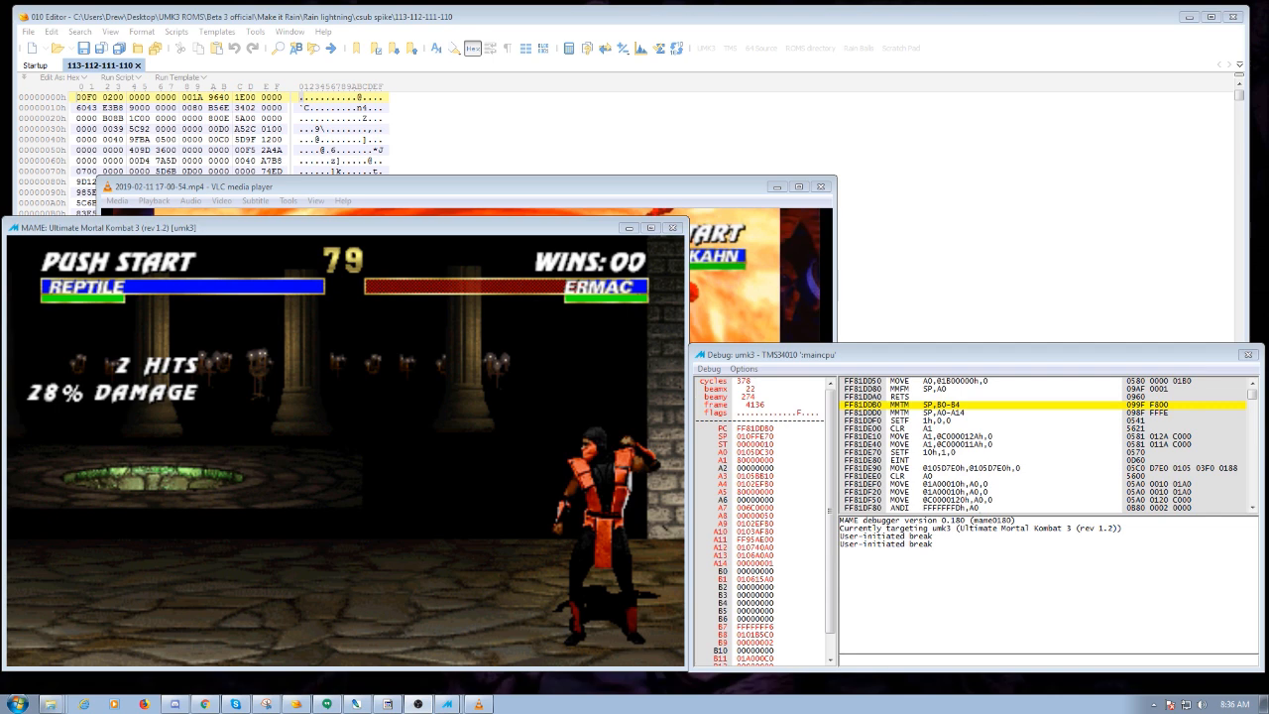
Bring up the paused fight video in VLC, and place the tbnameplage.png image window over it for comparison.
{"action": "key", "text": "alt+Tab"}
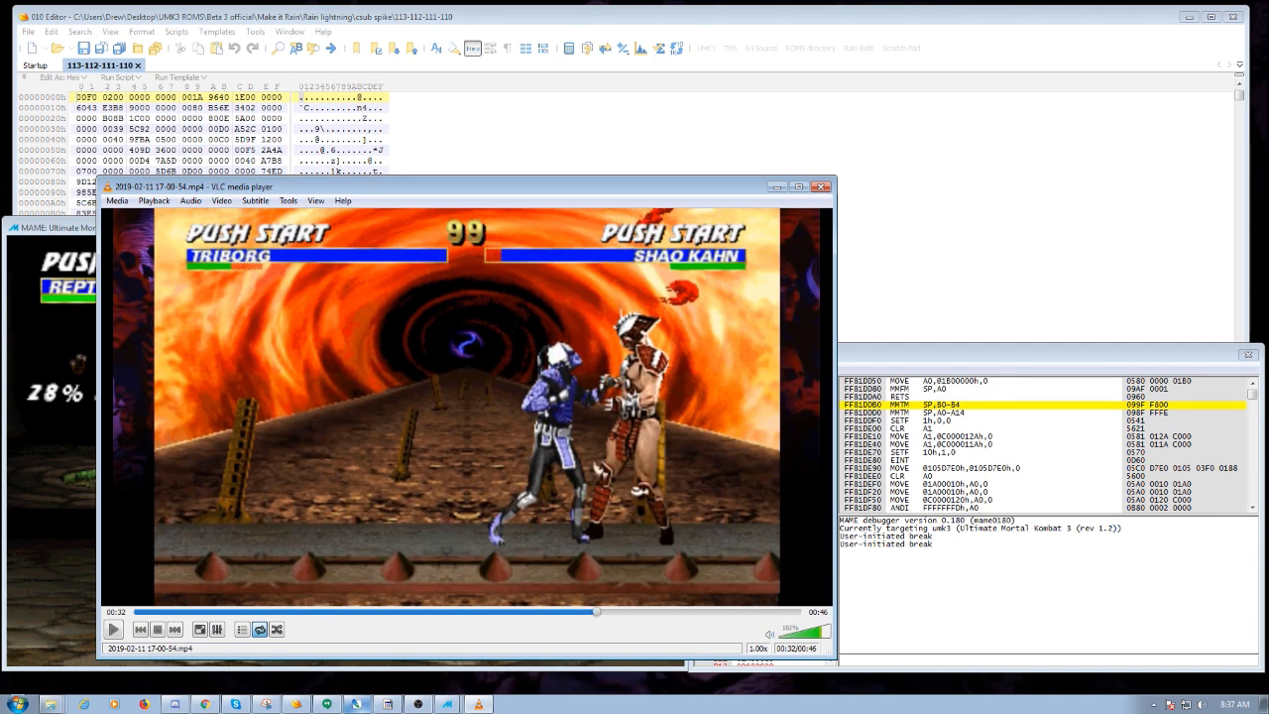
{"action": "left_click", "coordinate": [357, 704]}
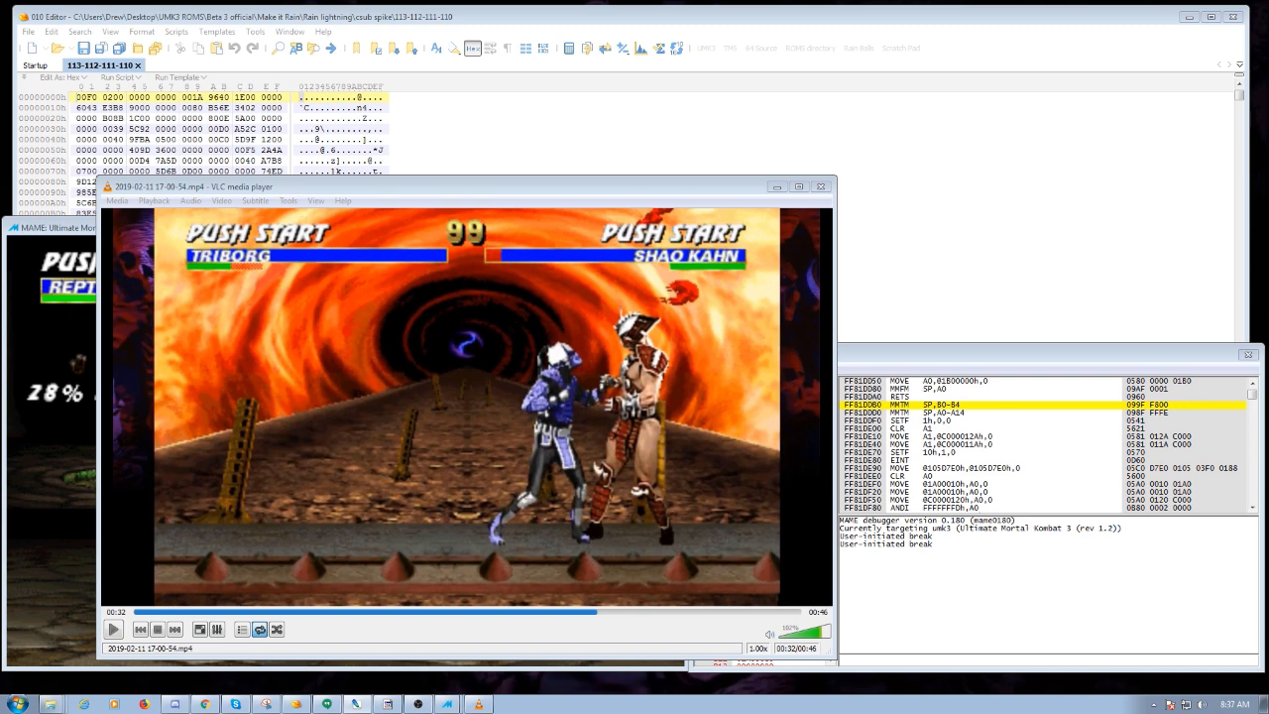
{"action": "left_click_drag", "start_coordinate": [2, 290], "coordinate": [418, 275]}
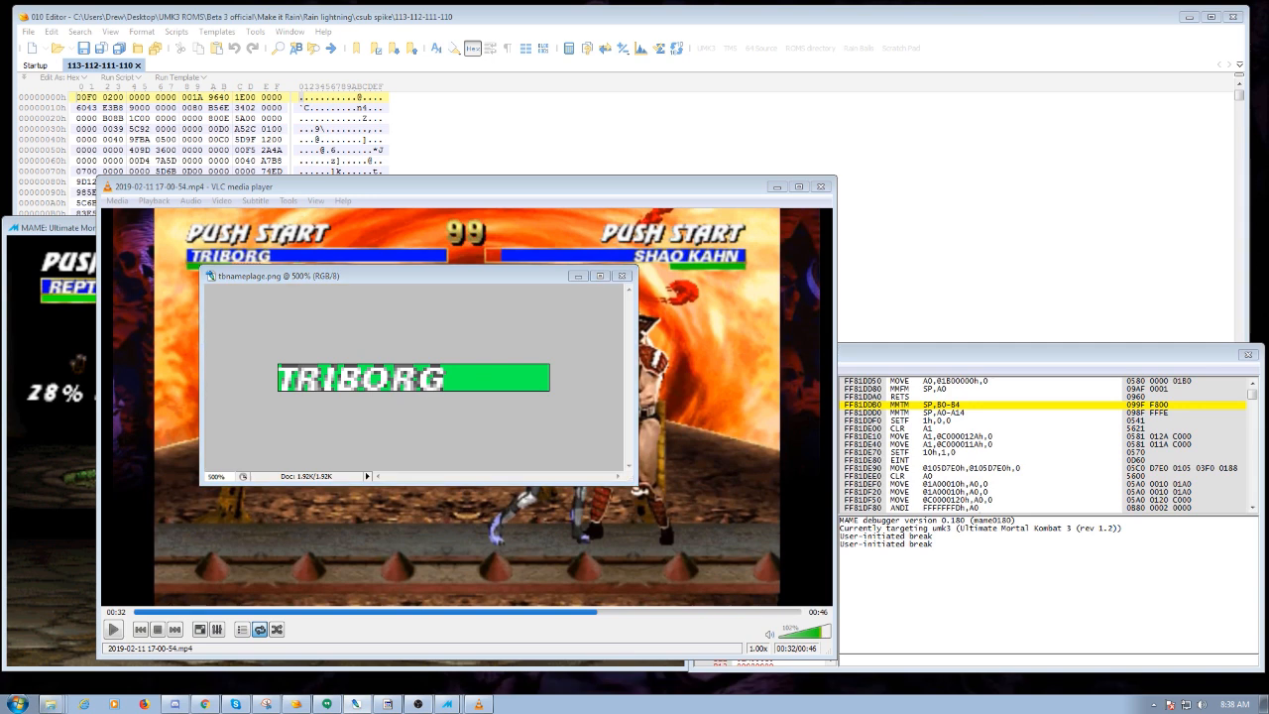
Bring in tbnp4.png, enlarge its window, zoom it to 500% and place it beside tbnameplage.png to compare the nameplates.
{"action": "left_click_drag", "start_coordinate": [0, 396], "coordinate": [292, 217]}
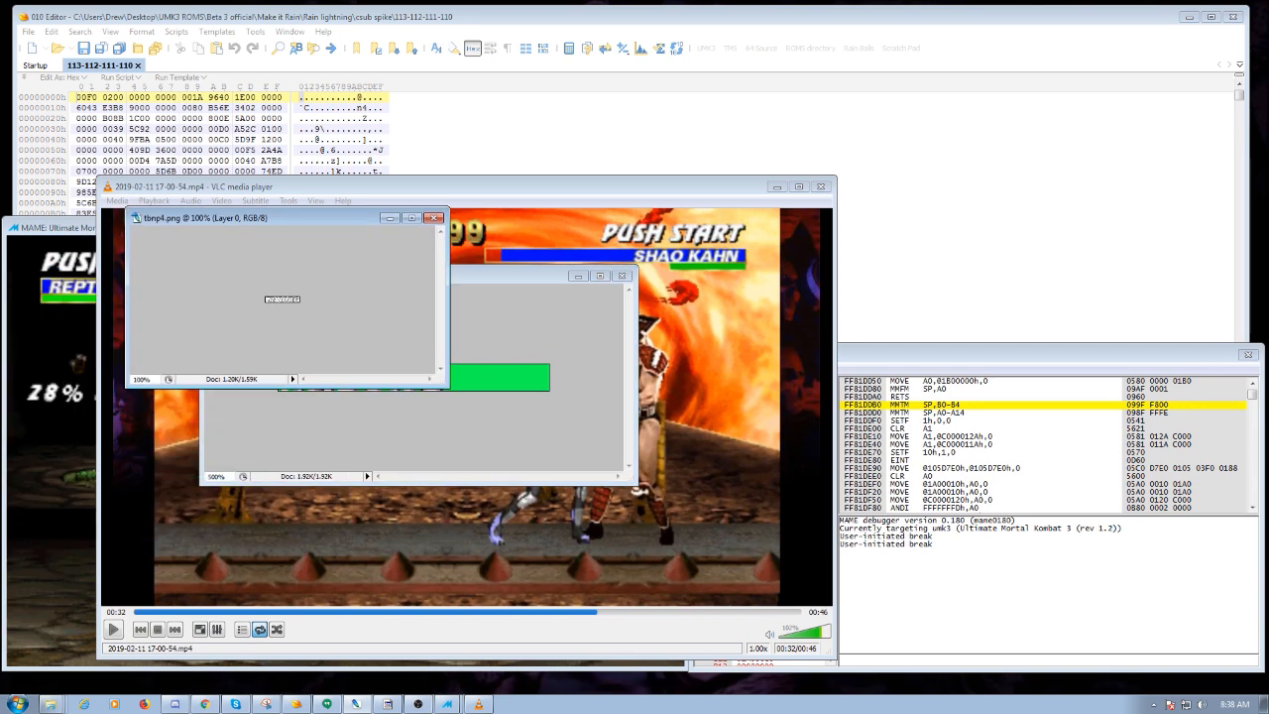
{"action": "left_click_drag", "start_coordinate": [447, 386], "coordinate": [606, 510]}
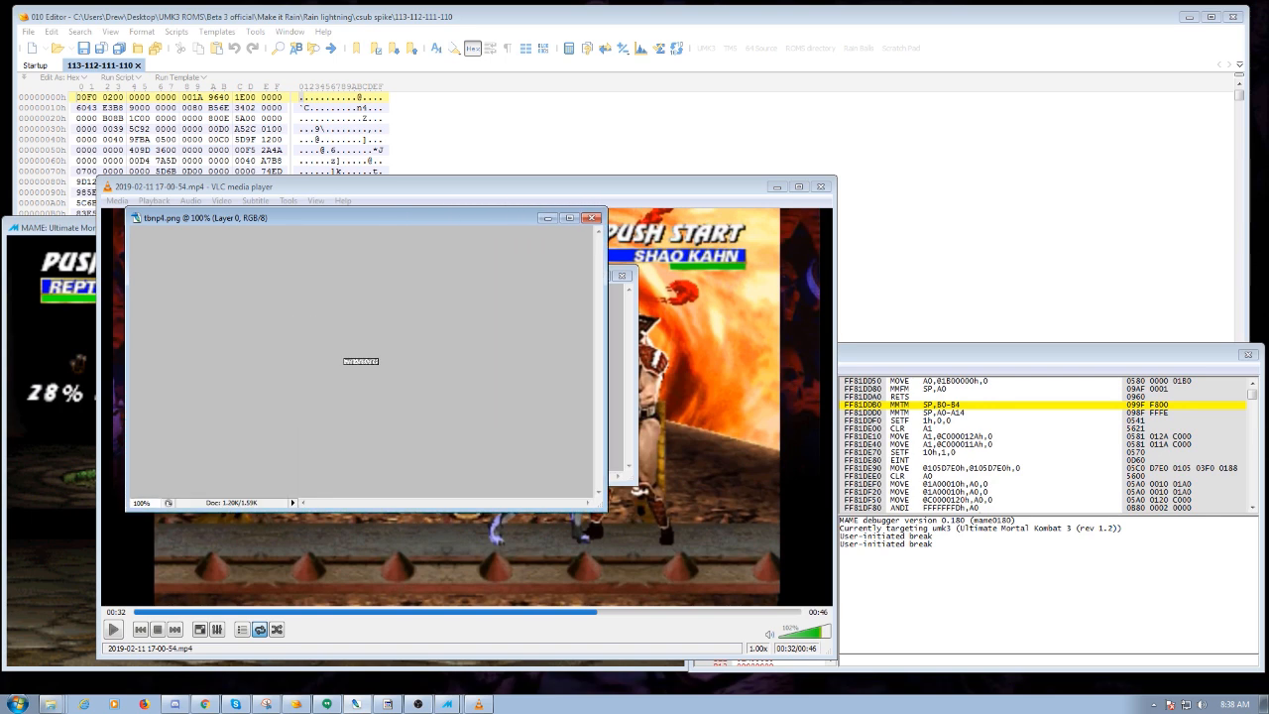
{"action": "key", "text": "ctrl+plus"}
{"action": "key", "text": "ctrl+plus"}
{"action": "key", "text": "ctrl+plus"}
{"action": "key", "text": "ctrl+plus"}
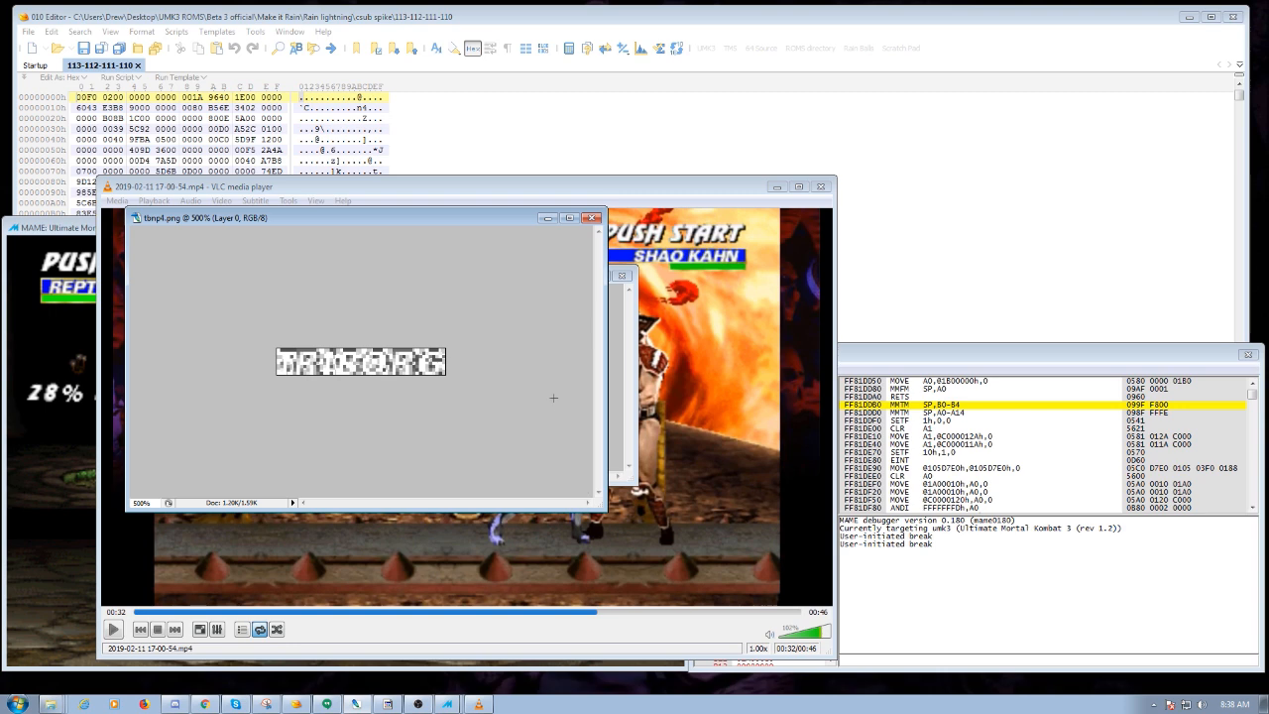
{"action": "left_click_drag", "start_coordinate": [436, 217], "coordinate": [833, 282]}
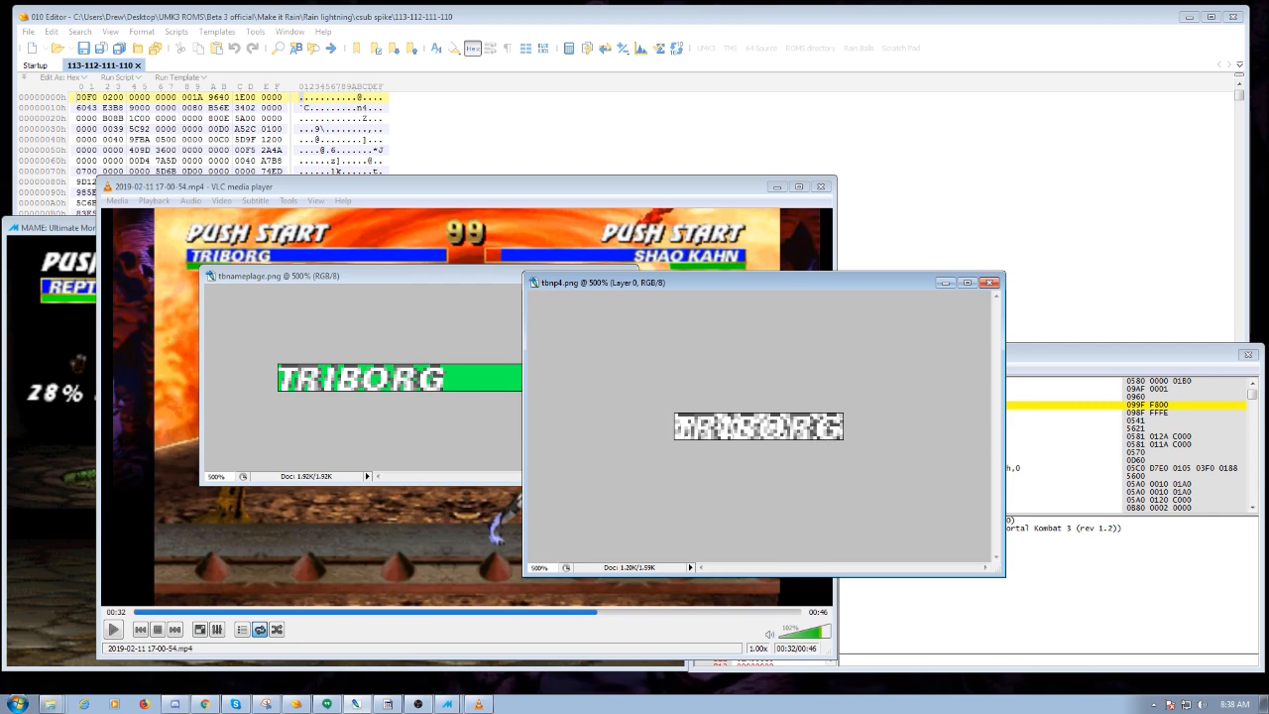
Clear both nameplate images off the screen and show the tbnp4.png palette and image data in TMS Image Converter.
{"action": "left_click_drag", "start_coordinate": [763, 282], "coordinate": [0, 269]}
{"action": "left_click_drag", "start_coordinate": [416, 275], "coordinate": [0, 270]}
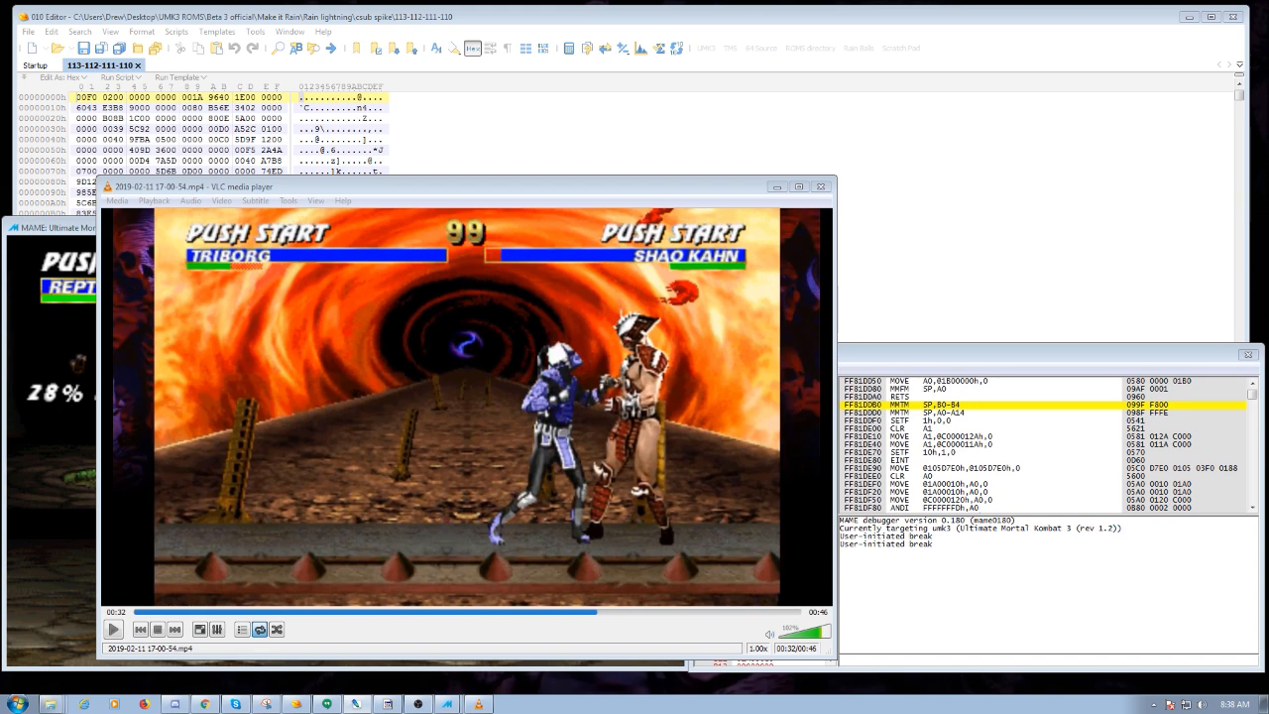
{"action": "left_click_drag", "start_coordinate": [0, 278], "coordinate": [0, 302]}
{"action": "left_click_drag", "start_coordinate": [0, 107], "coordinate": [399, 57]}
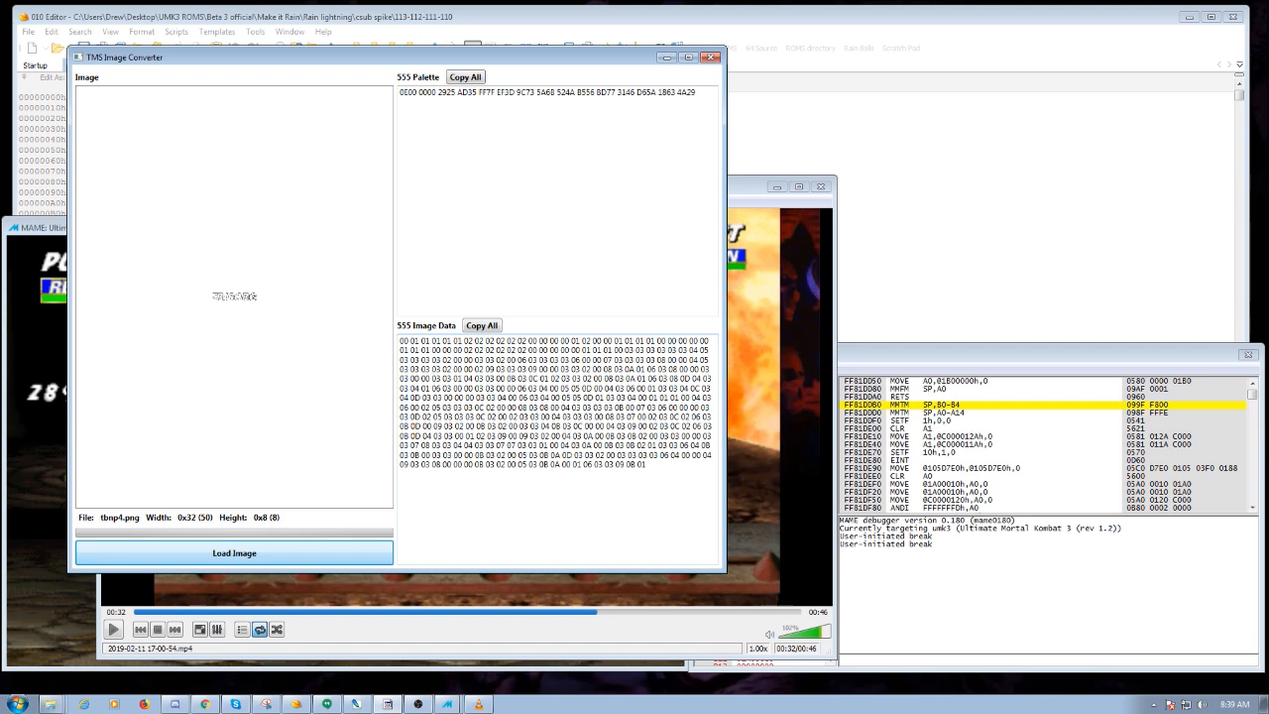
{"action": "left_click_drag", "start_coordinate": [396, 57], "coordinate": [935, 179]}
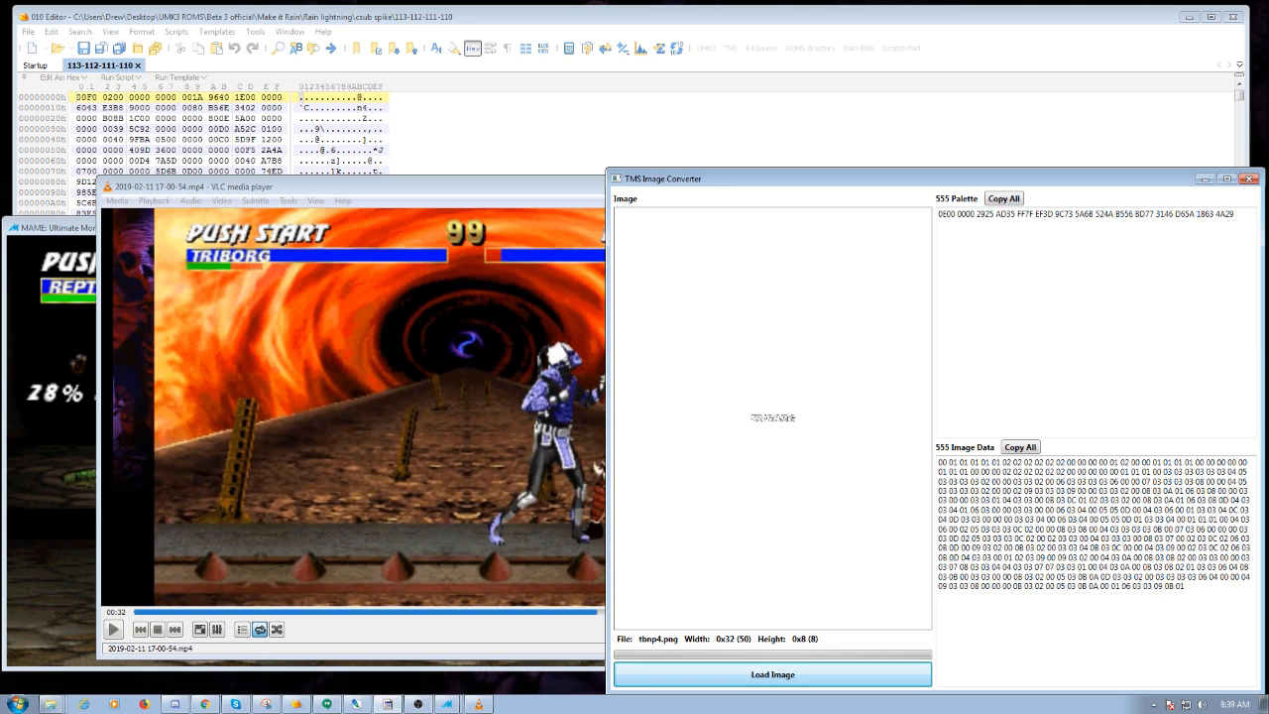
{"action": "left_click_drag", "start_coordinate": [843, 178], "coordinate": [679, 87]}
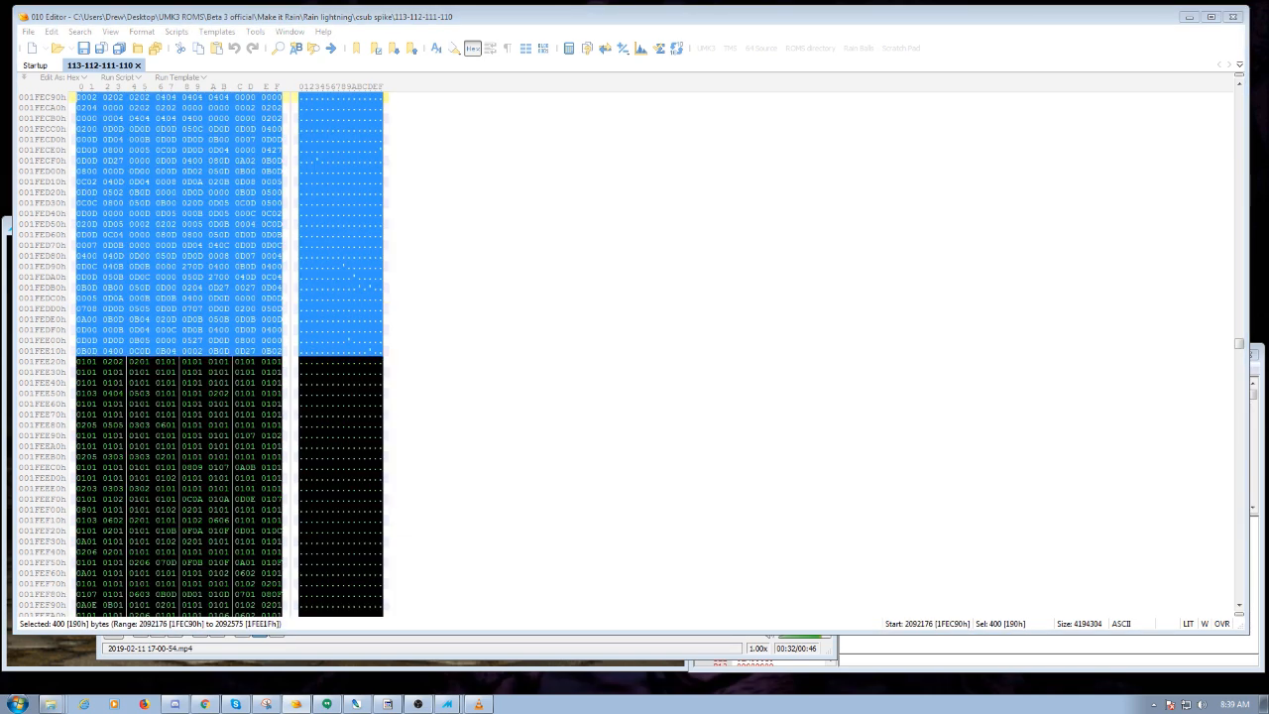
{"action": "scroll", "coordinate": [198, 357], "scroll_direction": "down", "scroll_amount": 1}
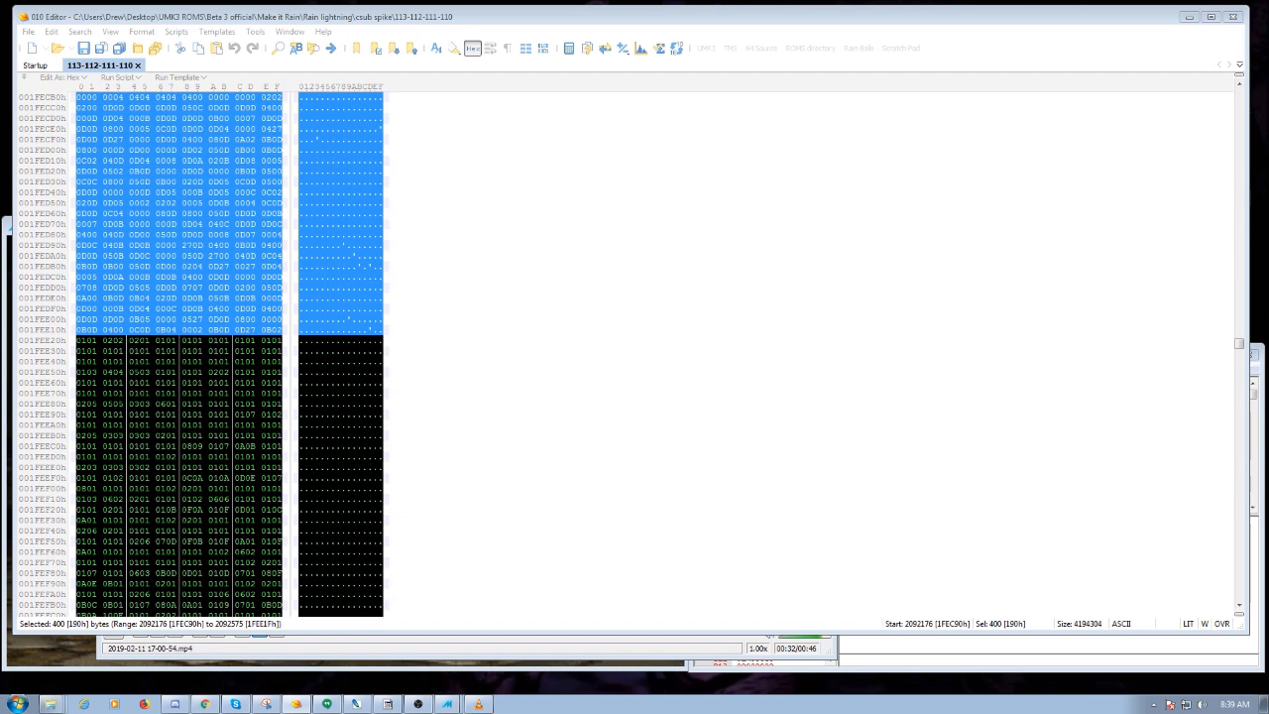
{"action": "key", "text": "ctrl+v"}
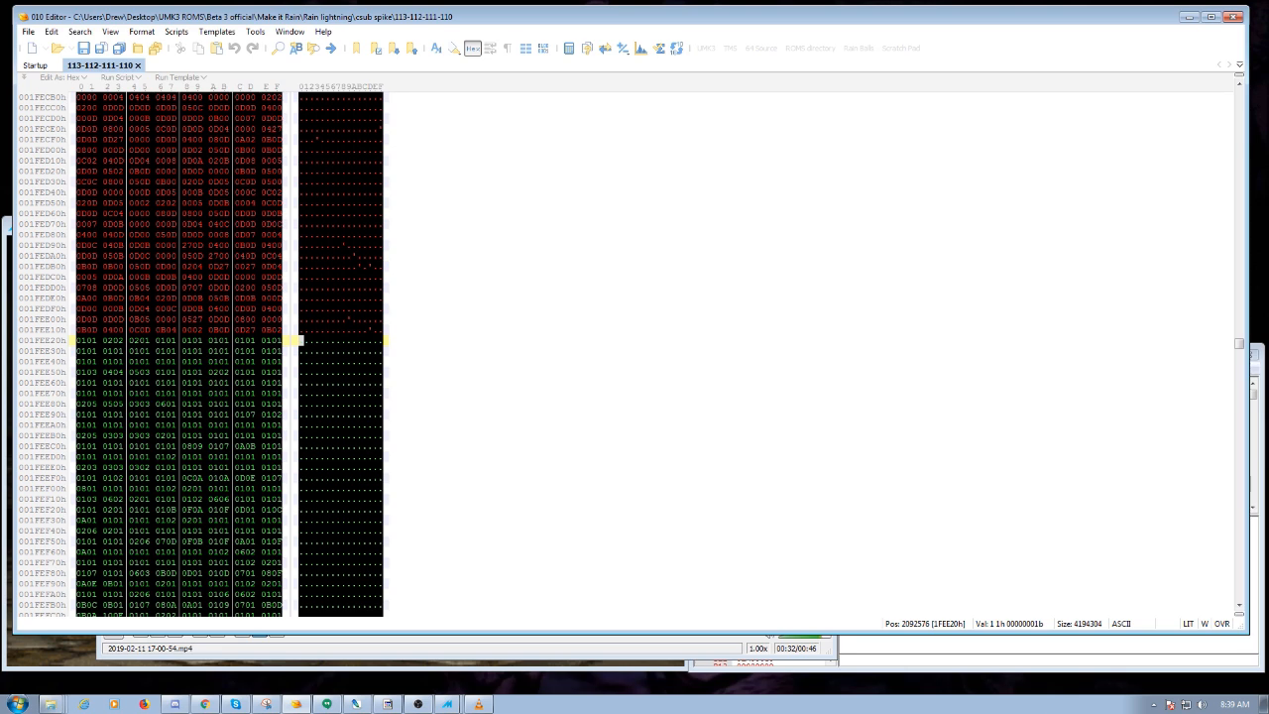
{"action": "key", "text": "ctrl+v"}
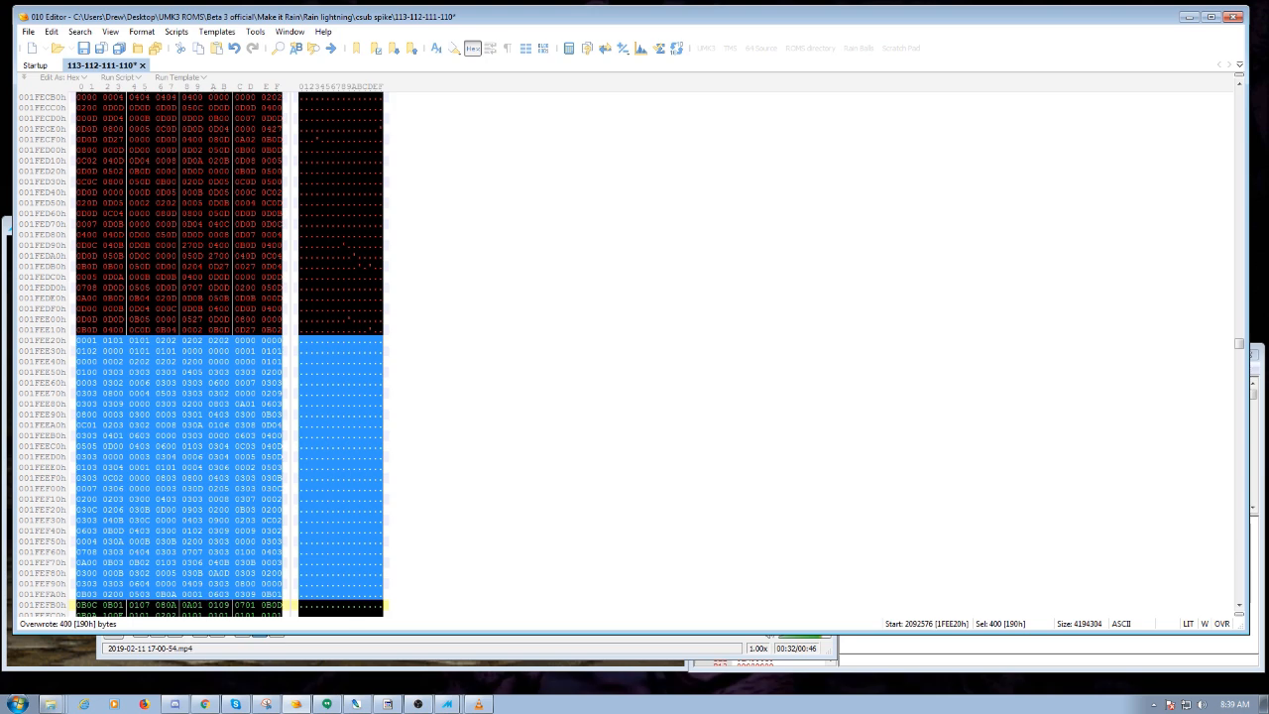
Select the 400-byte image block starting at 1FEC90h and review the boundary with the overwritten bytes after it.
{"action": "key", "text": "ctrl+shift+a"}
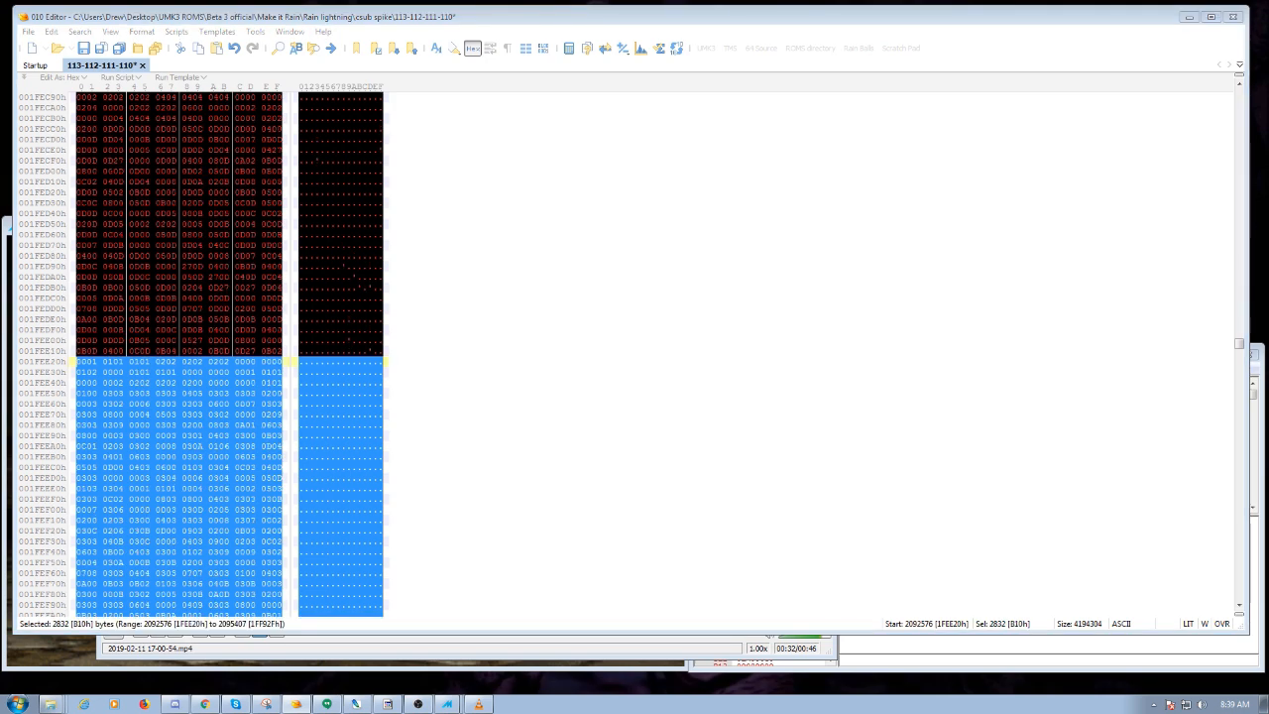
{"action": "left_click", "coordinate": [83, 97]}
{"action": "scroll", "coordinate": [179, 354], "scroll_direction": "down", "scroll_amount": 4}
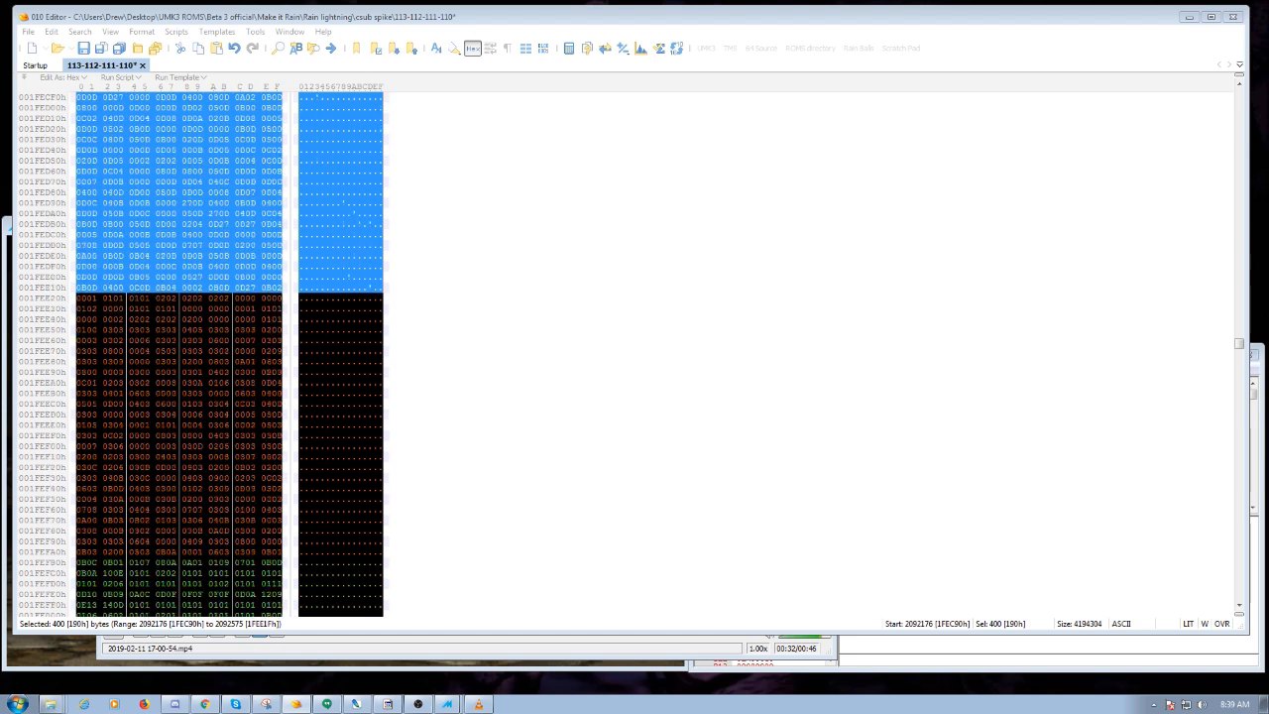
{"action": "scroll", "coordinate": [179, 354], "scroll_direction": "down", "scroll_amount": 2}
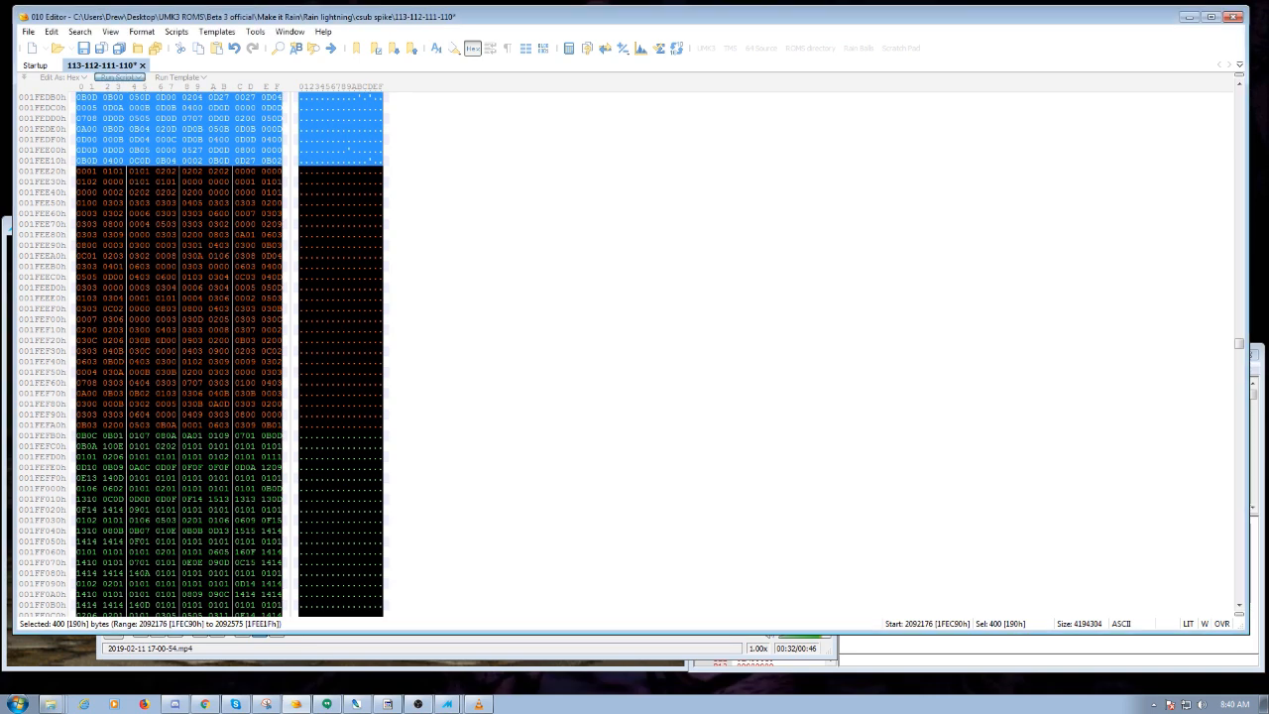
{"action": "left_click", "coordinate": [117, 77]}
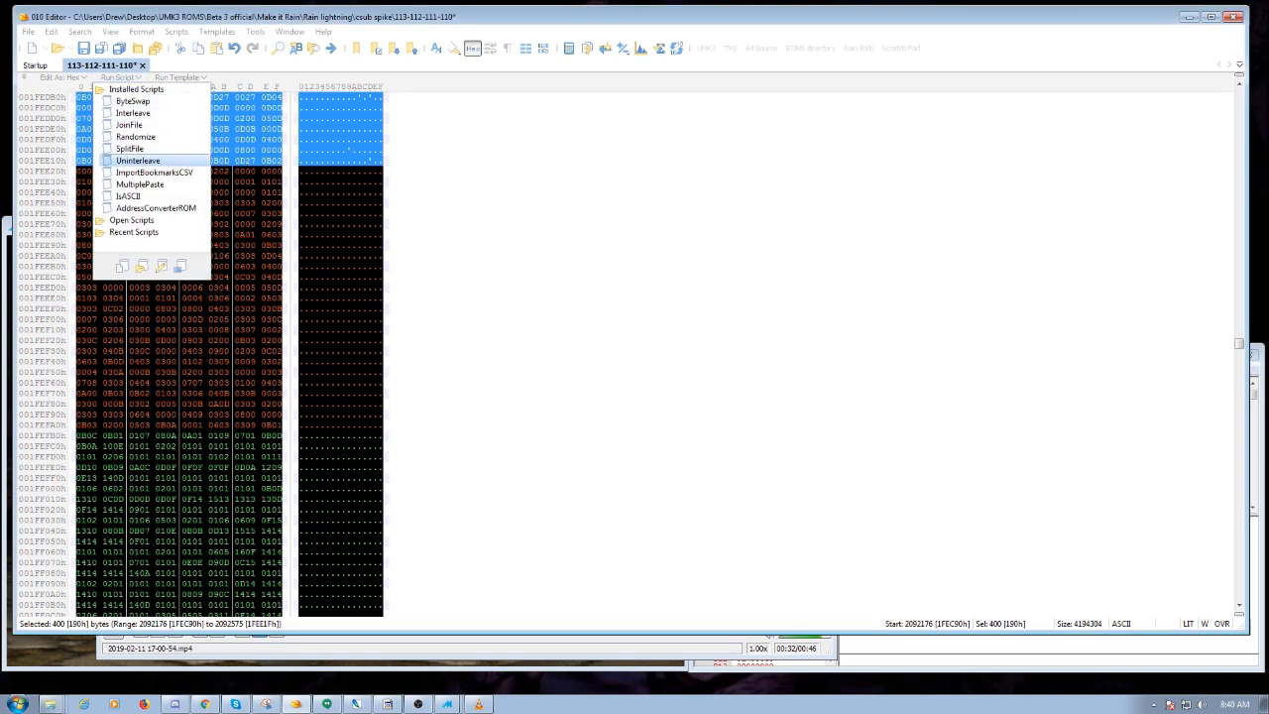
{"action": "left_click", "coordinate": [138, 159]}
{"action": "key", "text": "Return"}
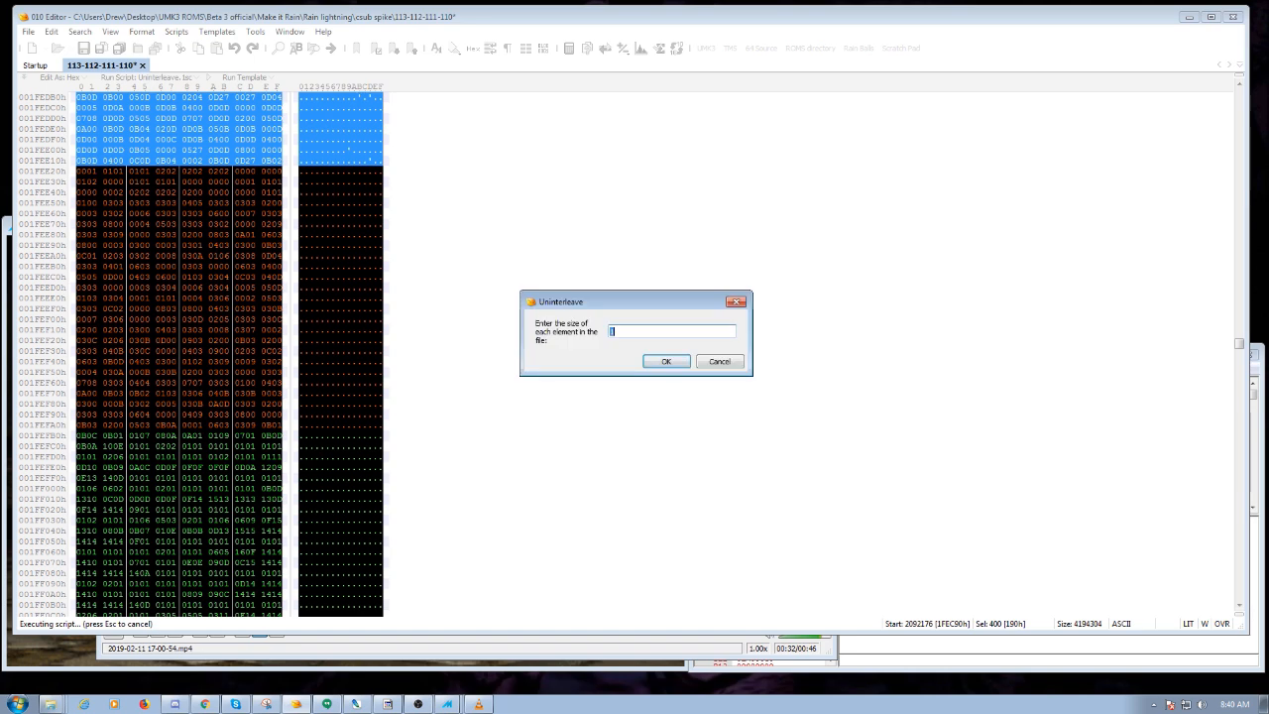
{"action": "key", "text": "Return"}
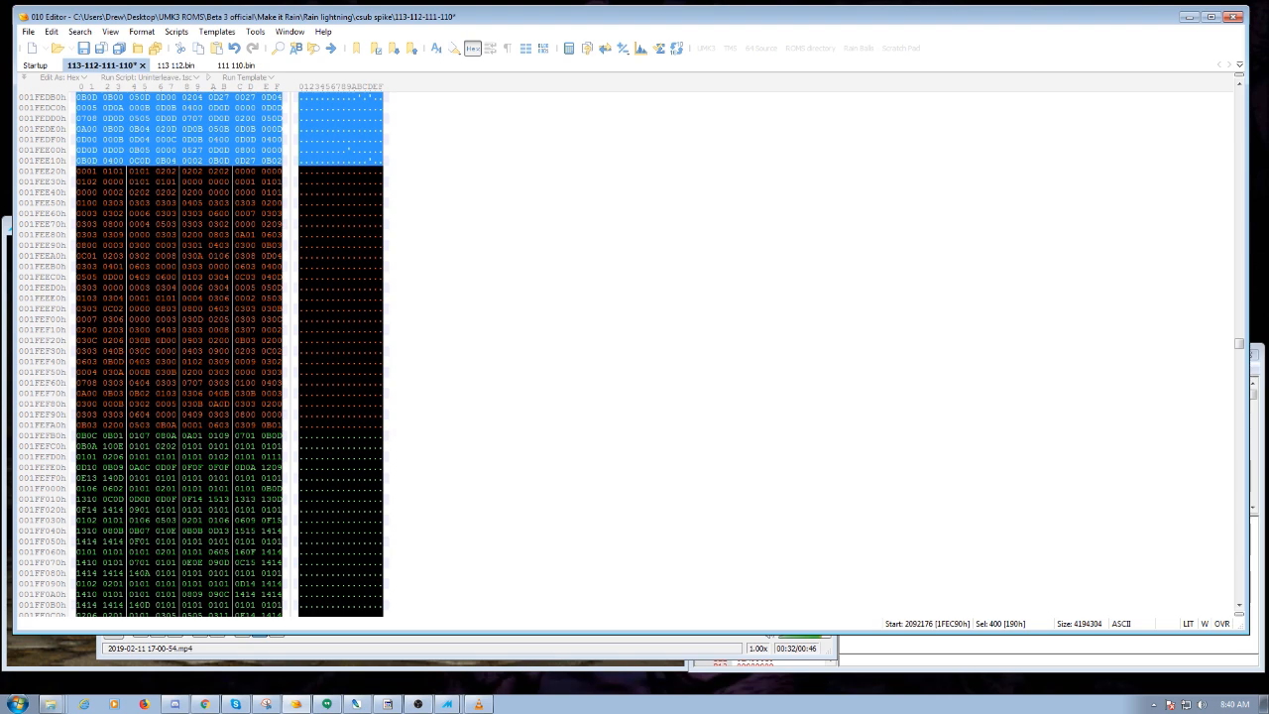
Run the Uninterleave script on 113 112.bin to split it into umk-u113.bin and umk-u112.bin.
{"action": "left_click", "coordinate": [176, 65]}
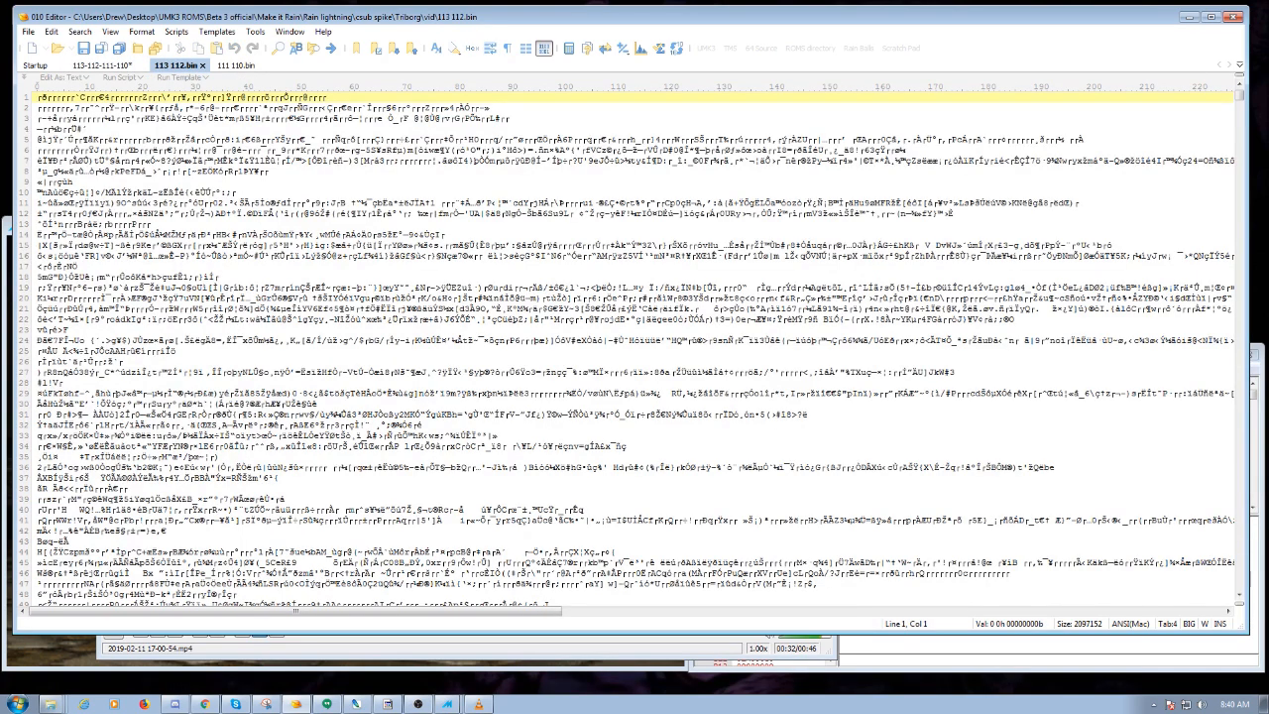
{"action": "left_click", "coordinate": [183, 77]}
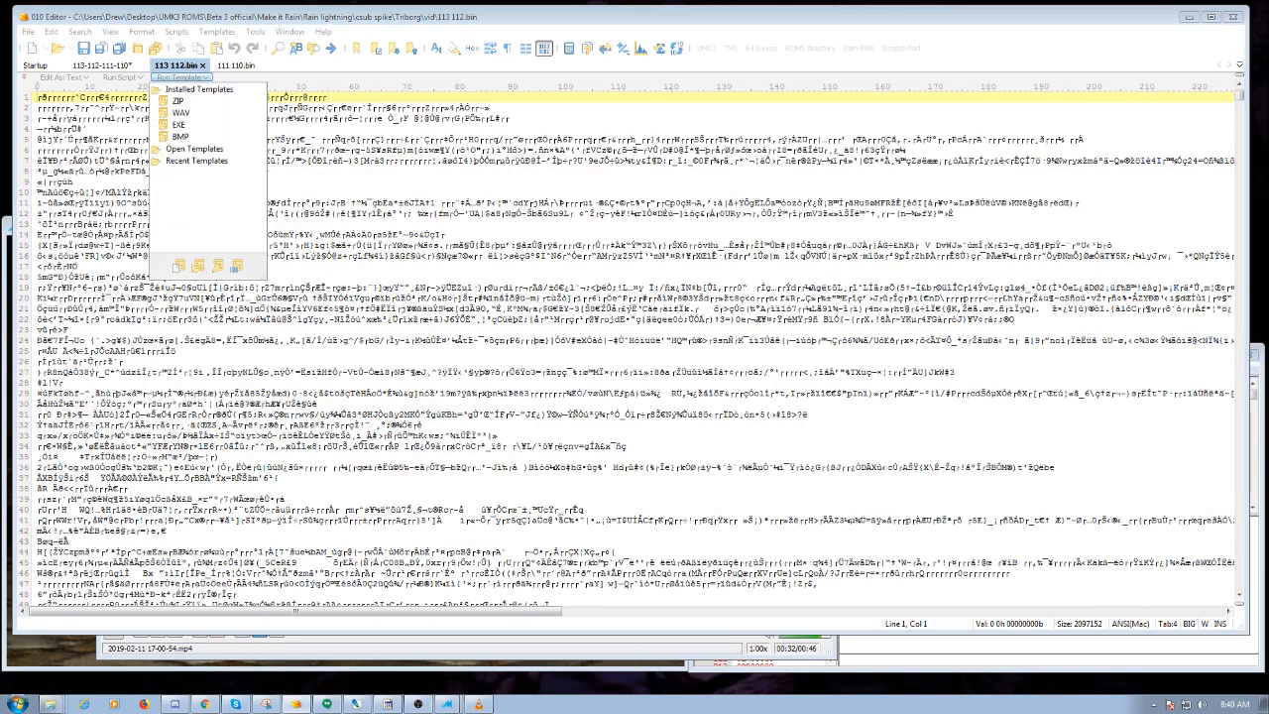
{"action": "left_click", "coordinate": [120, 77]}
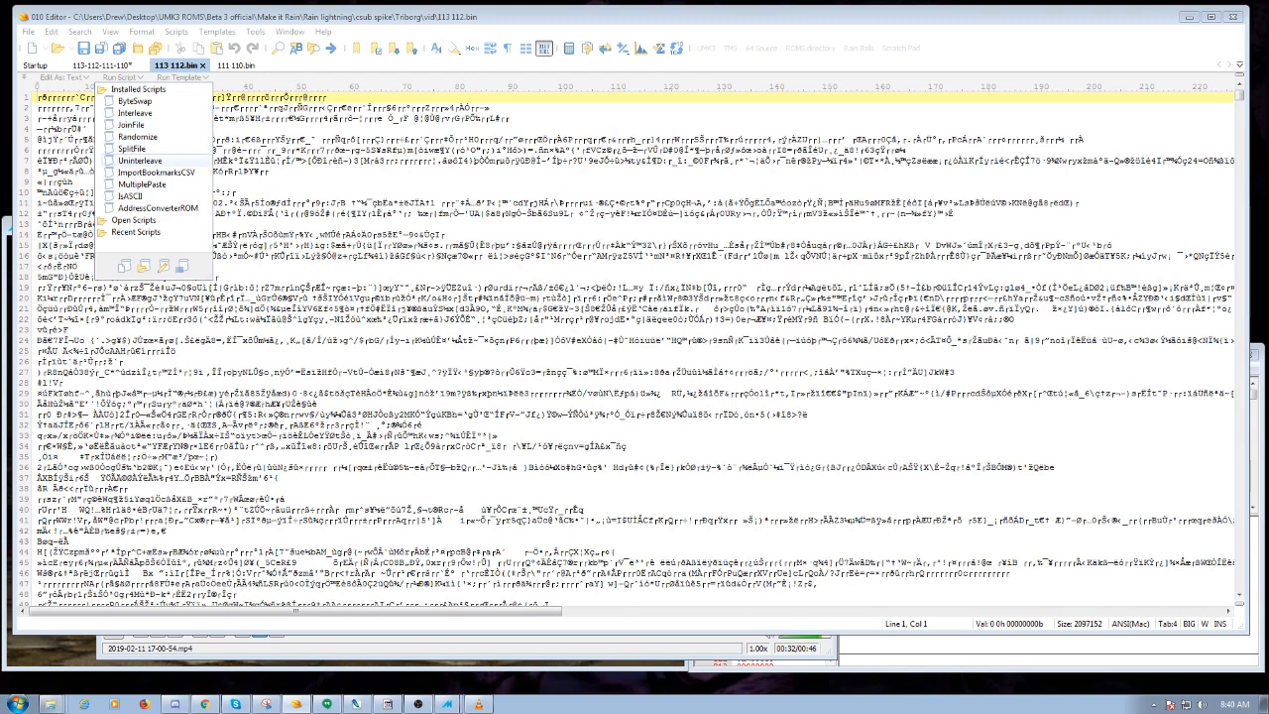
{"action": "left_click", "coordinate": [139, 160]}
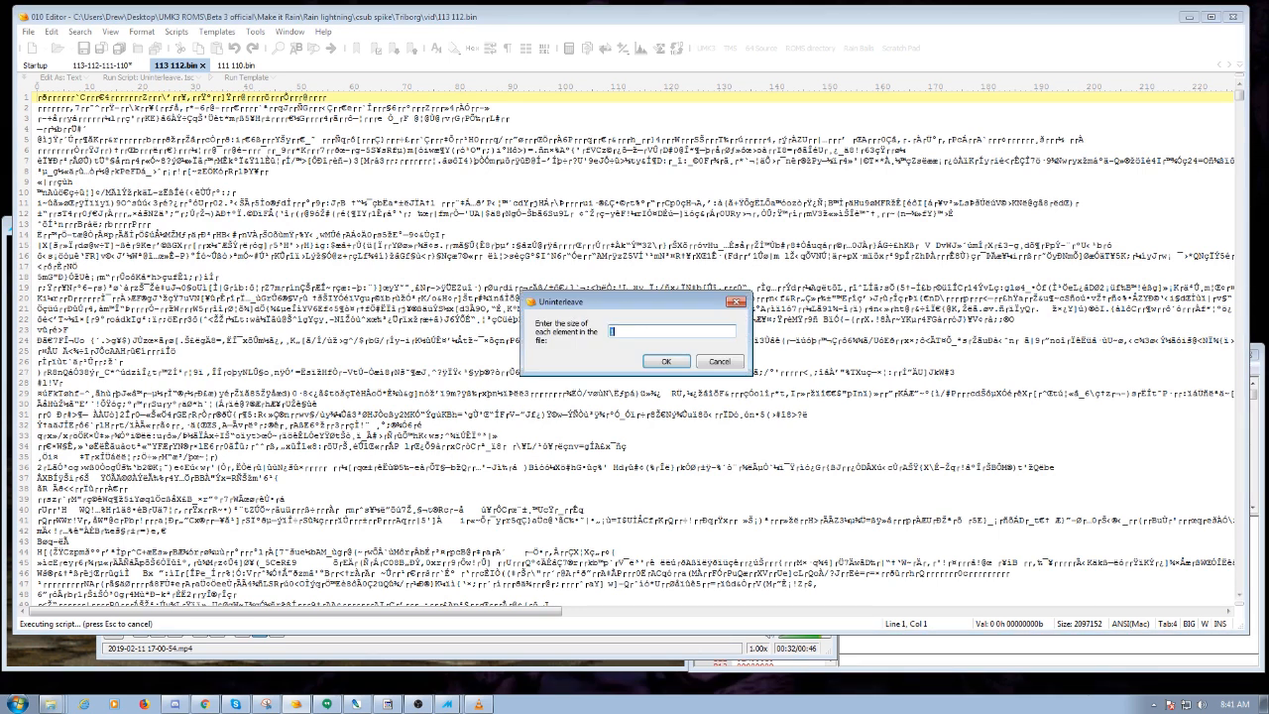
{"action": "left_click", "coordinate": [666, 361]}
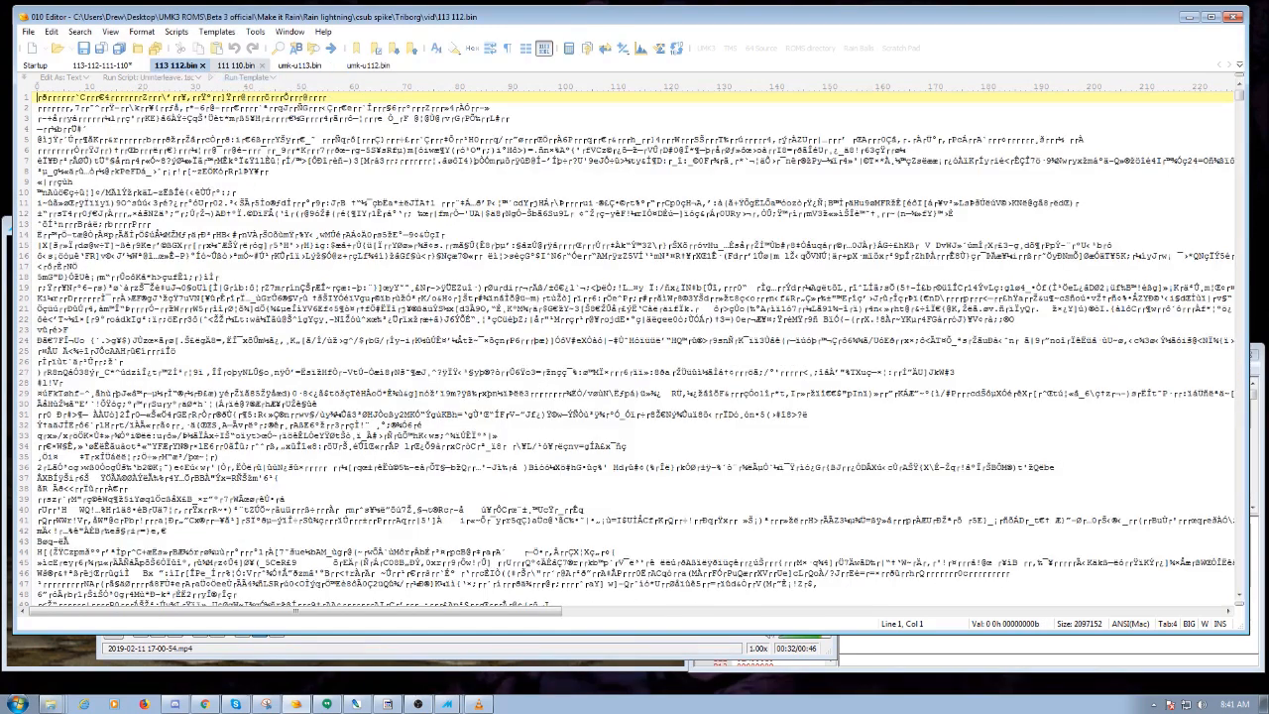
Run the Uninterleave script on 111 110.bin to split it into umk-u111.bin and umk-u110.bin.
{"action": "left_click", "coordinate": [122, 76]}
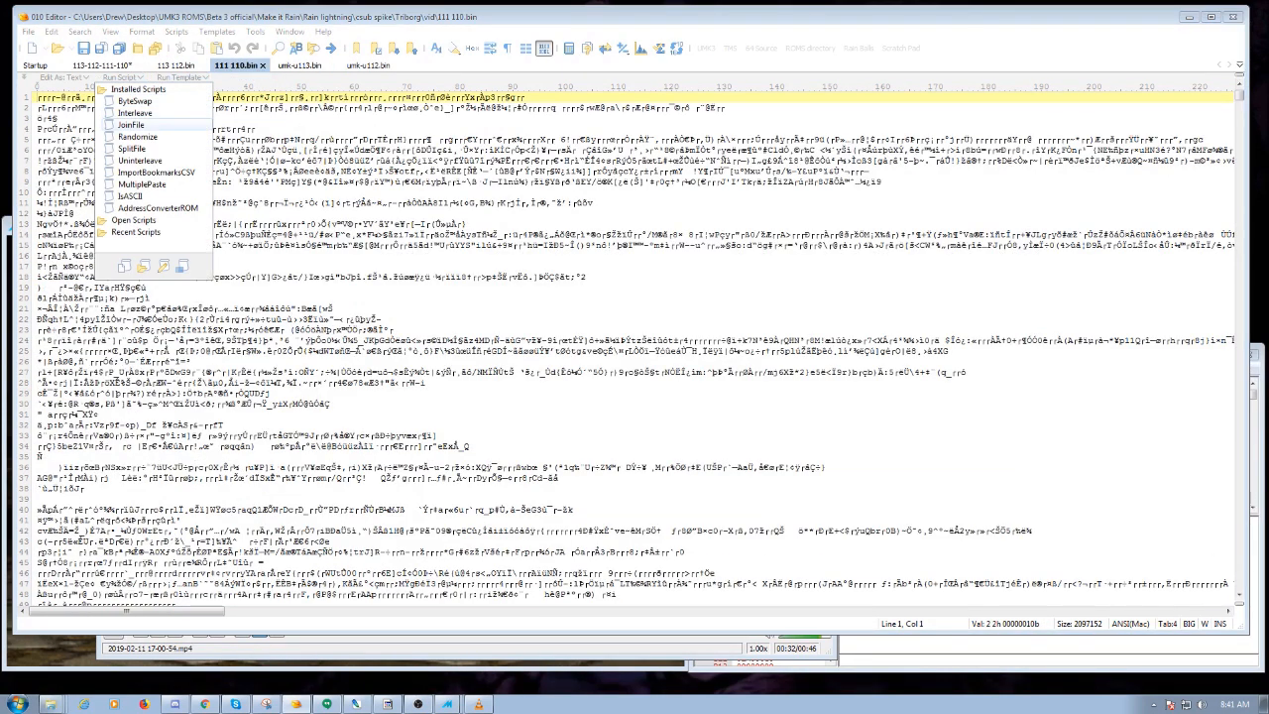
{"action": "left_click", "coordinate": [139, 160]}
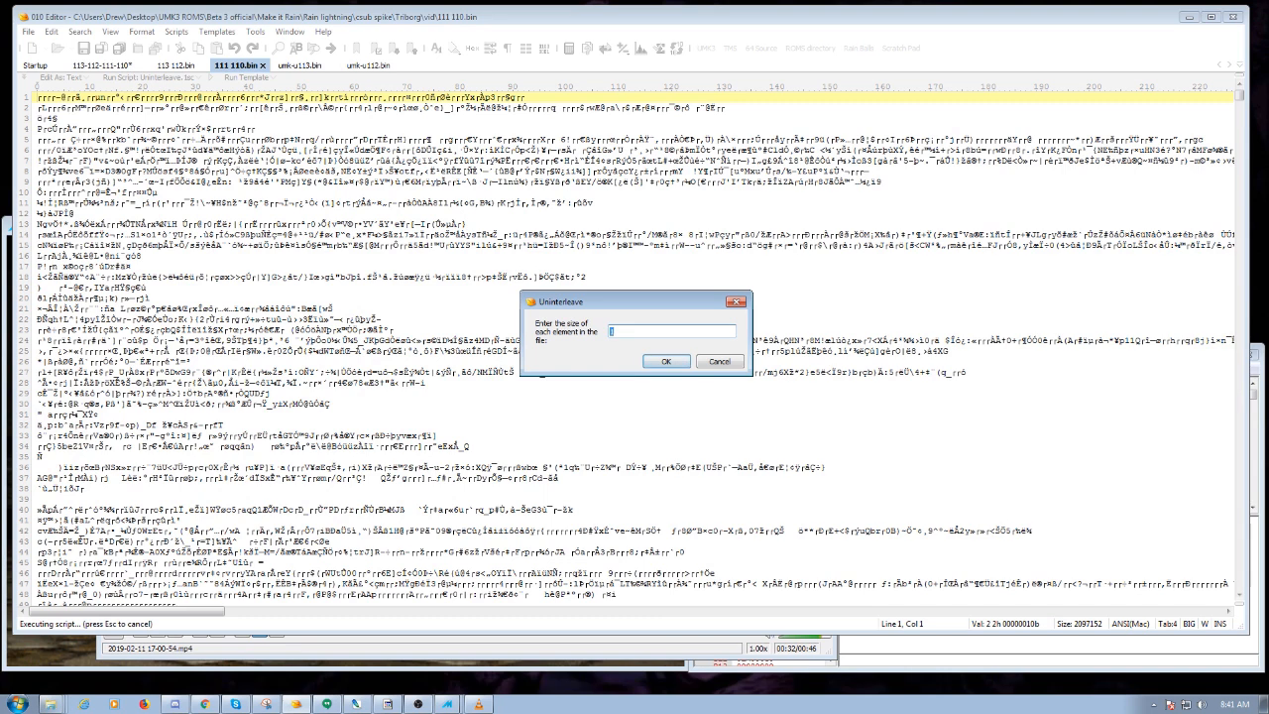
{"action": "key", "text": "Return"}
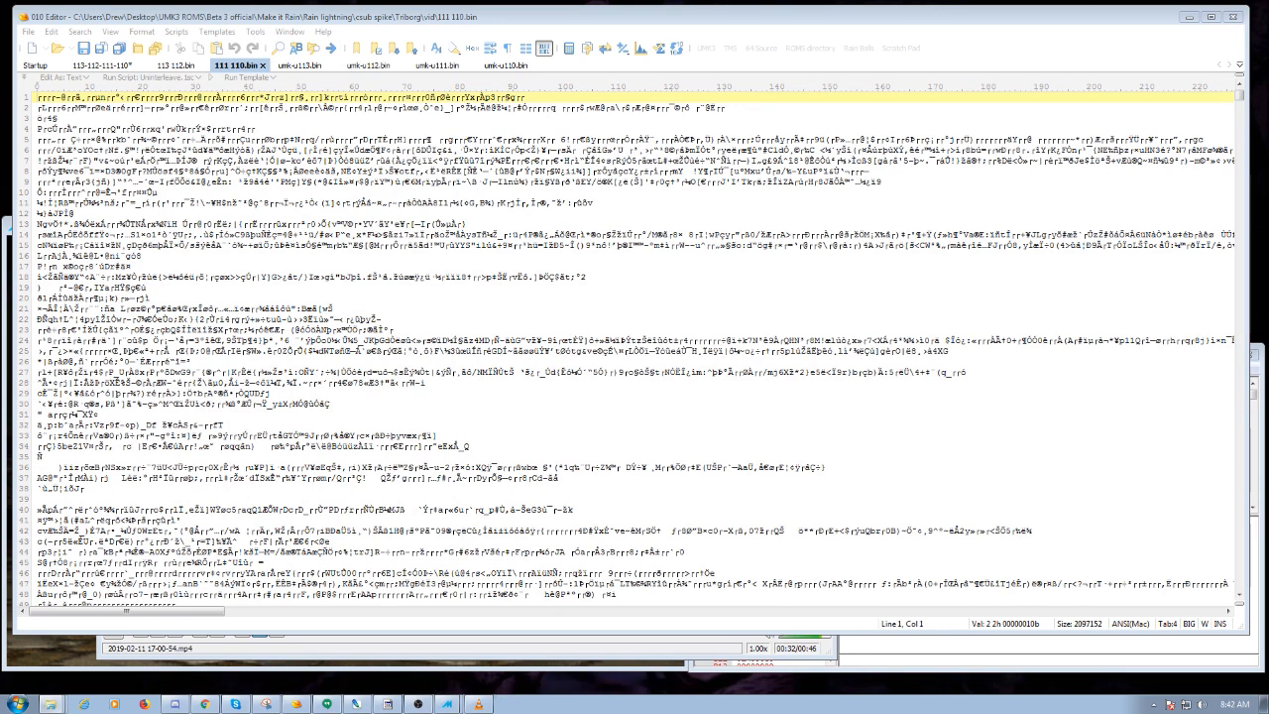
Open the recent file Beta3RAIN.bin from the Startup page.
{"action": "left_click", "coordinate": [36, 64]}
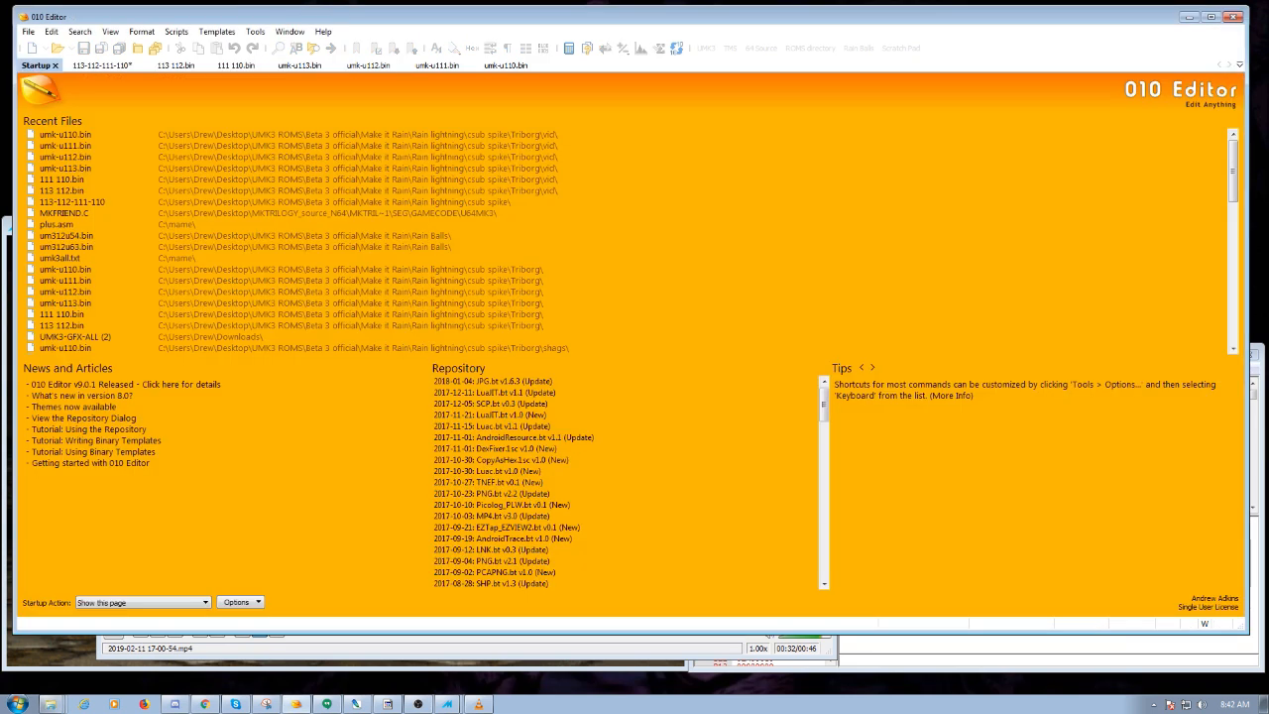
{"action": "scroll", "coordinate": [89, 201], "scroll_direction": "down", "scroll_amount": 1}
{"action": "scroll", "coordinate": [90, 201], "scroll_direction": "down", "scroll_amount": 3}
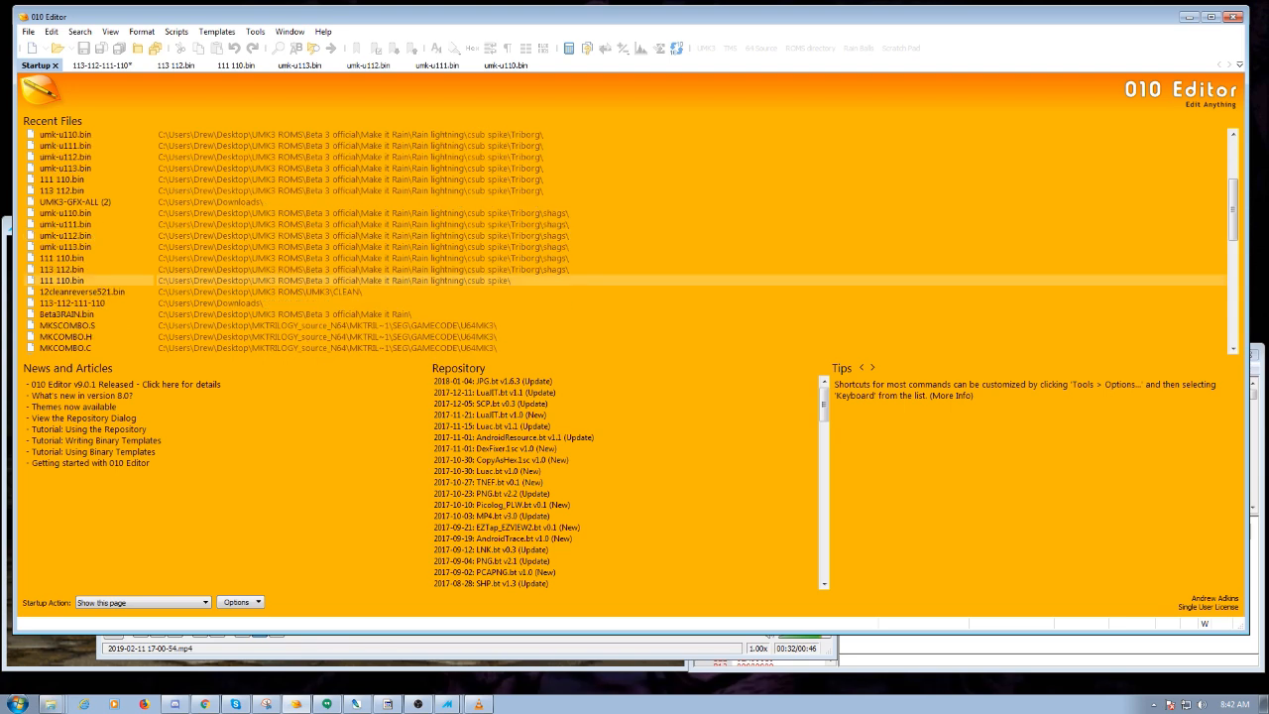
{"action": "left_click", "coordinate": [67, 314]}
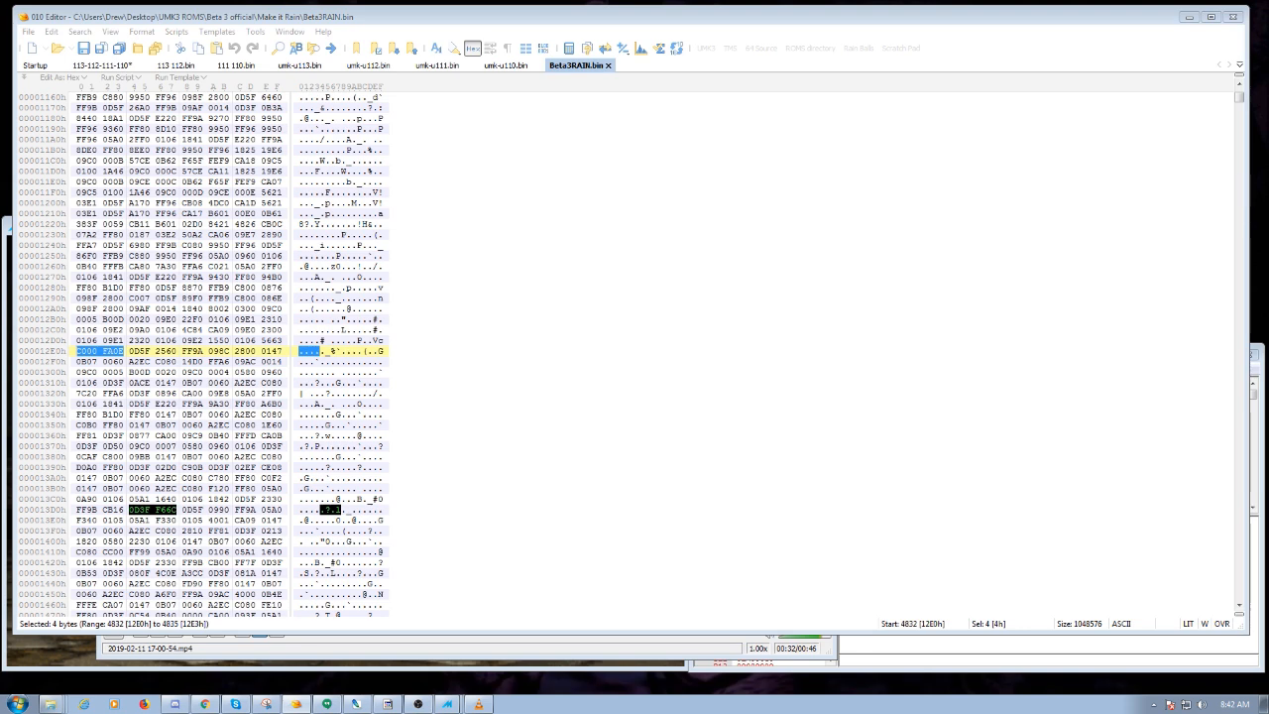
Switch to MAME running Ultimate Mortal Kombat 3 and close its debugger window.
{"action": "key", "text": "alt+Tab"}
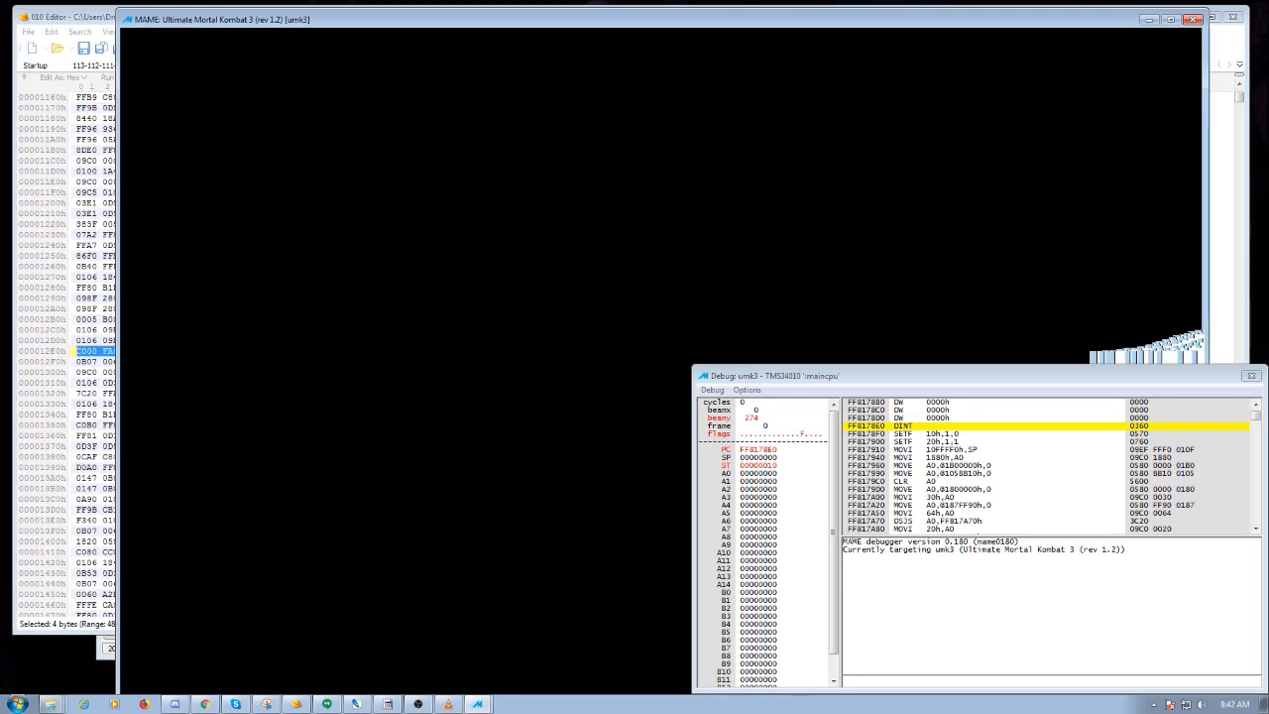
{"action": "left_click_drag", "start_coordinate": [634, 12], "coordinate": [570, 12]}
{"action": "left_click", "coordinate": [1251, 376]}
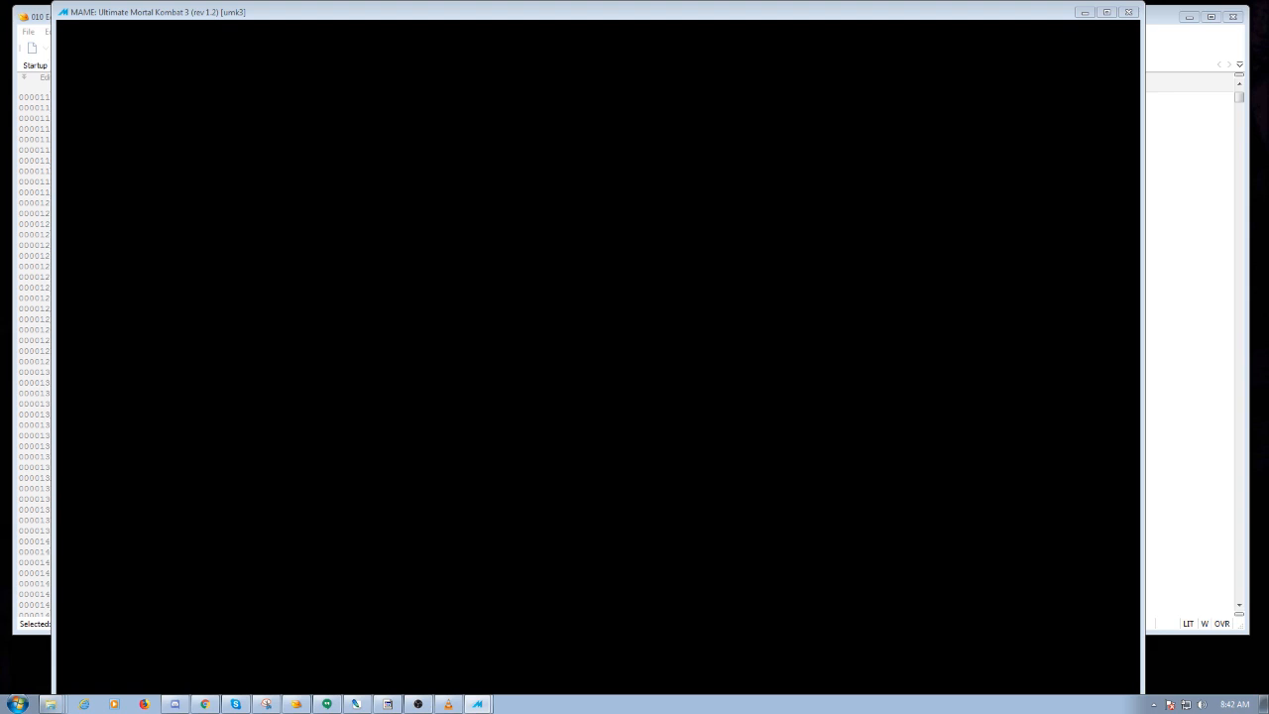
Shrink and center the MAME game window, and move the 010 Editor window off the screen.
{"action": "left_click_drag", "start_coordinate": [53, 3], "coordinate": [118, 44]}
{"action": "left_click_drag", "start_coordinate": [595, 51], "coordinate": [622, 16]}
{"action": "left_click_drag", "start_coordinate": [84, 17], "coordinate": [0, 43]}
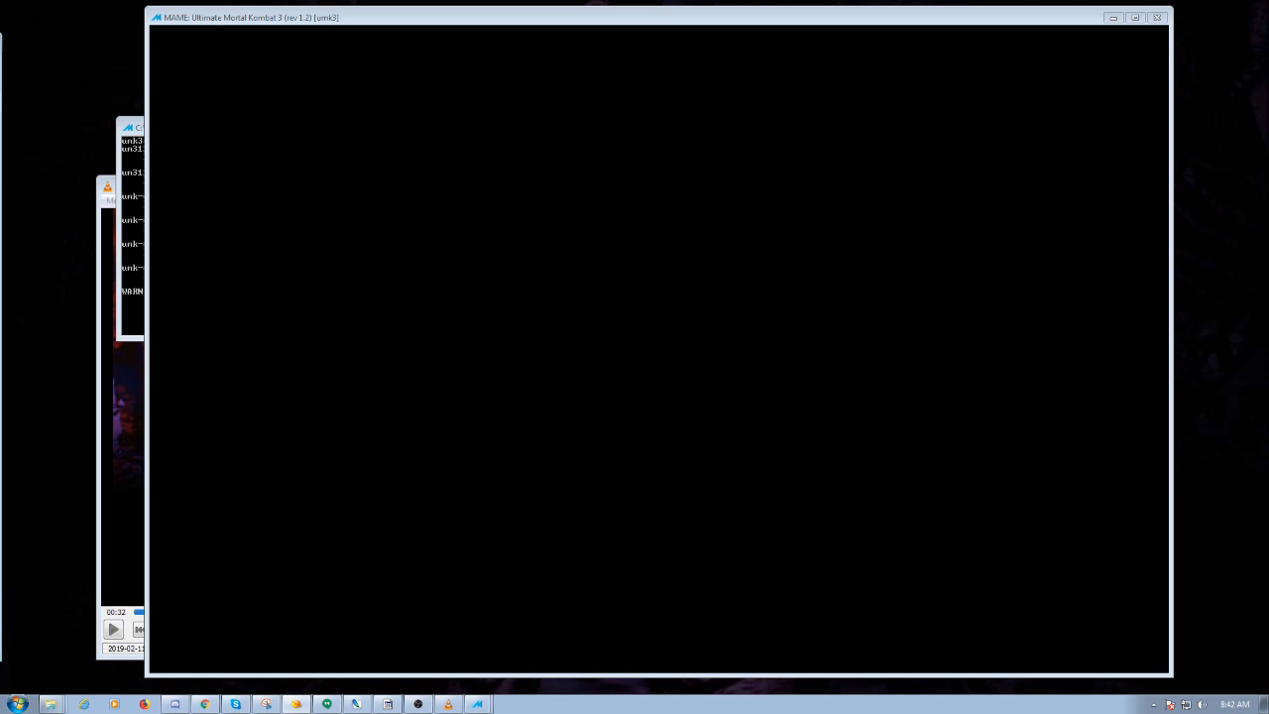
{"action": "left_click", "coordinate": [137, 127]}
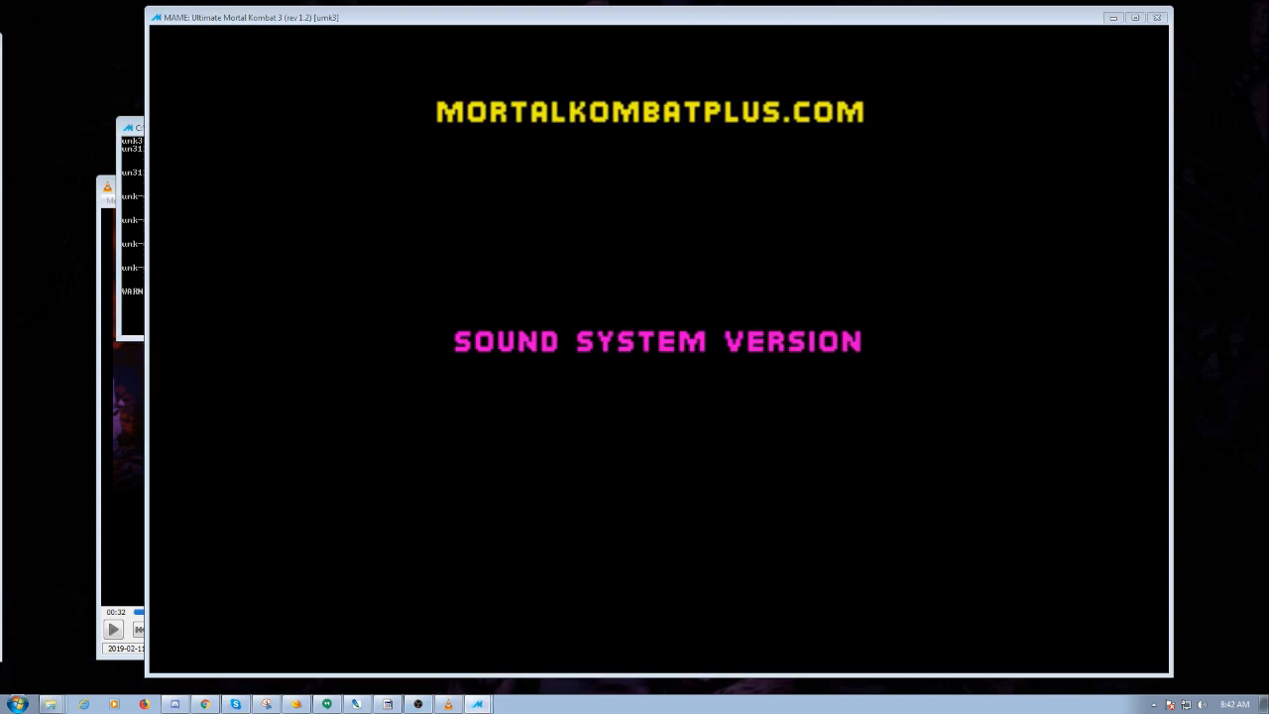
Start a Mortal Kombat game with both players joined on the fighter select screen, and save the state to position 1.
{"action": "mouse_move", "coordinate": [2, 342]}
{"action": "left_mouse_down"}
{"action": "mouse_move", "coordinate": [941, 400]}
{"action": "mouse_move", "coordinate": [99, 328]}
{"action": "mouse_move", "coordinate": [2, 332]}
{"action": "left_mouse_up"}
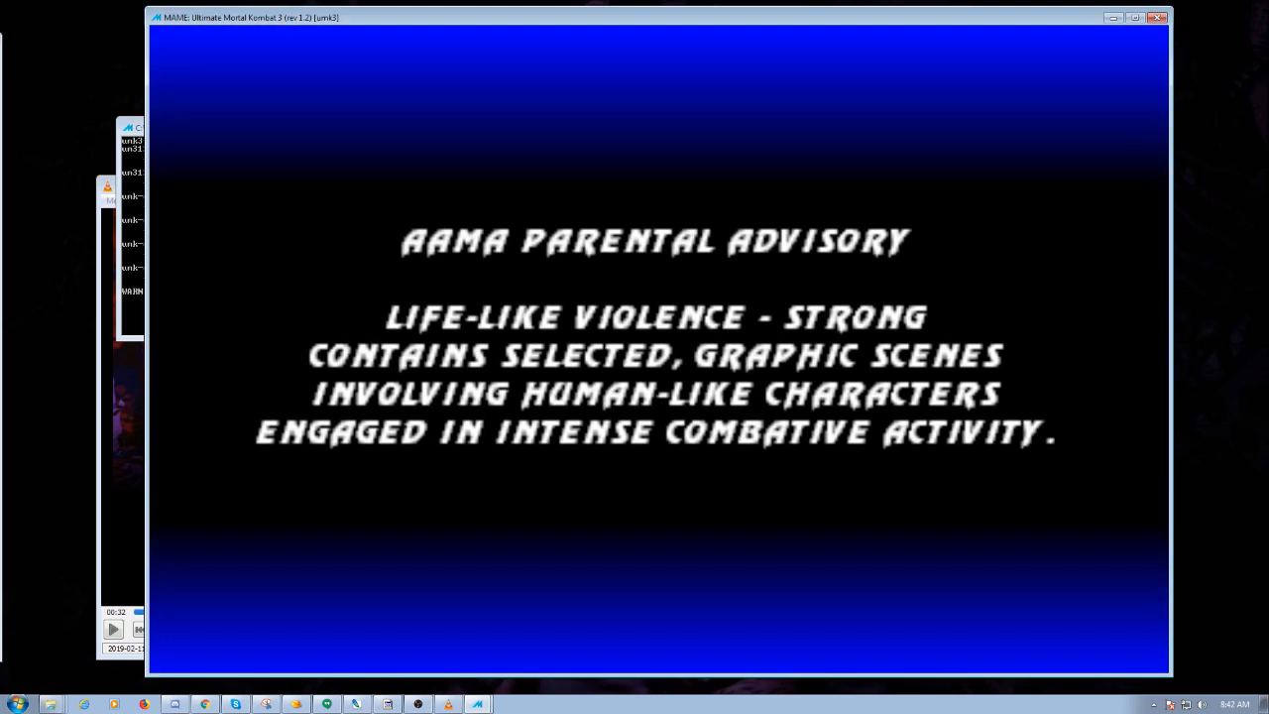
{"action": "key", "text": "1"}
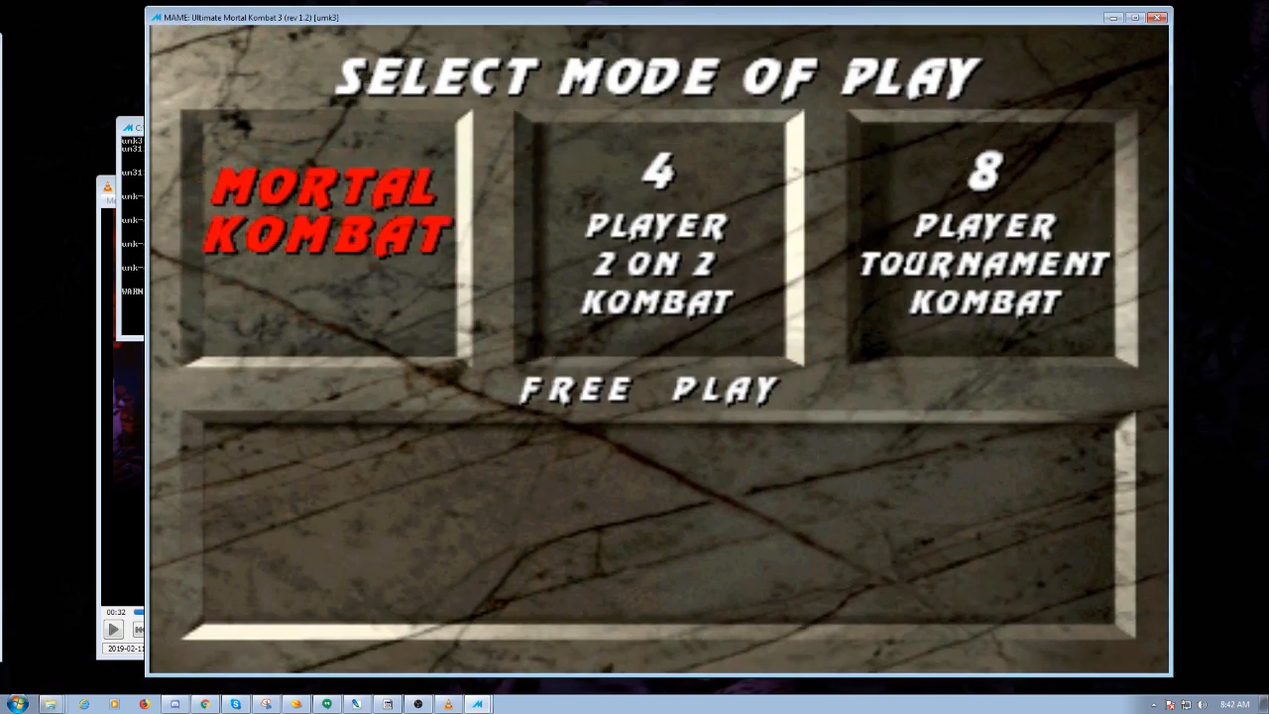
{"action": "key", "text": "2"}
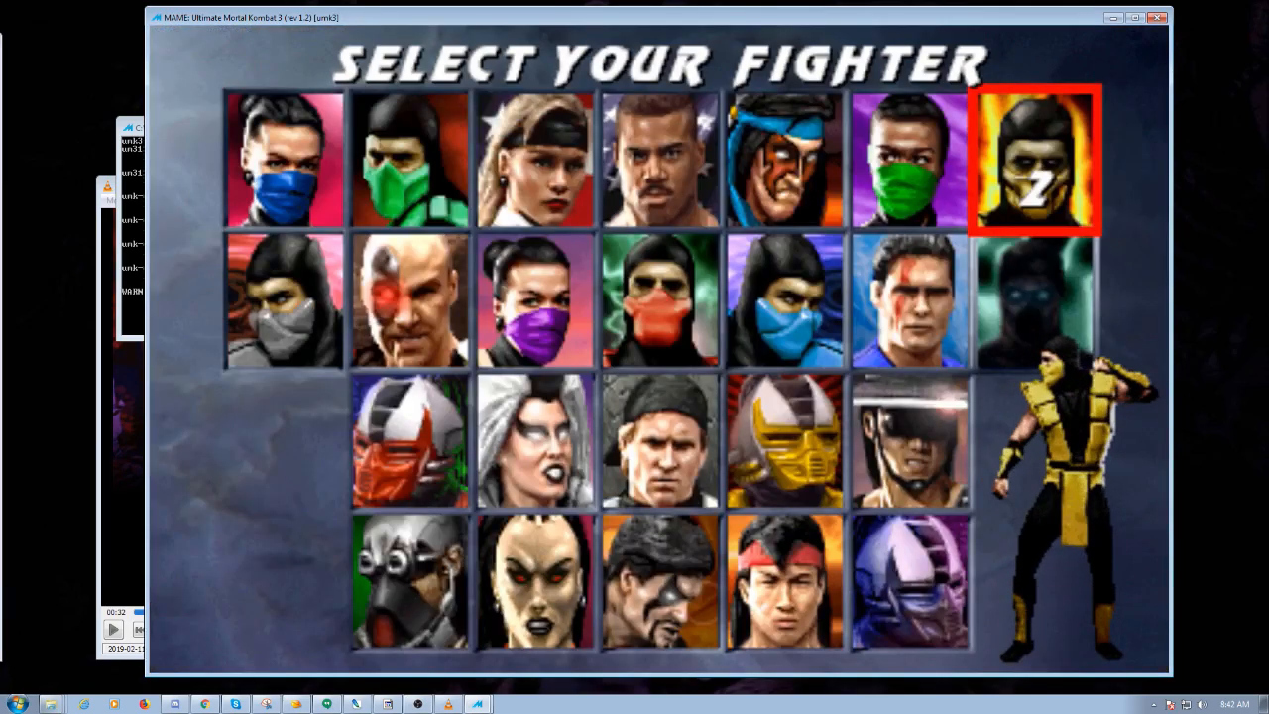
{"action": "key", "text": "1"}
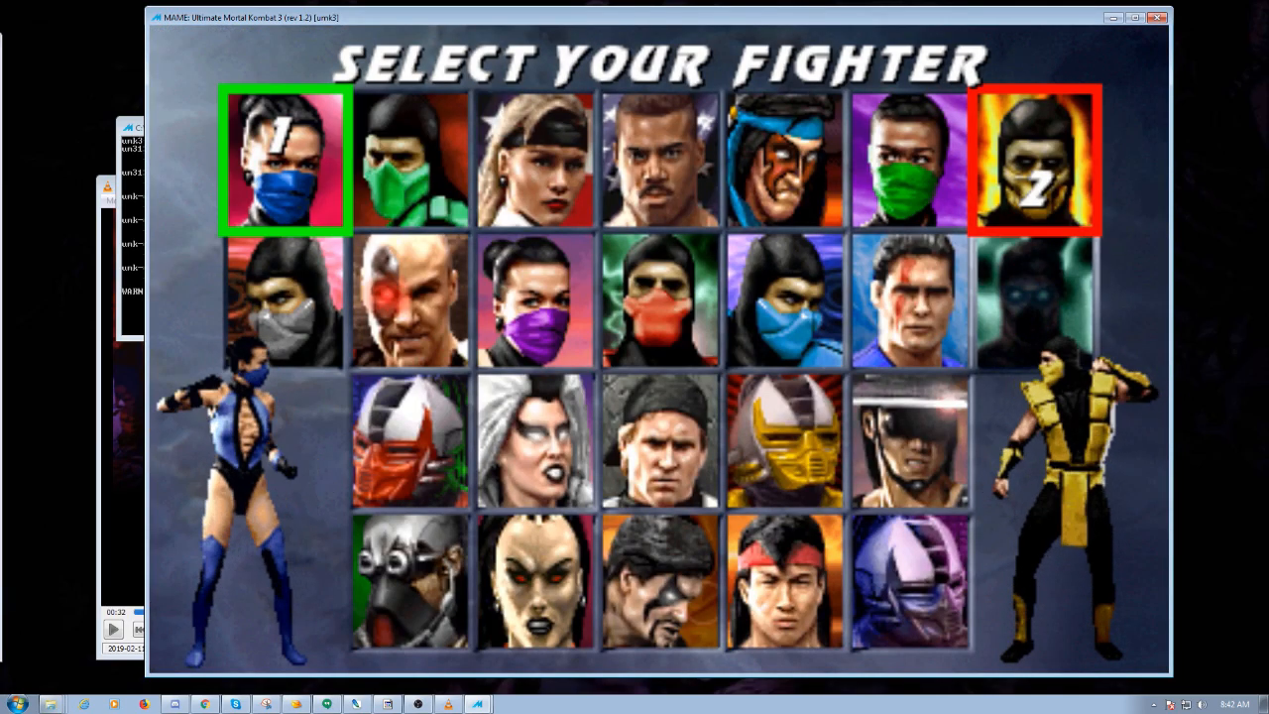
{"action": "key", "text": "shift+F7"}
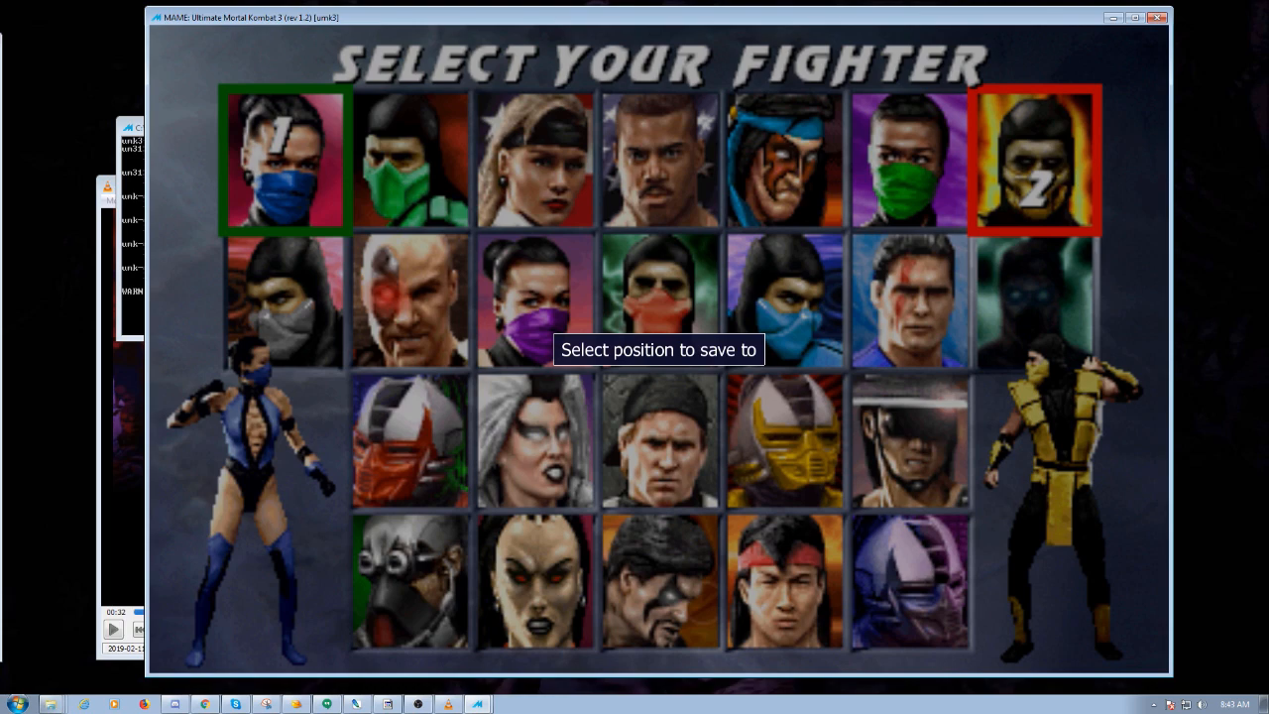
{"action": "key", "text": "1"}
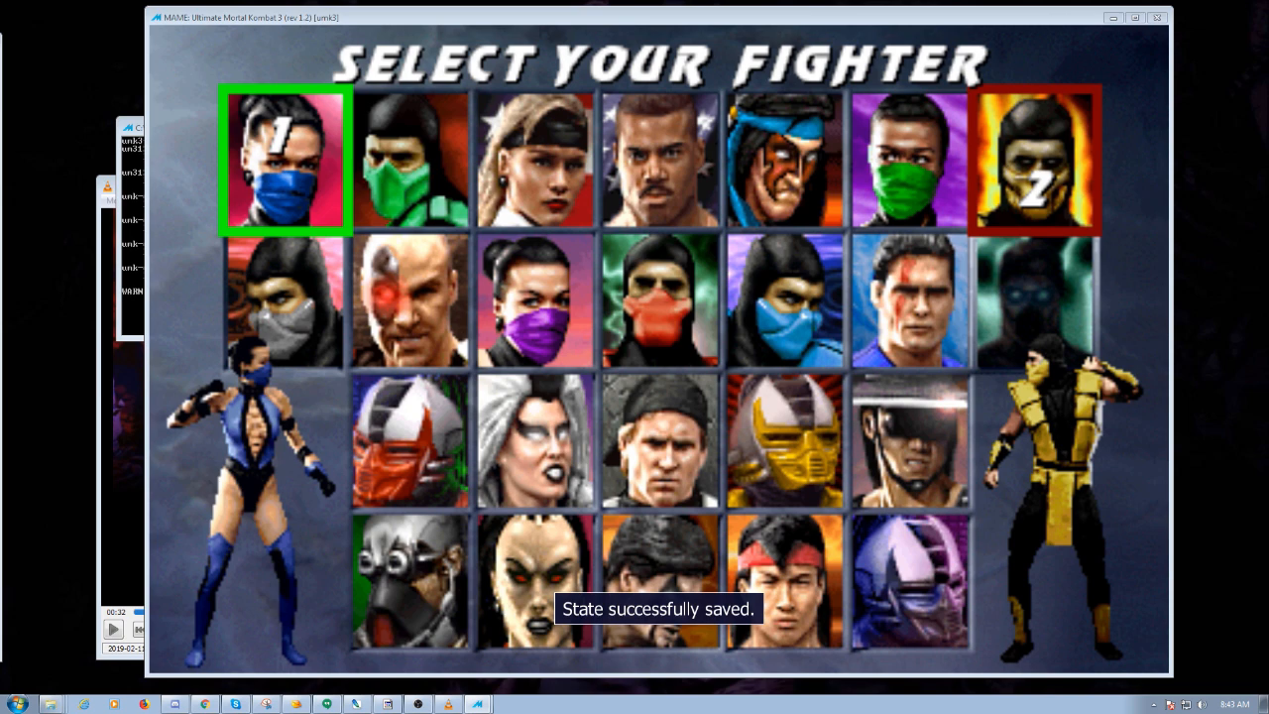
Open a debugger memory window showing Region ':maincpu', and shrink the game window and move it aside to uncover TMS Image Converter.
{"action": "key", "text": "ctrl+m"}
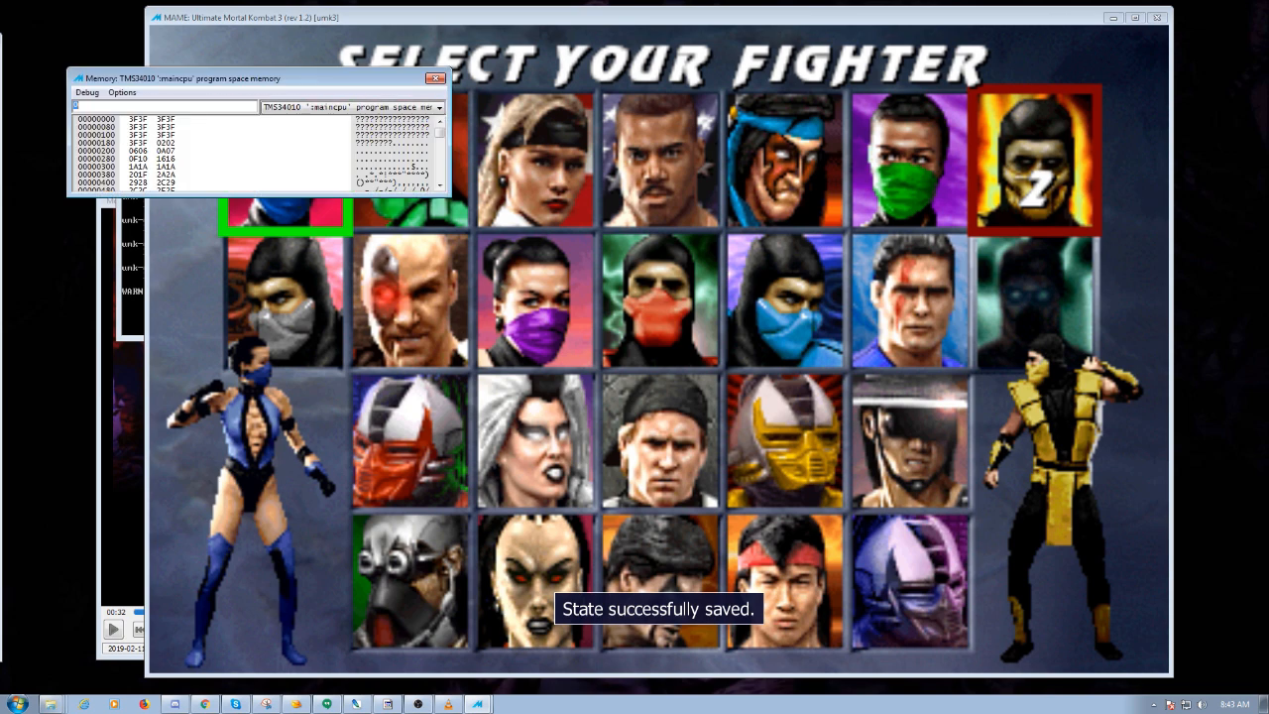
{"action": "left_click", "coordinate": [439, 108]}
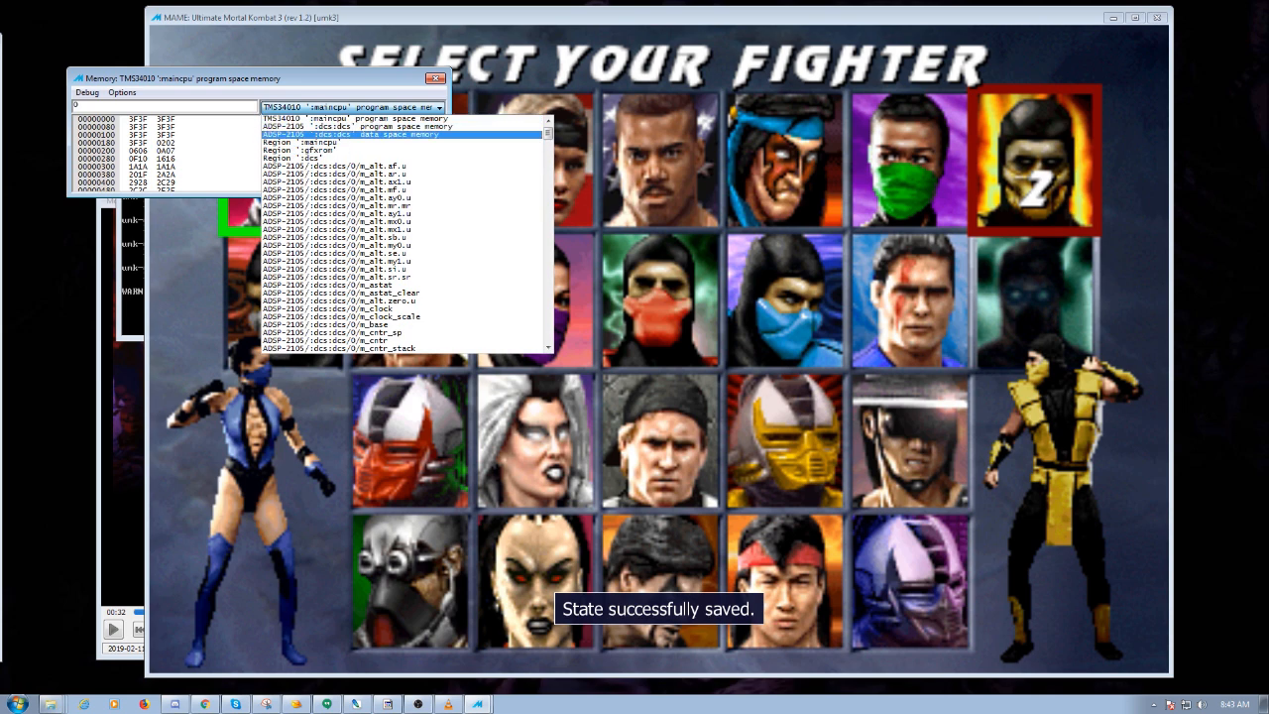
{"action": "left_click", "coordinate": [337, 141]}
{"action": "left_click_drag", "start_coordinate": [146, 9], "coordinate": [535, 138]}
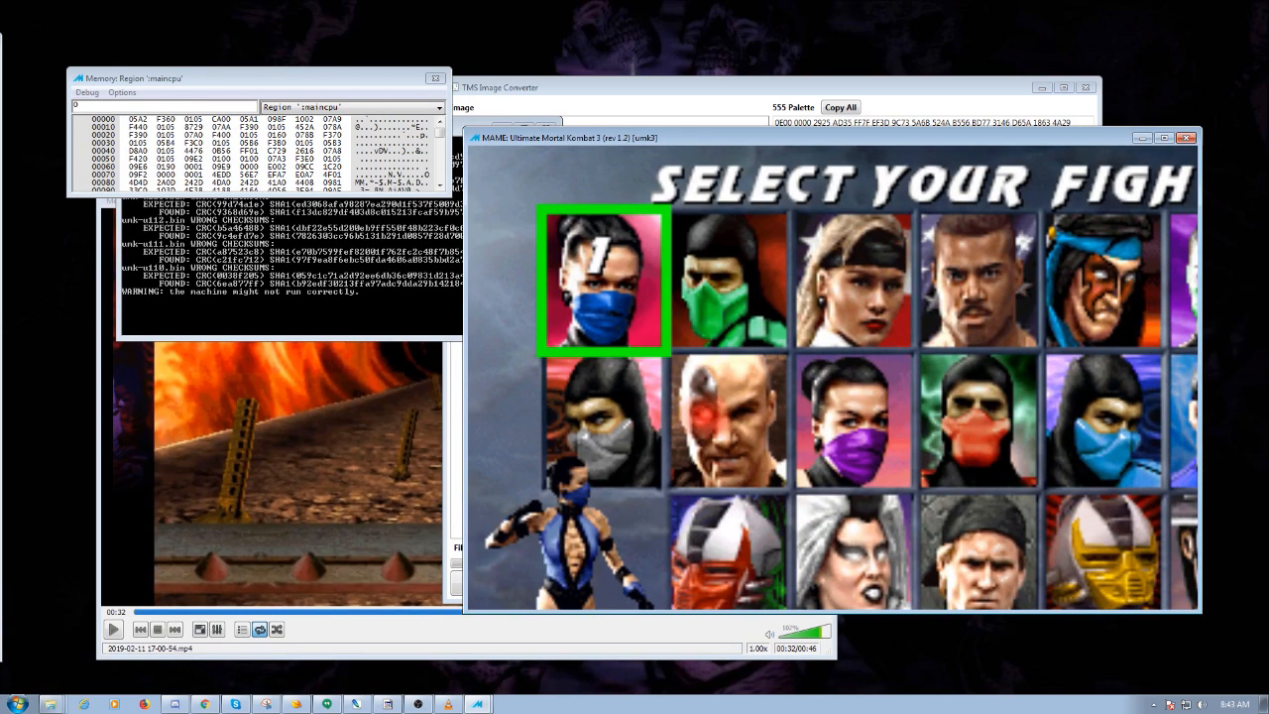
Copy the 555 palette of tbnp4.png from TMS Image Converter and paste it into a new 010 Editor file shown as hex.
{"action": "left_click", "coordinate": [635, 87]}
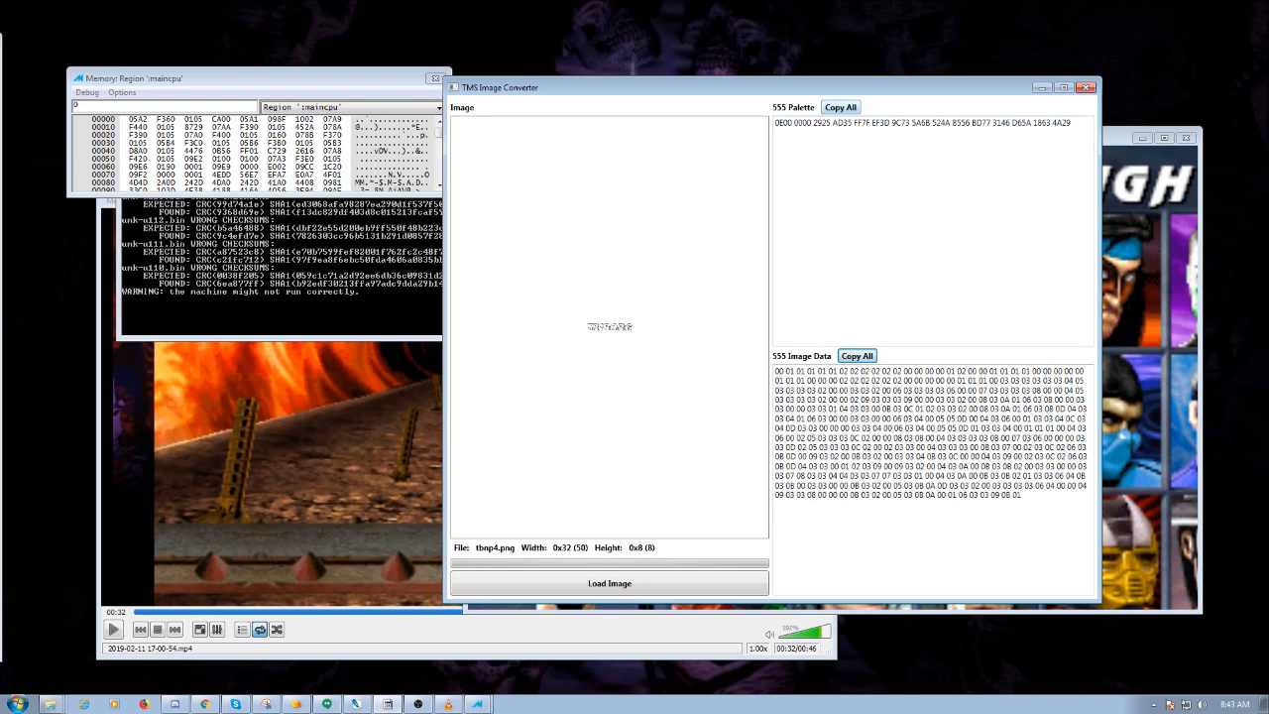
{"action": "left_click", "coordinate": [841, 107]}
{"action": "left_click_drag", "start_coordinate": [0, 44], "coordinate": [545, 54]}
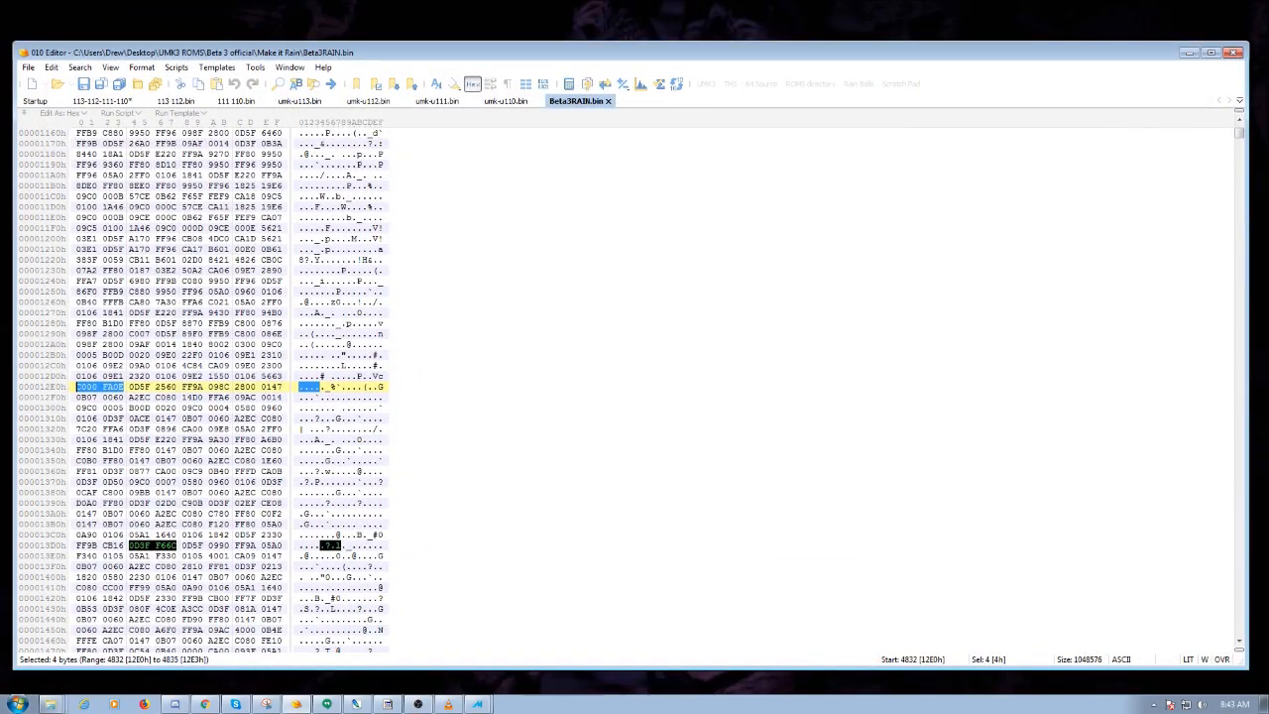
{"action": "key", "text": "ctrl+n"}
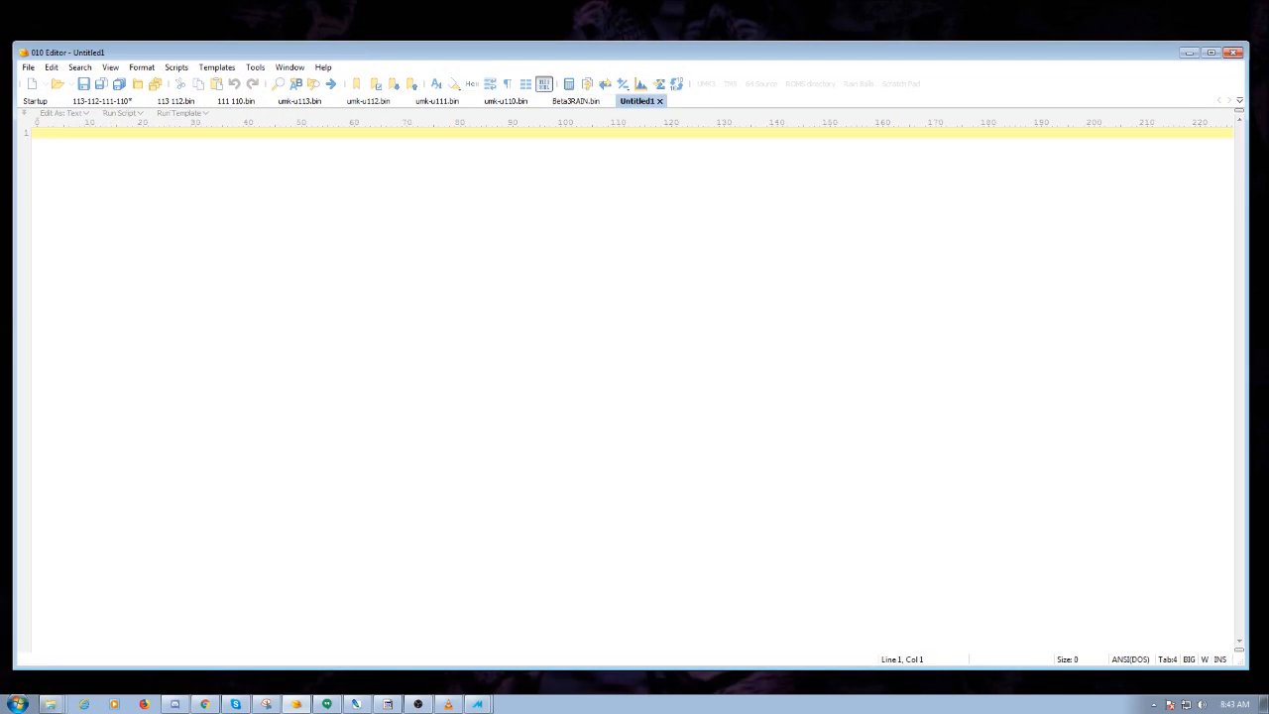
{"action": "type", "text": "rrrr)%-5ÿrl=œsZkRJuV½w1FÖZroJ)"}
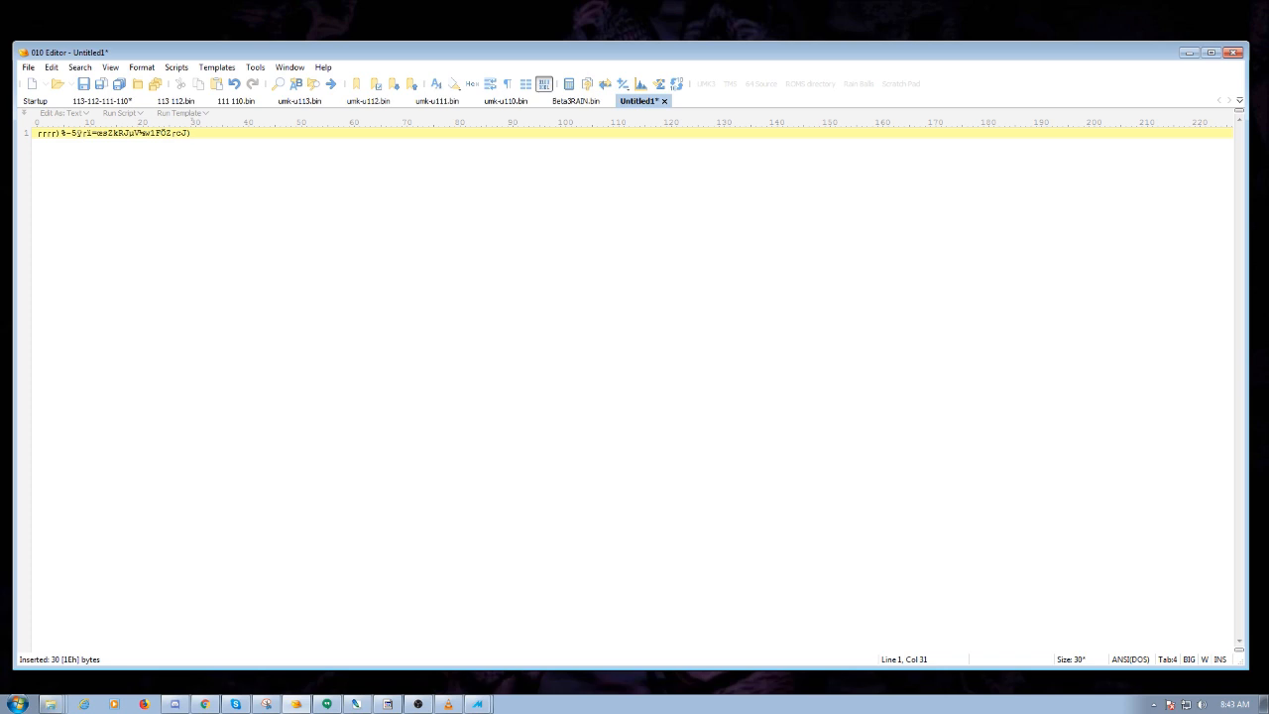
{"action": "left_click", "coordinate": [65, 112]}
{"action": "left_click", "coordinate": [44, 135]}
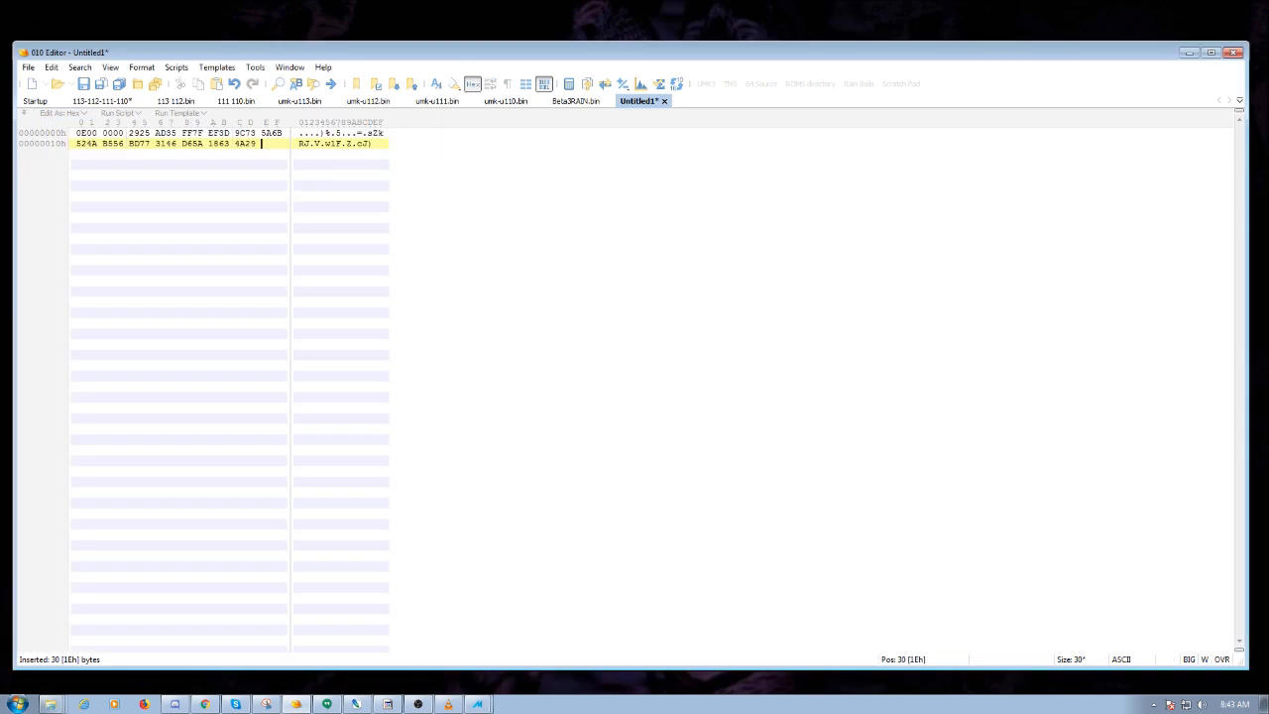
Run the ByteSwap script on the pasted palette data and move the 010 Editor window mostly off the screen.
{"action": "left_click", "coordinate": [117, 112]}
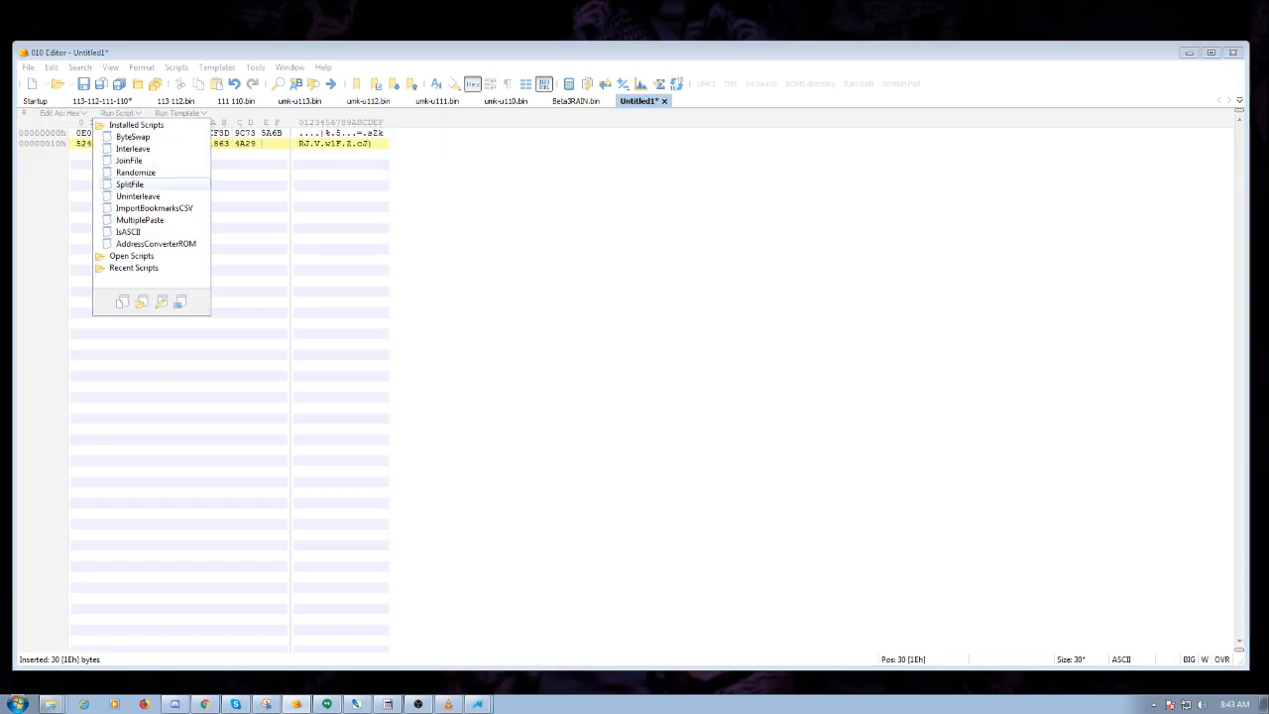
{"action": "left_click", "coordinate": [132, 135]}
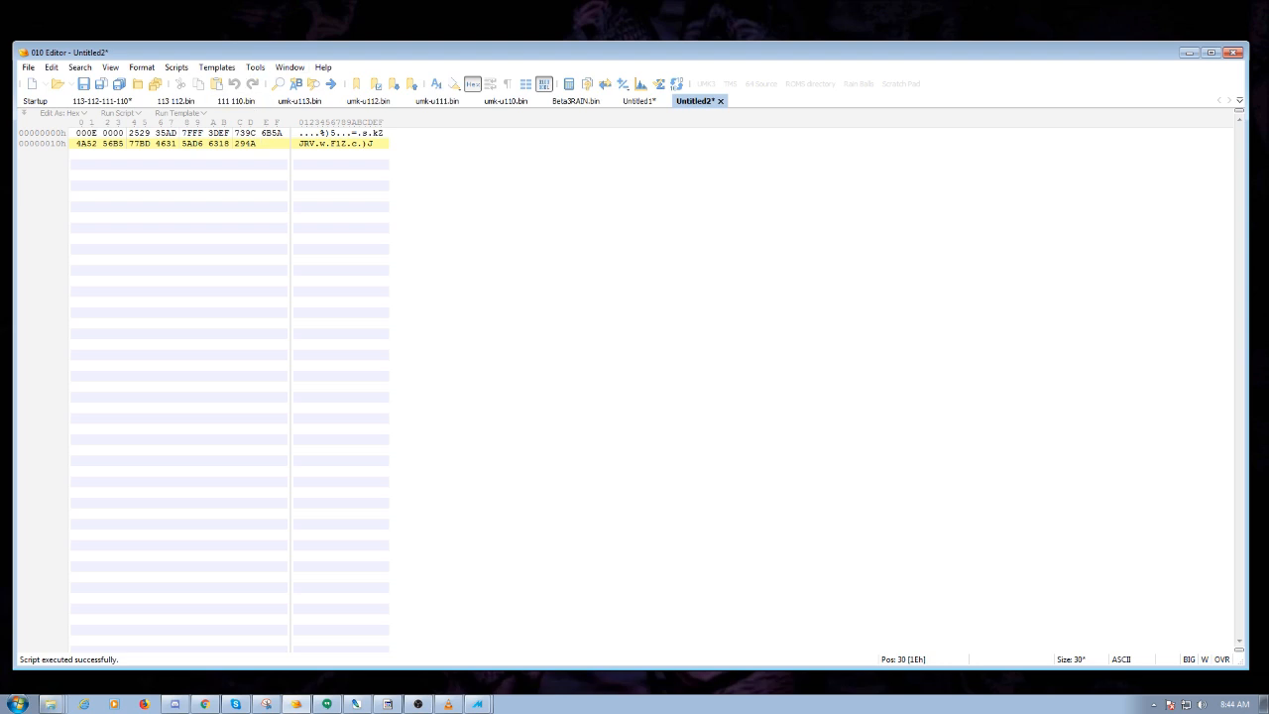
{"action": "left_click_drag", "start_coordinate": [991, 52], "coordinate": [0, 49]}
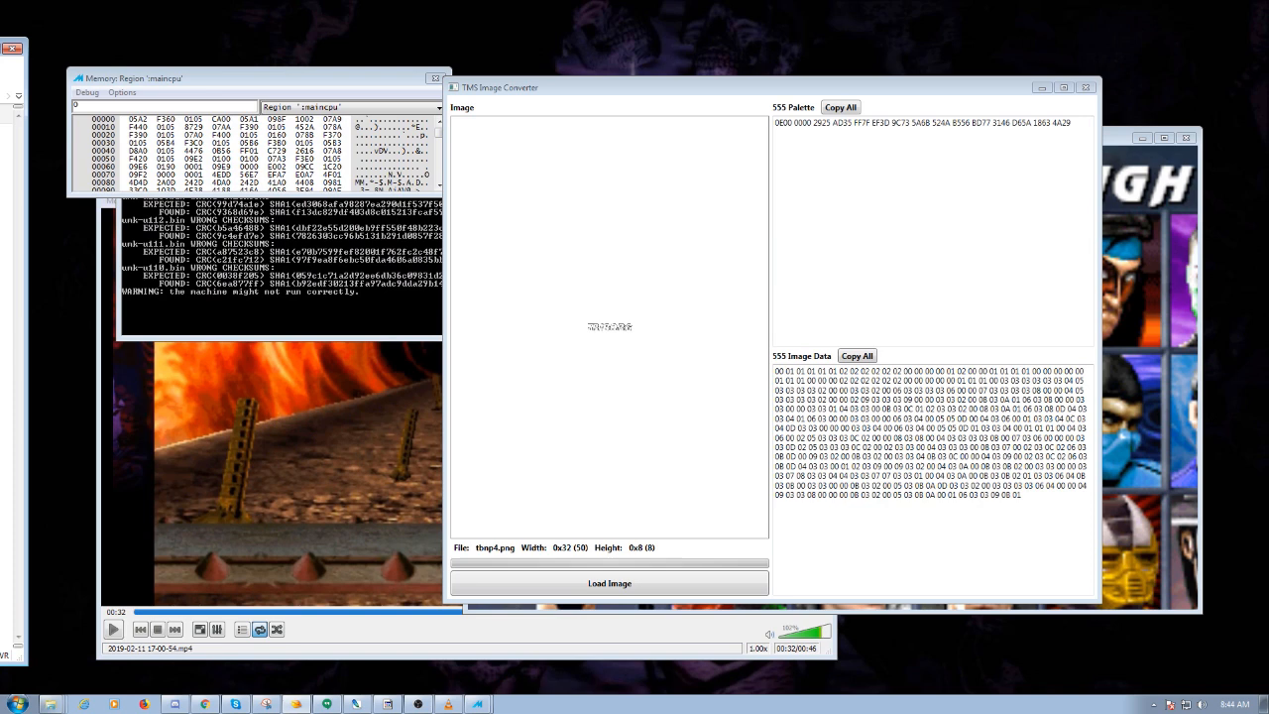
Switch to MAME's memory window and go to address aba20 in Region ':maincpu'.
{"action": "left_click", "coordinate": [1150, 387]}
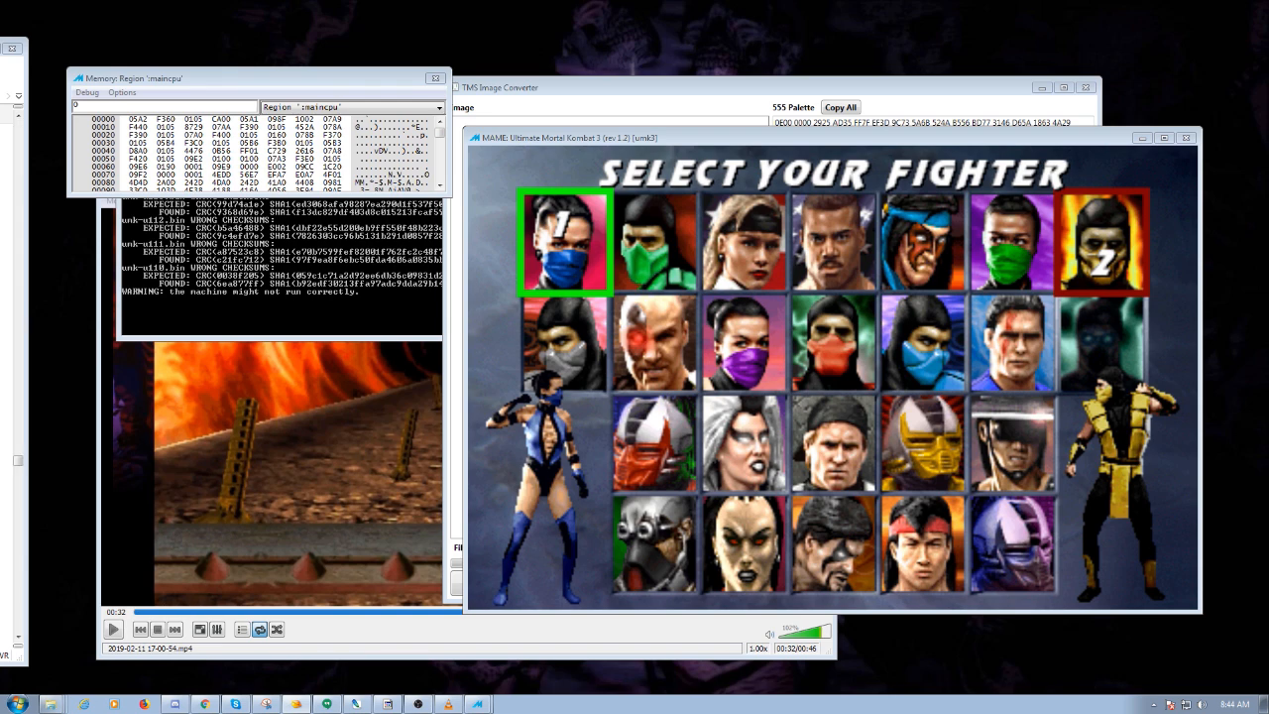
{"action": "left_click", "coordinate": [248, 78]}
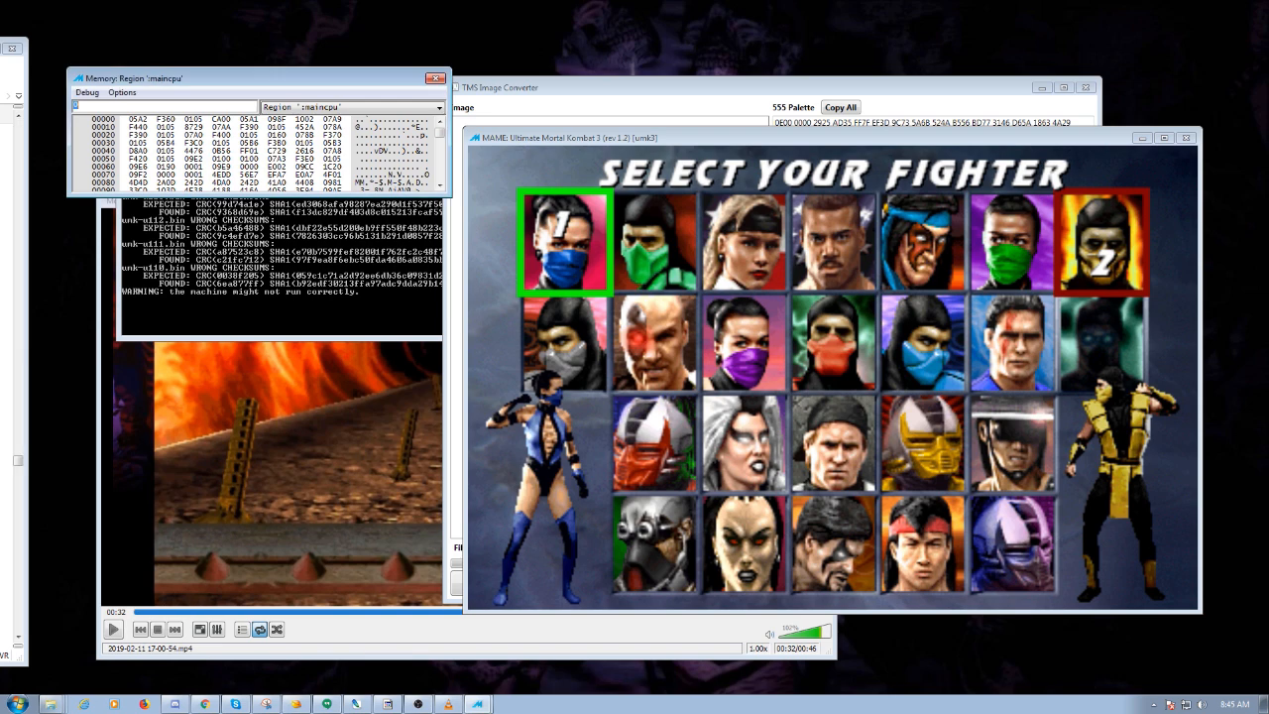
{"action": "type", "text": "aba20"}
{"action": "key", "text": "Return"}
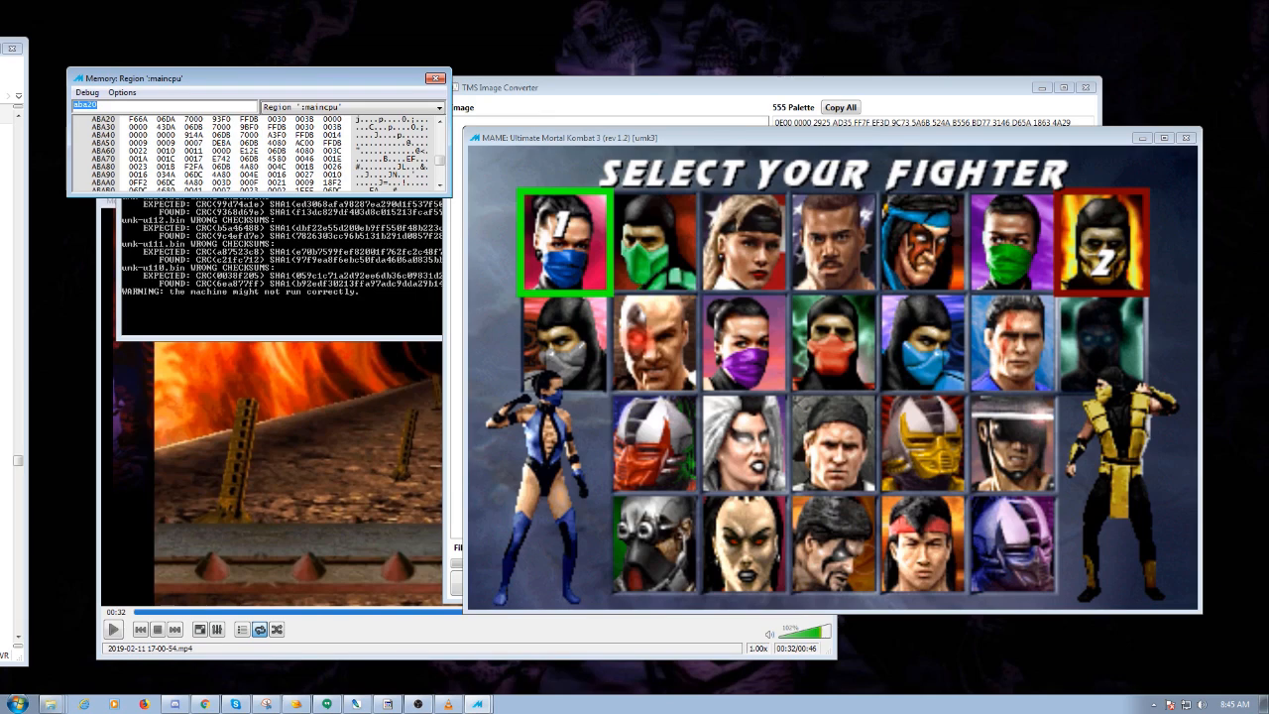
Switch to 010 Editor, open UMK3-GFX-ALL (2), and move the editor window fully back onto the screen.
{"action": "left_click", "coordinate": [2, 96]}
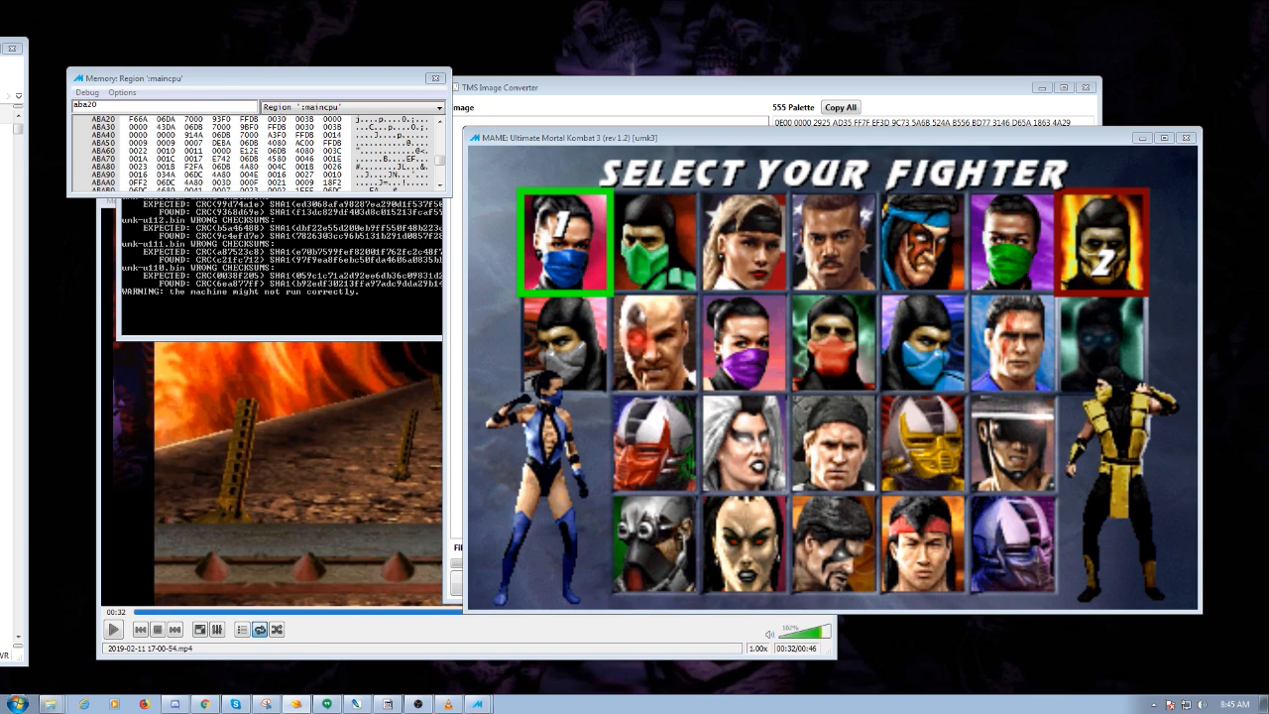
{"action": "key", "text": "Return"}
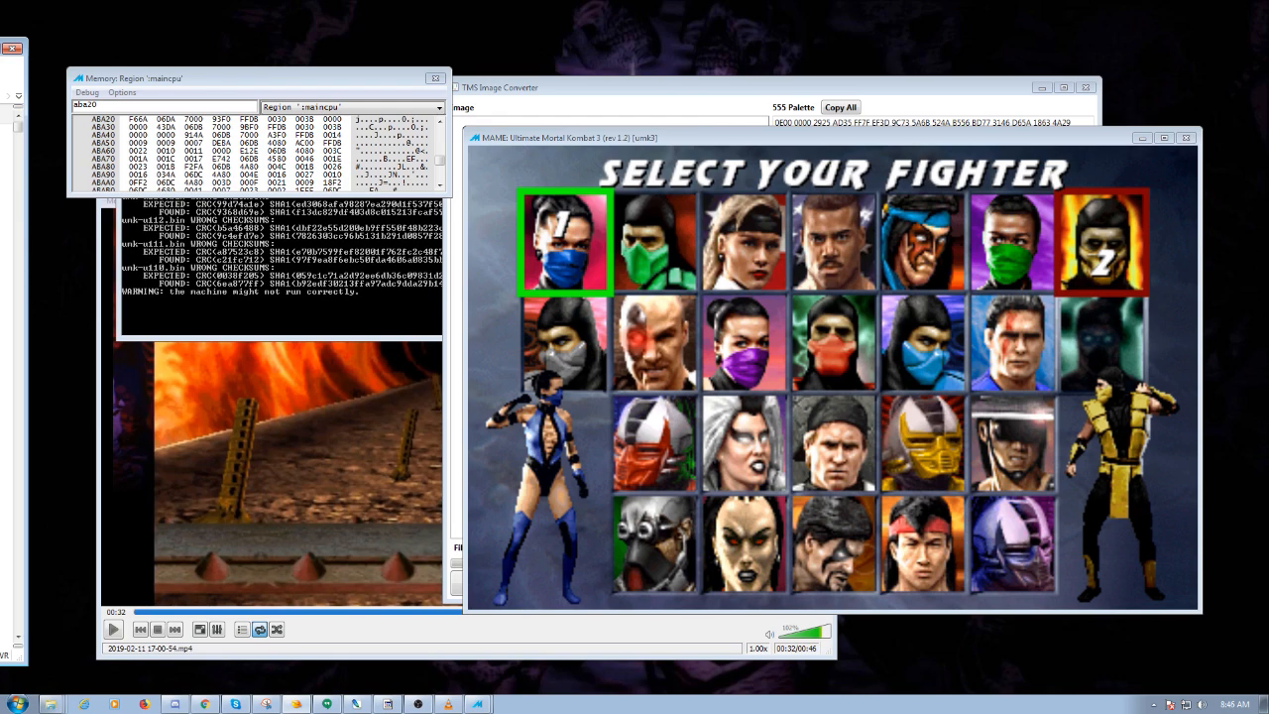
{"action": "left_click_drag", "start_coordinate": [0, 48], "coordinate": [694, 28]}
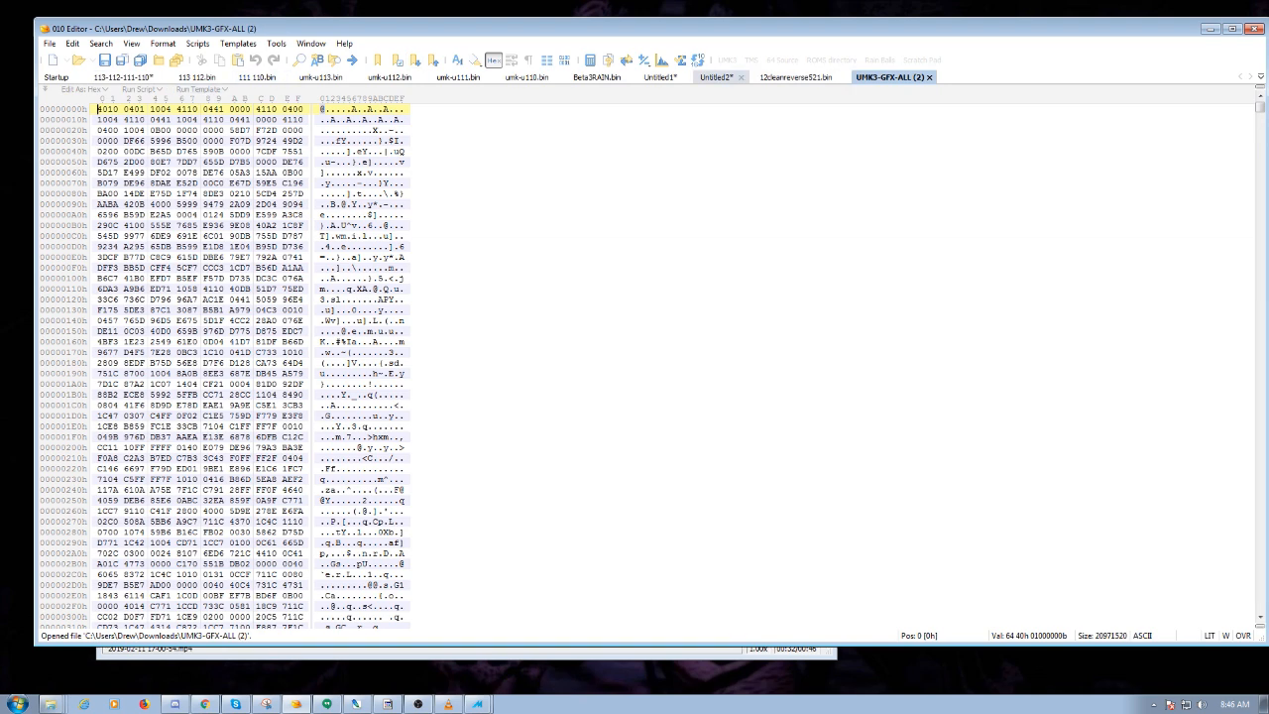
{"action": "left_click", "coordinate": [126, 76]}
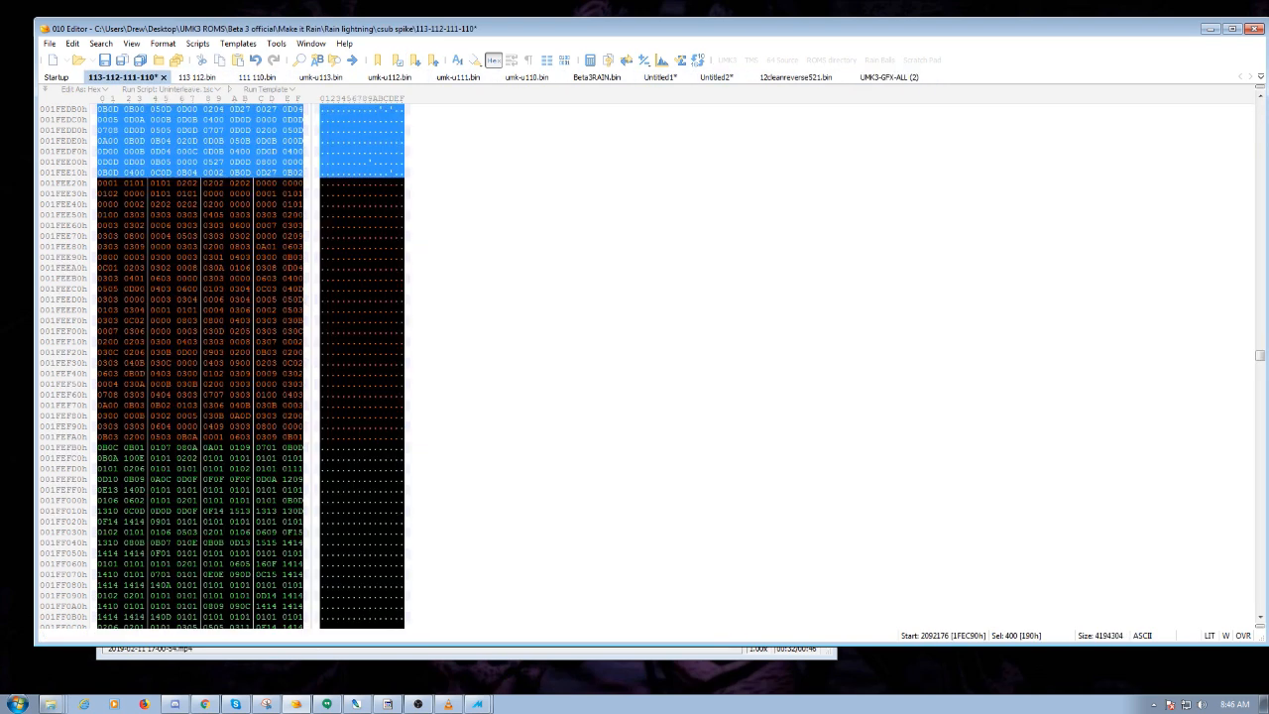
{"action": "left_click", "coordinate": [889, 76]}
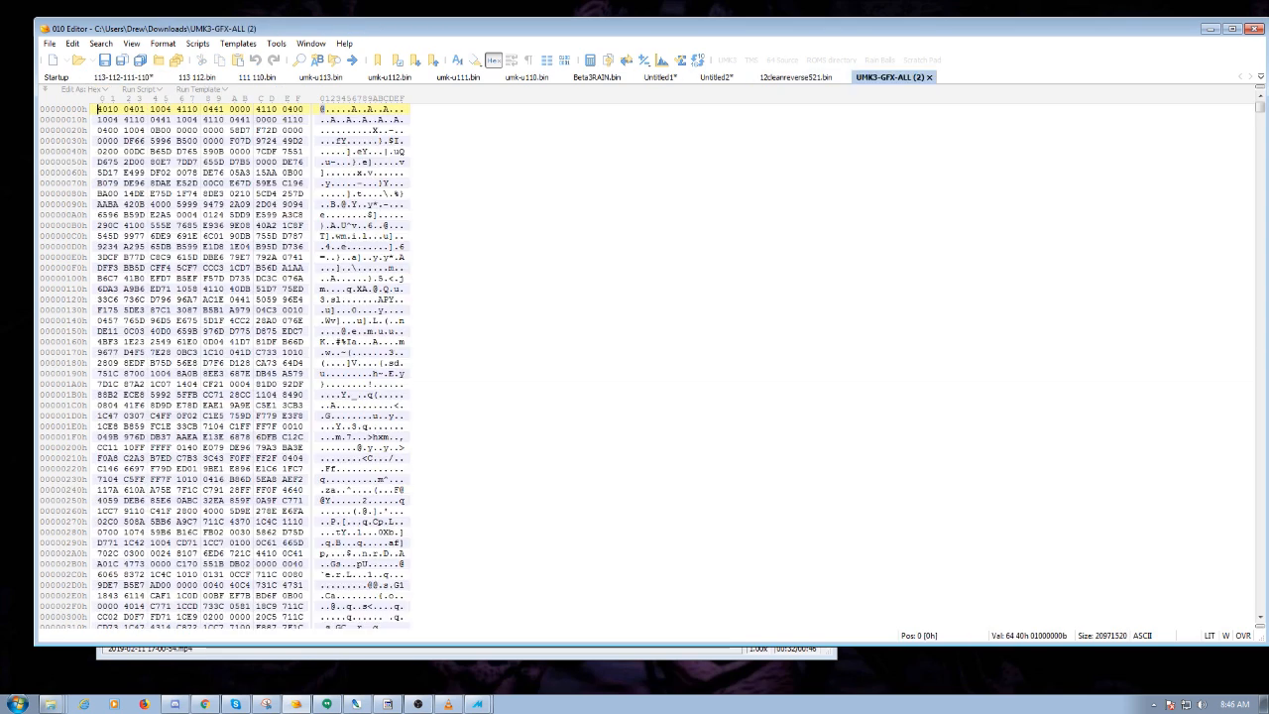
{"action": "left_click", "coordinate": [217, 363]}
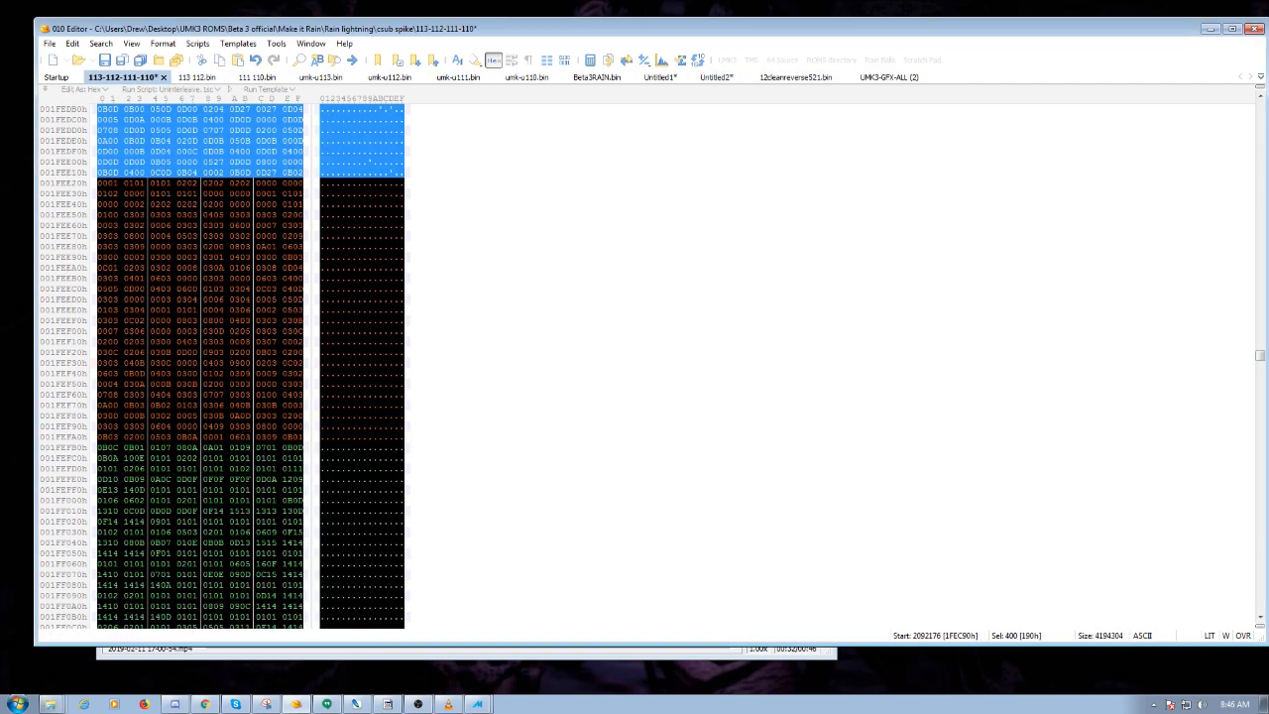
{"action": "scroll", "coordinate": [247, 366], "scroll_direction": "up", "scroll_amount": 7}
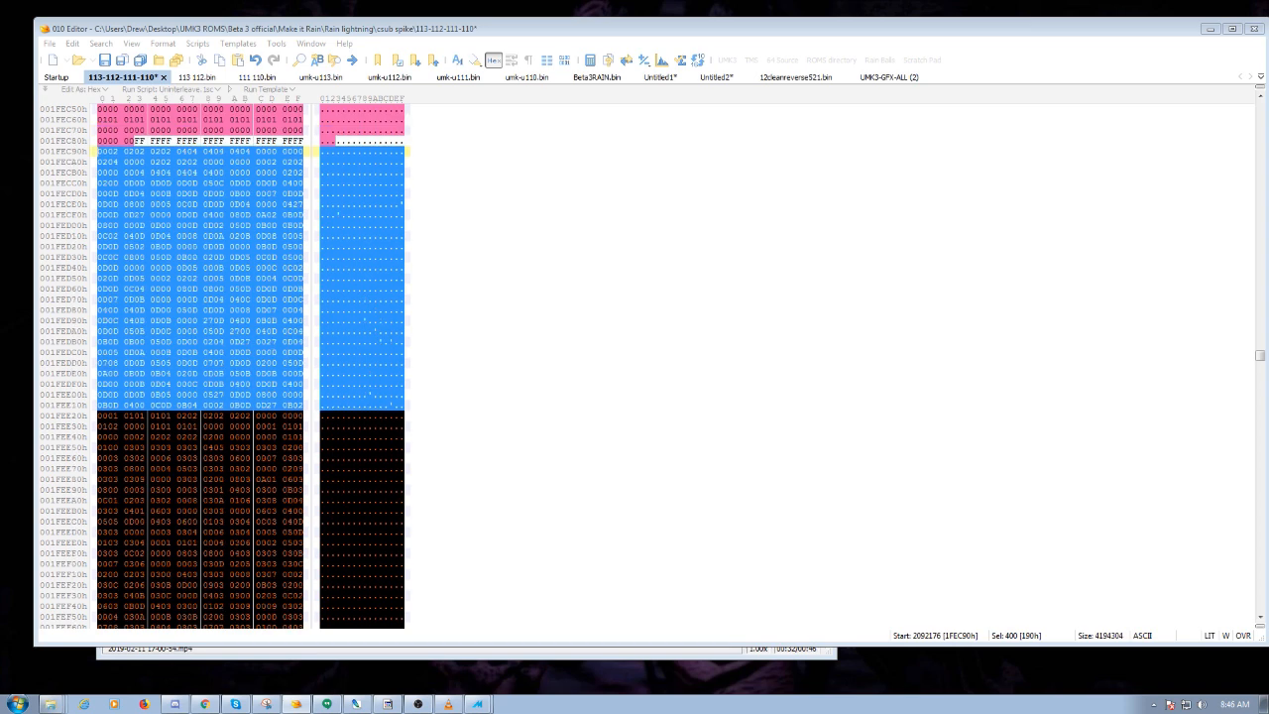
Place the cursor at 11FEC90h in UMK3-GFX-ALL (2), on the row after the end of the pink-highlighted image block.
{"action": "left_click", "coordinate": [889, 78]}
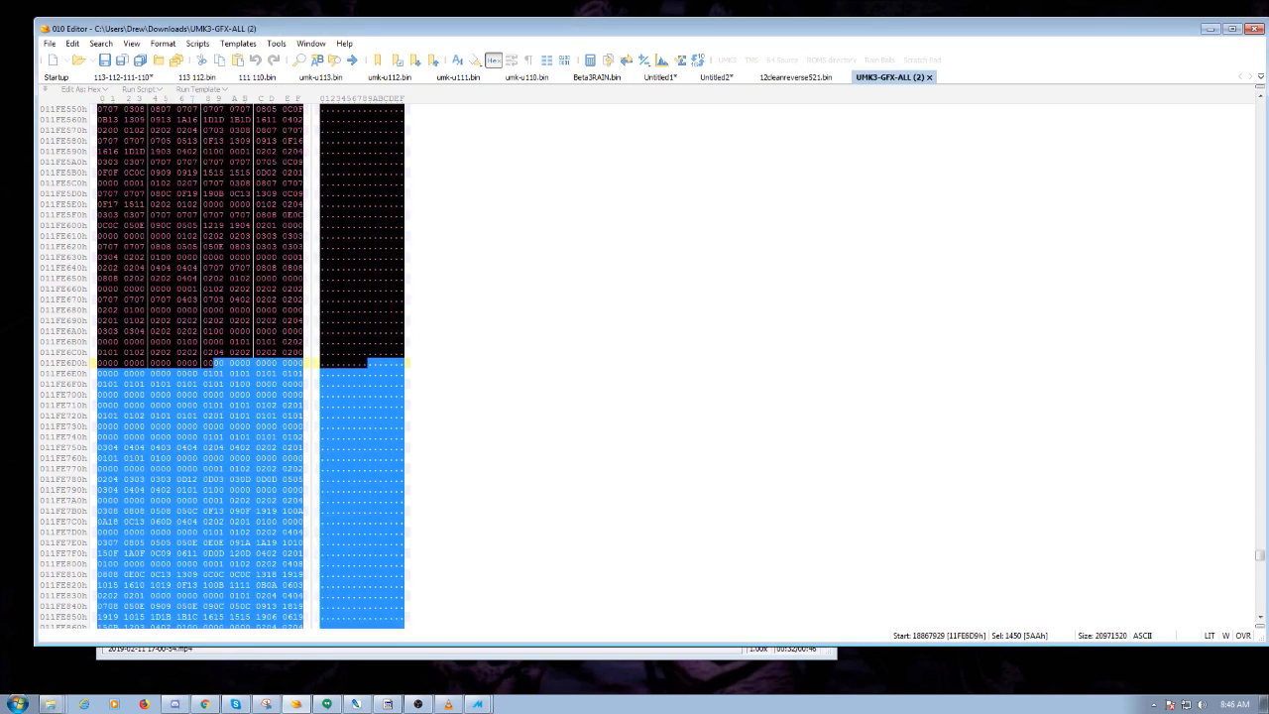
{"action": "left_click", "coordinate": [110, 406]}
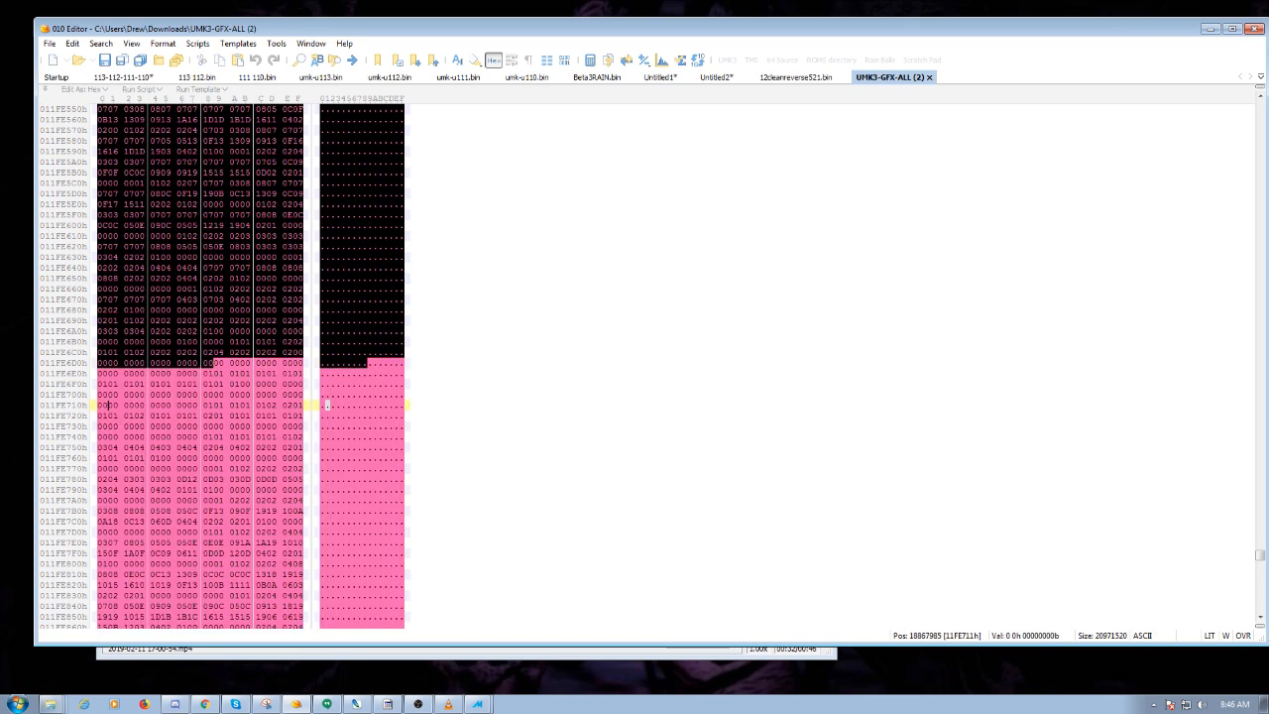
{"action": "left_click", "coordinate": [218, 363]}
{"action": "scroll", "coordinate": [201, 366], "scroll_direction": "down", "scroll_amount": 20}
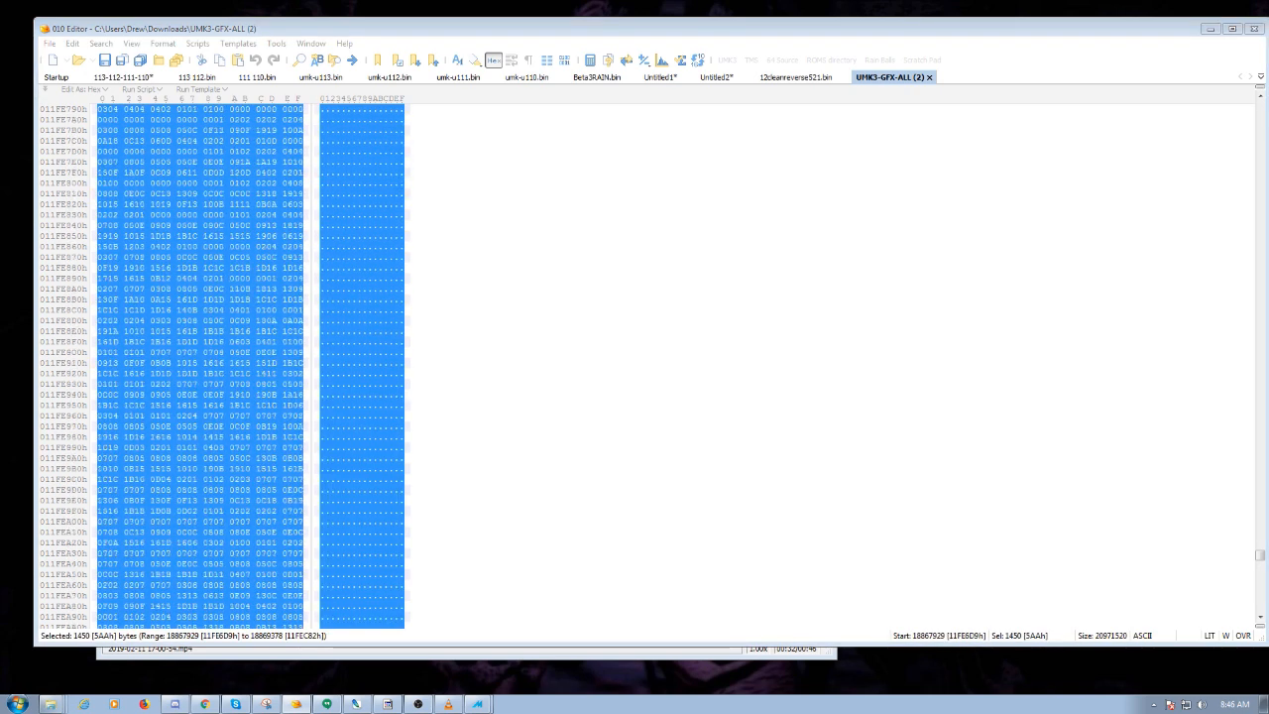
{"action": "scroll", "coordinate": [218, 367], "scroll_direction": "down", "scroll_amount": 5}
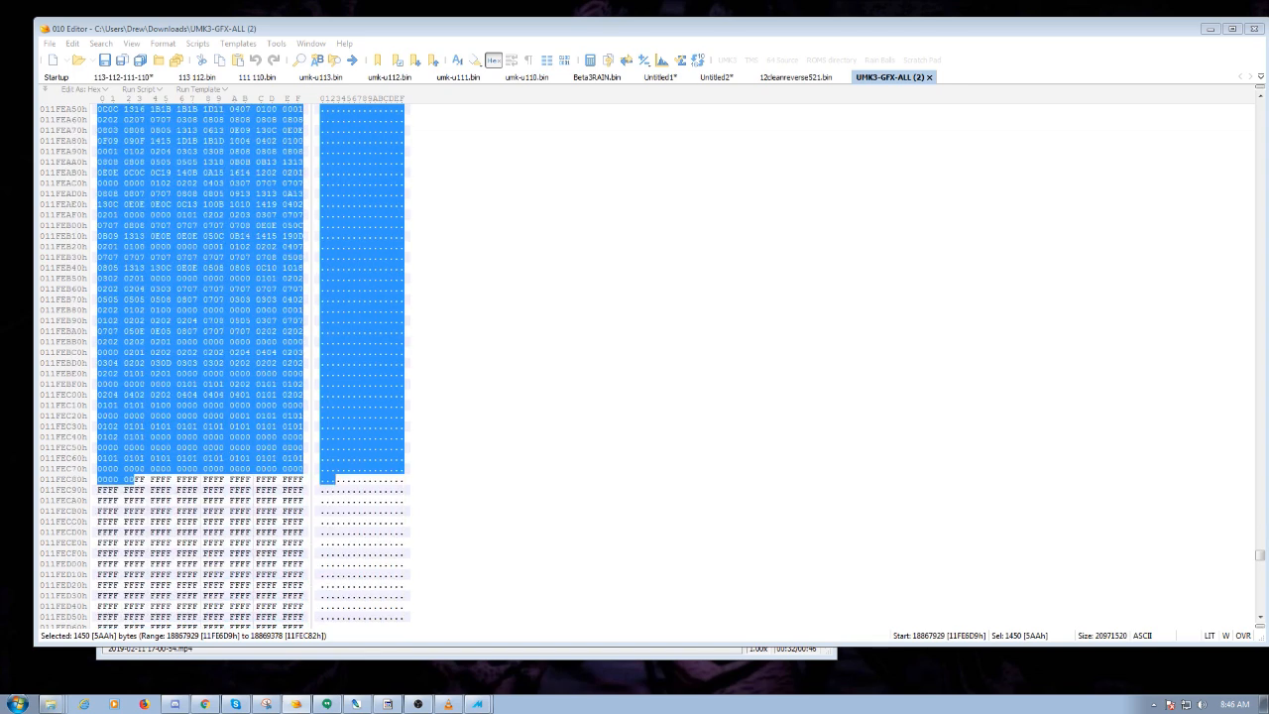
{"action": "left_click", "coordinate": [100, 489]}
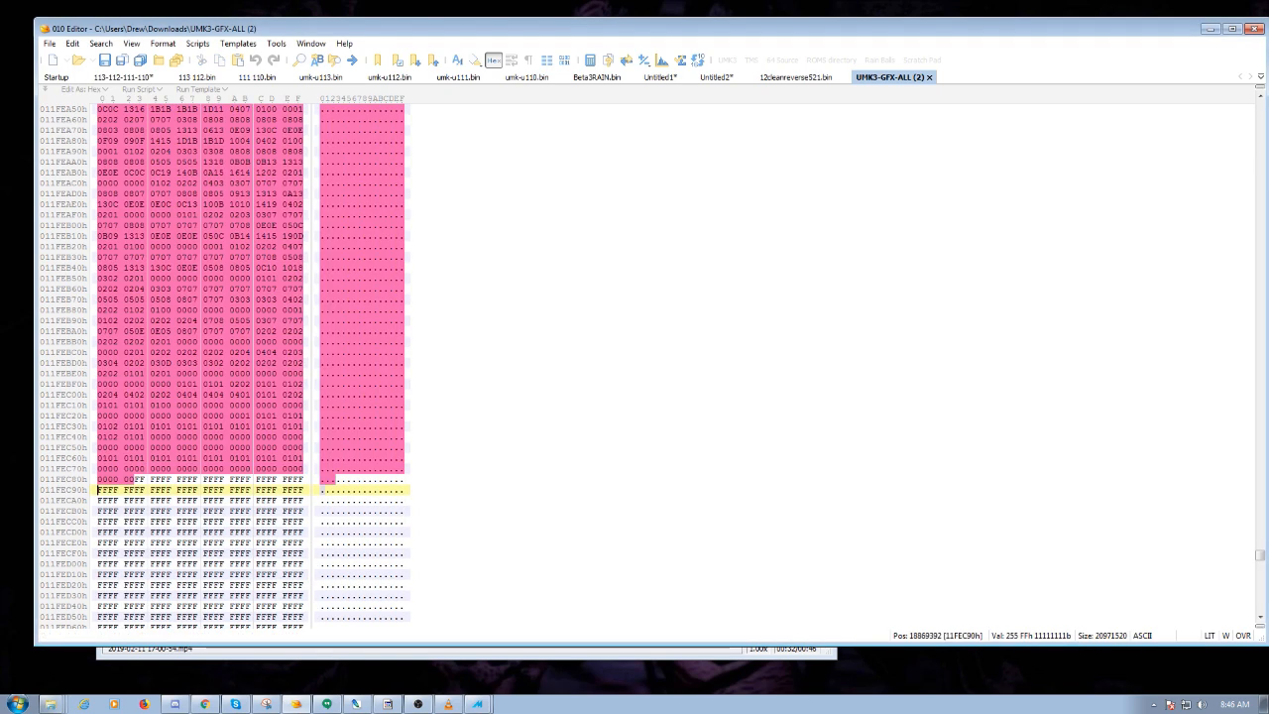
Find and open the Windows Calculator.
{"action": "key", "text": "super"}
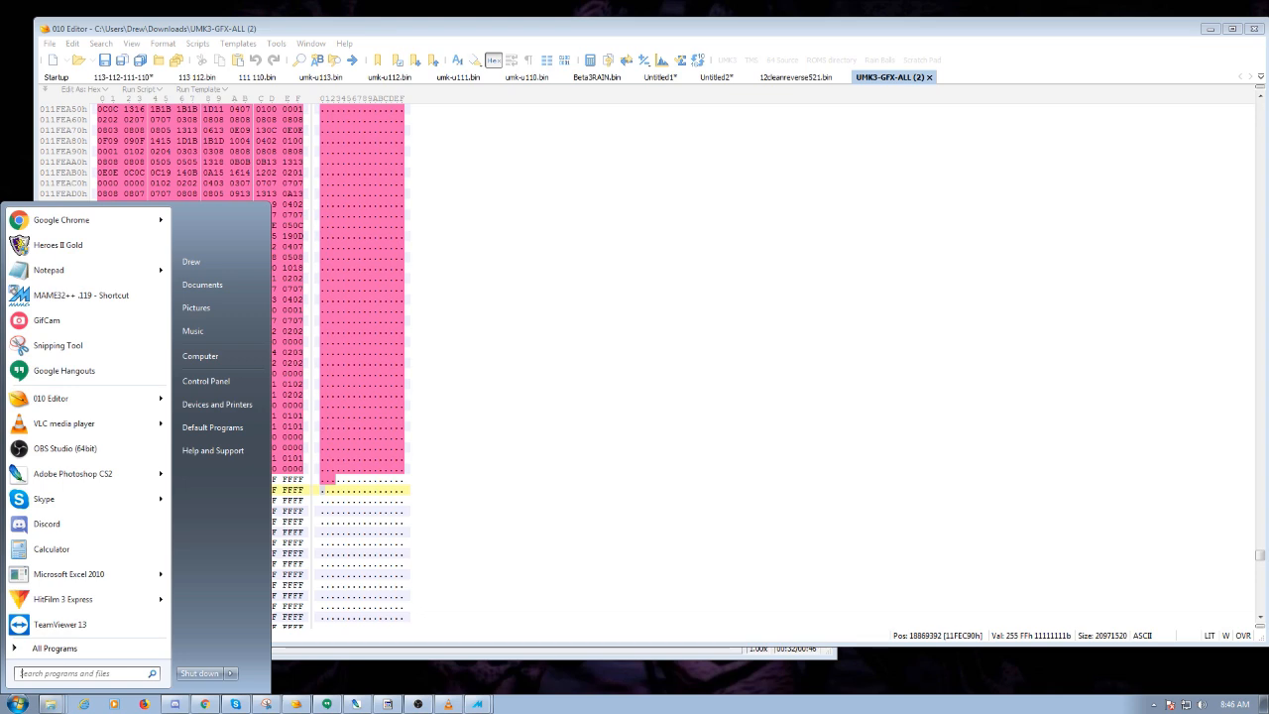
{"action": "type", "text": "calc"}
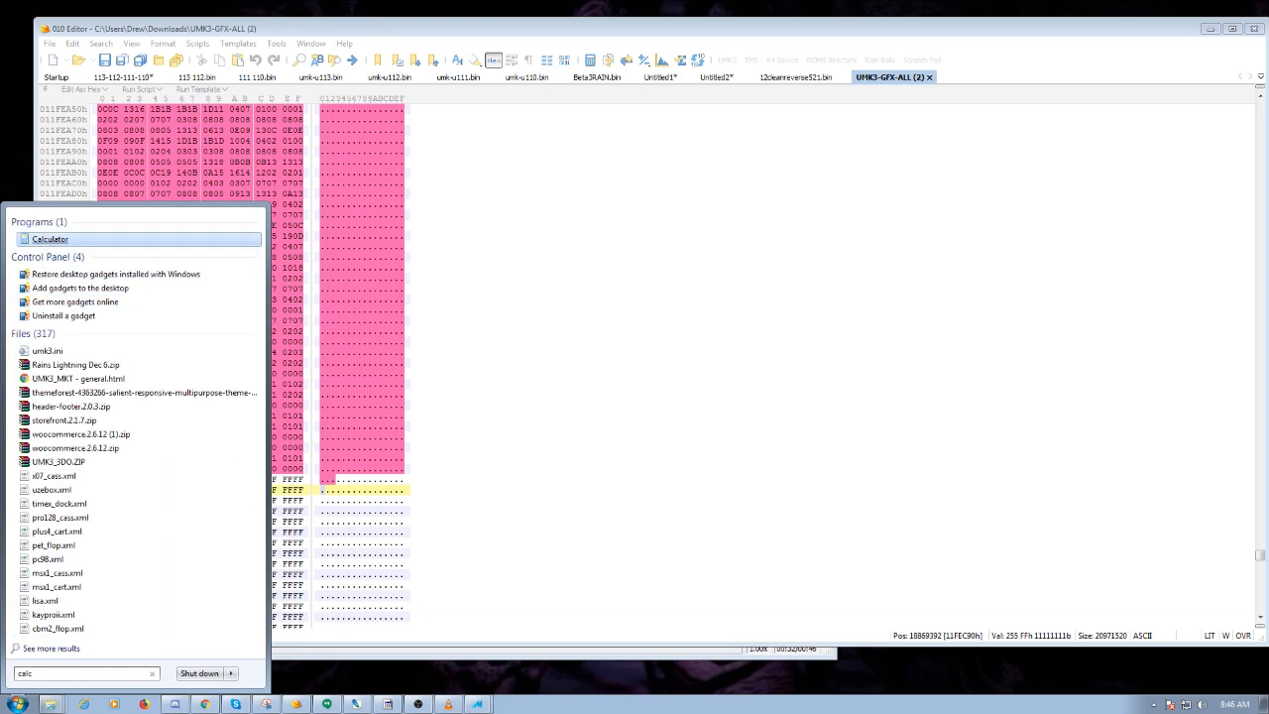
{"action": "key", "text": "Return"}
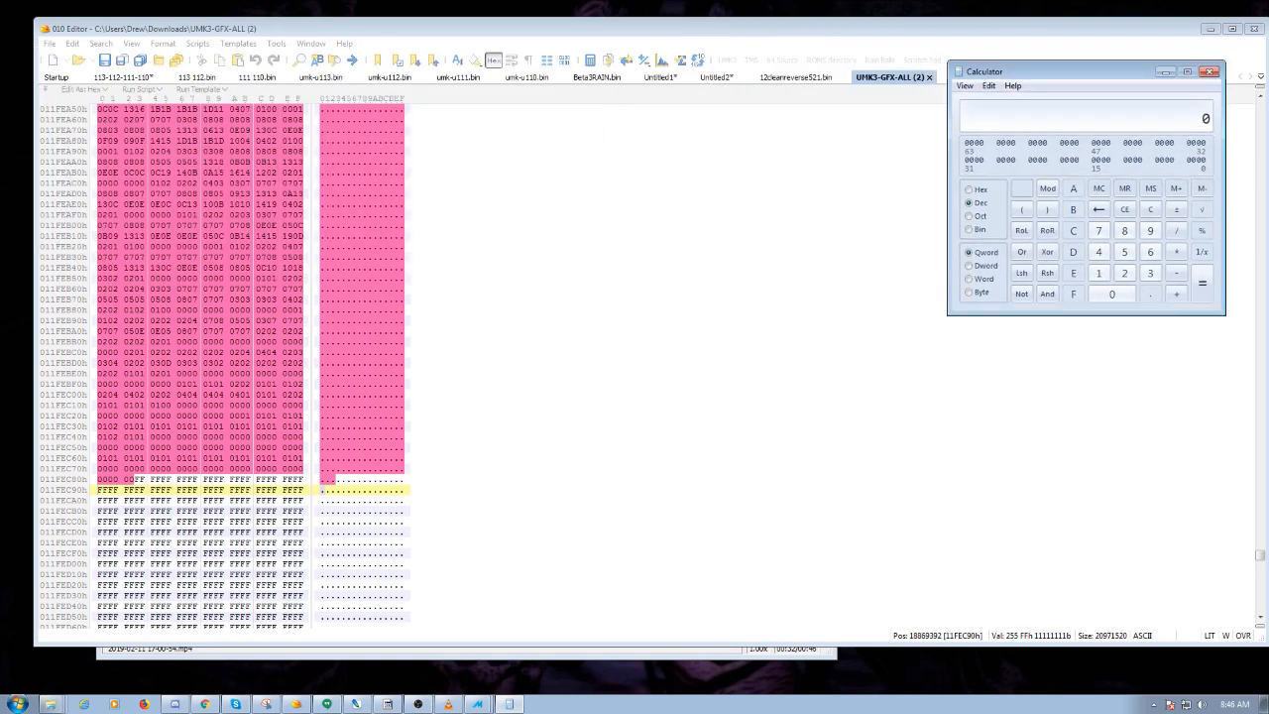
Calculate the nameplate's graphics address in hexadecimal as 11FEC90*8 plus 2000000, and move the Calculator out of the way.
{"action": "key", "text": "F5"}
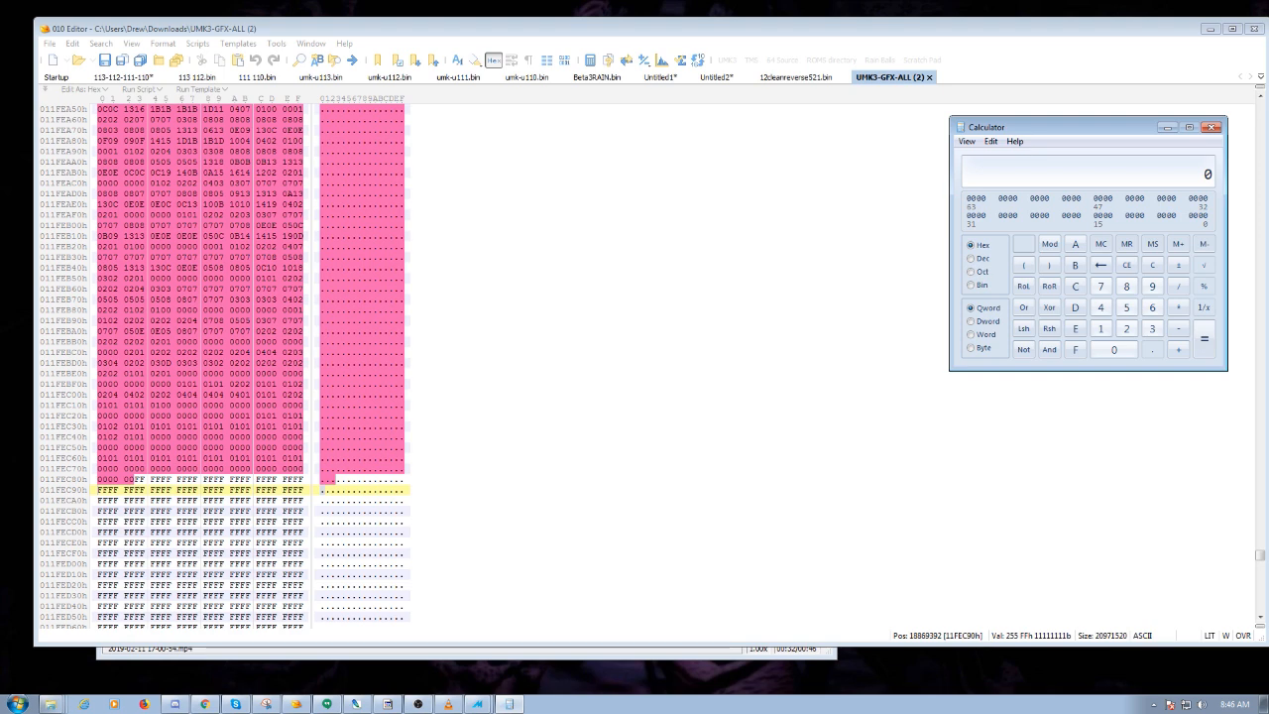
{"action": "type", "text": "11FEC90*8"}
{"action": "key", "text": "Return"}
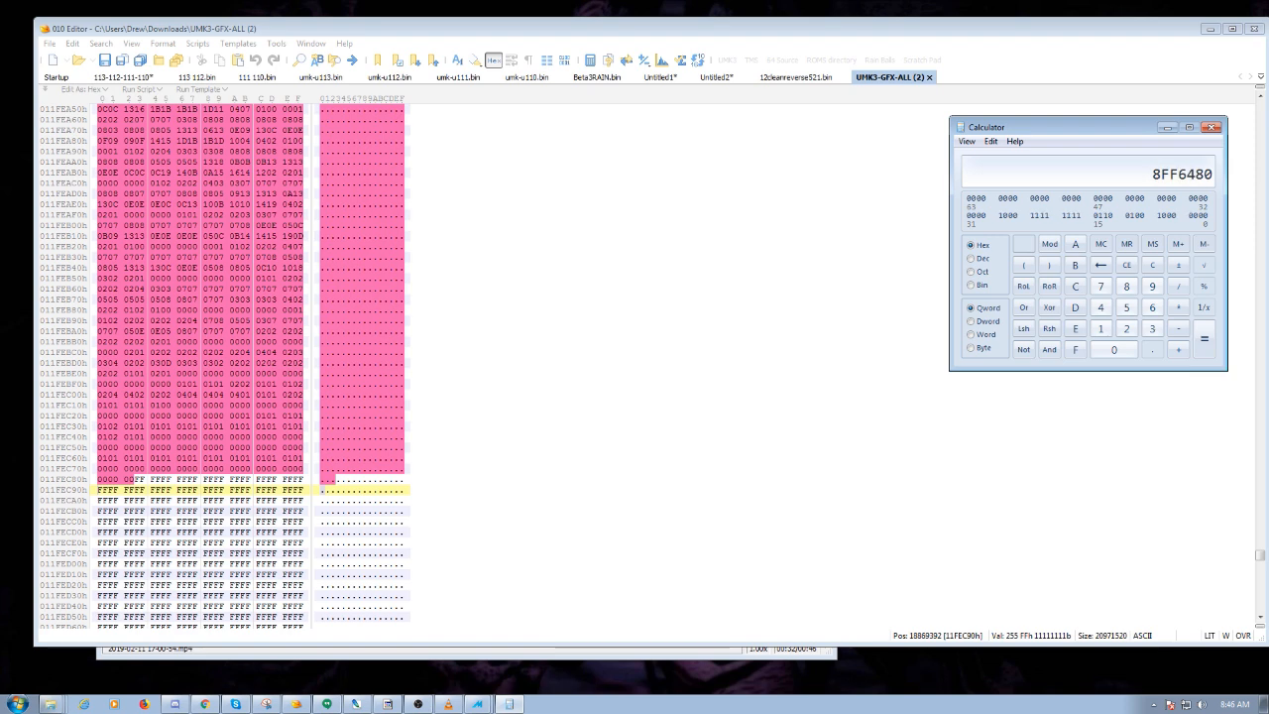
{"action": "type", "text": "+2000000"}
{"action": "key", "text": "Return"}
{"action": "left_click_drag", "start_coordinate": [1070, 127], "coordinate": [0, 79]}
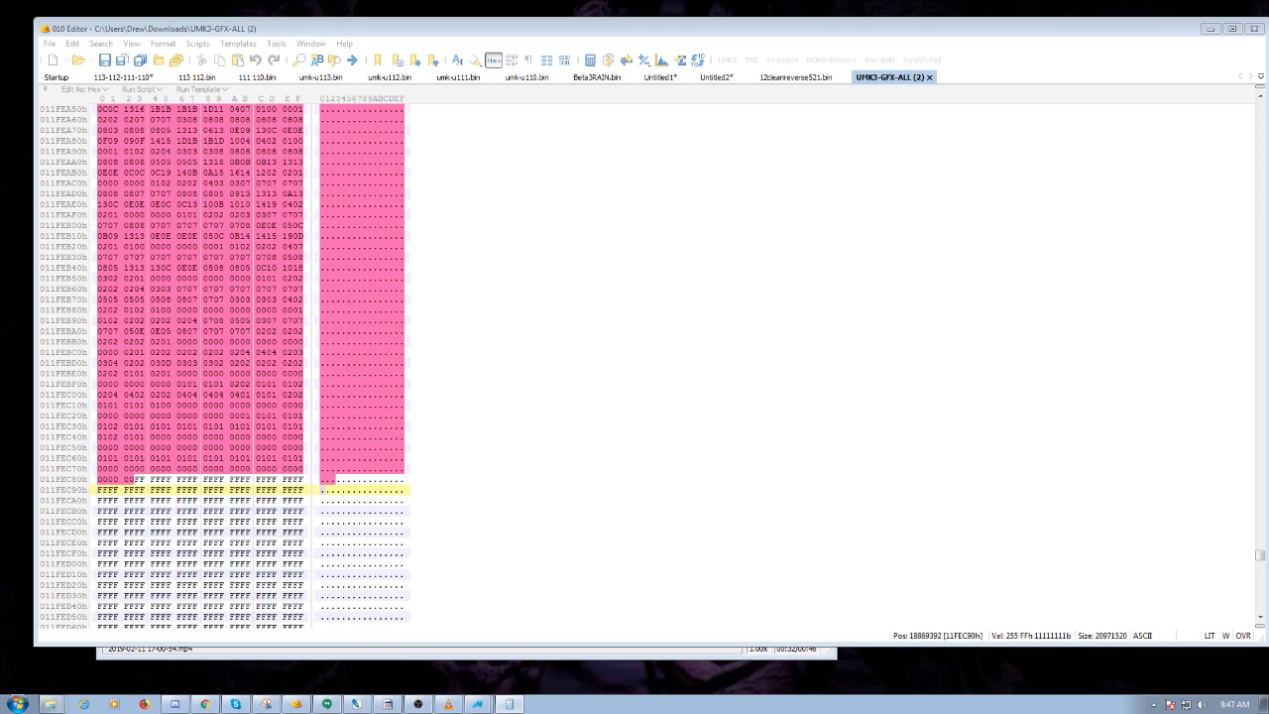
Bring up the Triborg gameplay video and MAME, and move the 010 Editor window mostly off the screen.
{"action": "left_click", "coordinate": [448, 704]}
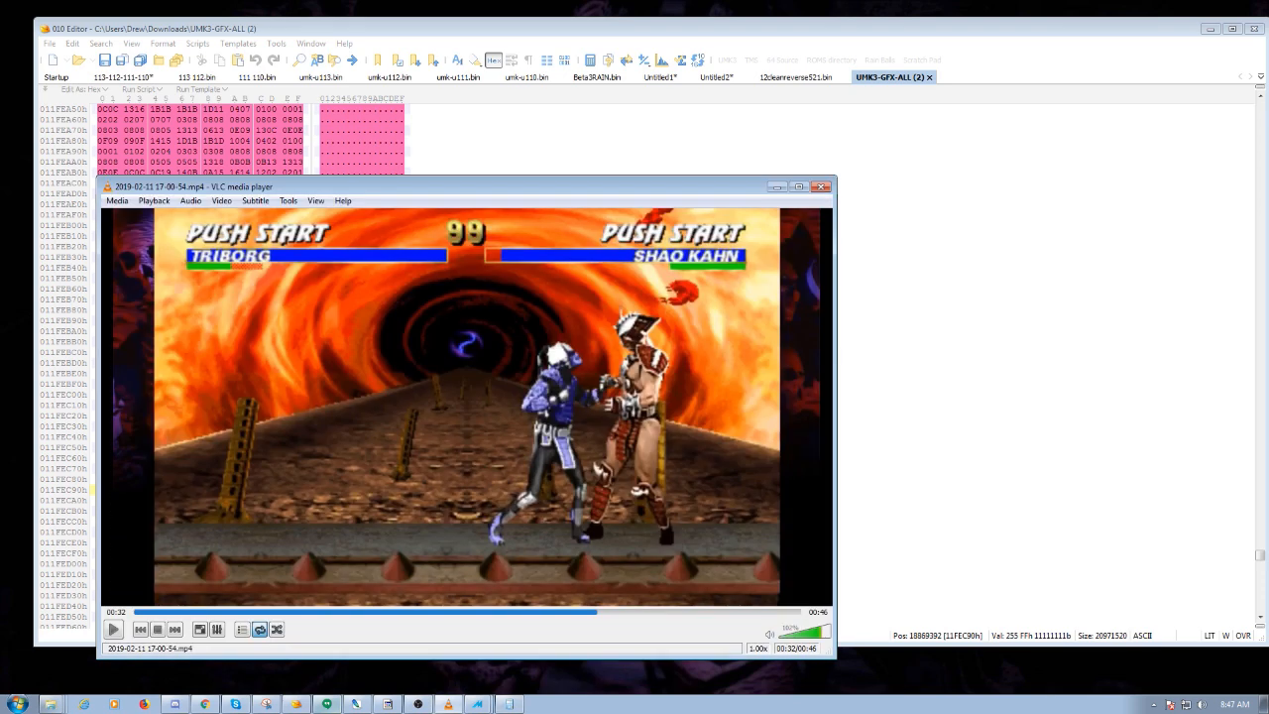
{"action": "left_click", "coordinate": [477, 704]}
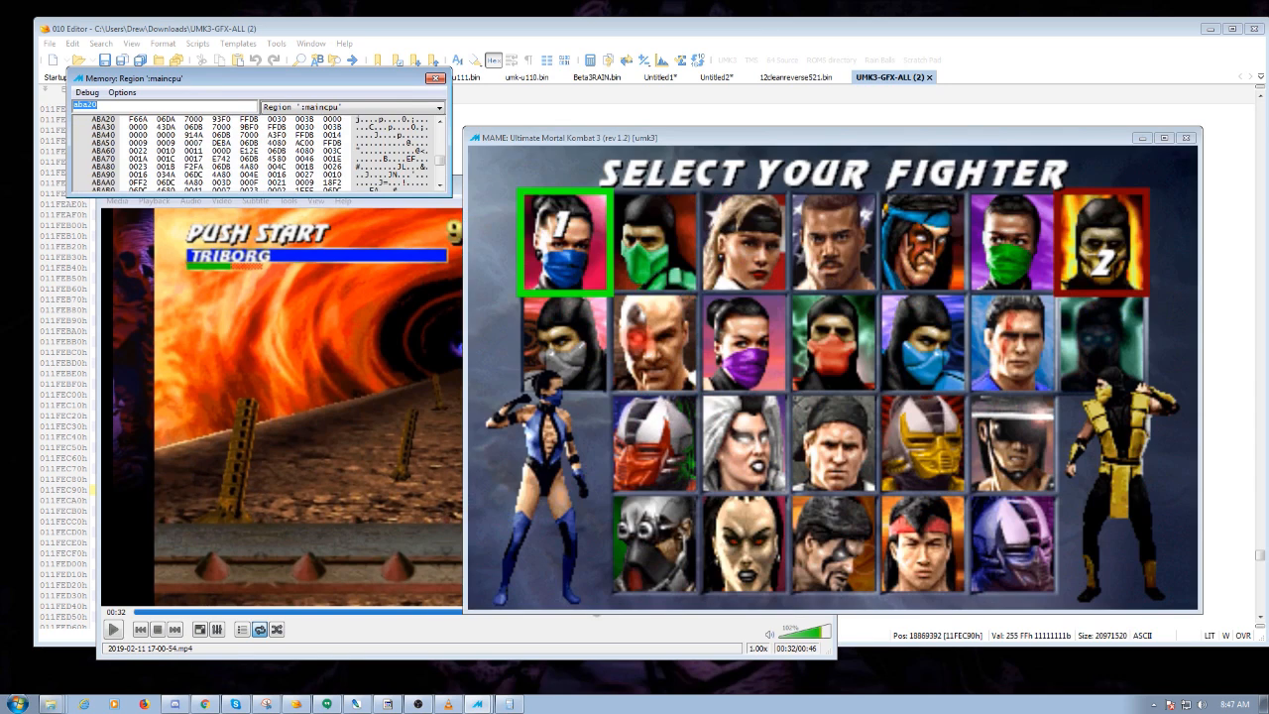
{"action": "left_click_drag", "start_coordinate": [516, 28], "coordinate": [0, 68]}
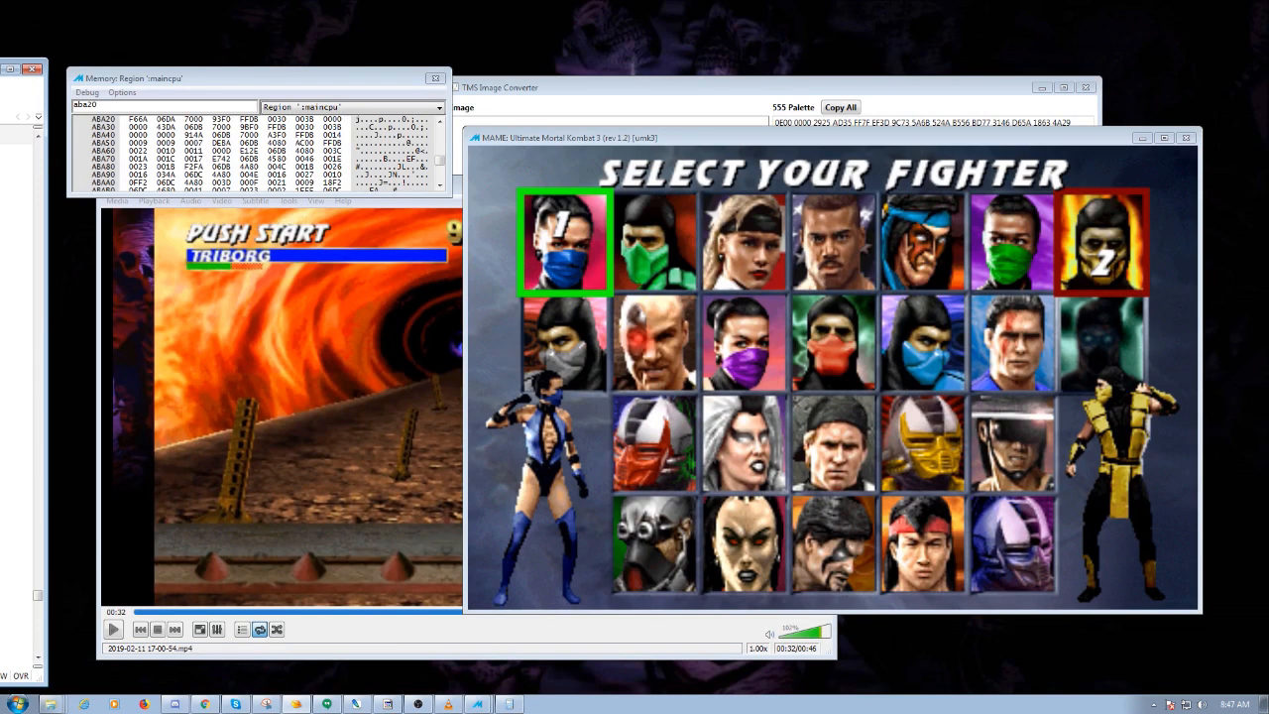
Display address c2130 in MAME's ':maincpu' region memory window.
{"action": "key", "text": "Return"}
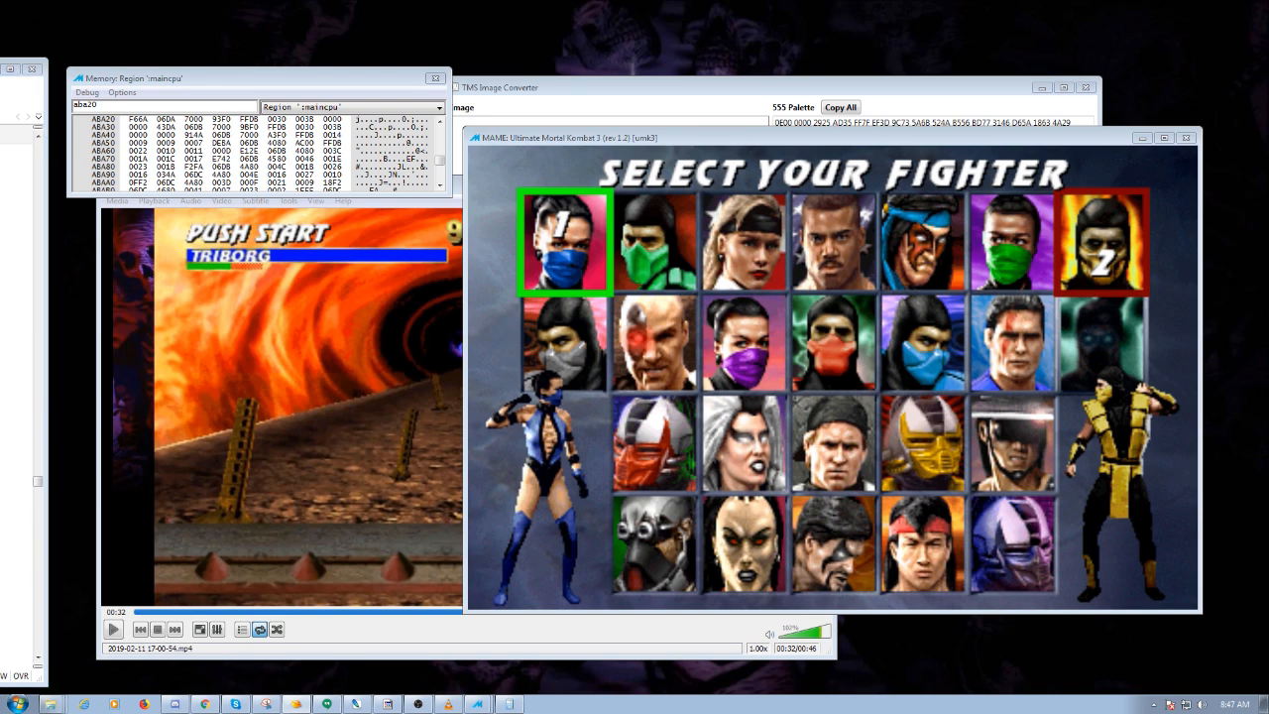
{"action": "key", "text": "Return"}
{"action": "scroll", "coordinate": [16, 397], "scroll_direction": "up", "scroll_amount": 3}
{"action": "double_click", "coordinate": [86, 105]}
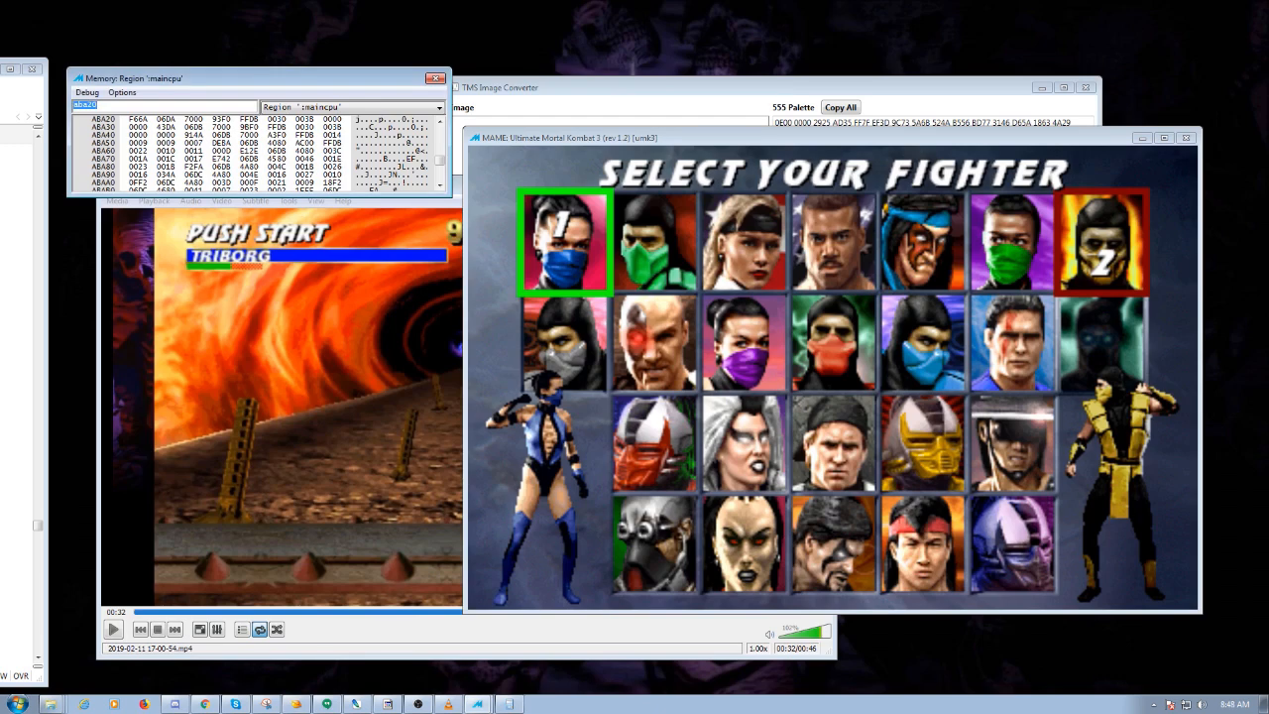
{"action": "type", "text": "c2130"}
{"action": "key", "text": "Return"}
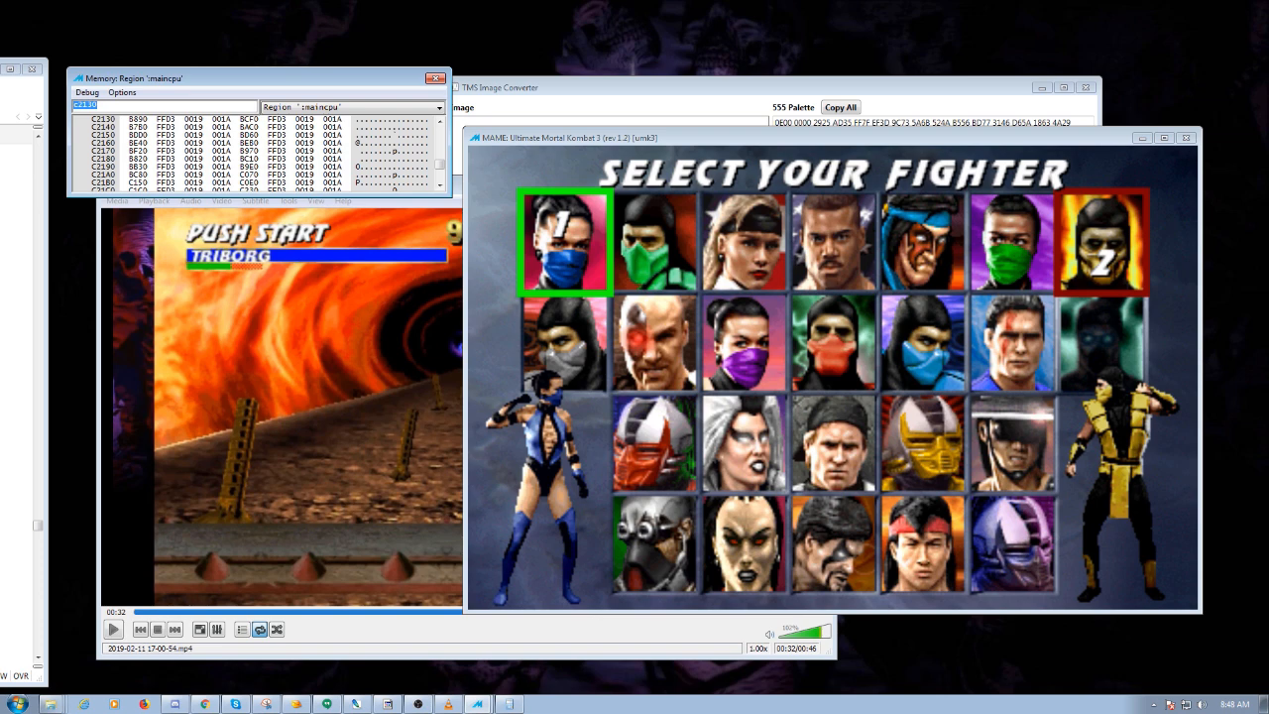
Open a second memory window on Region ':maincpu' at address a7712 and place it below the first one.
{"action": "key", "text": "alt+Tab"}
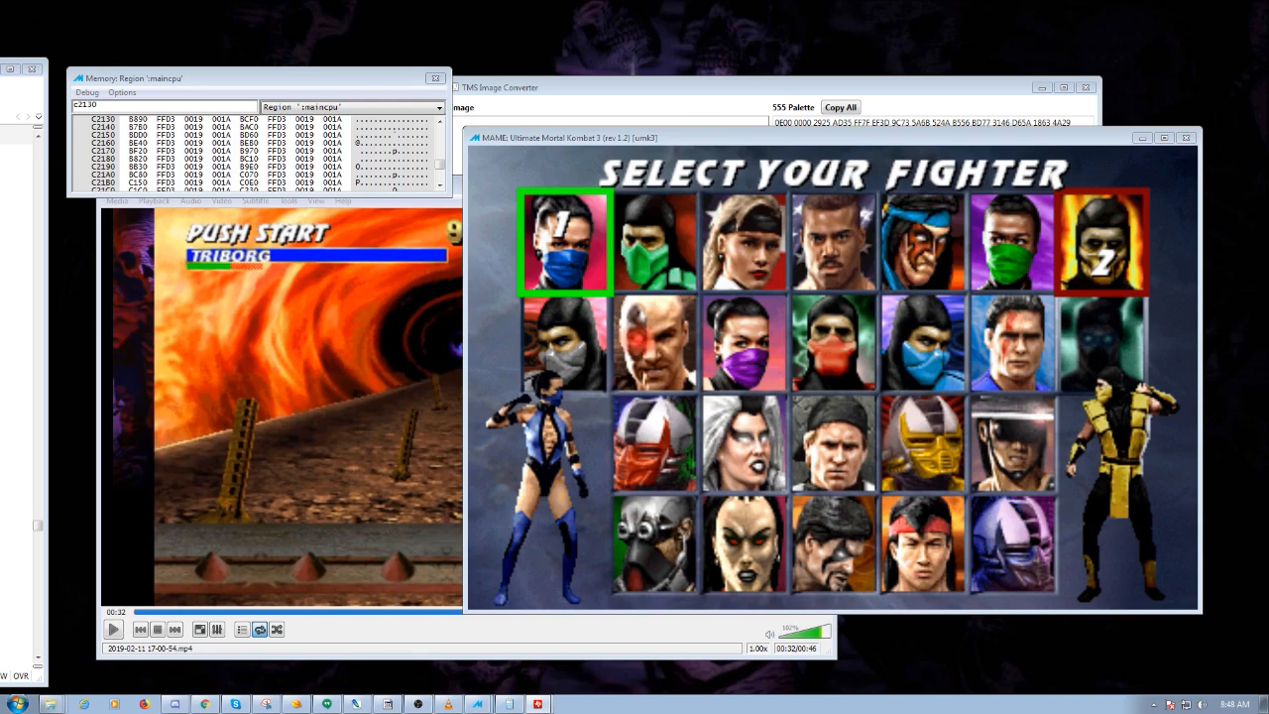
{"action": "left_click", "coordinate": [87, 92]}
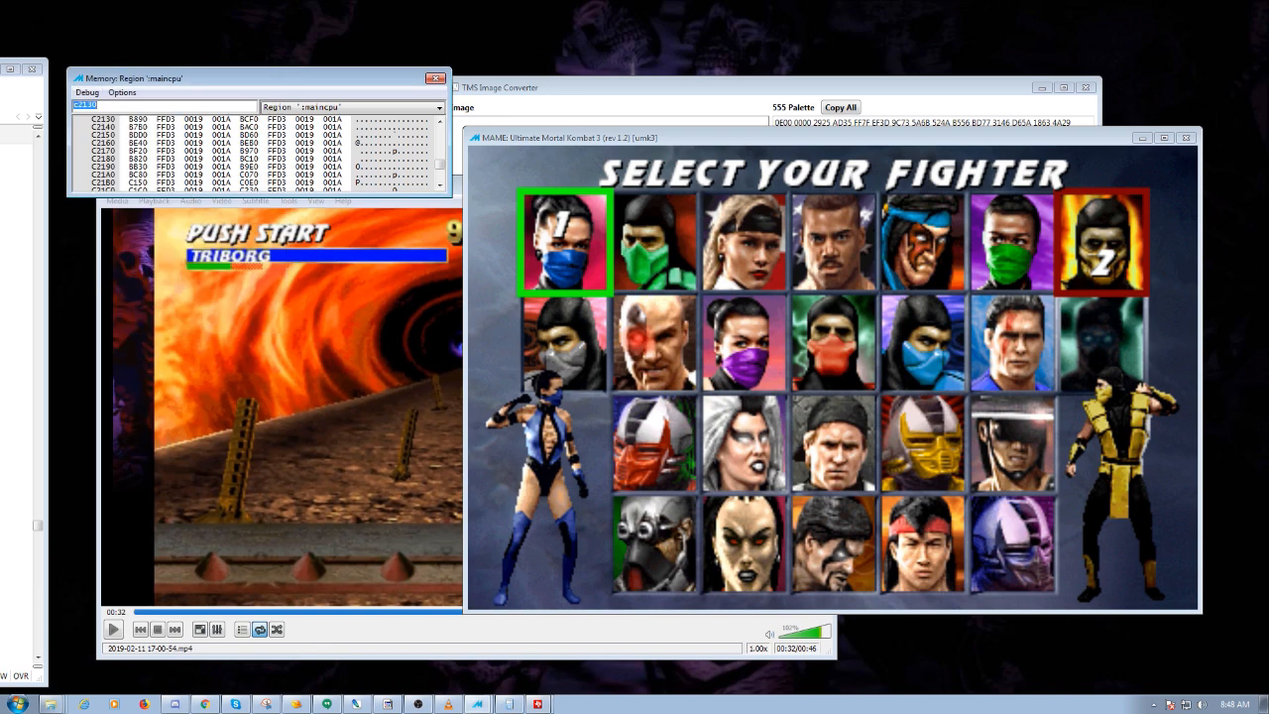
{"action": "left_click", "coordinate": [129, 106]}
{"action": "left_click_drag", "start_coordinate": [248, 77], "coordinate": [222, 193]}
{"action": "left_click", "coordinate": [327, 220]}
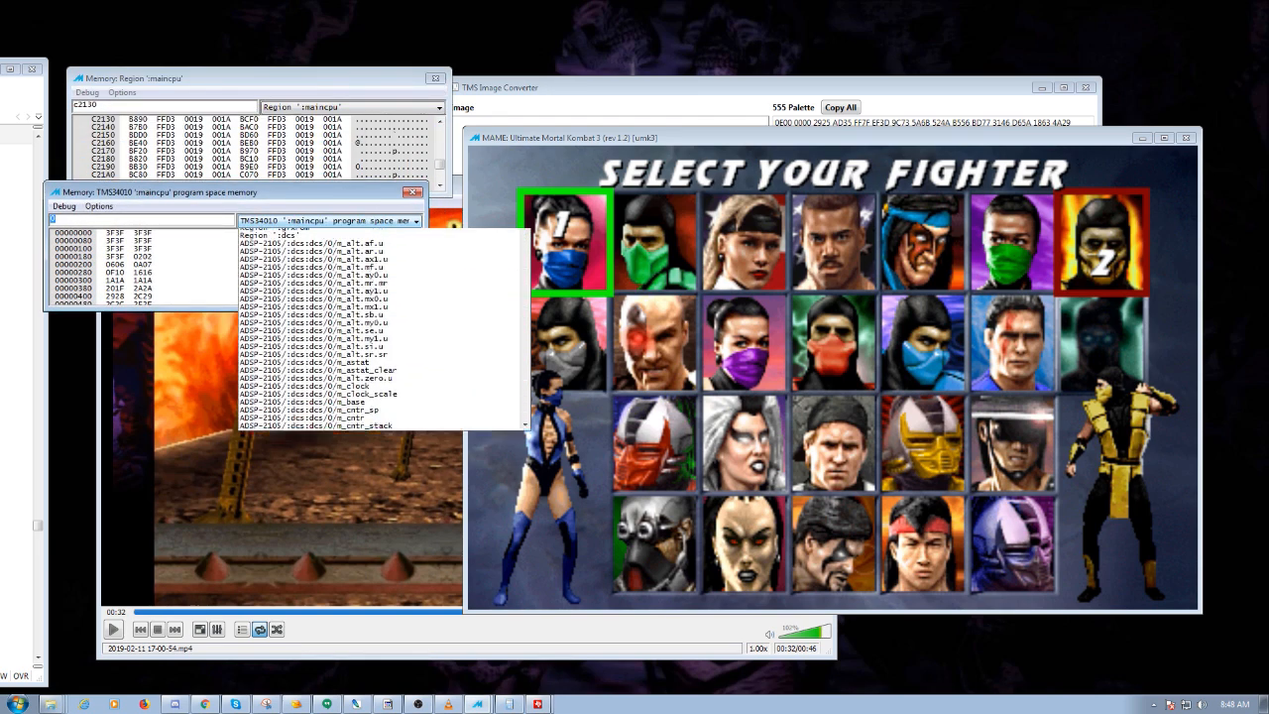
{"action": "left_click", "coordinate": [297, 253]}
{"action": "type", "text": "a7712"}
{"action": "key", "text": "Return"}
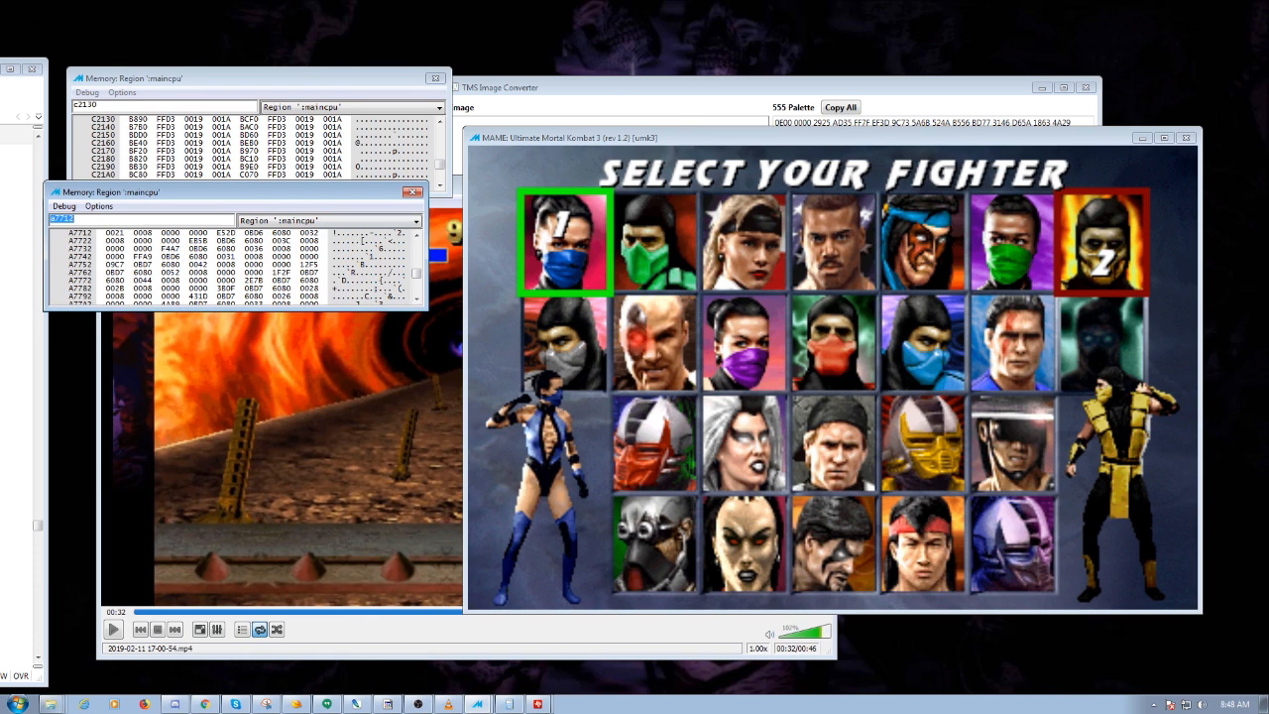
{"action": "left_click_drag", "start_coordinate": [222, 192], "coordinate": [242, 214]}
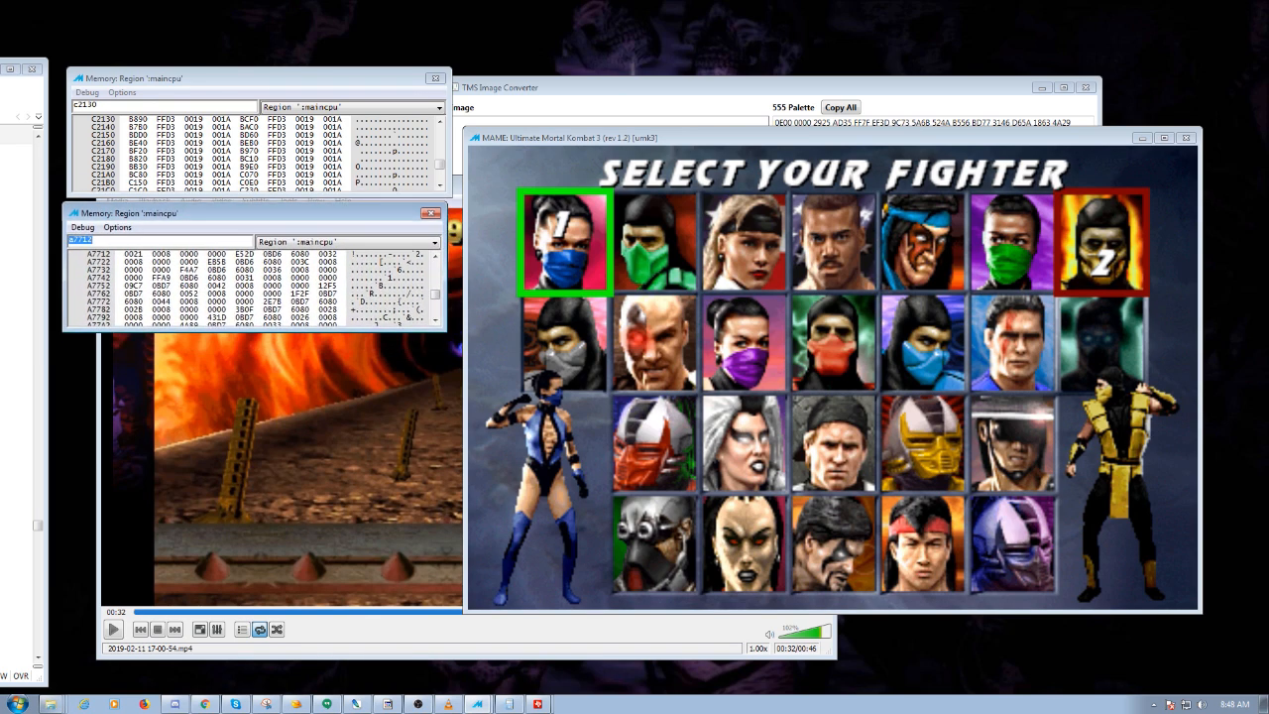
Set the first word at A7712 to 0050 and write the calculated graphics address as 6480 0AFF 0000, starting at the row's fifth word.
{"action": "left_click", "coordinate": [126, 254]}
{"action": "type", "text": "0050"}
{"action": "left_click", "coordinate": [242, 255]}
{"action": "key", "text": "Left"}
{"action": "left_click", "coordinate": [510, 704]}
{"action": "left_click_drag", "start_coordinate": [575, 97], "coordinate": [1064, 16]}
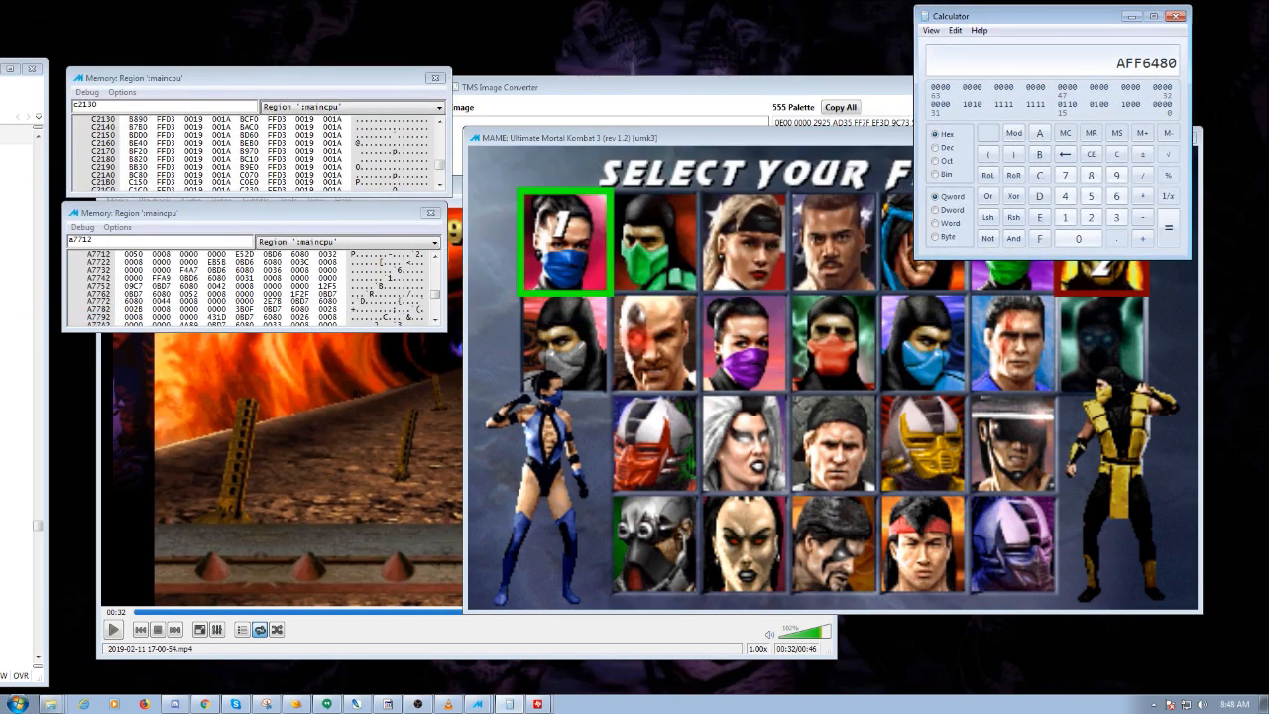
{"action": "key", "text": "alt+Tab"}
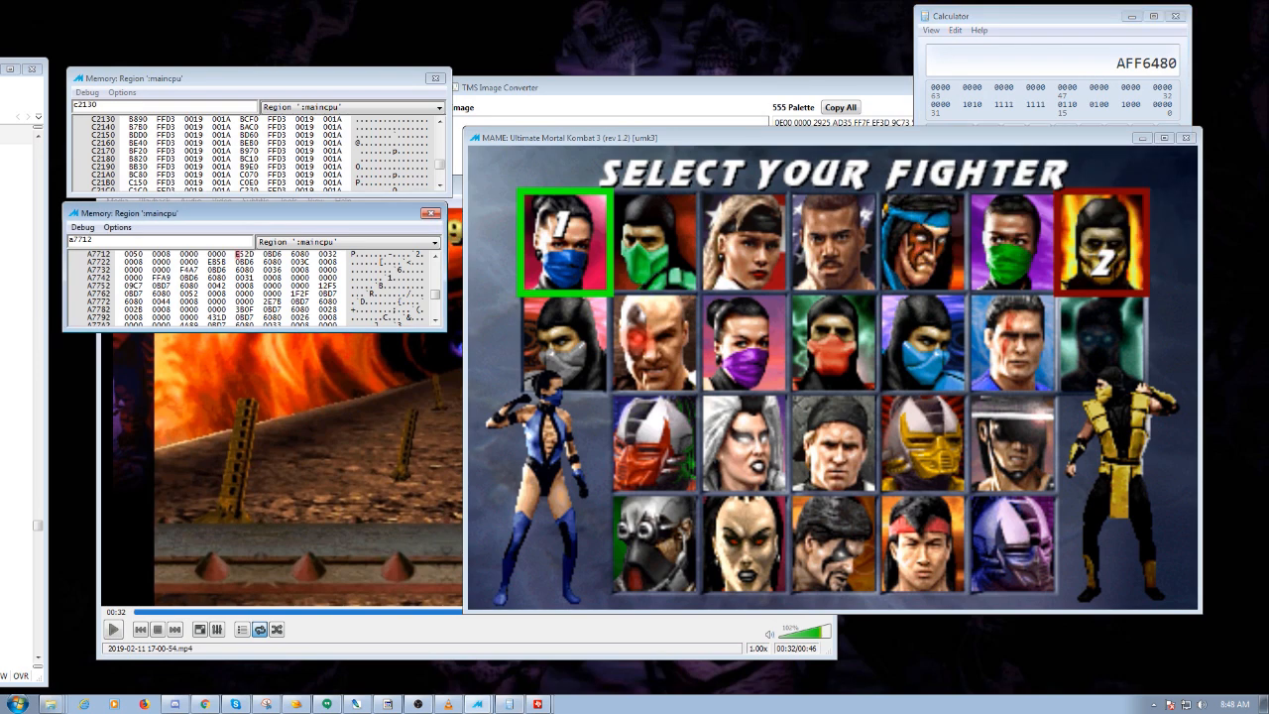
{"action": "type", "text": "6480 0AFF 0000"}
Test the nameplate in a Kano versus Scorpion fight, saving the character select state to position 1 and reloading it.
{"action": "key", "text": "alt+Tab"}
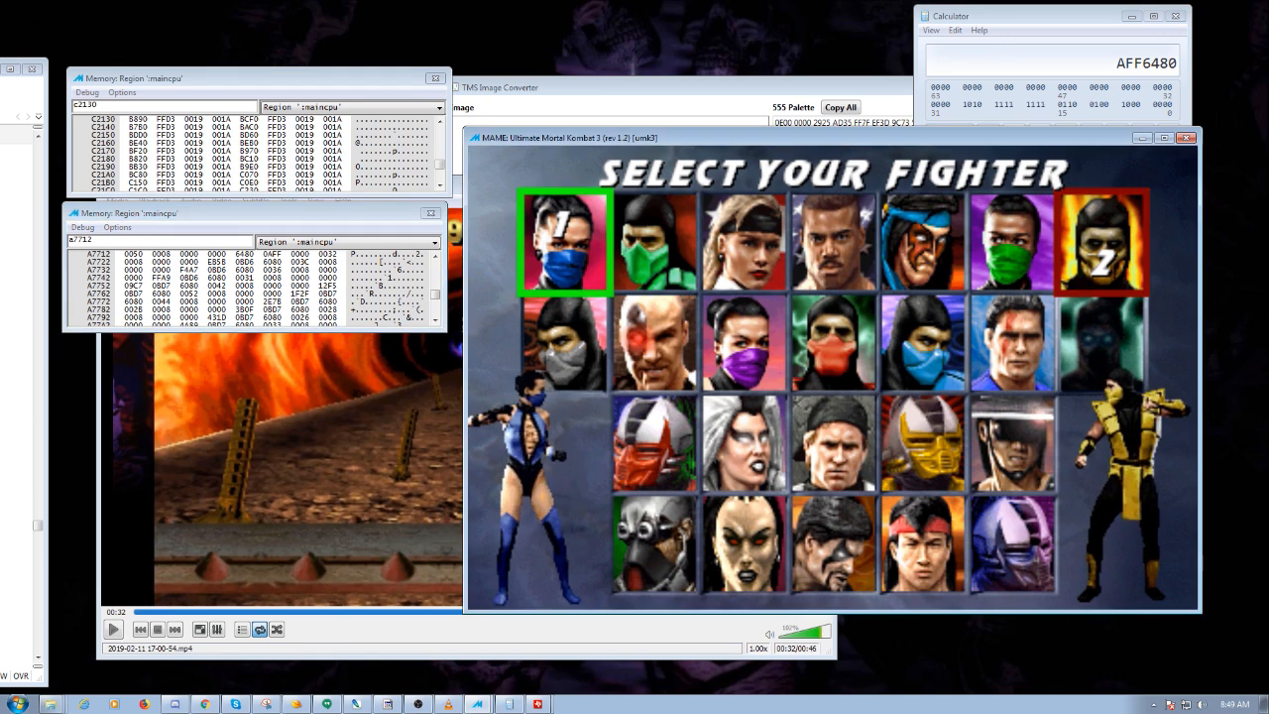
{"action": "key", "text": "Right"}
{"action": "key", "text": "Down"}
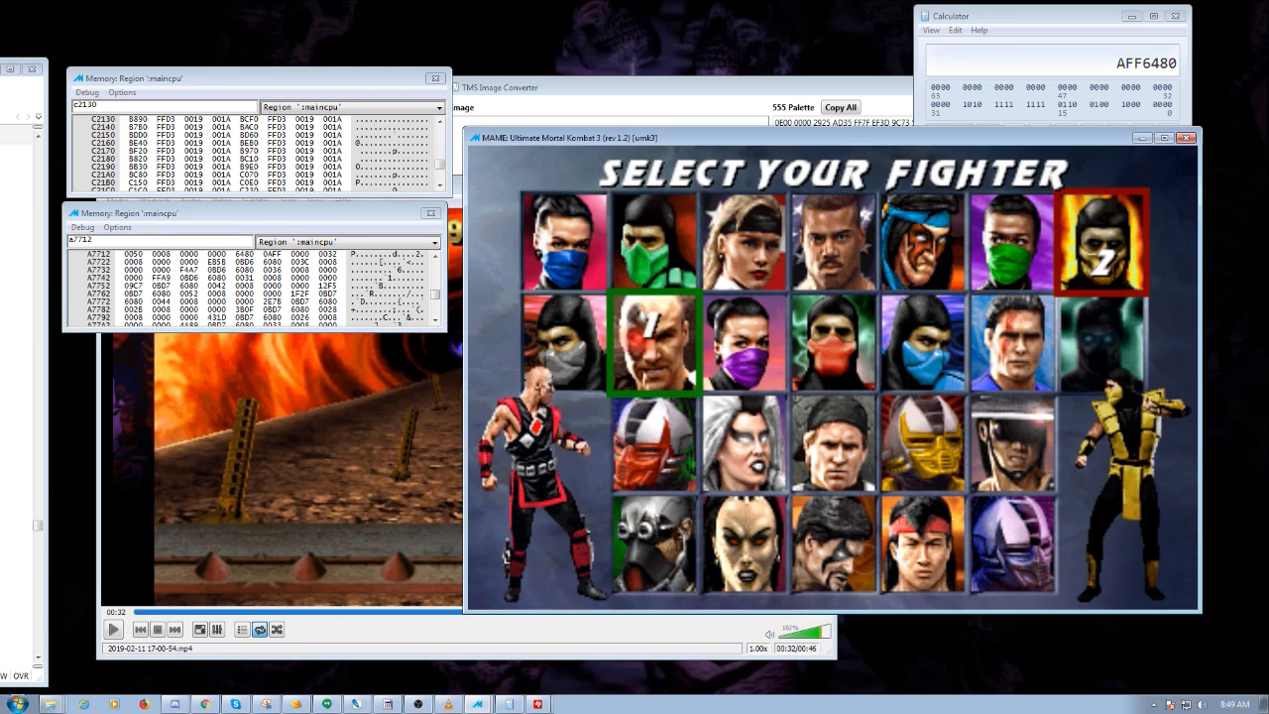
{"action": "key", "text": "shift+F7"}
{"action": "key", "text": "q"}
{"action": "key", "text": "ctrl"}
{"action": "key", "text": "a"}
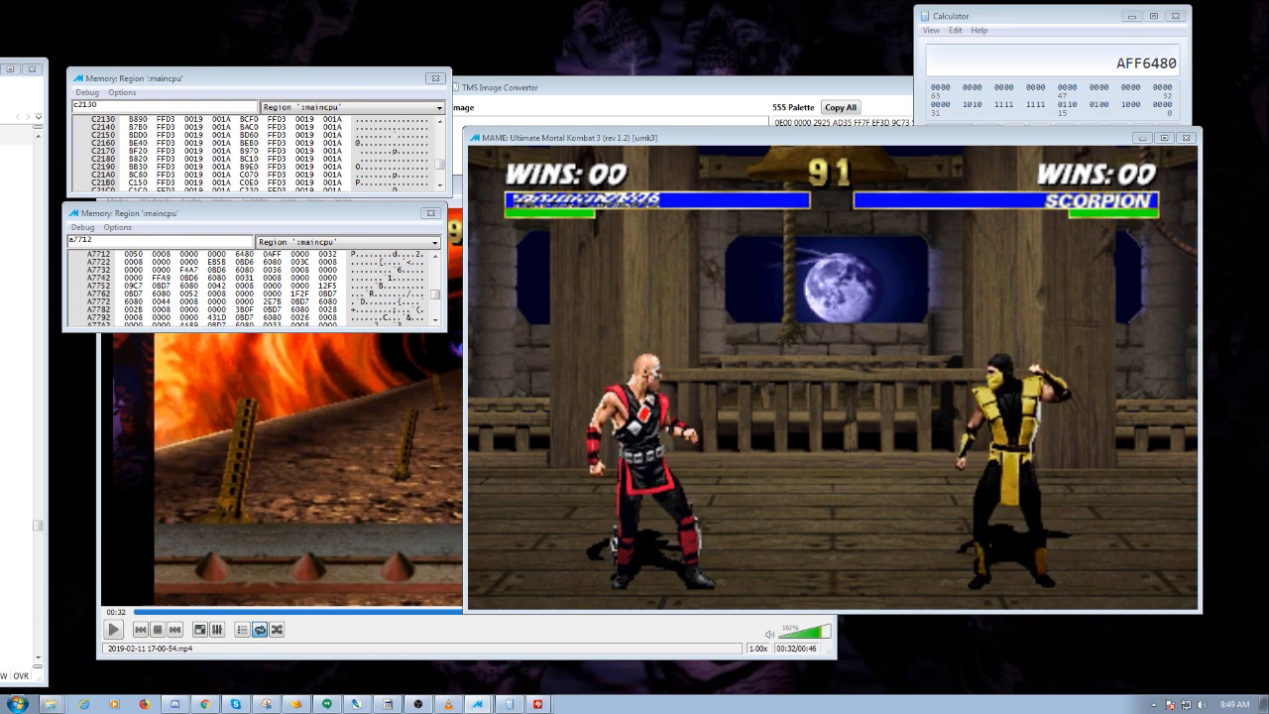
{"action": "key", "text": "F7"}
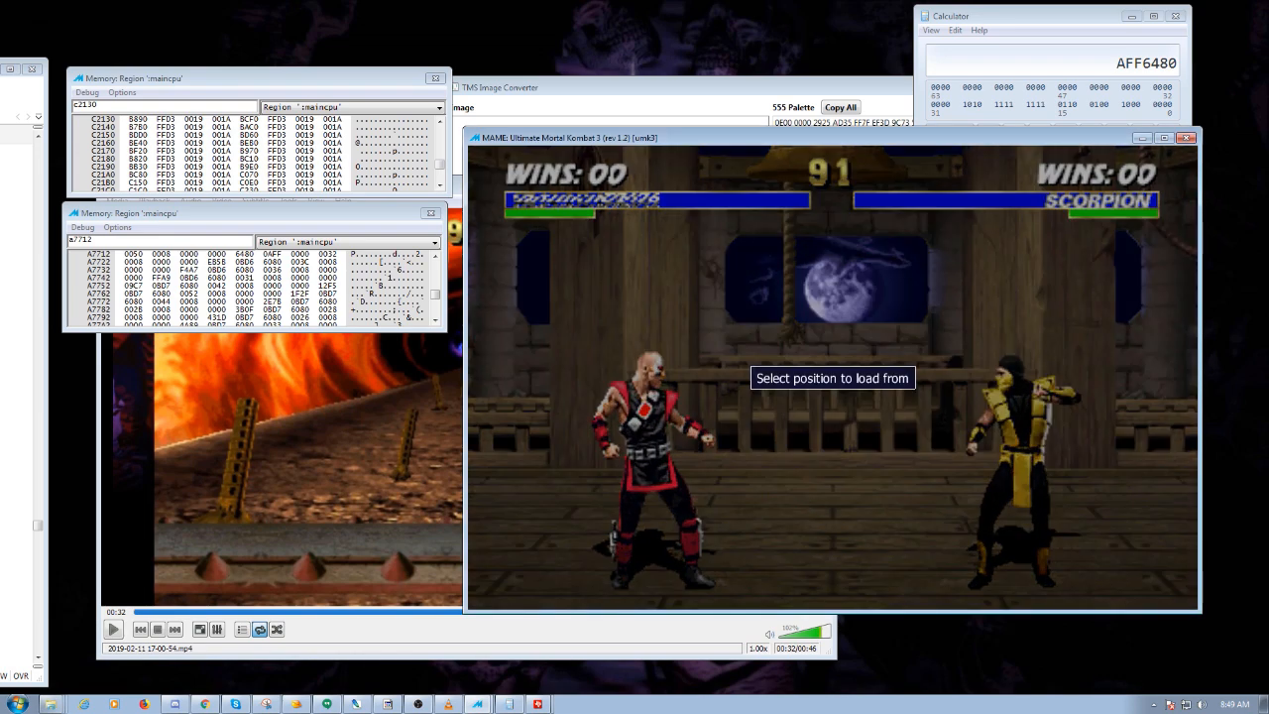
{"action": "key", "text": "1"}
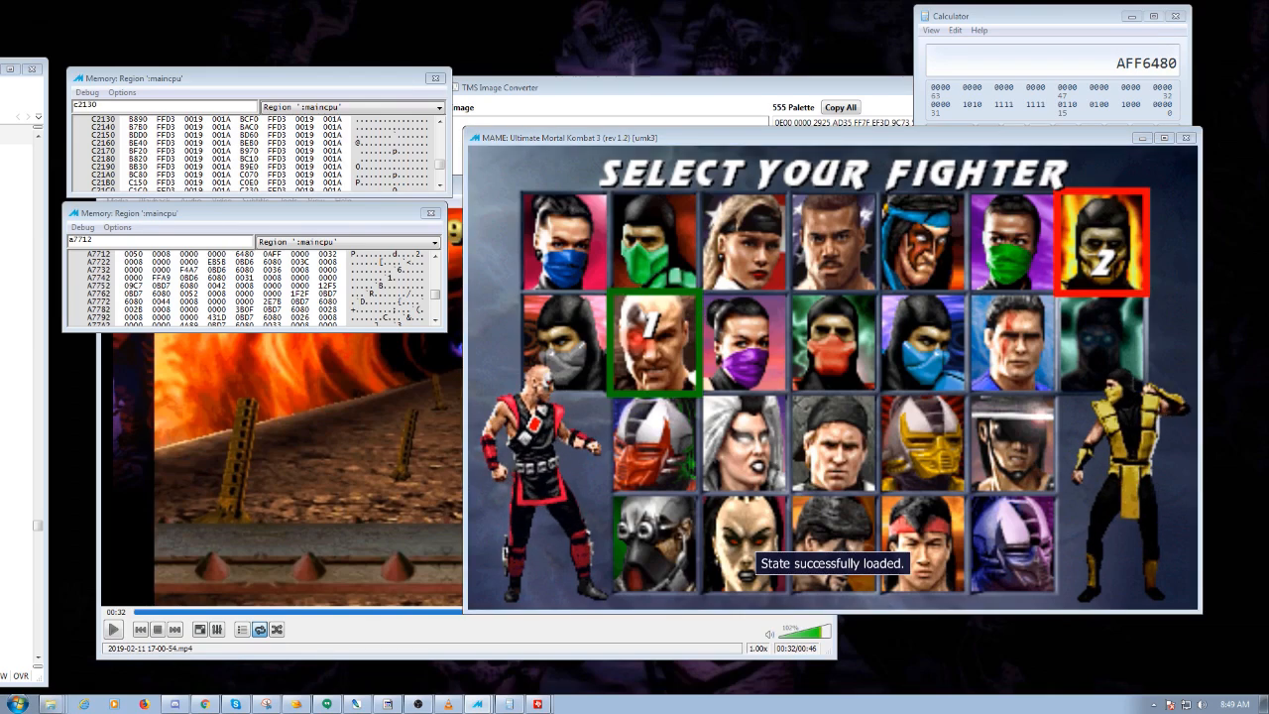
Convert decimal 50 to hexadecimal in the Calculator and set the first word at A7712 to 0032.
{"action": "key", "text": "alt+Tab"}
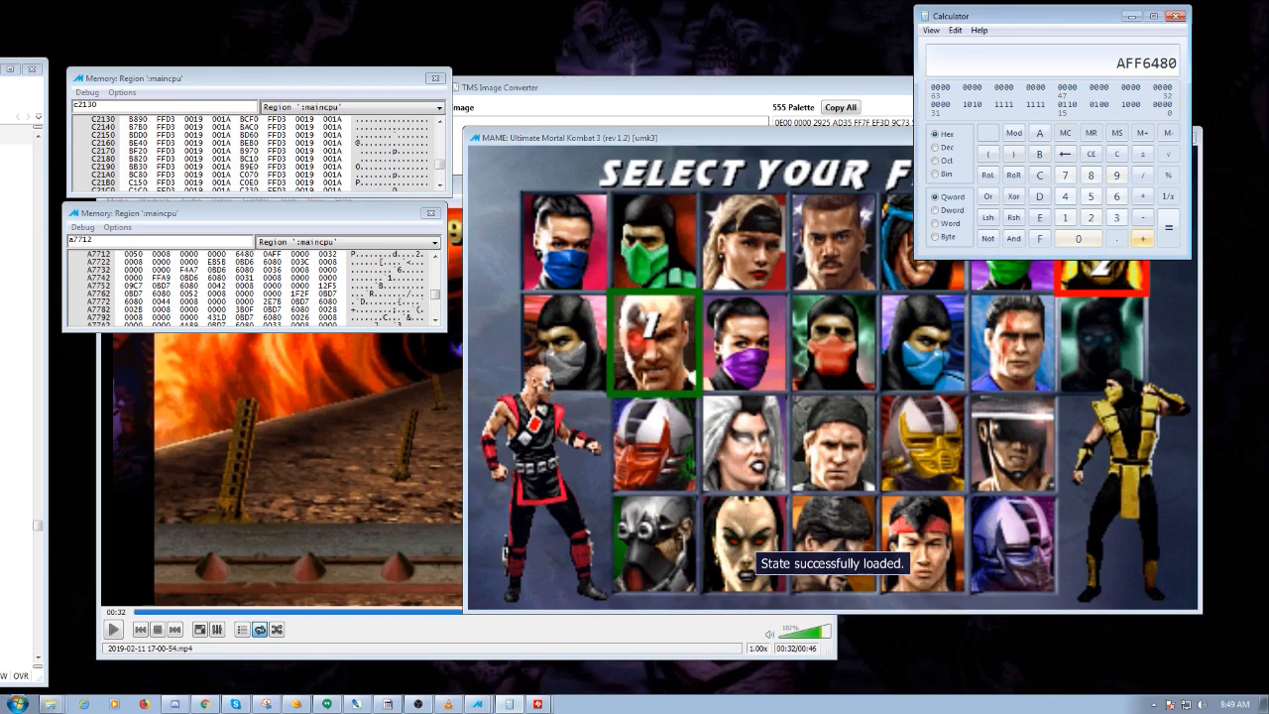
{"action": "key", "text": "F6"}
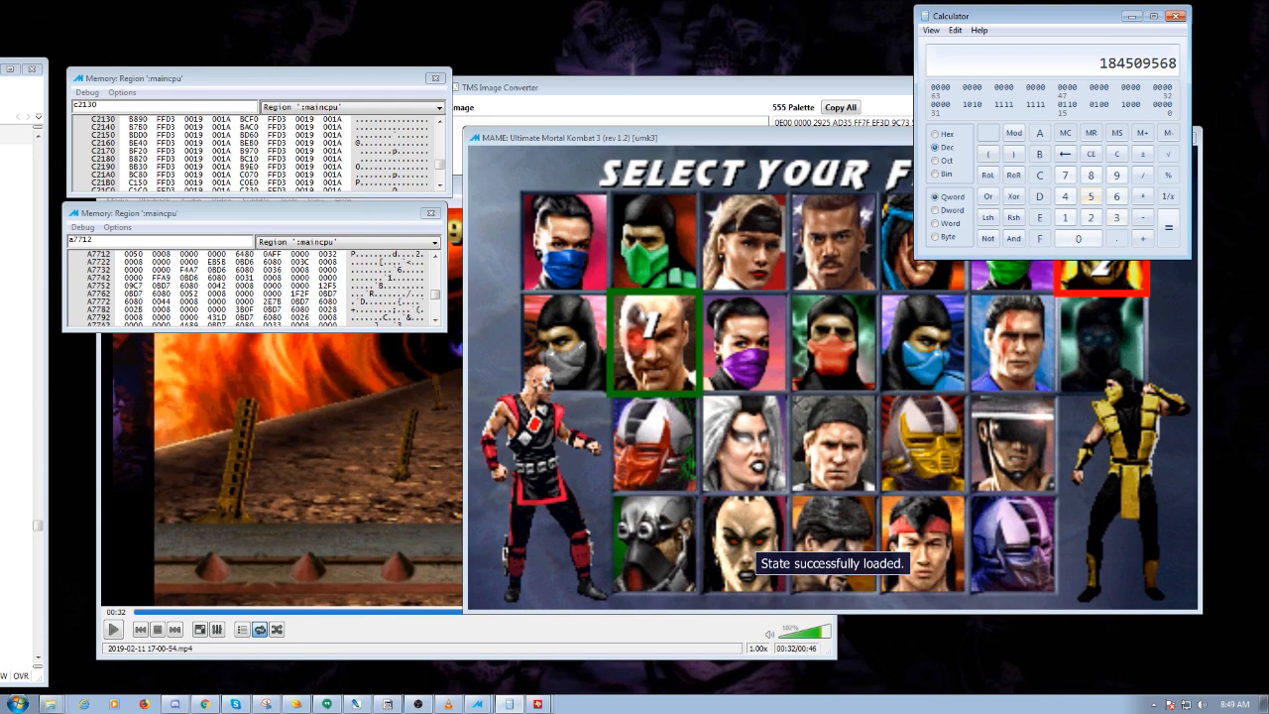
{"action": "left_click", "coordinate": [1116, 154]}
{"action": "left_click", "coordinate": [1090, 196]}
{"action": "left_click", "coordinate": [1079, 238]}
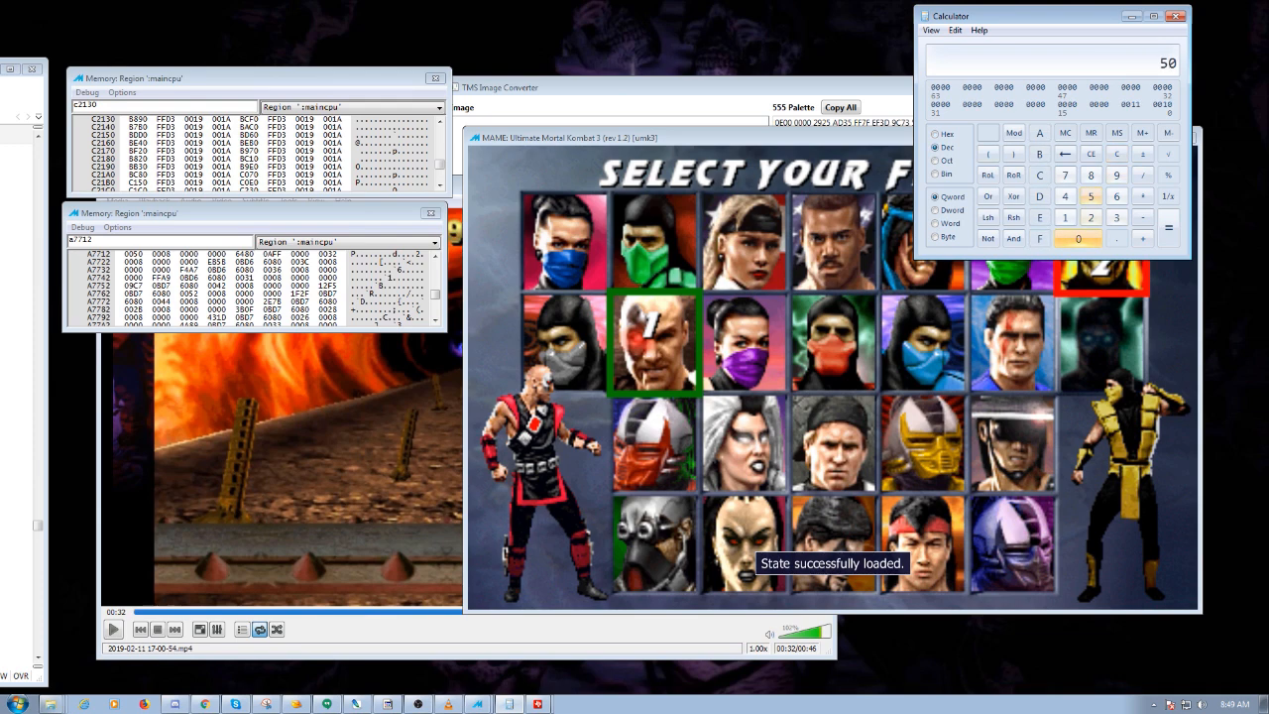
{"action": "key", "text": "F5"}
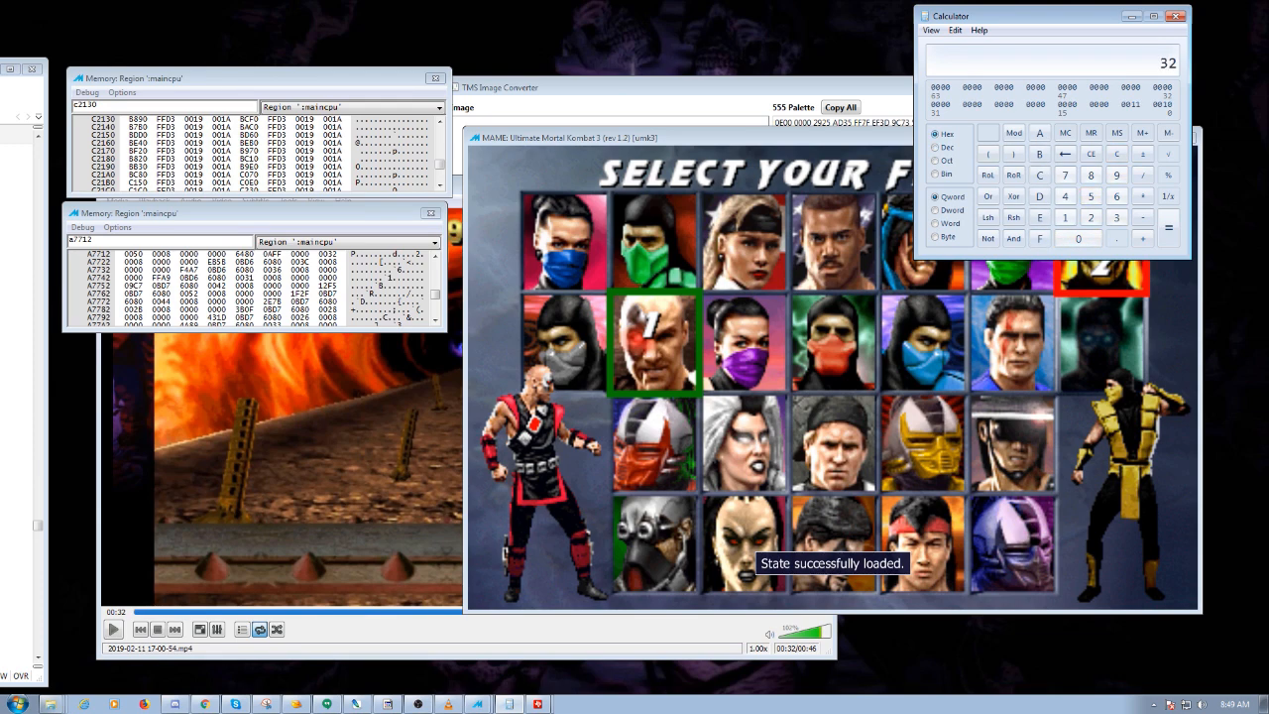
{"action": "left_click", "coordinate": [137, 254]}
{"action": "type", "text": "32"}
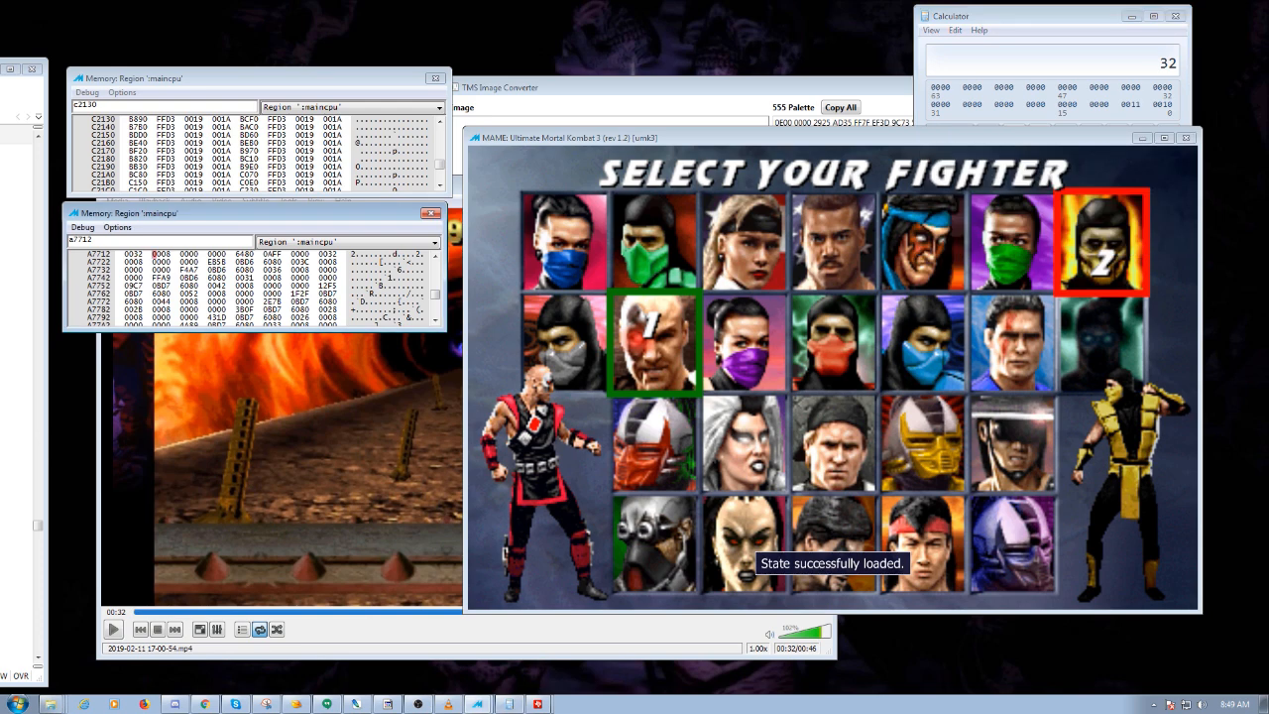
Start the Kano versus Scorpion match, save its battle screen state to position 1, and run Round 1 to check the nameplate.
{"action": "key", "text": "F5"}
{"action": "key", "text": "shift+F7"}
{"action": "key", "text": "1"}
{"action": "key", "text": "F7"}
{"action": "key", "text": "1"}
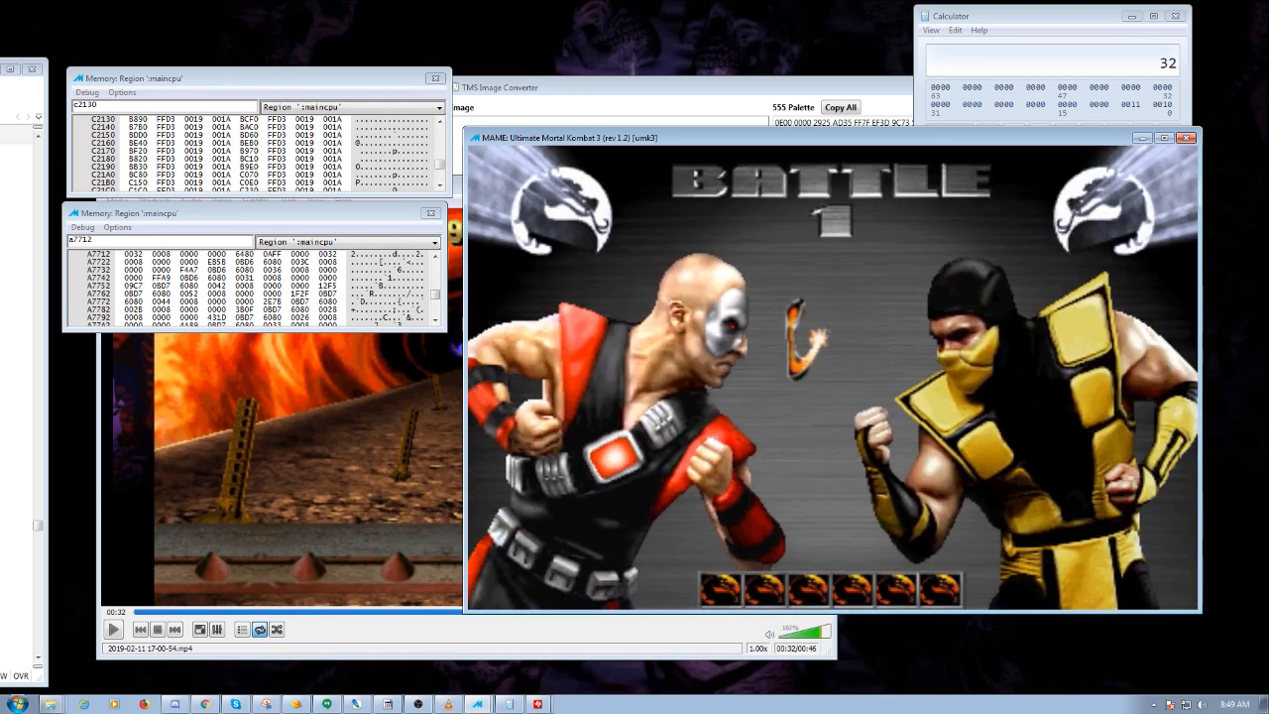
{"action": "key", "text": "shift+F7"}
{"action": "key", "text": "1"}
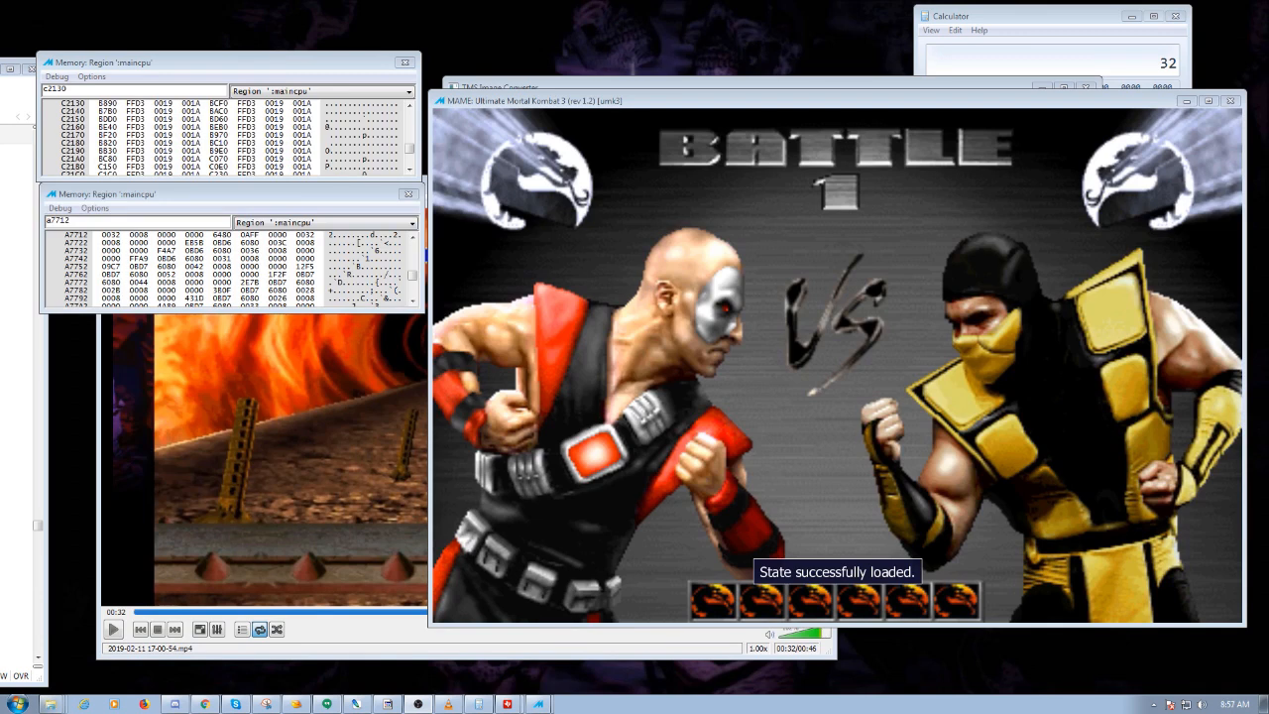
{"action": "left_click", "coordinate": [59, 221]}
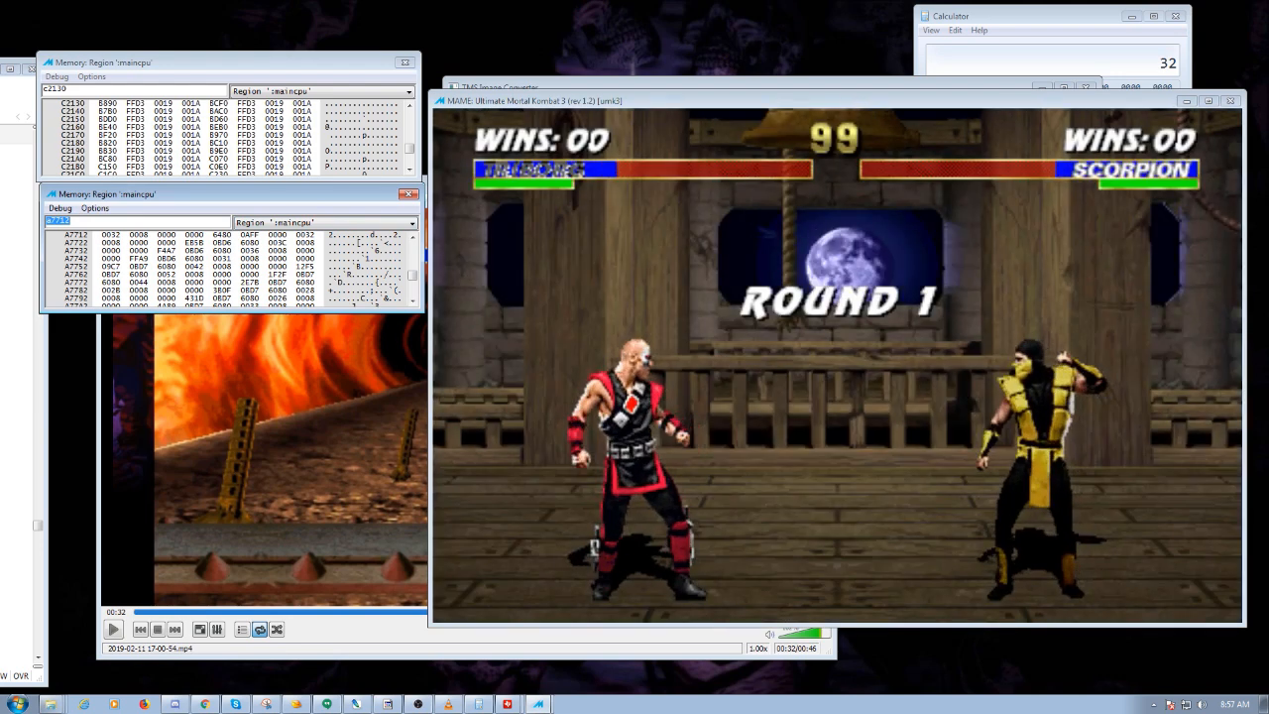
{"action": "key", "text": "F11"}
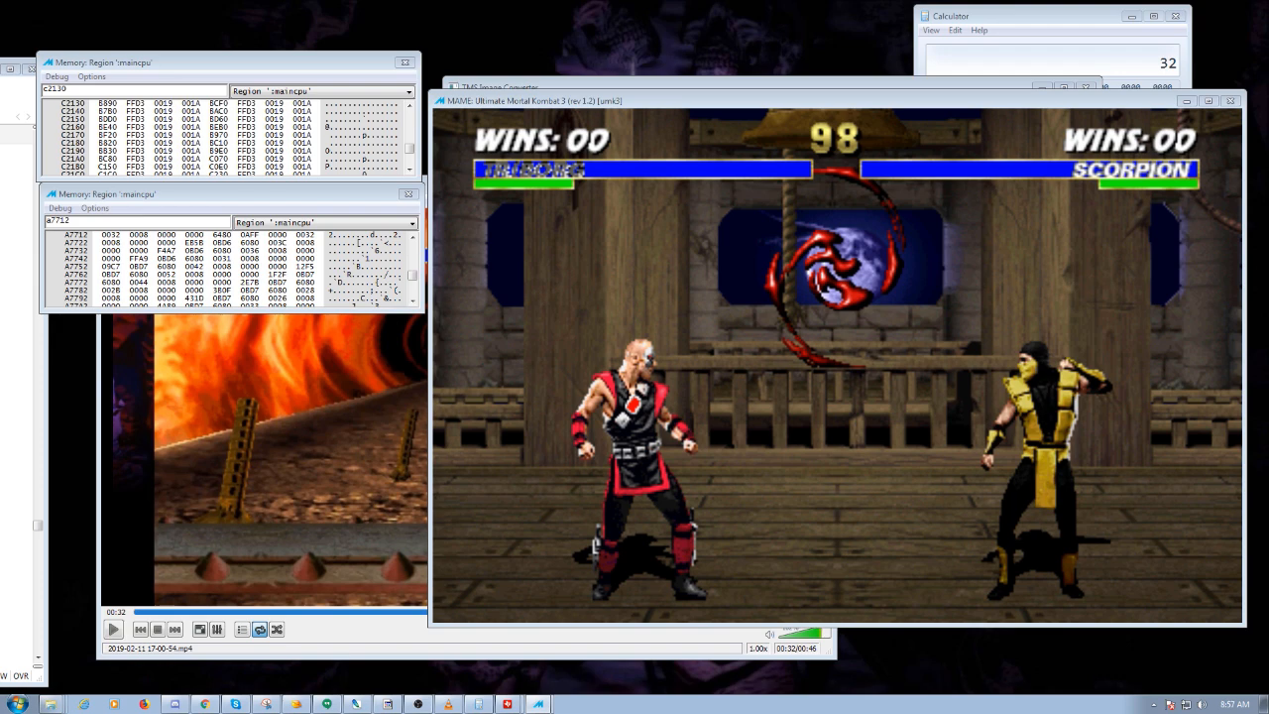
Switch to 010 Editor, bring up the Untitled2 palette bytes, and shrink their floating window to uncover the MAME windows.
{"action": "key", "text": "alt+Tab"}
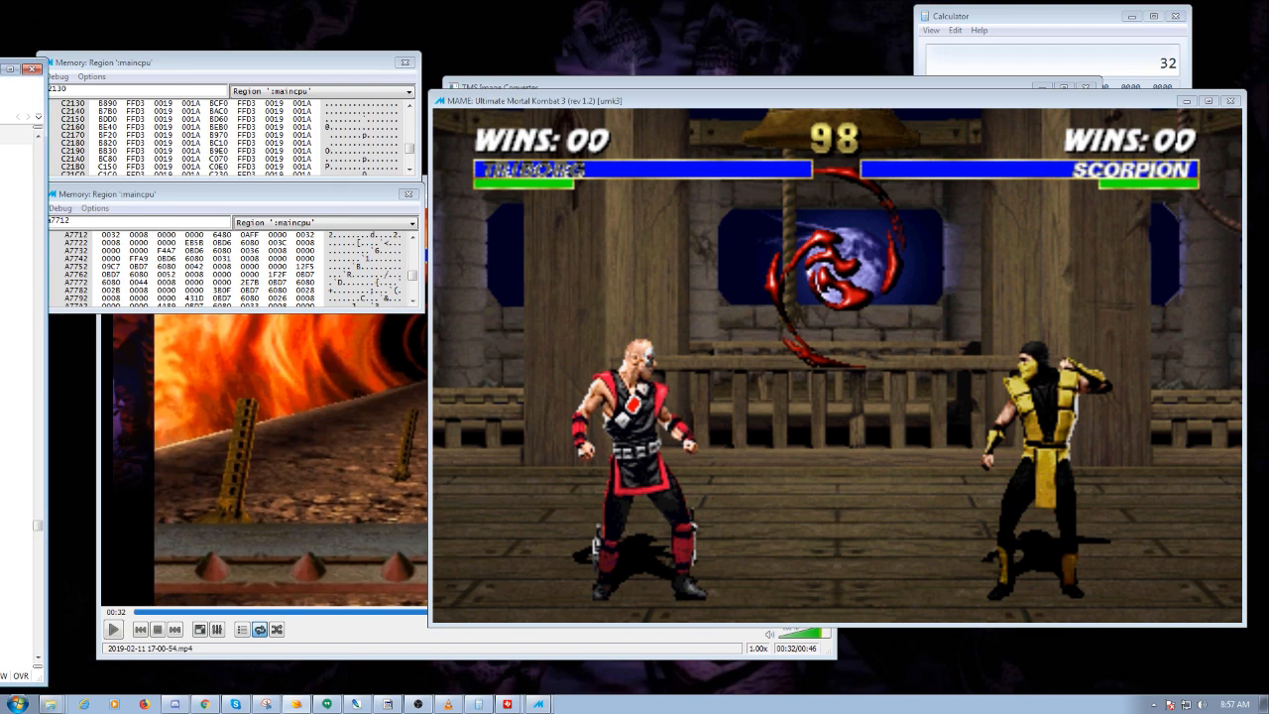
{"action": "key", "text": "ctrl+Tab"}
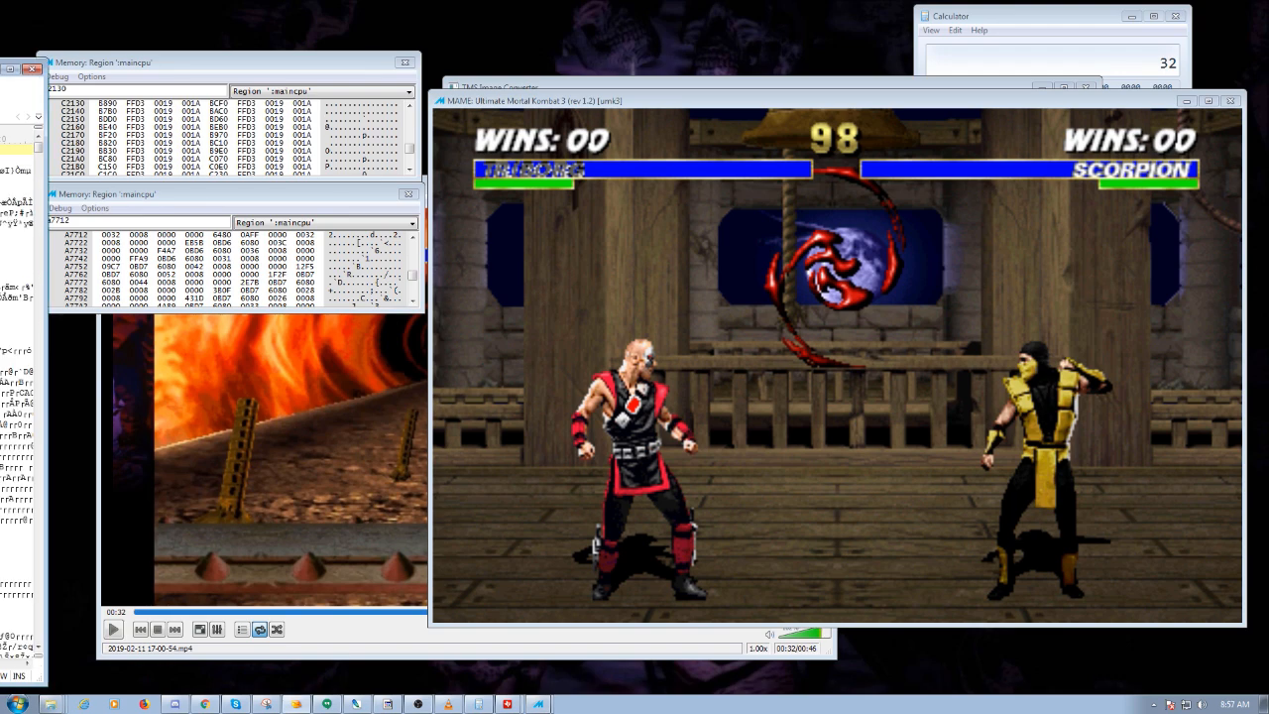
{"action": "key", "text": "ctrl+Tab"}
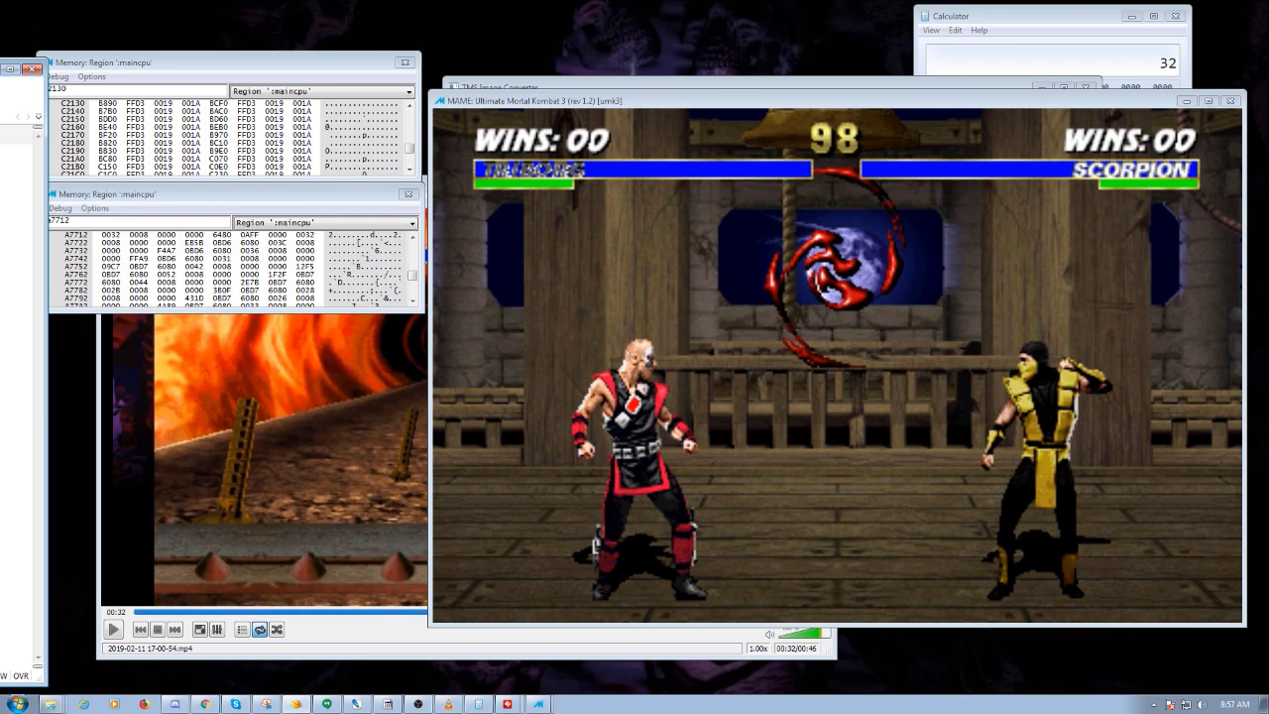
{"action": "key", "text": "ctrl+Tab"}
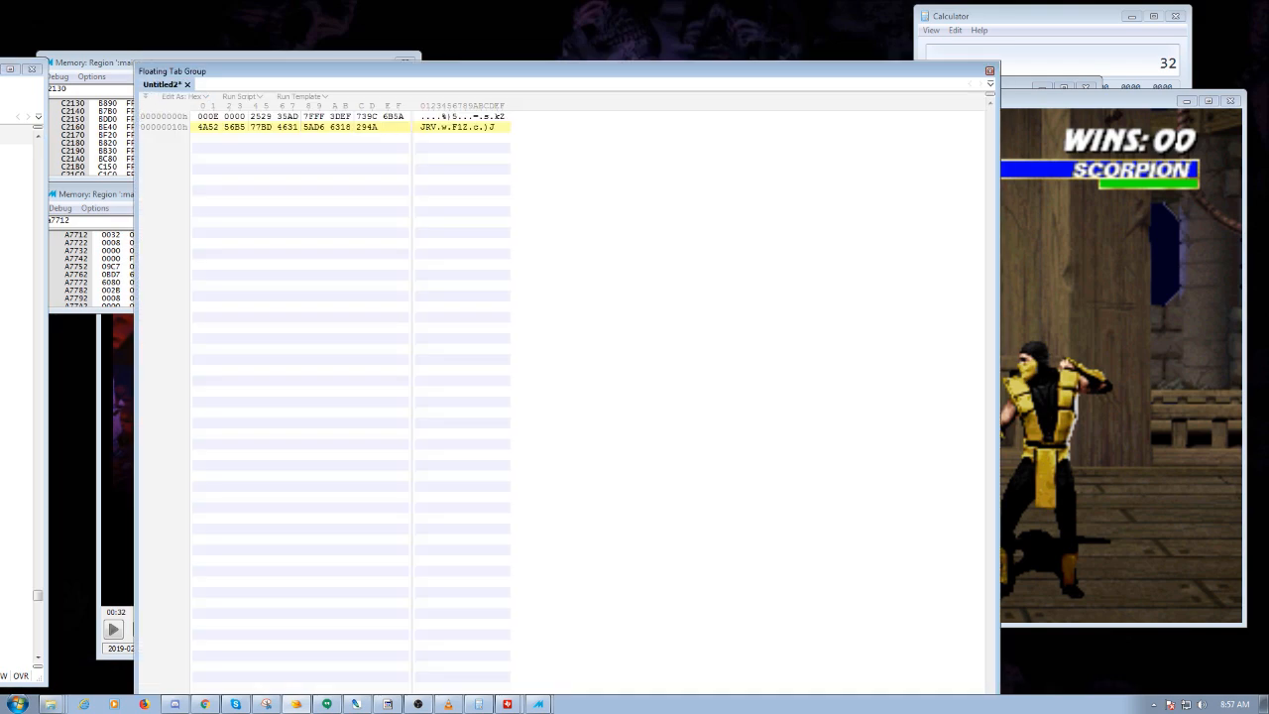
{"action": "left_click_drag", "start_coordinate": [134, 63], "coordinate": [651, 367]}
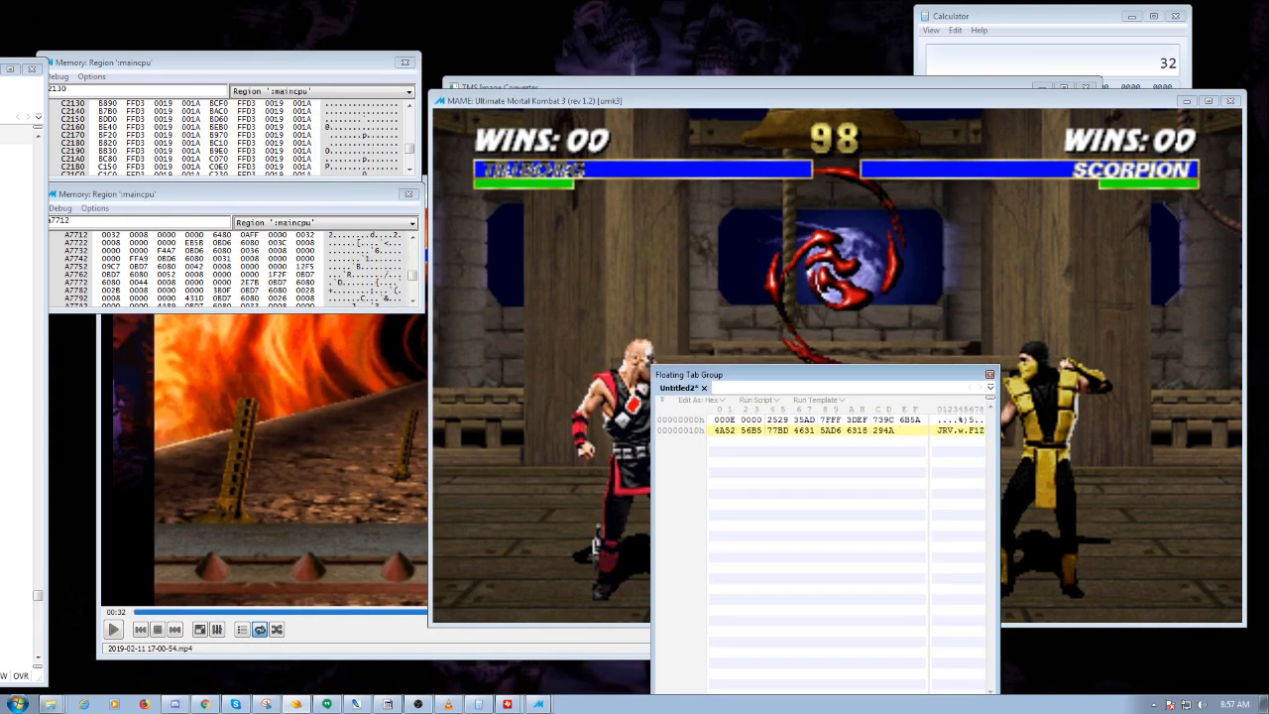
Place the floating Untitled2 palette below MAME's memory windows, bring the 010 Editor main window into view, and deselect the nameplate graphics block.
{"action": "left_click_drag", "start_coordinate": [754, 374], "coordinate": [161, 325]}
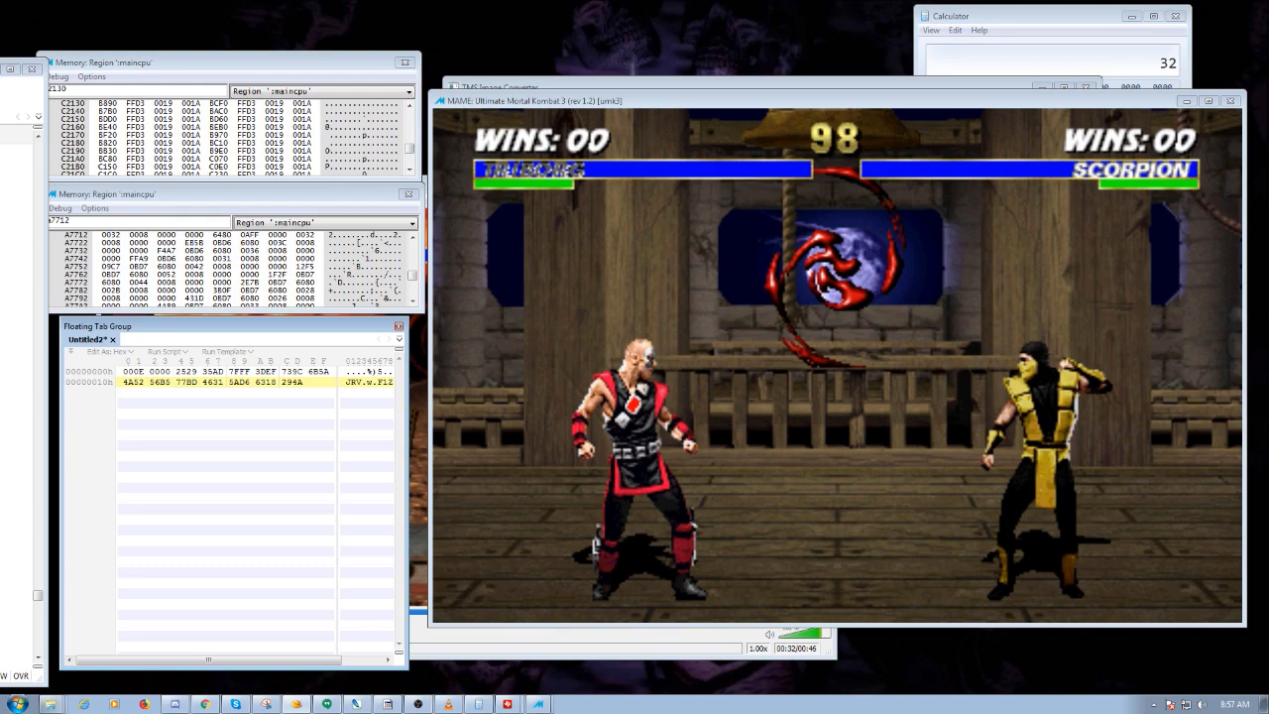
{"action": "left_click", "coordinate": [4, 117]}
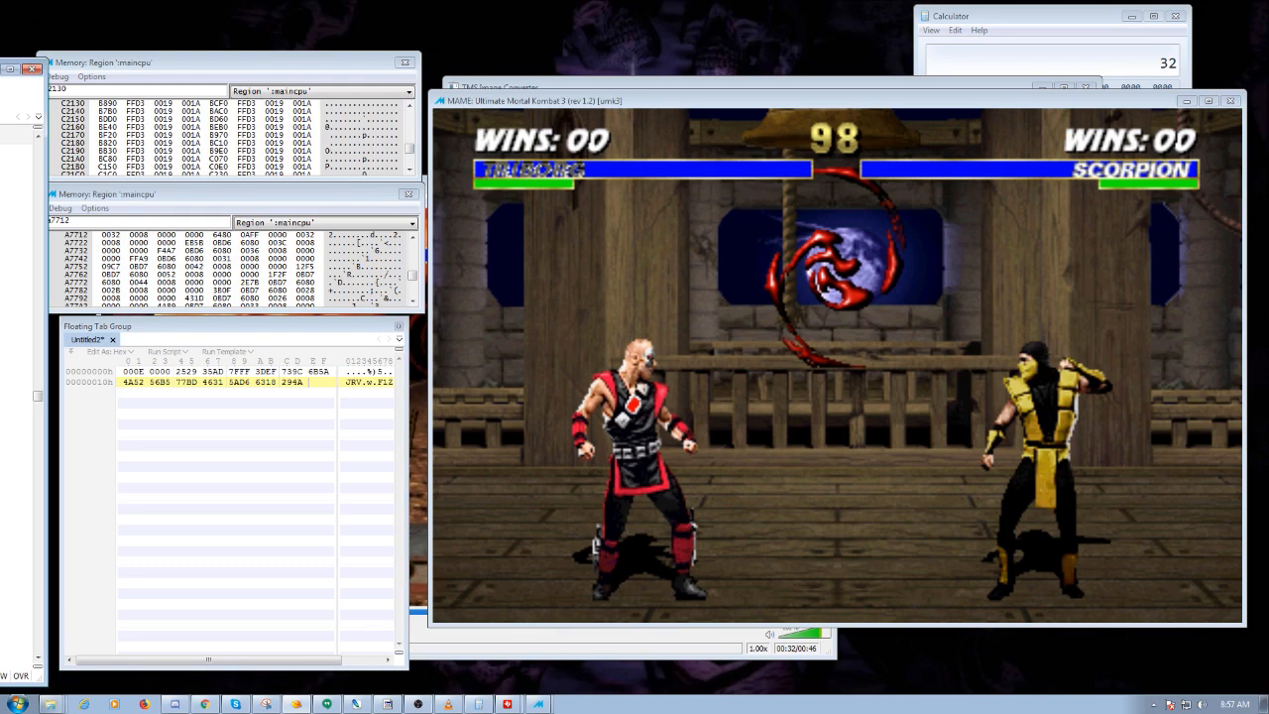
{"action": "left_click_drag", "start_coordinate": [2, 69], "coordinate": [736, 71]}
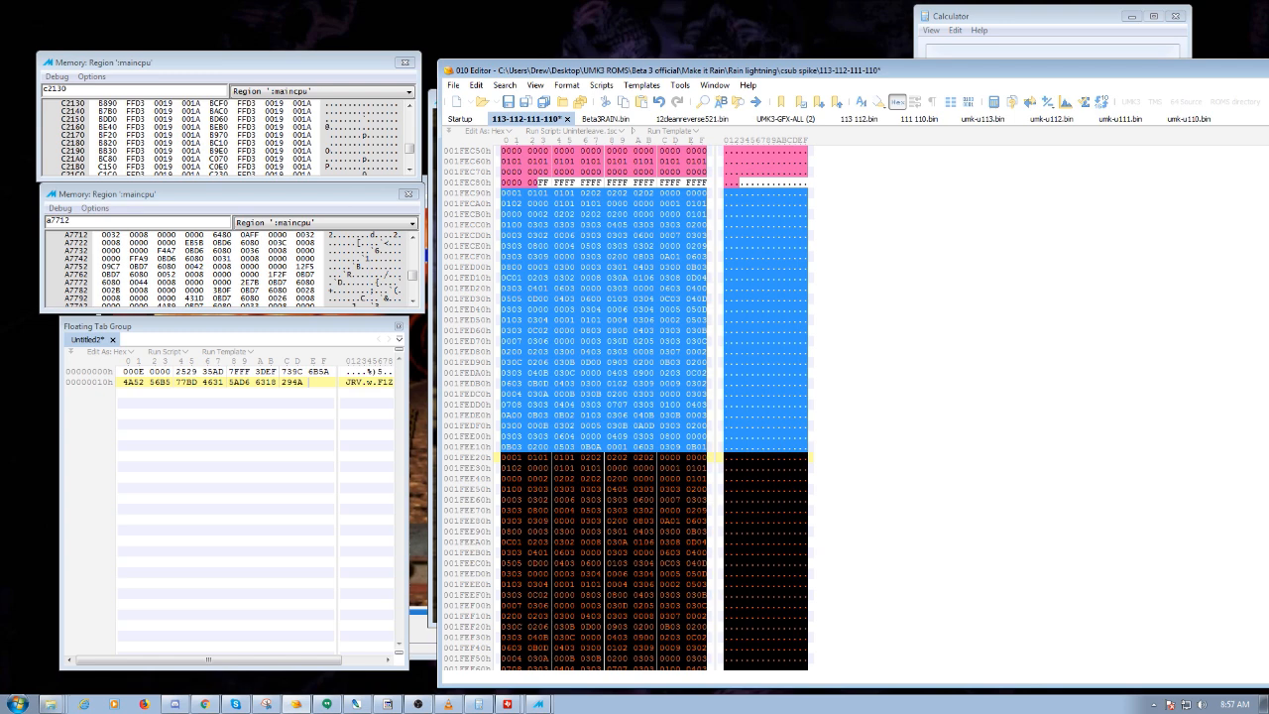
{"action": "left_click", "coordinate": [622, 278]}
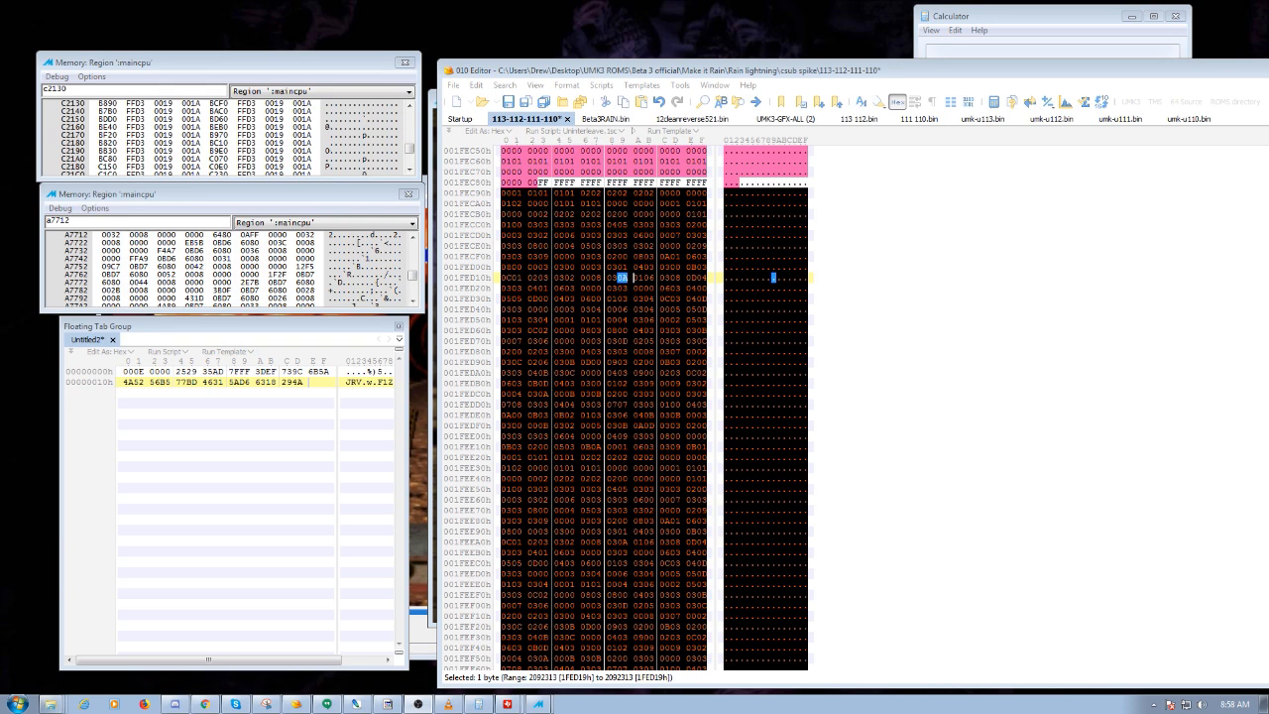
Select the 7FFF word in the Untitled2 palette and go to address bade6 in MAME's lower memory view.
{"action": "left_click", "coordinate": [181, 371]}
{"action": "left_click_drag", "start_coordinate": [183, 371], "coordinate": [253, 371]}
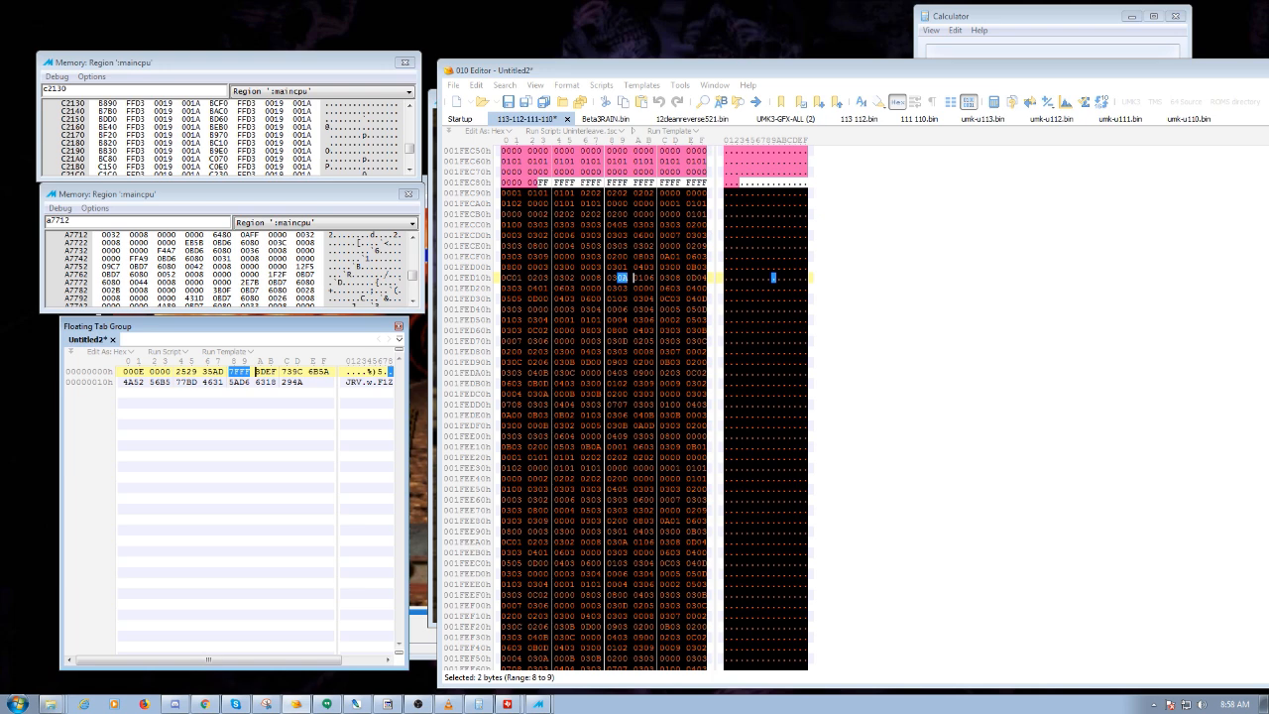
{"action": "key", "text": "alt+Tab"}
{"action": "type", "text": "bade6"}
{"action": "key", "text": "Return"}
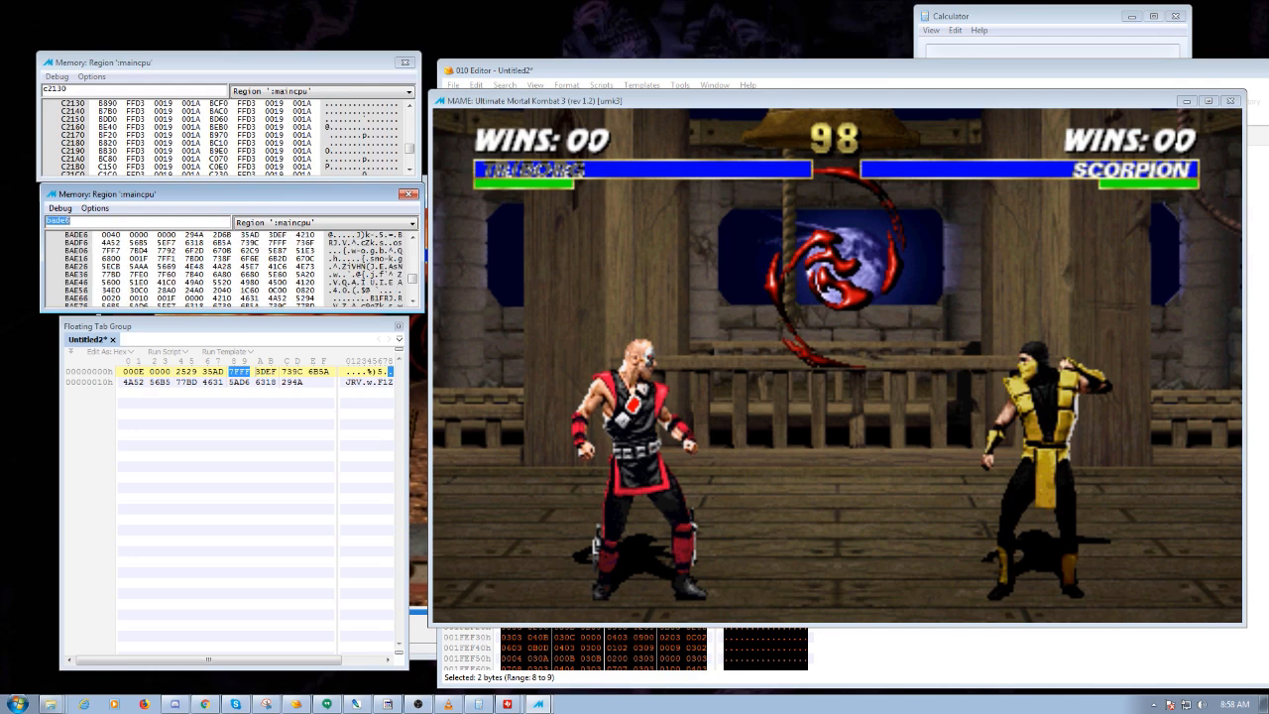
Minimise the VLC video, bring the MAME game back to the front, and move the 010 Editor main window out of the way.
{"action": "key", "text": "alt+Tab"}
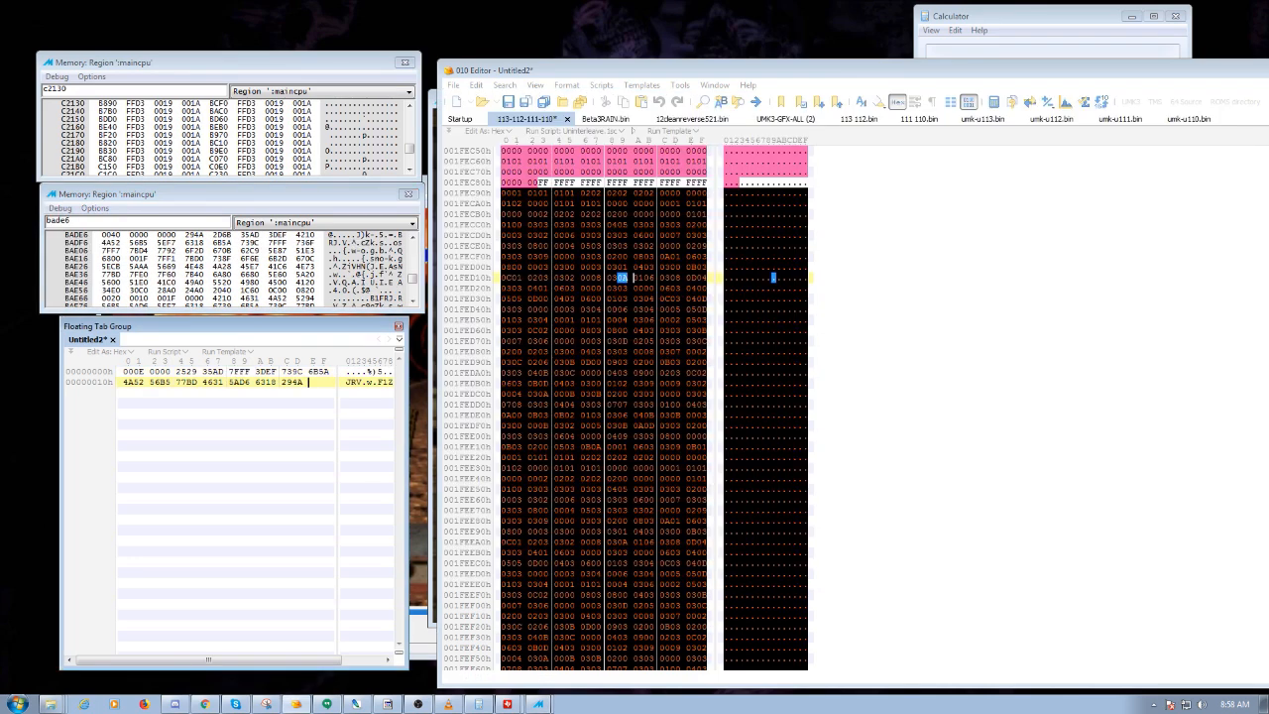
{"action": "key", "text": "alt+Tab"}
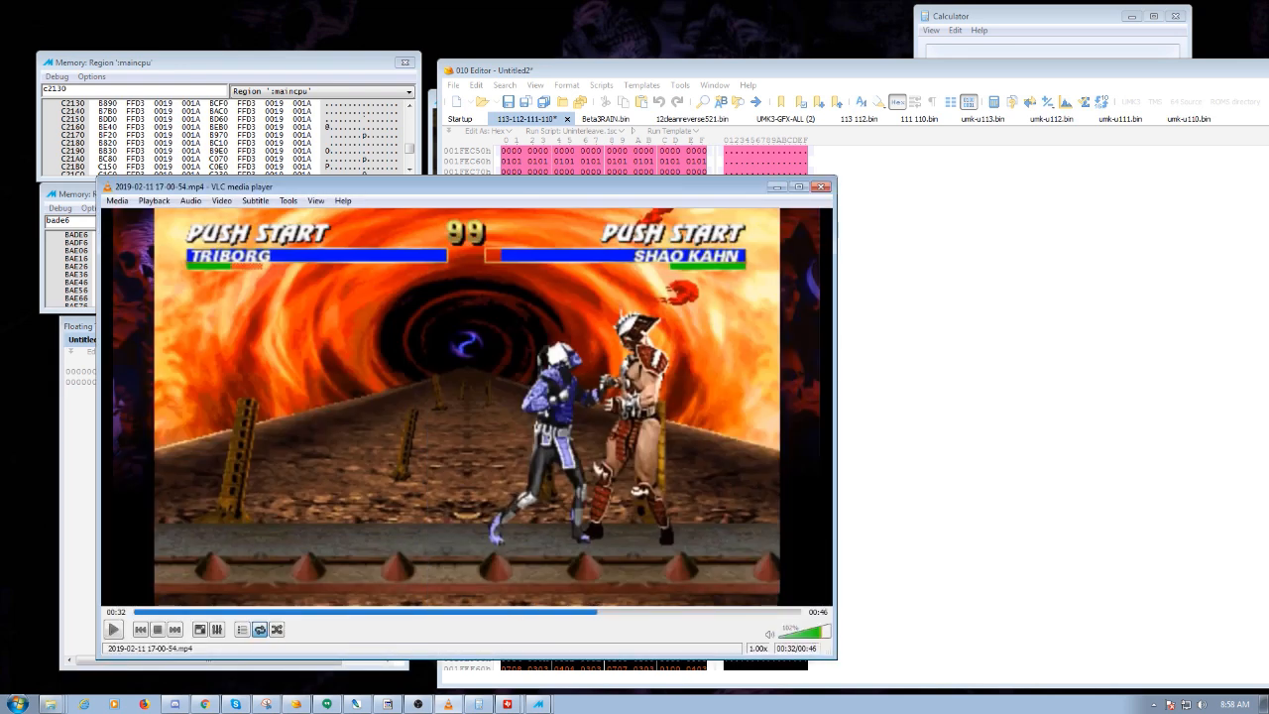
{"action": "left_click", "coordinate": [777, 186]}
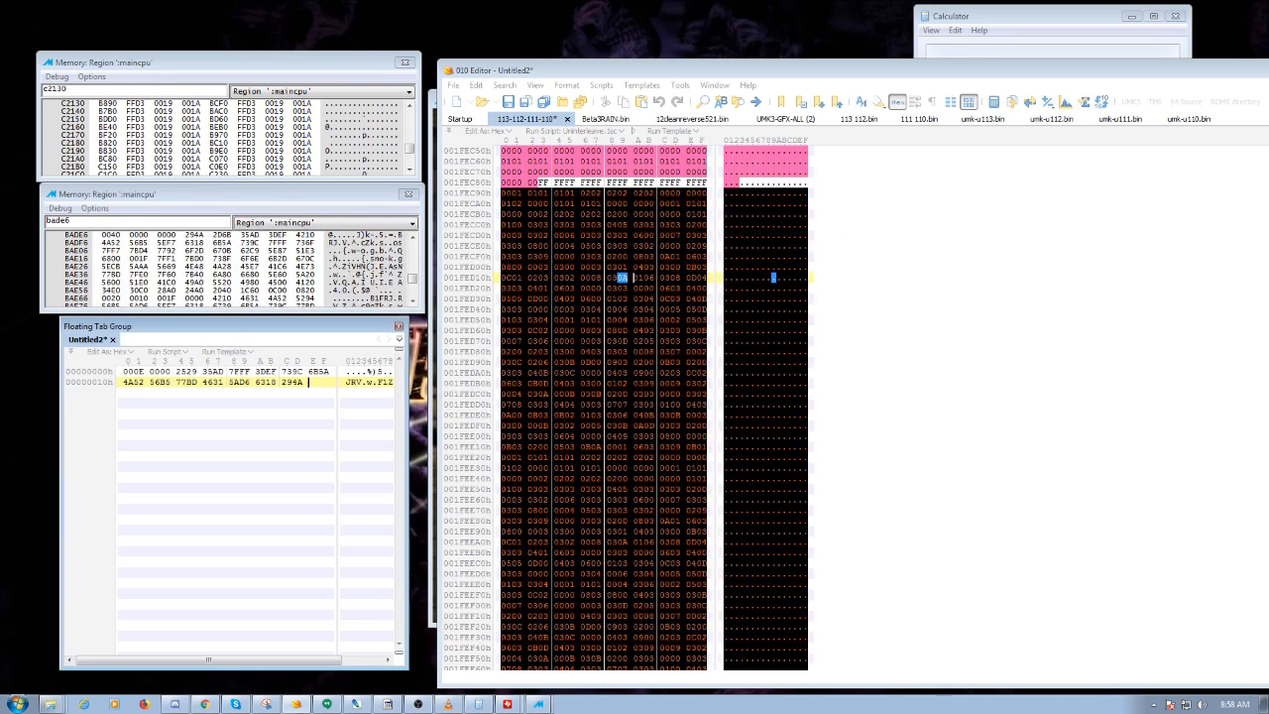
{"action": "left_click", "coordinate": [538, 704]}
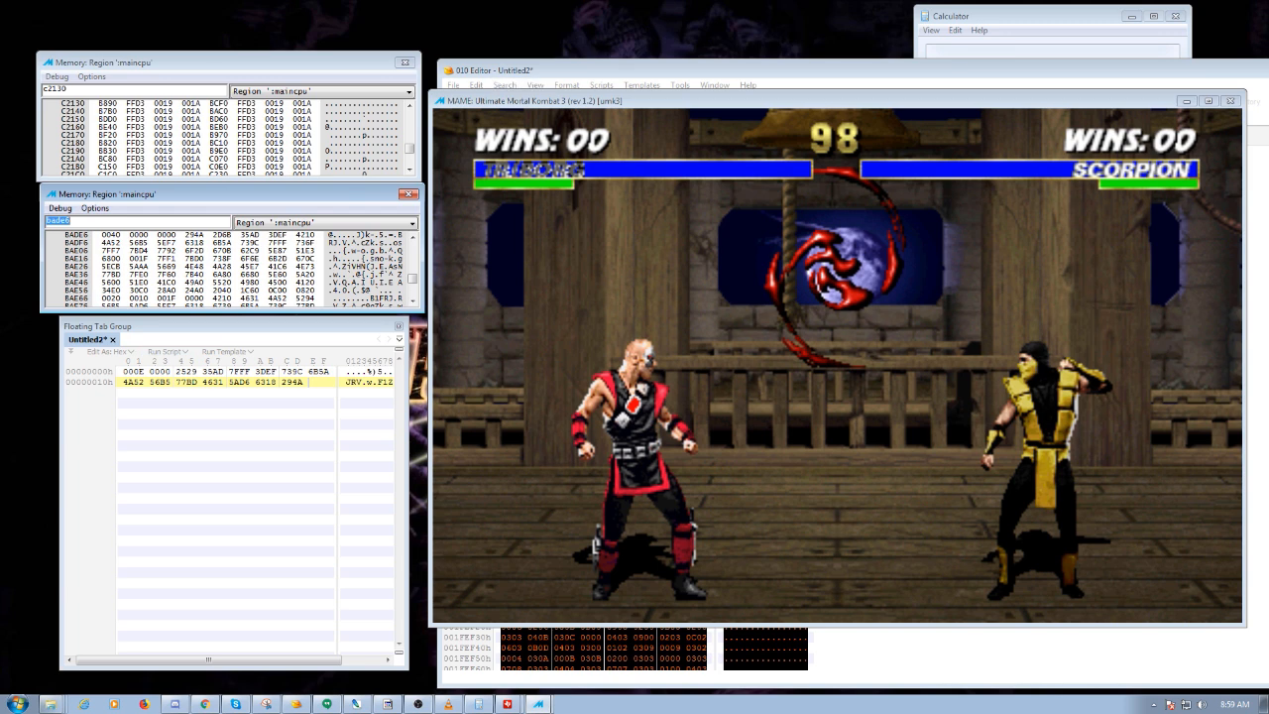
{"action": "left_click_drag", "start_coordinate": [892, 71], "coordinate": [0, 56]}
{"action": "left_click", "coordinate": [309, 383]}
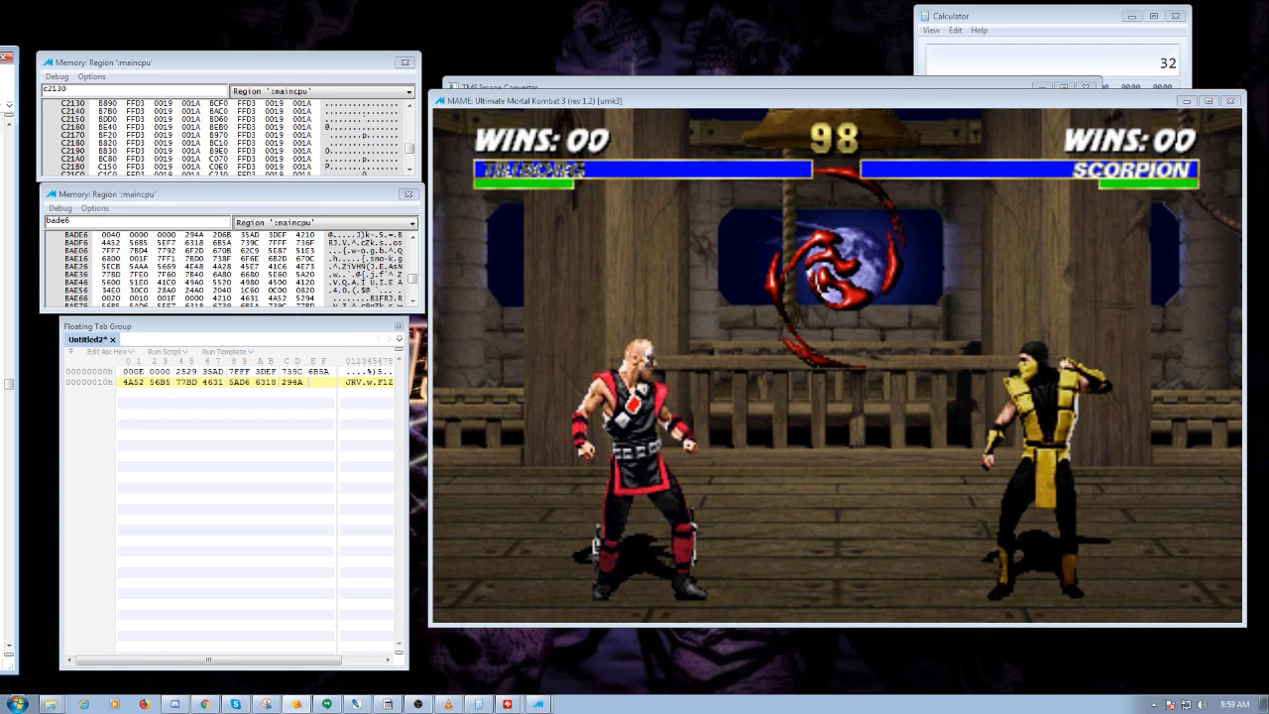
Load the character select state from position 1, and bring up the saved Kano versus Scorpion battle screen state.
{"action": "key", "text": "alt+Tab"}
{"action": "key", "text": "shift+F7"}
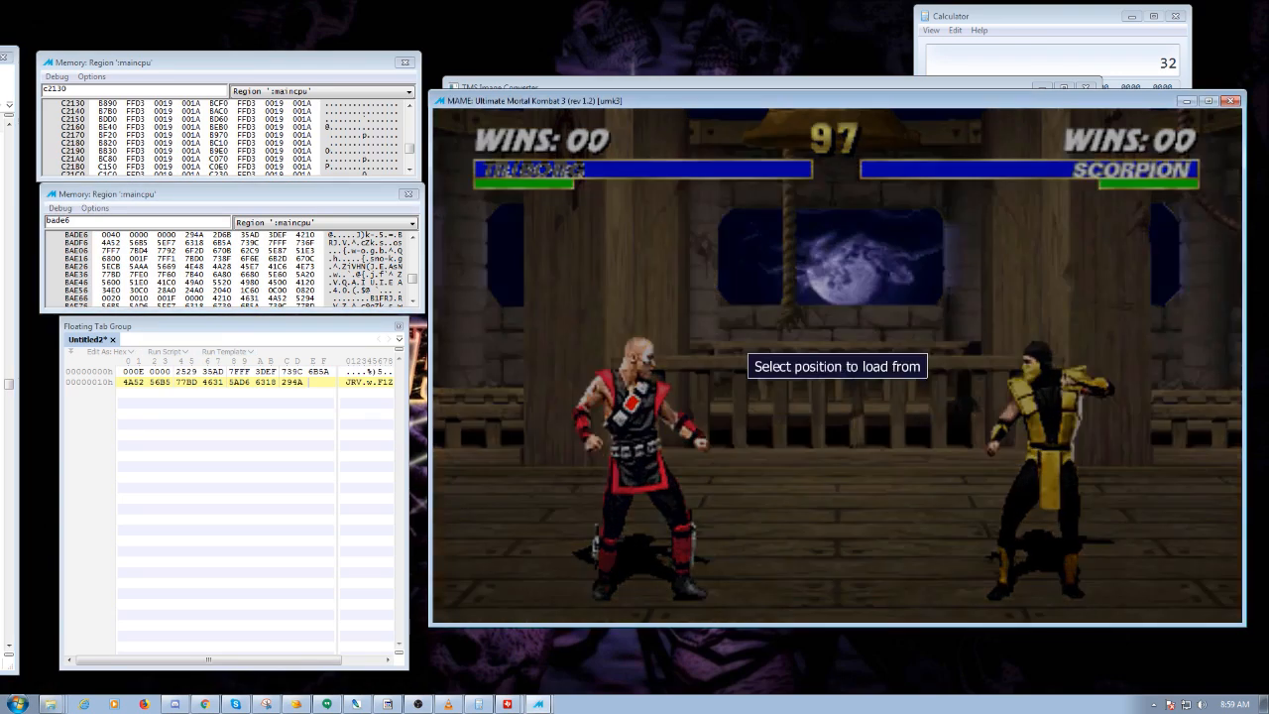
{"action": "key", "text": "1"}
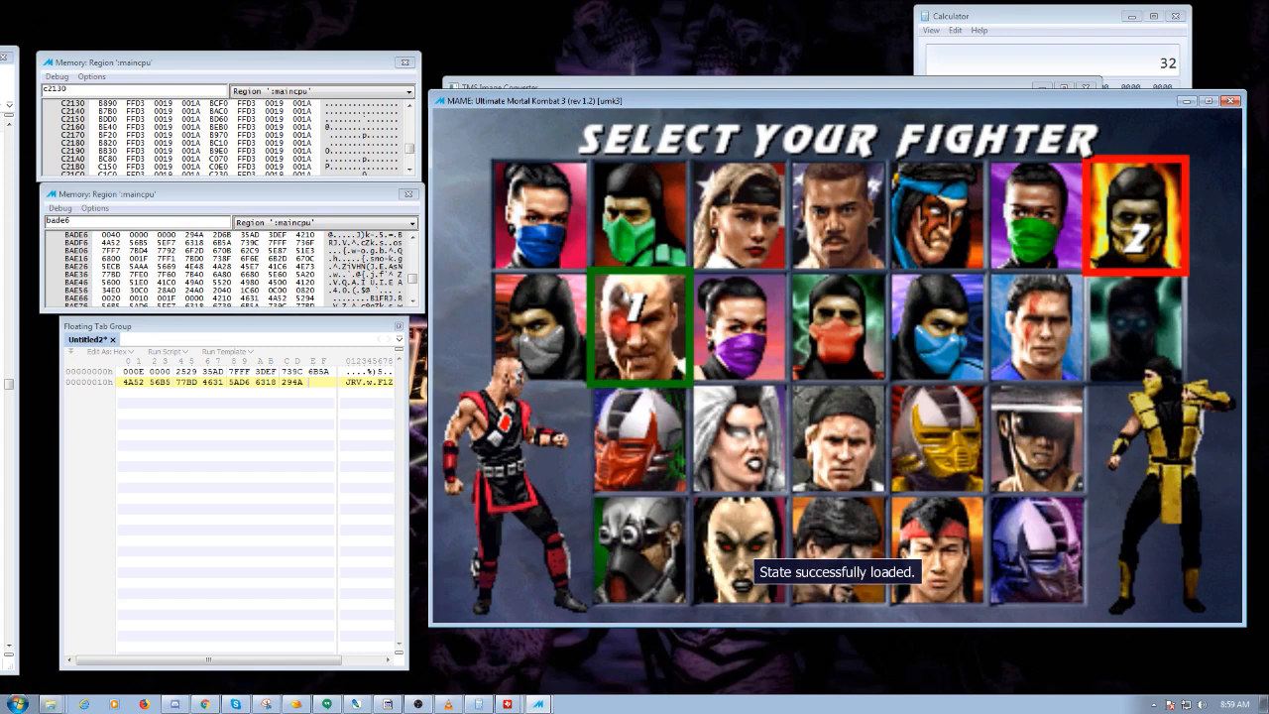
{"action": "key", "text": "shift+F7"}
{"action": "key", "text": "2"}
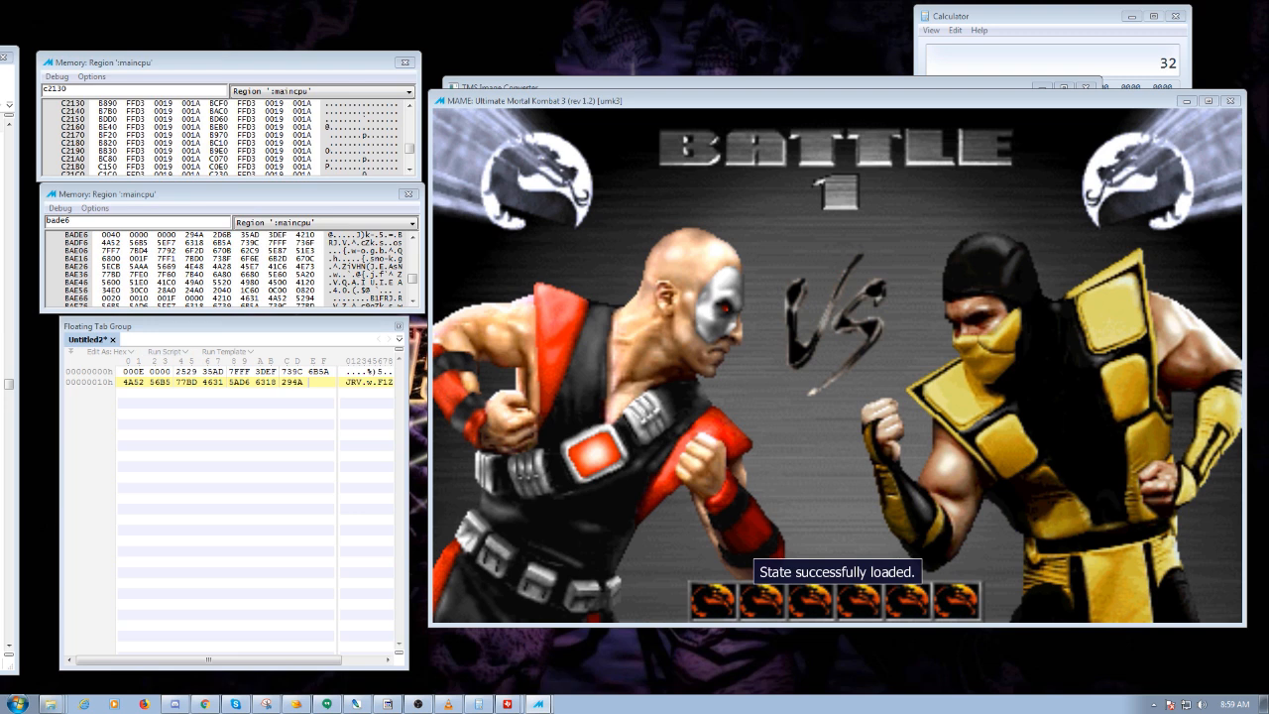
Compare the palette's second word 0000 with the row at BADE6, and run the fight to check the nameplate's colours.
{"action": "left_click_drag", "start_coordinate": [149, 372], "coordinate": [175, 372]}
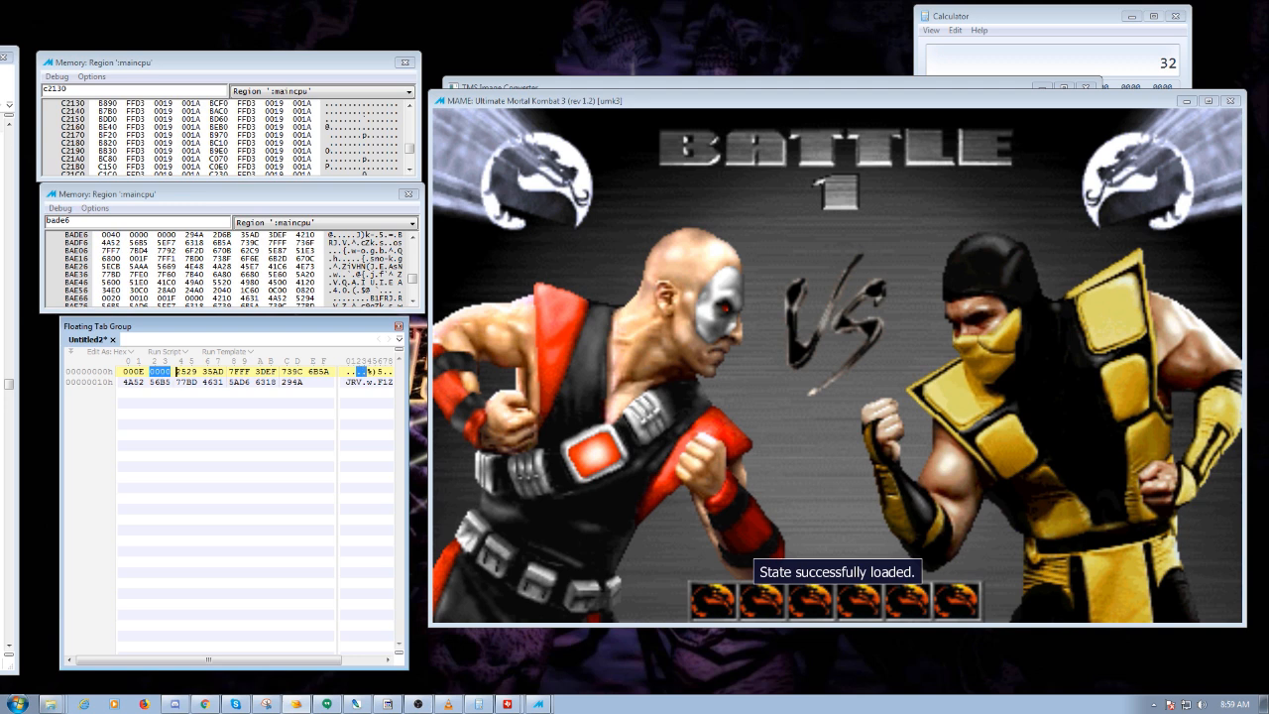
{"action": "left_click", "coordinate": [159, 235]}
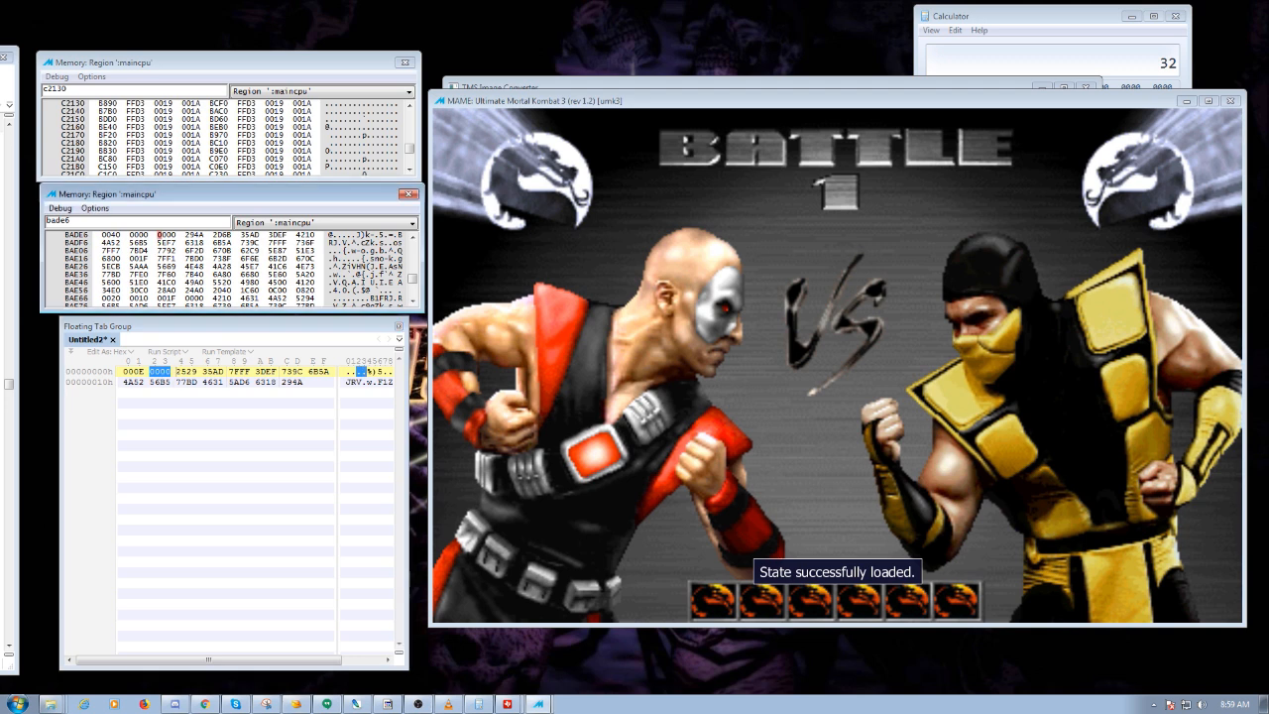
{"action": "left_click", "coordinate": [308, 383]}
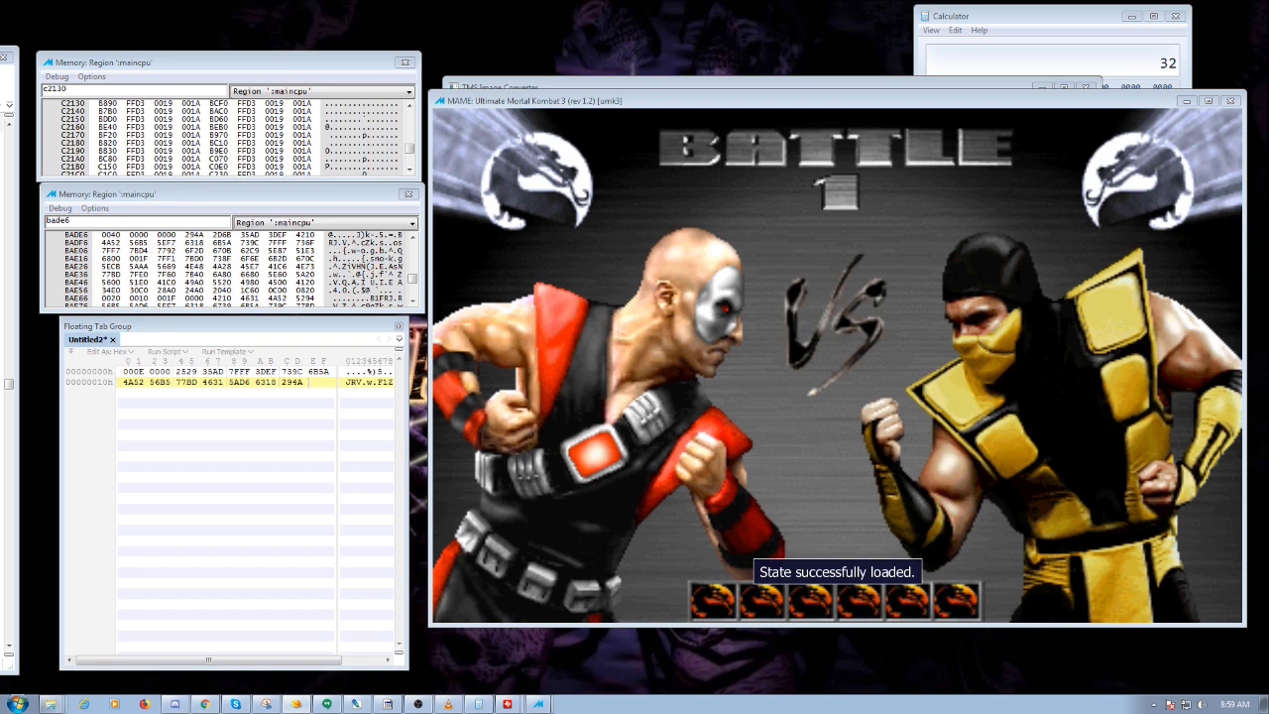
{"action": "left_click", "coordinate": [229, 243]}
{"action": "key", "text": "F5"}
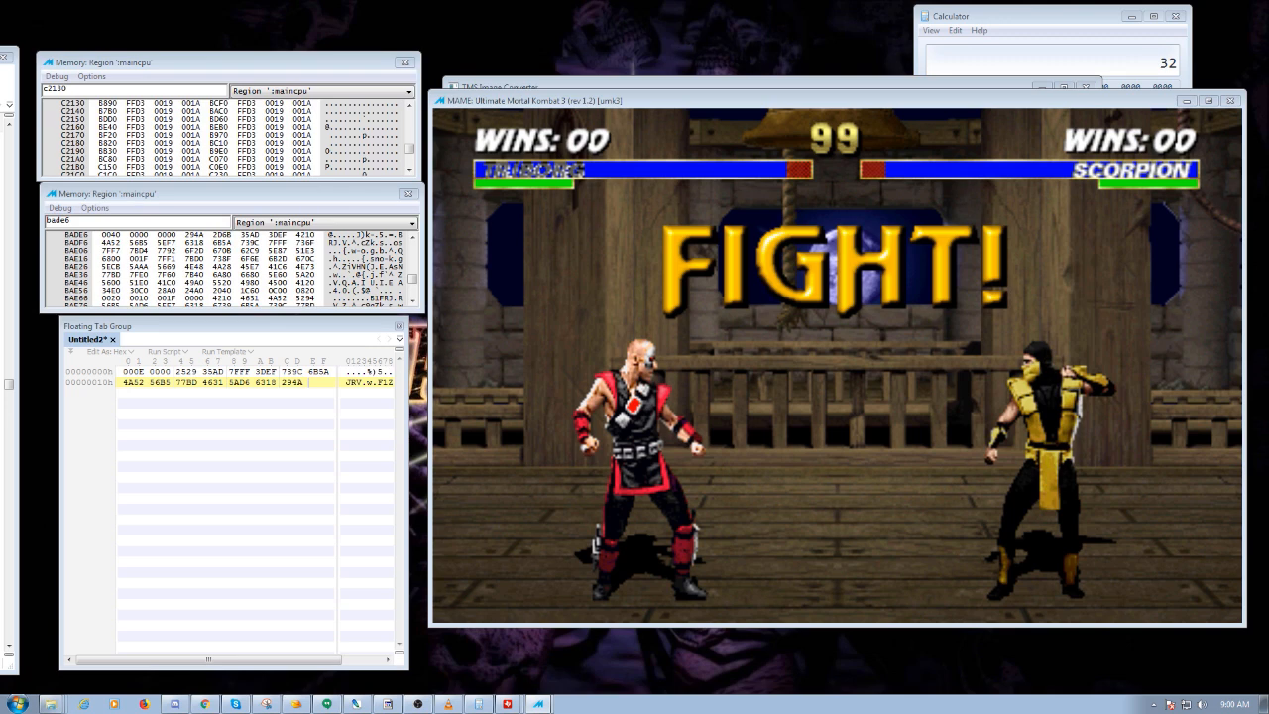
Reload the battle screen state from position 1 and set the fifth word at BADE6 to 7FFF to test the nameplate's colour.
{"action": "left_click_drag", "start_coordinate": [230, 372], "coordinate": [253, 372]}
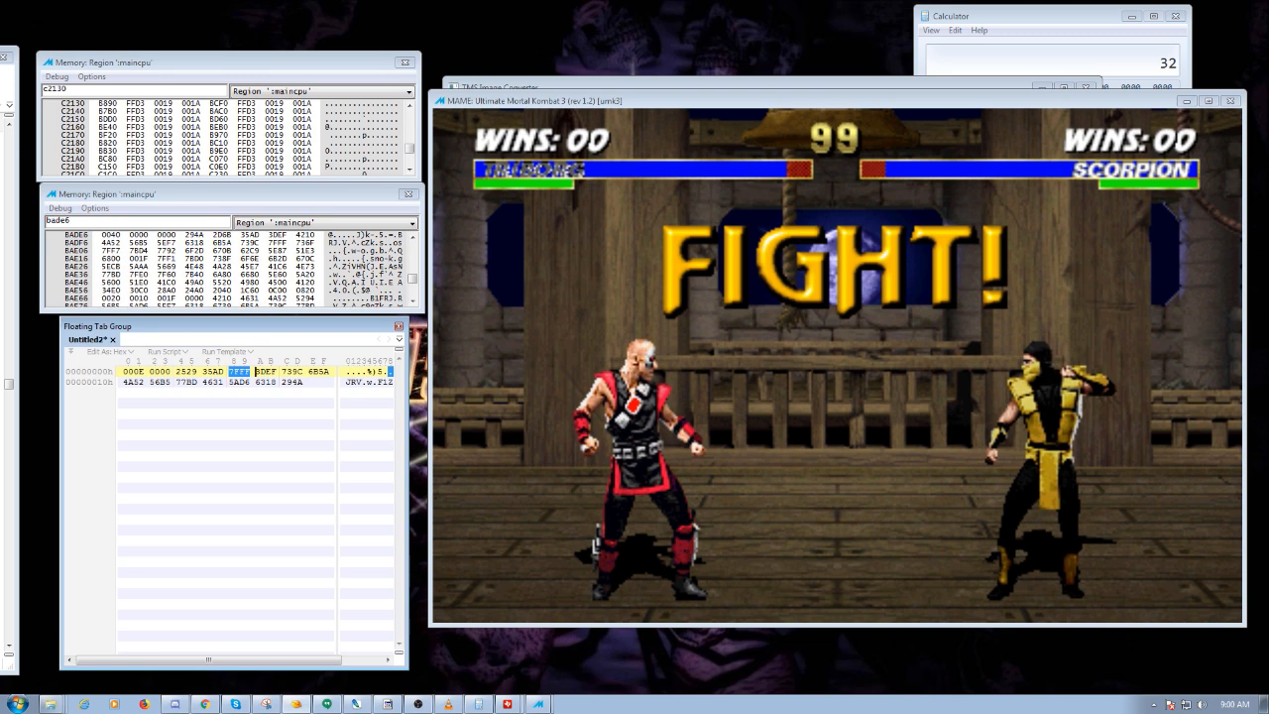
{"action": "left_click", "coordinate": [215, 235]}
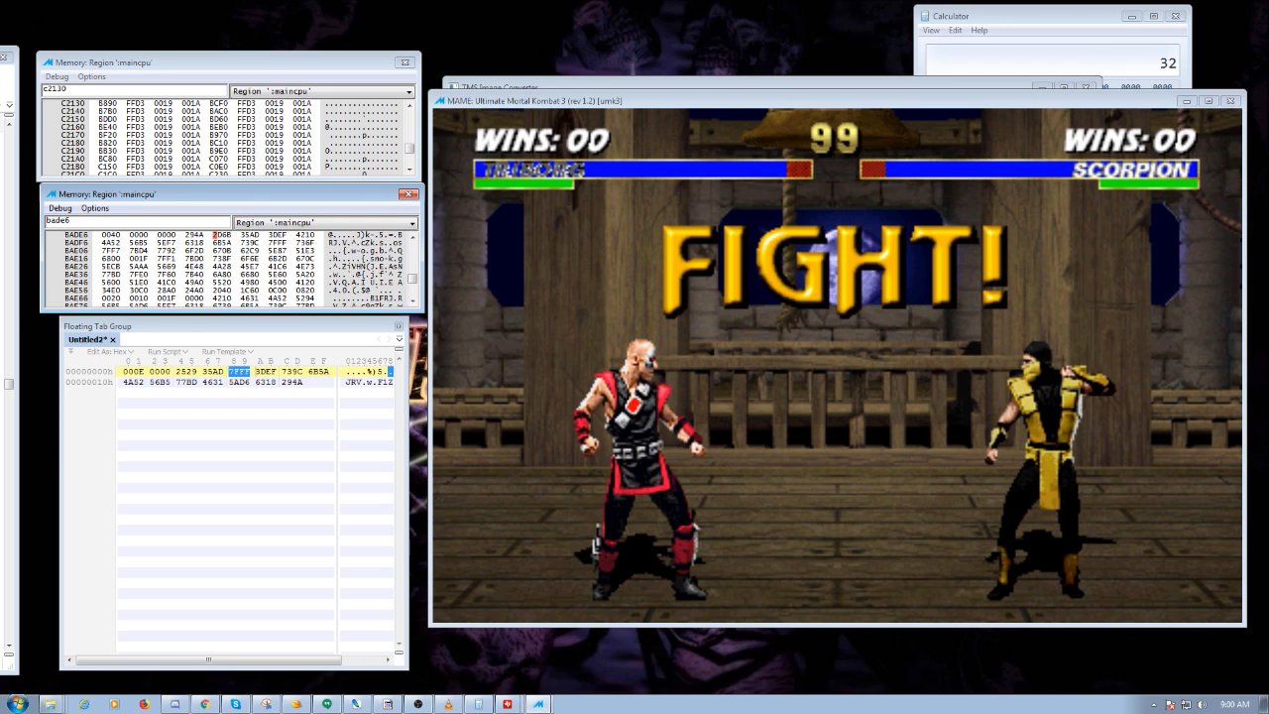
{"action": "key", "text": "F7"}
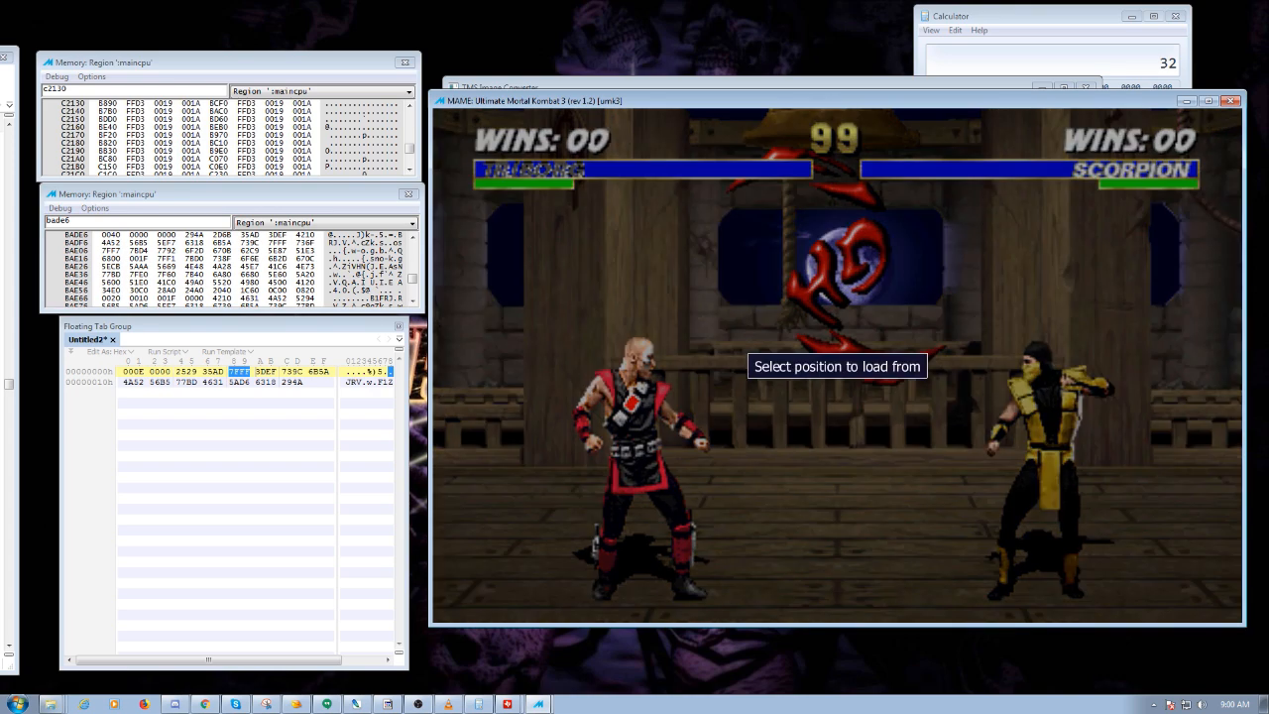
{"action": "key", "text": "1"}
{"action": "left_click", "coordinate": [215, 235]}
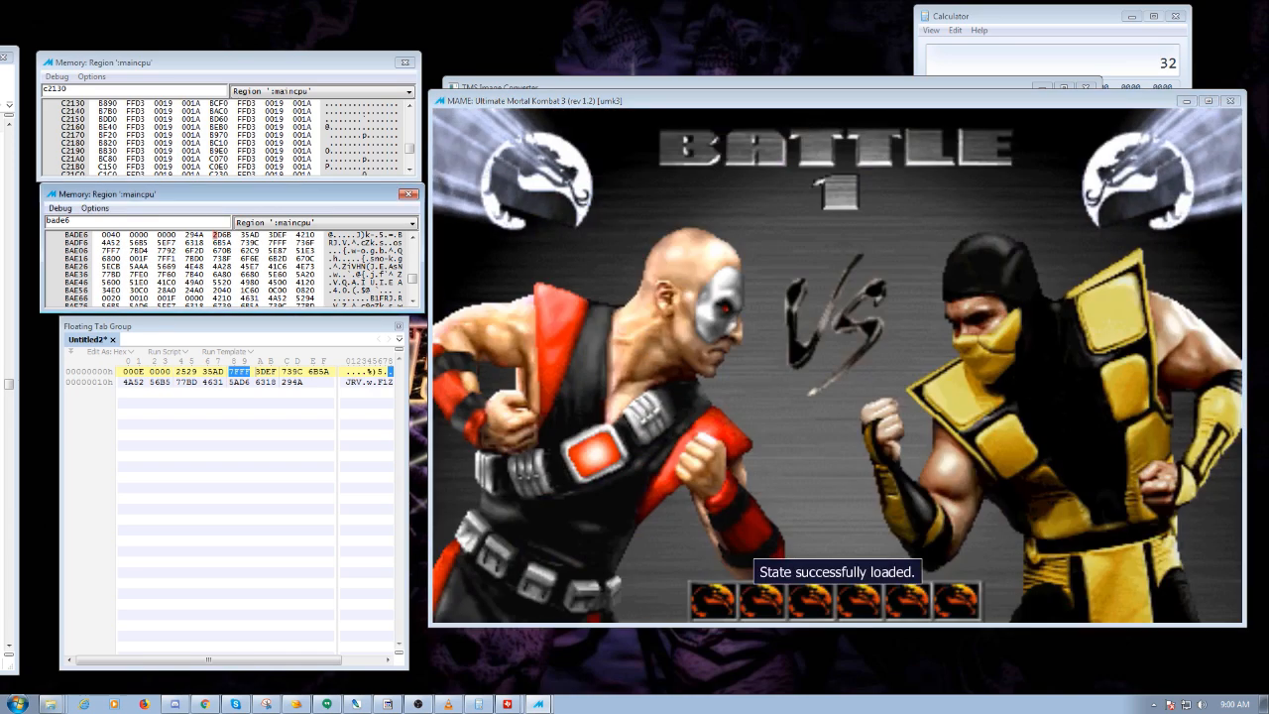
{"action": "type", "text": "7FFF"}
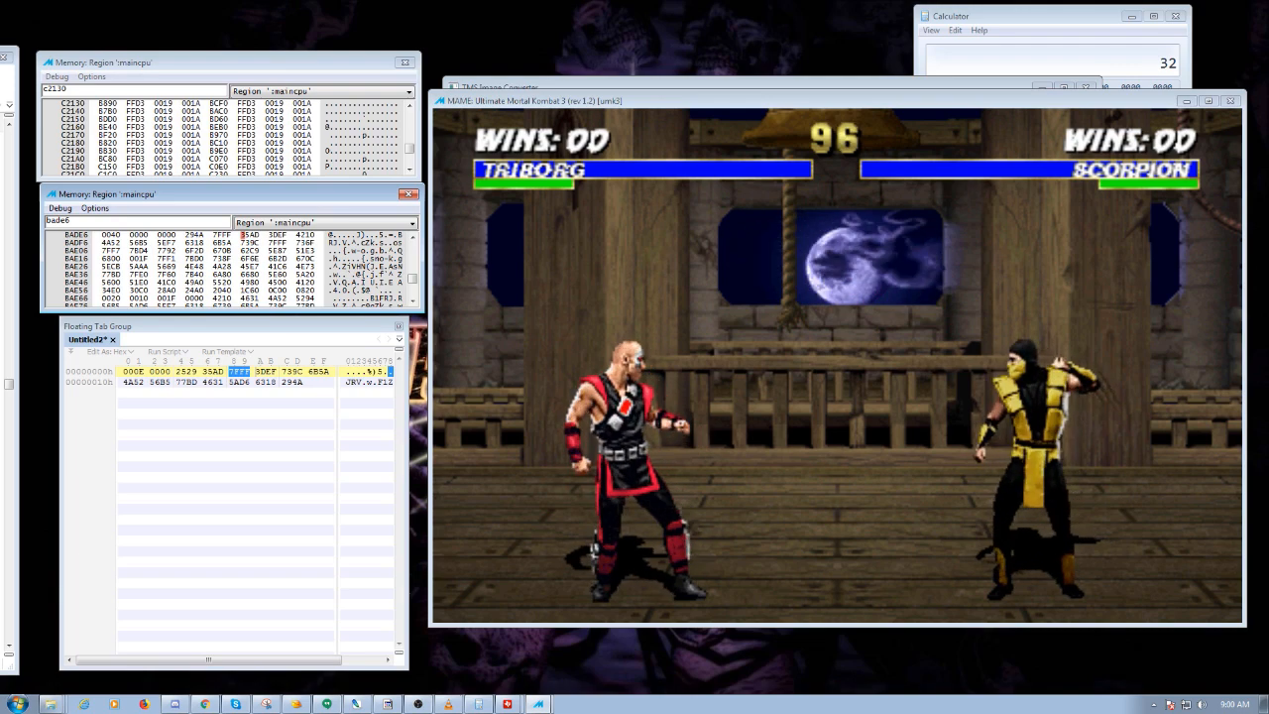
Reload the position 1 battle screen and try entering the Untitled2 palette words from 2529 through 294A, starting at the third word of BADE6.
{"action": "left_click", "coordinate": [836, 365]}
{"action": "key", "text": "F7"}
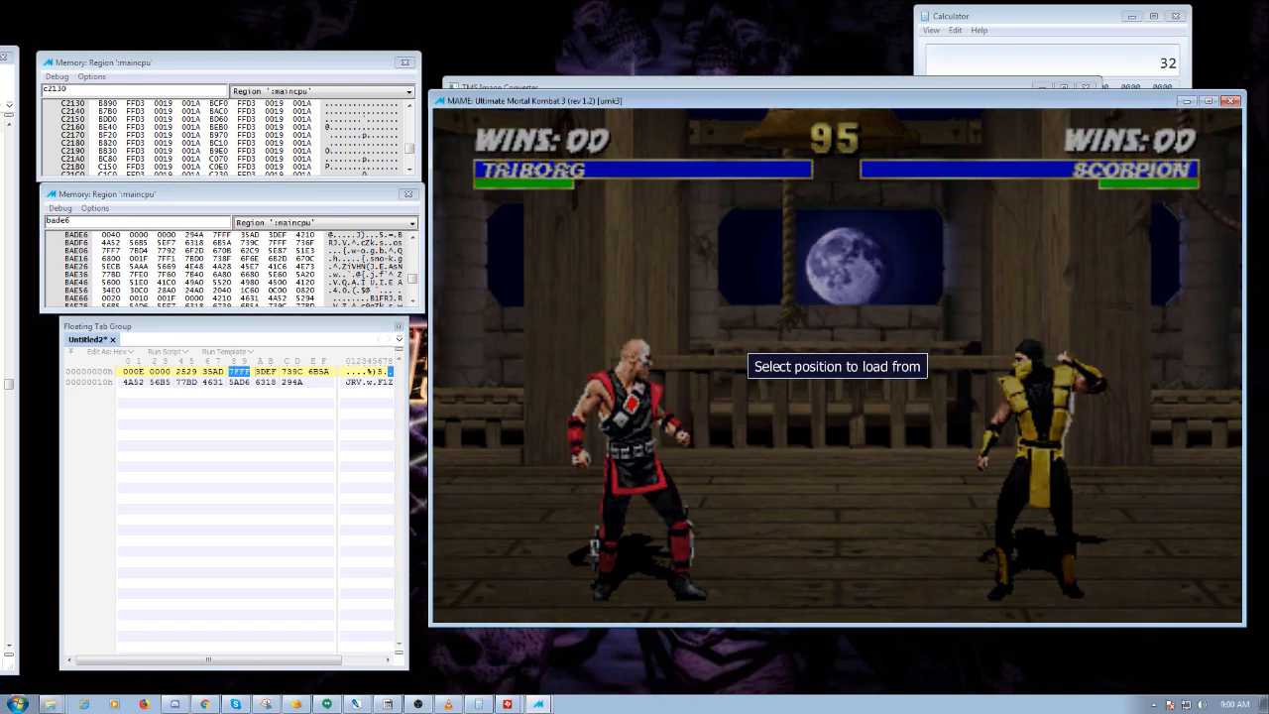
{"action": "key", "text": "1"}
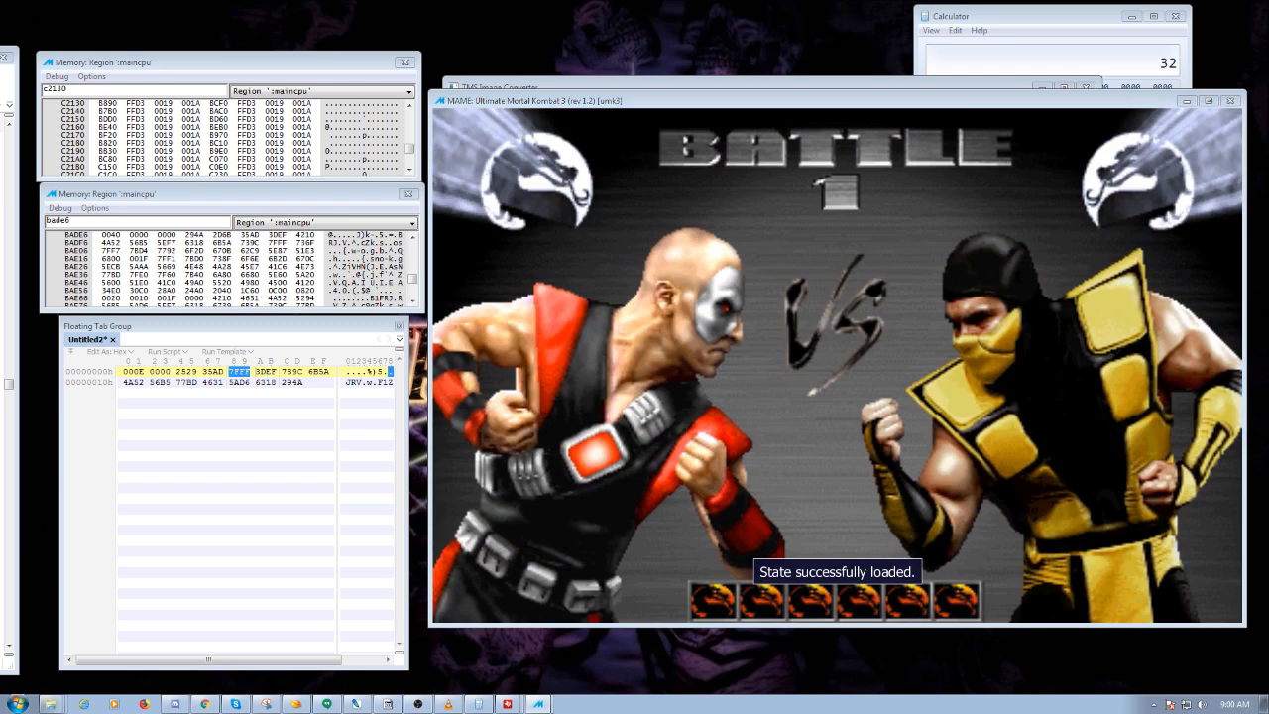
{"action": "left_click", "coordinate": [160, 235]}
{"action": "type", "text": "2529 "}
{"action": "type", "text": "35AD 7FFF 3DEF "}
{"action": "type", "text": "739C "}
{"action": "type", "text": "6B5A "}
{"action": "type", "text": "4A52 56B5 "}
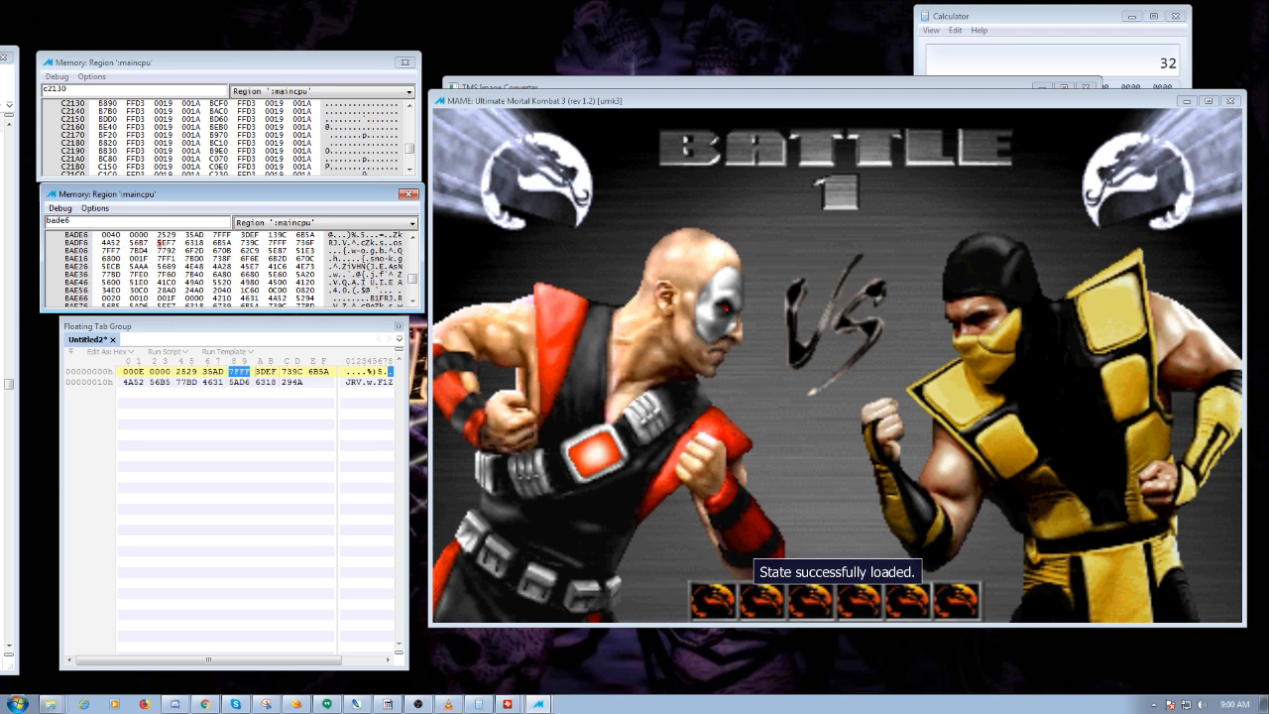
{"action": "type", "text": "77BD 4631 5AD6 6318 294A"}
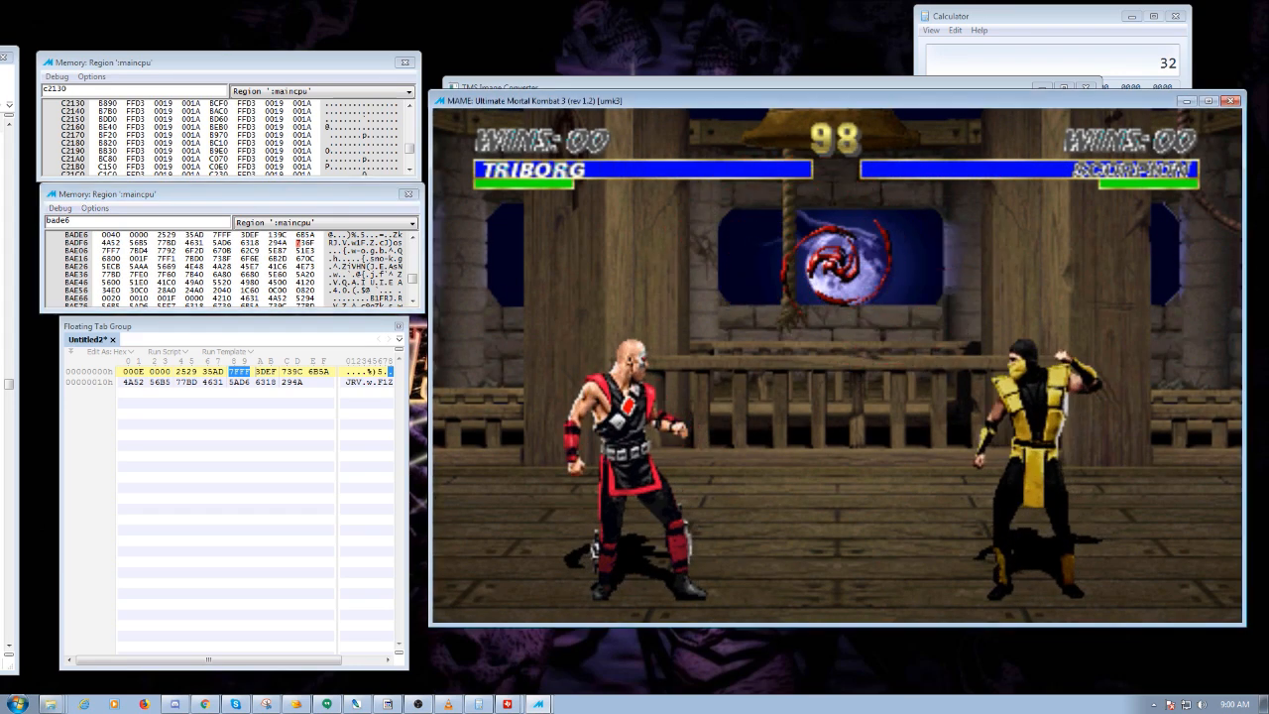
Reload position 1 and write 2529 35AD 7FFF 3DEF 739C 6B5A 4A52 56B5 77BD 4631 5AD6 6318 294A from the third word at BADE6.
{"action": "key", "text": "F7"}
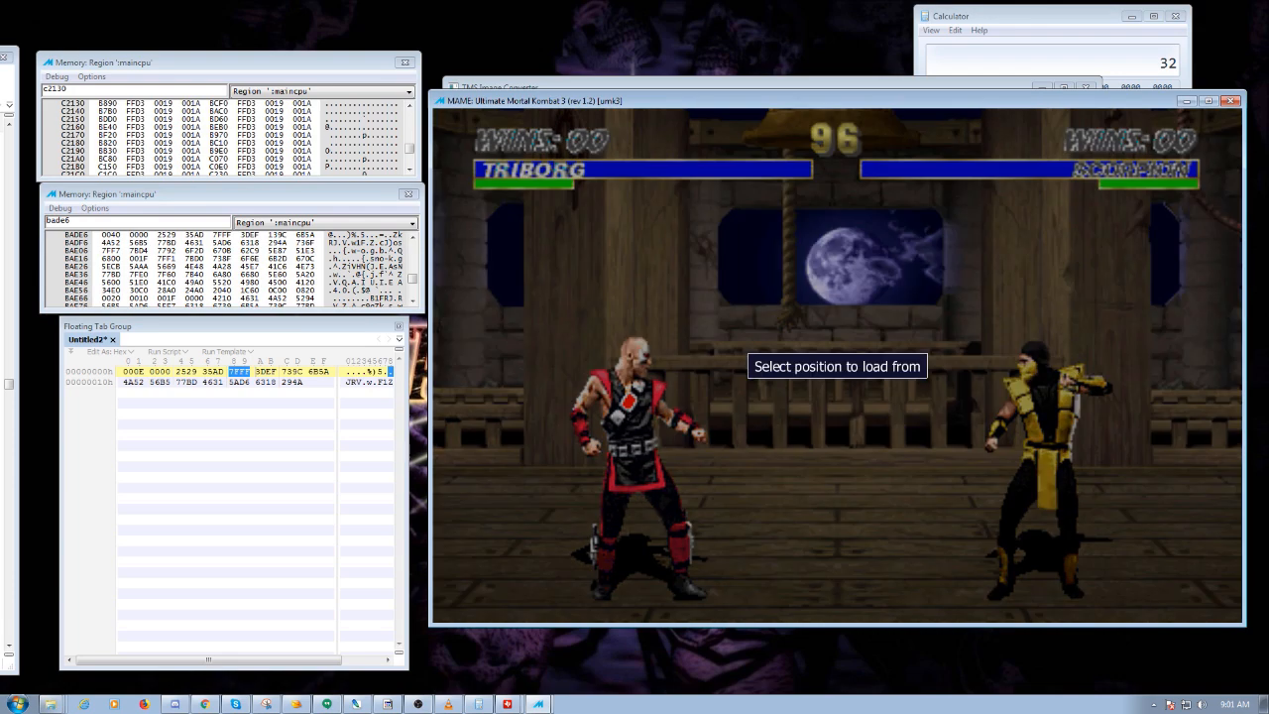
{"action": "key", "text": "1"}
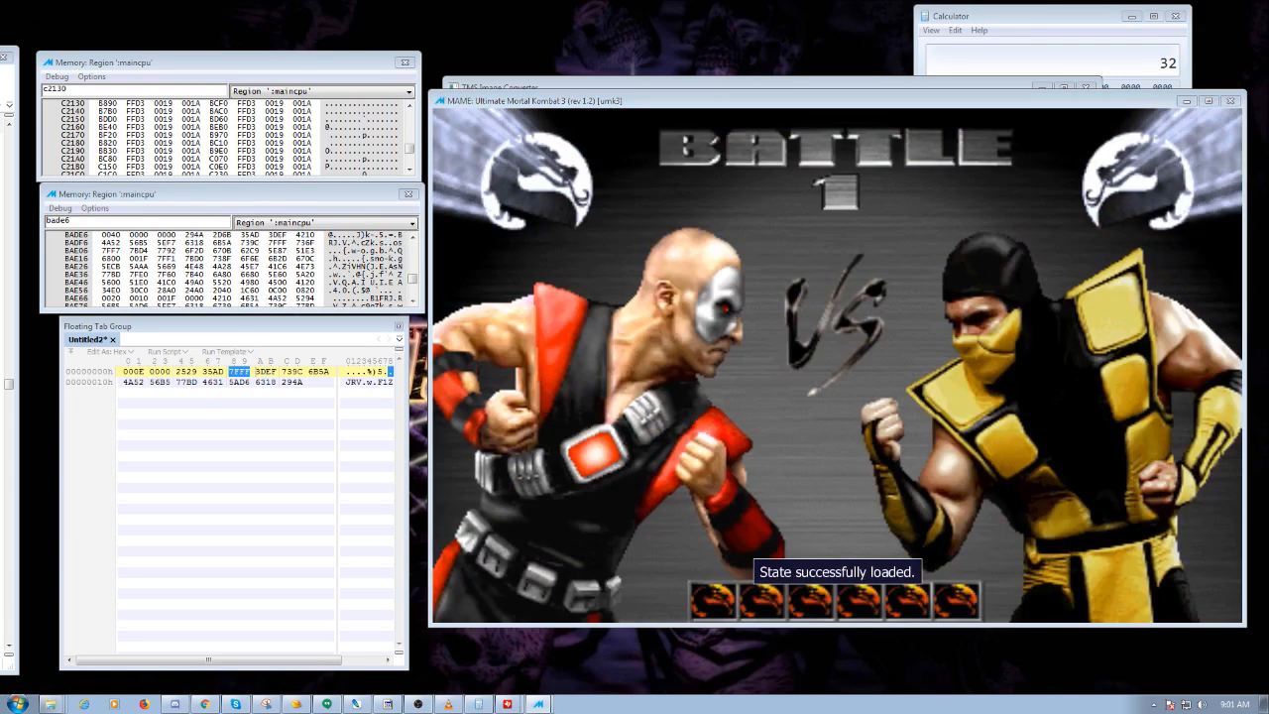
{"action": "left_click", "coordinate": [160, 236]}
{"action": "type", "text": "2529 35AD "}
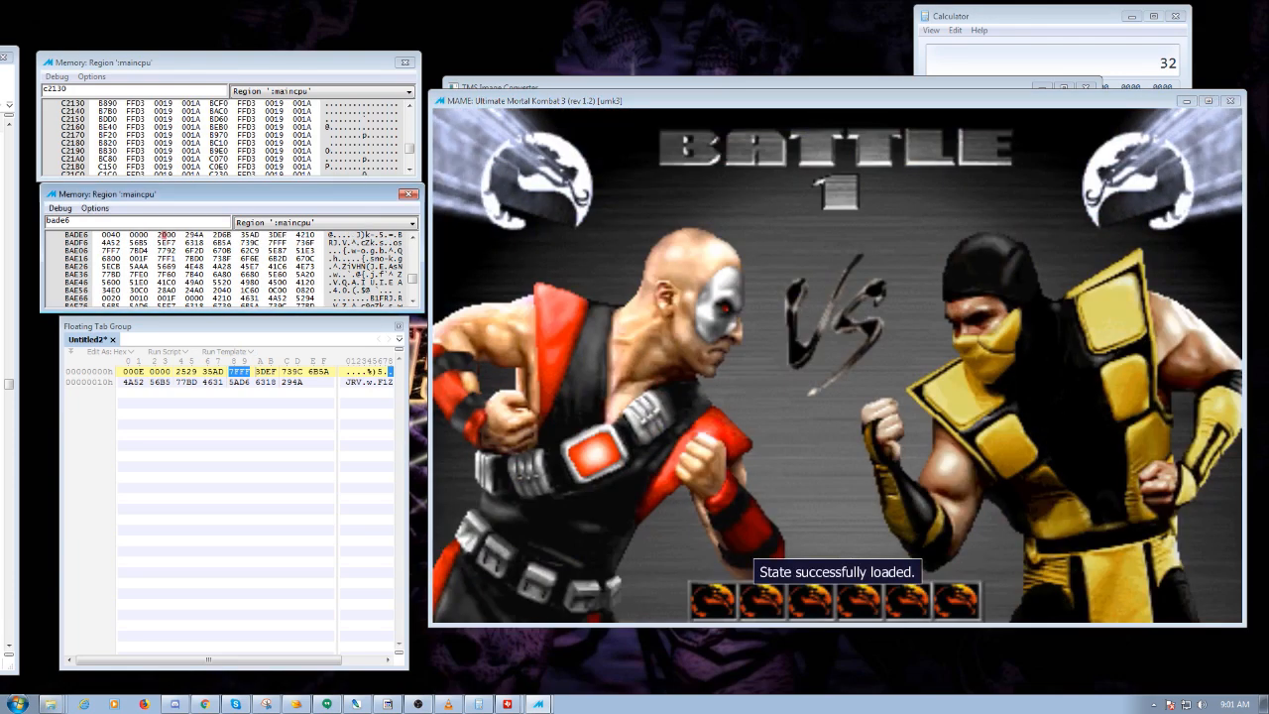
{"action": "type", "text": "7FFF 3DEF 73"}
{"action": "type", "text": "9C 6B5A "}
{"action": "type", "text": "4A52 5685 "}
{"action": "type", "text": "77BD 4631 5"}
{"action": "type", "text": "AD6 "}
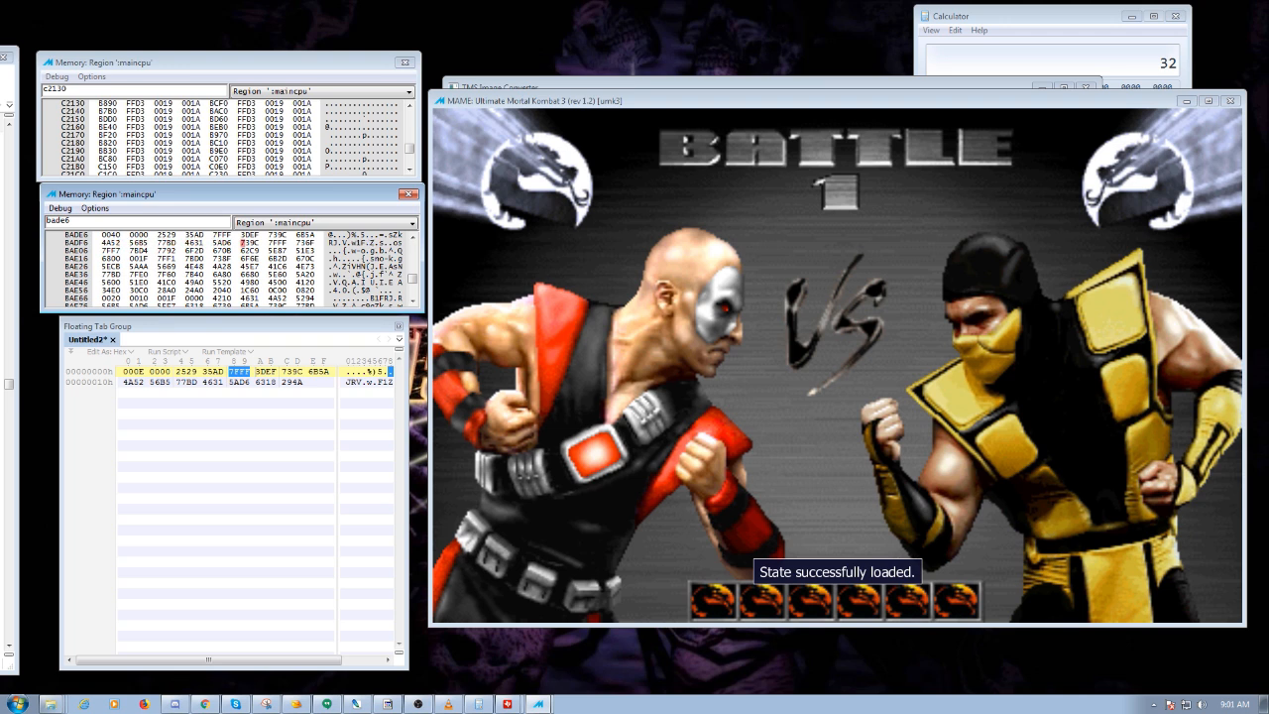
{"action": "type", "text": "6318 294A"}
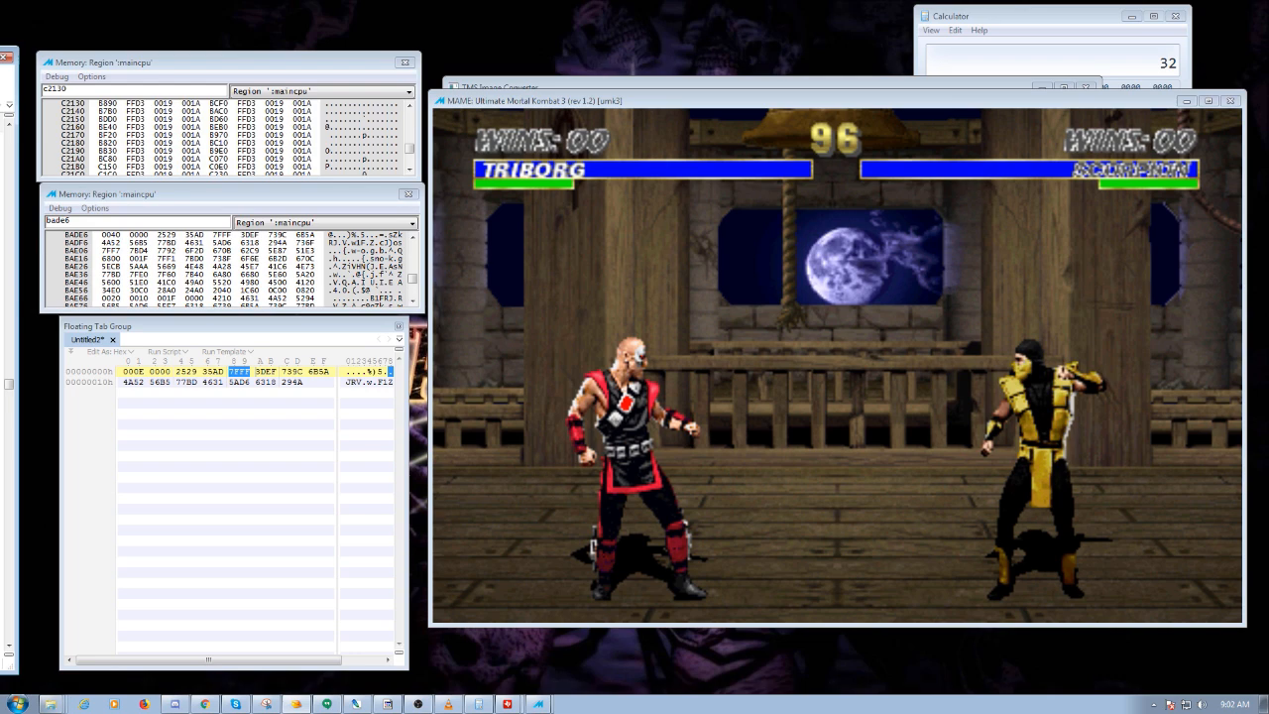
Open Notepad, paste the copied nameplate graphics bytes into a blank document, and move its window over the game.
{"action": "key", "text": "super"}
{"action": "type", "text": "notepad"}
{"action": "key", "text": "Return"}
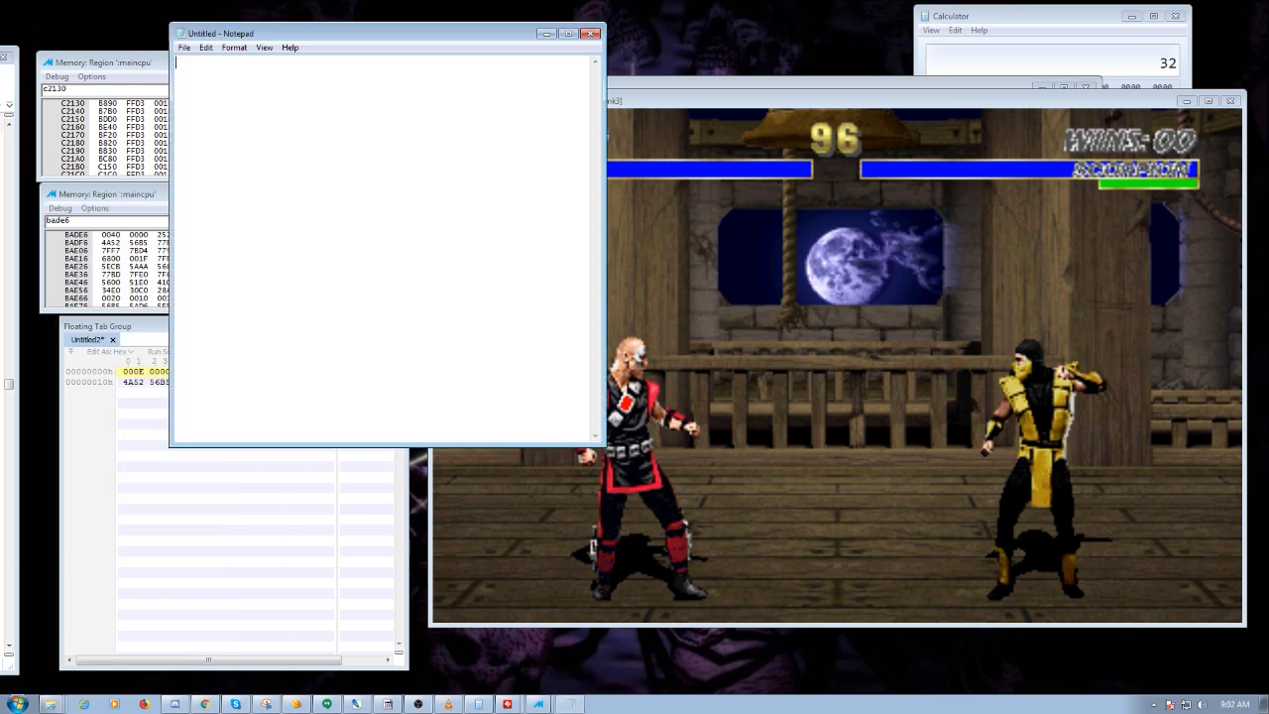
{"action": "key", "text": "ctrl+v"}
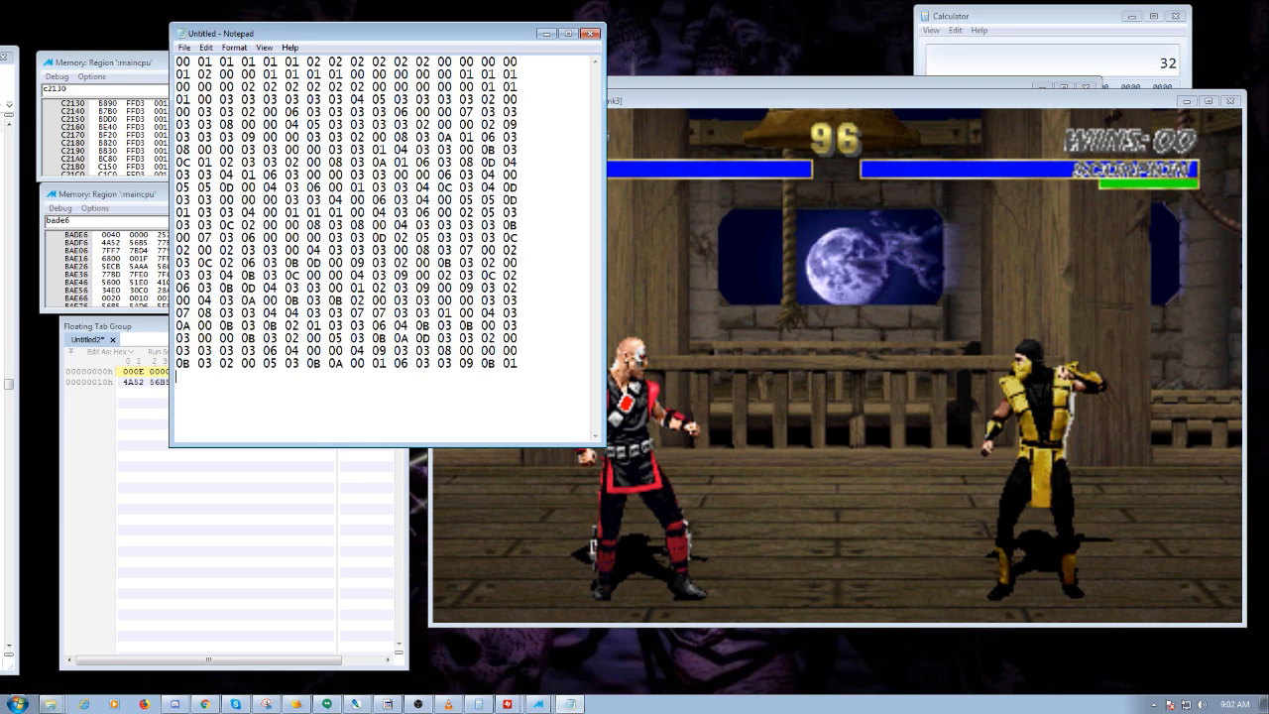
{"action": "left_click", "coordinate": [290, 48]}
{"action": "left_click", "coordinate": [290, 47]}
{"action": "left_click_drag", "start_coordinate": [298, 33], "coordinate": [735, 185]}
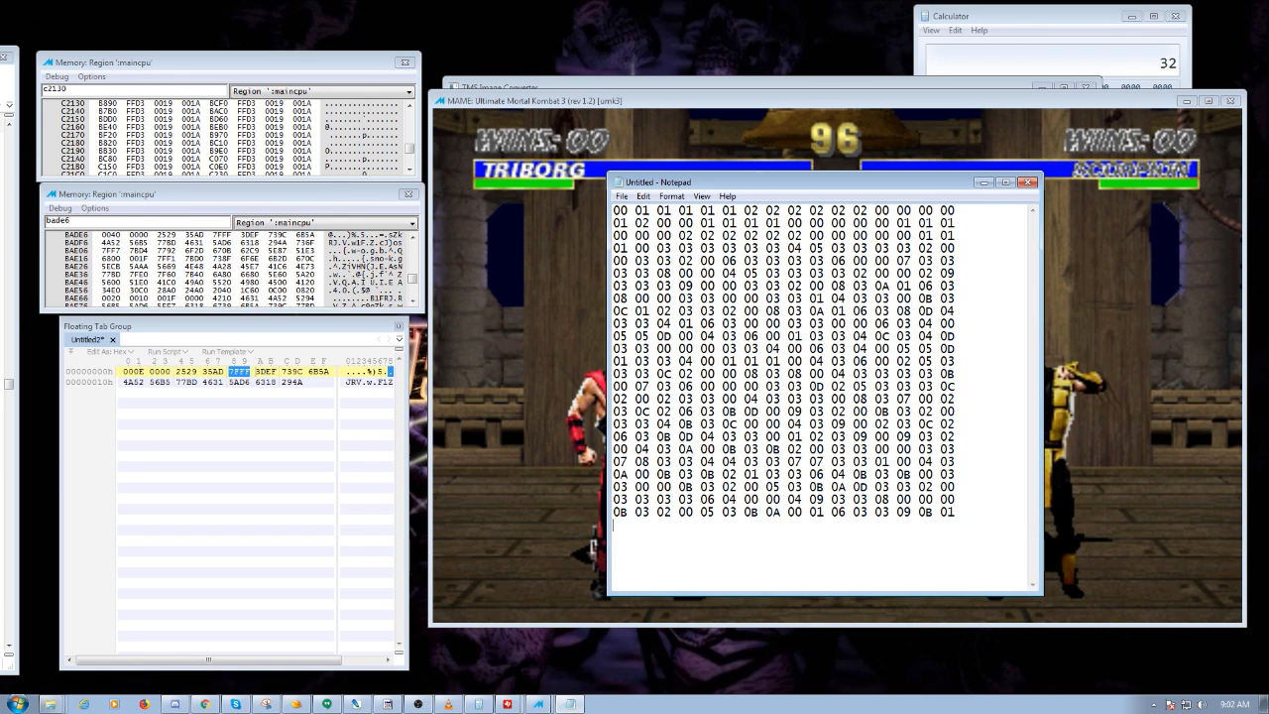
Fill Untitled2 with FF bytes after 294A through offset 2Fh and paste the copied original palette bytes from offset 30h.
{"action": "left_click_drag", "start_coordinate": [793, 183], "coordinate": [783, 236]}
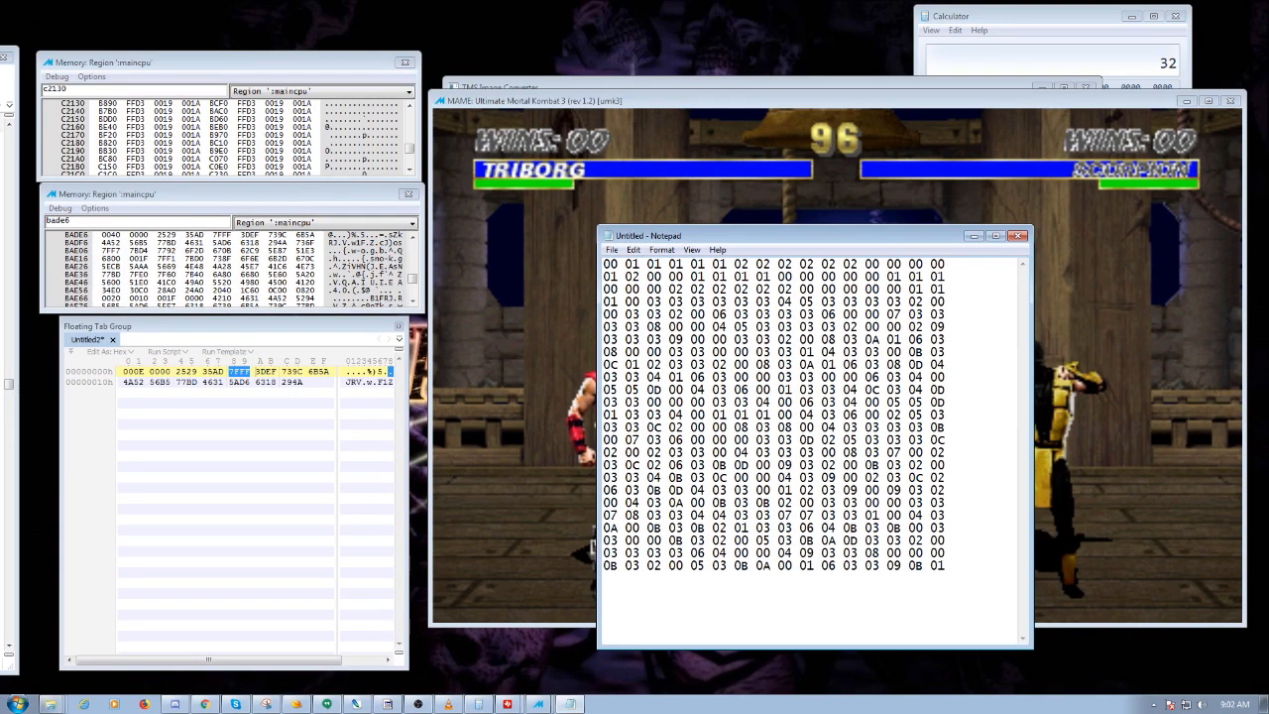
{"action": "left_click_drag", "start_coordinate": [179, 372], "coordinate": [195, 372]}
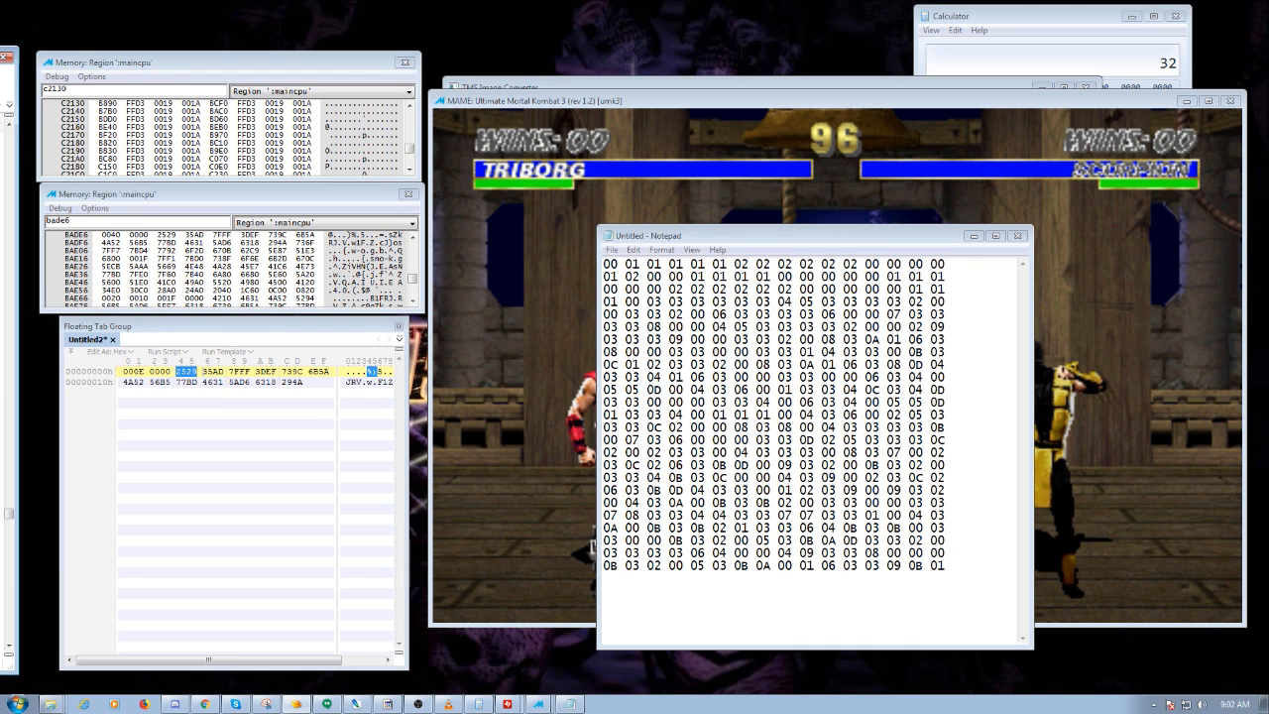
{"action": "key", "text": "ctrl+f"}
{"action": "left_click", "coordinate": [309, 382]}
{"action": "type", "text": "FFFFFFFFFFFFFFFFFFF"}
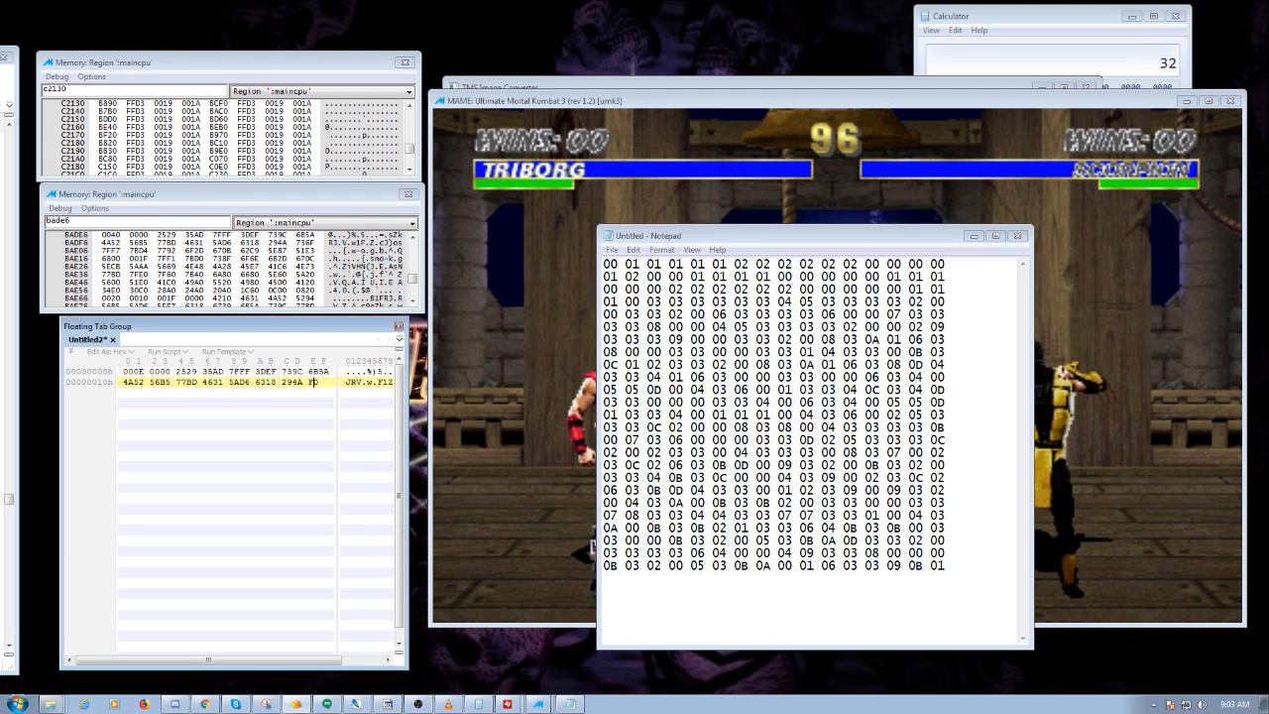
{"action": "type", "text": "FFFFFFFFFFFFFFFFF"}
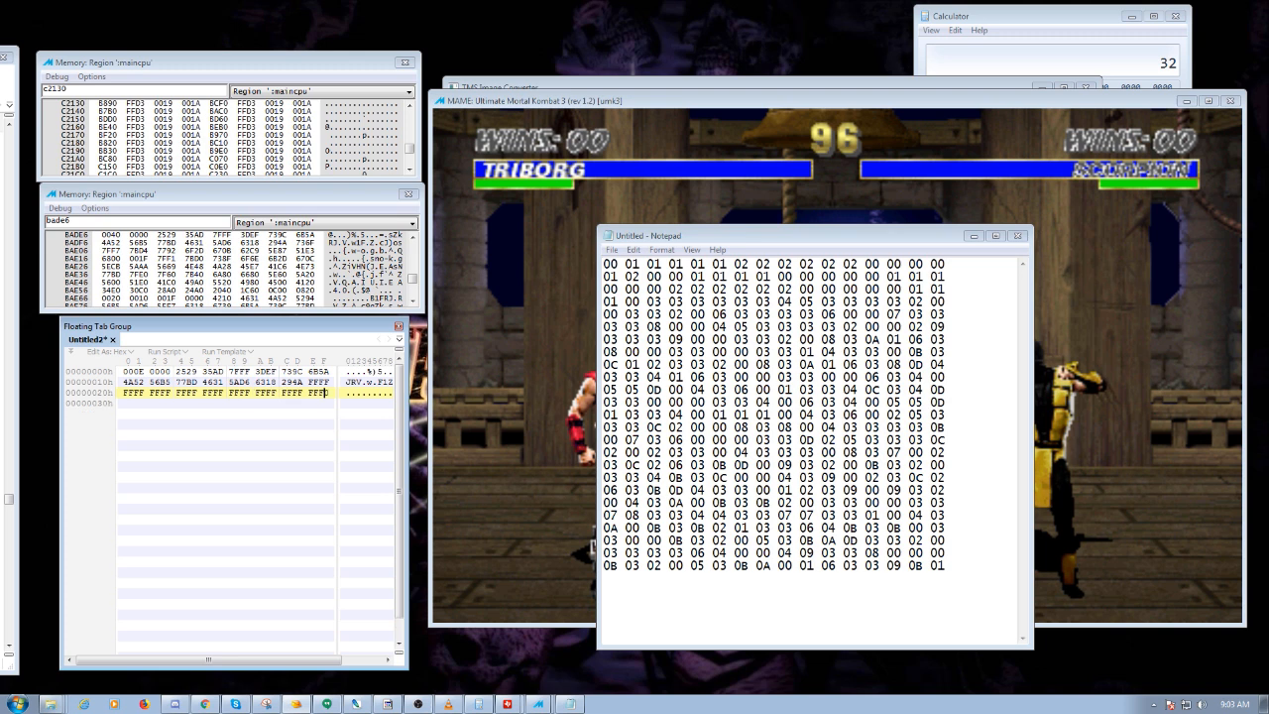
{"action": "key", "text": "ctrl+v"}
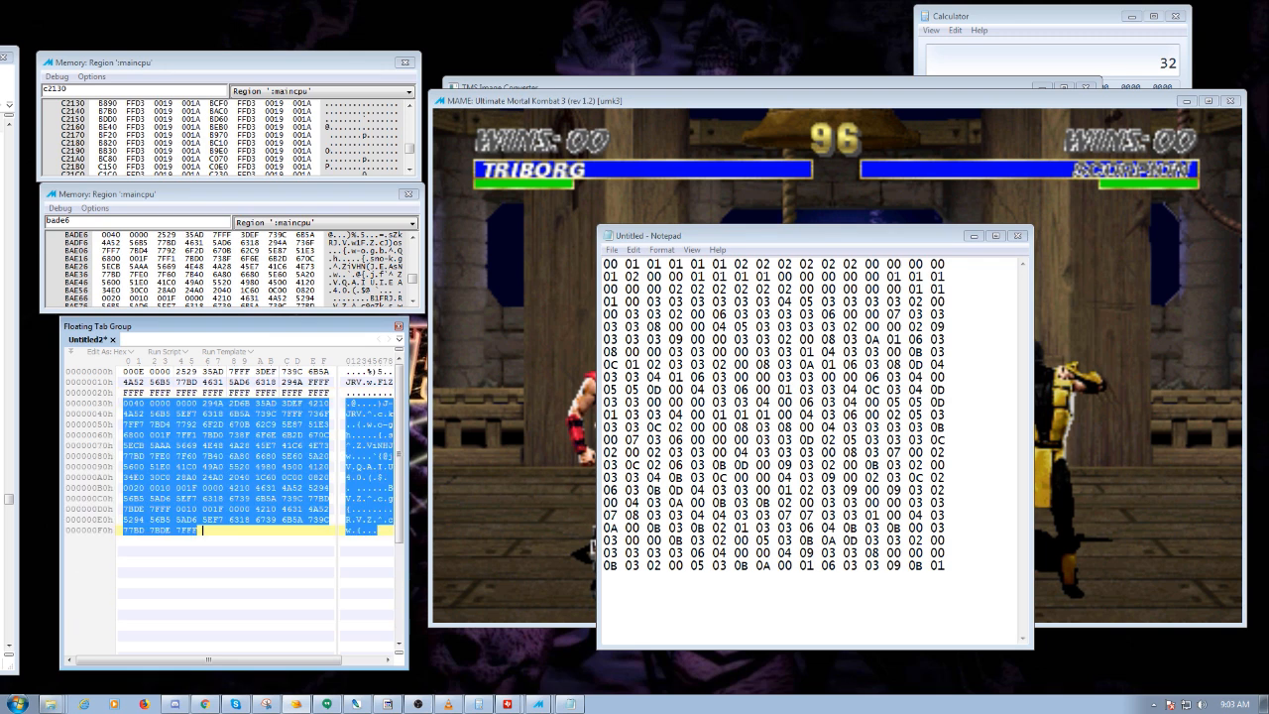
{"action": "left_click", "coordinate": [166, 413]}
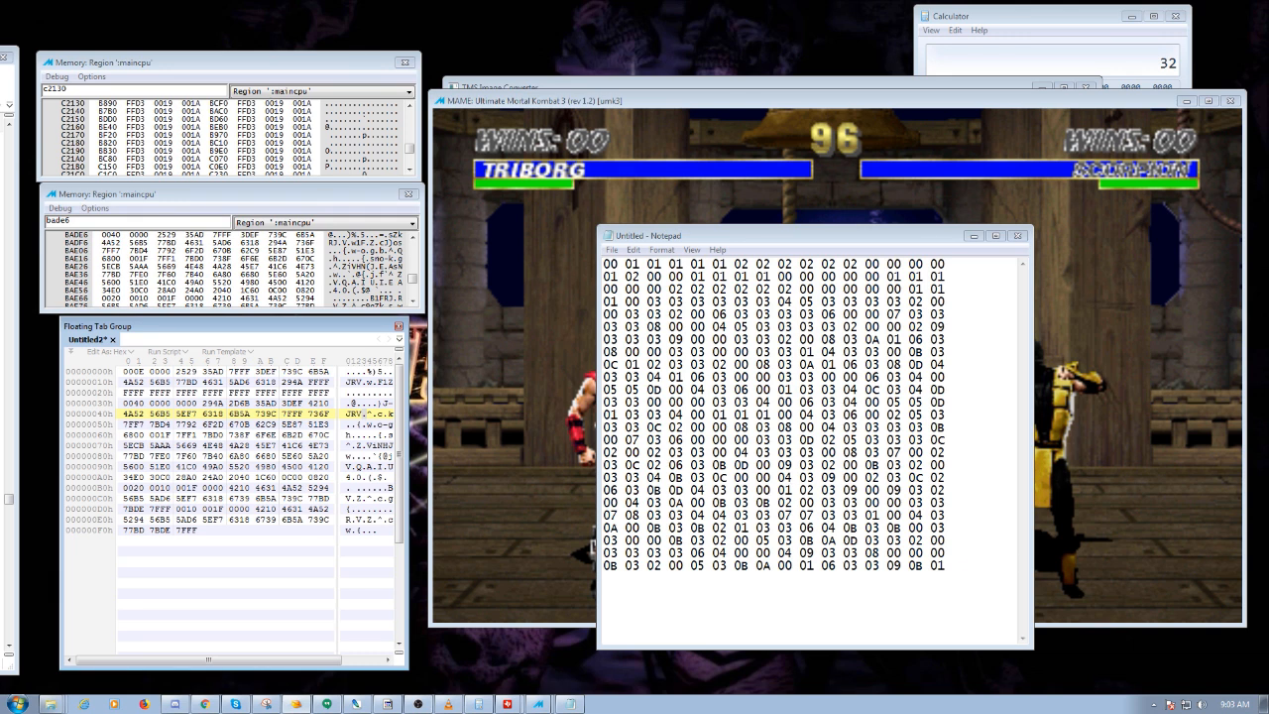
Search Untitled2 for the hex bytes 25 and 24 to find a substitute for palette word 2529.
{"action": "left_click_drag", "start_coordinate": [175, 371], "coordinate": [198, 372]}
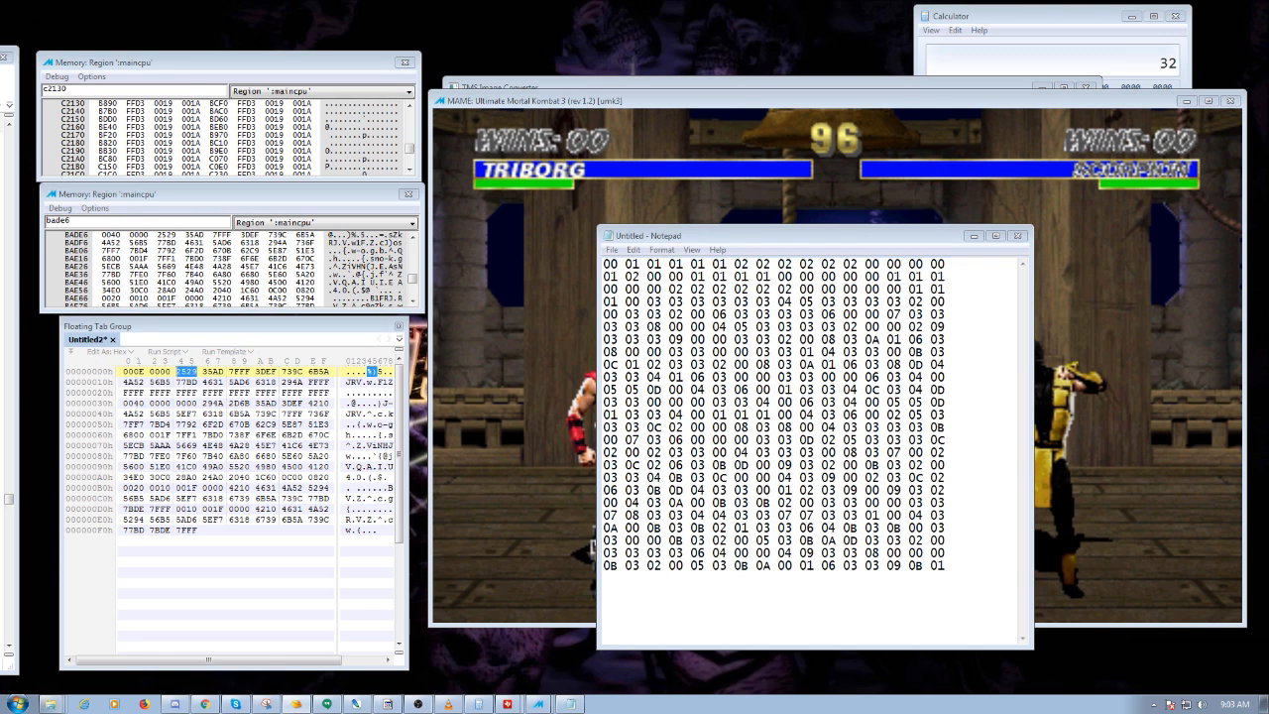
{"action": "left_click", "coordinate": [59, 221]}
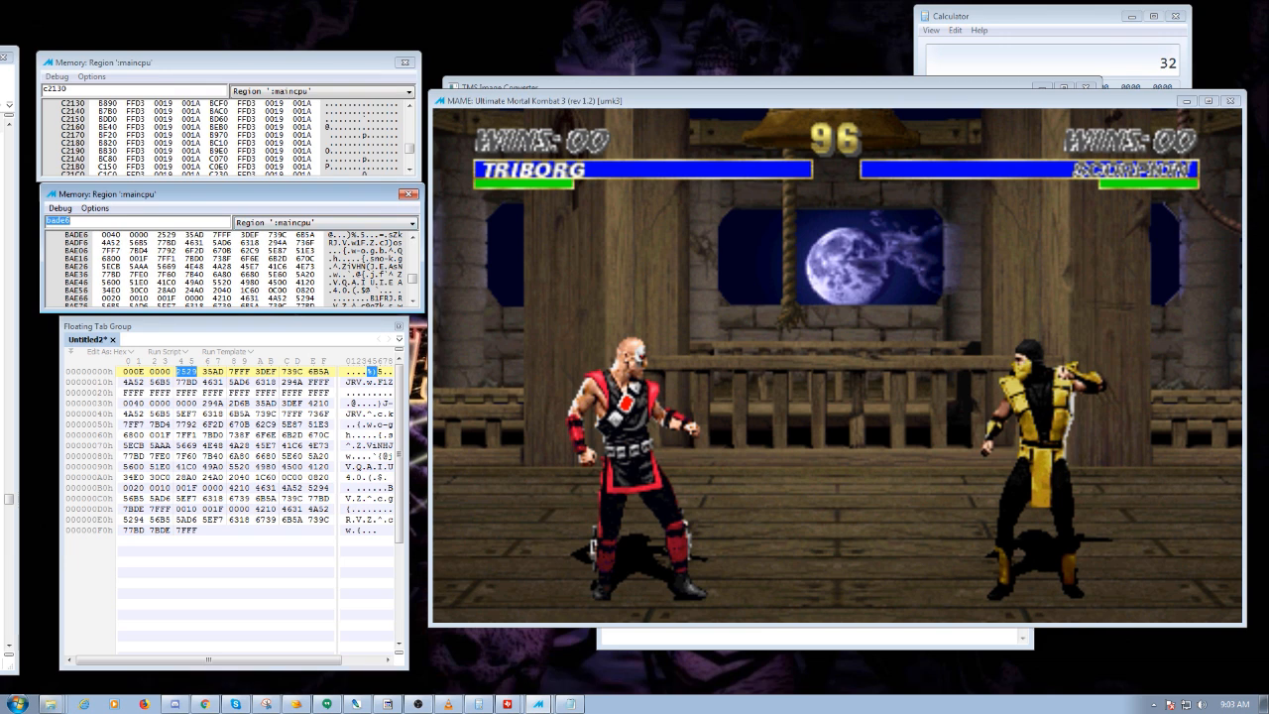
{"action": "left_click", "coordinate": [160, 235]}
{"action": "left_click", "coordinate": [240, 424]}
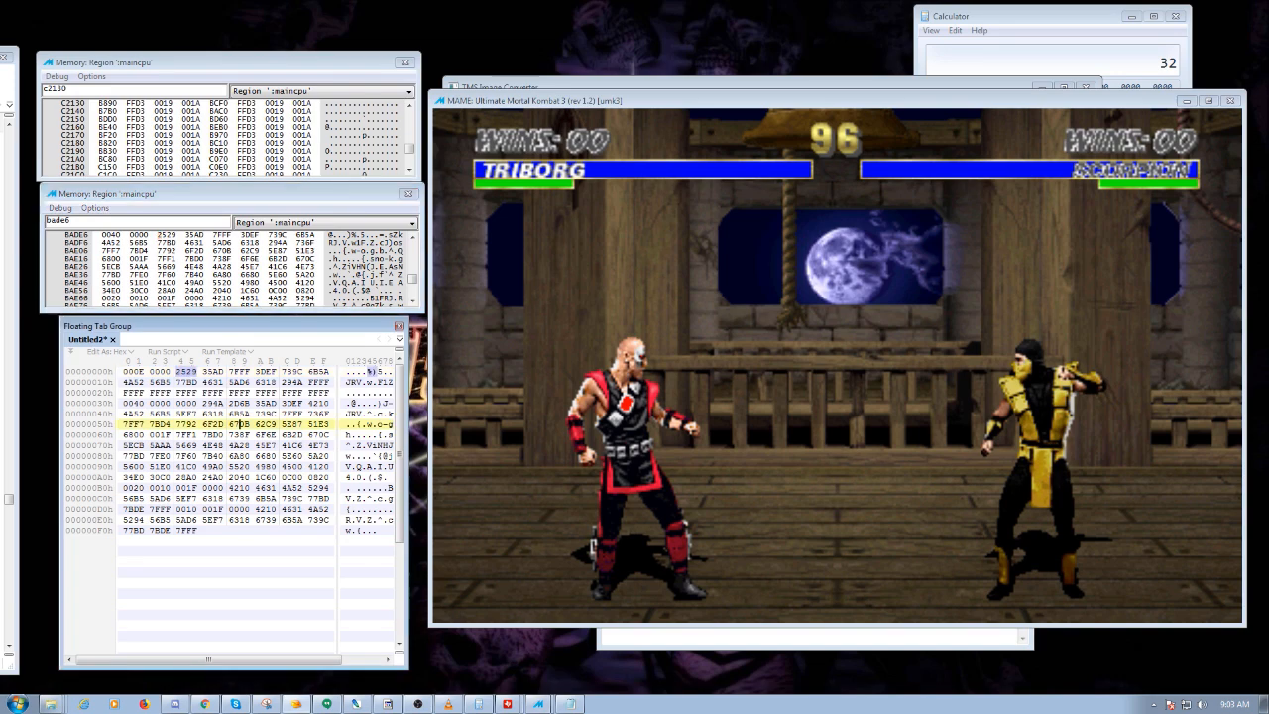
{"action": "key", "text": "ctrl+f"}
{"action": "type", "text": "25"}
{"action": "key", "text": "Return"}
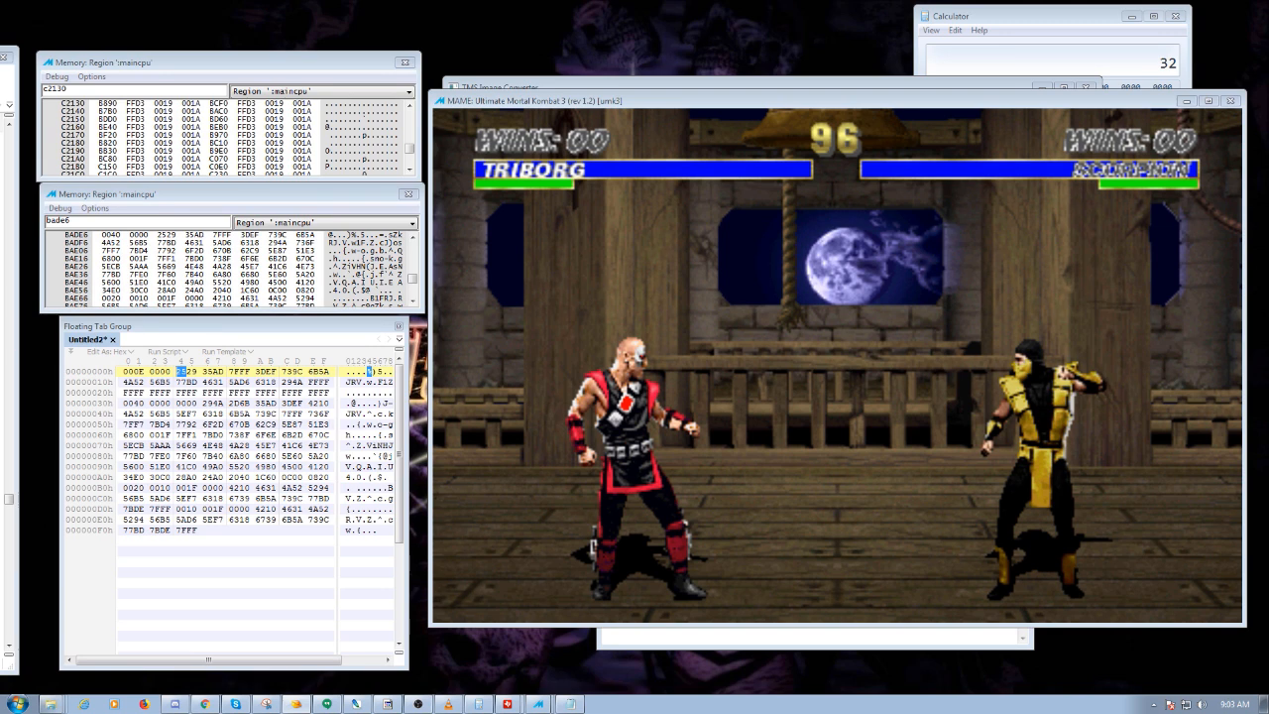
{"action": "key", "text": "ctrl+f"}
{"action": "type", "text": "24"}
{"action": "key", "text": "Return"}
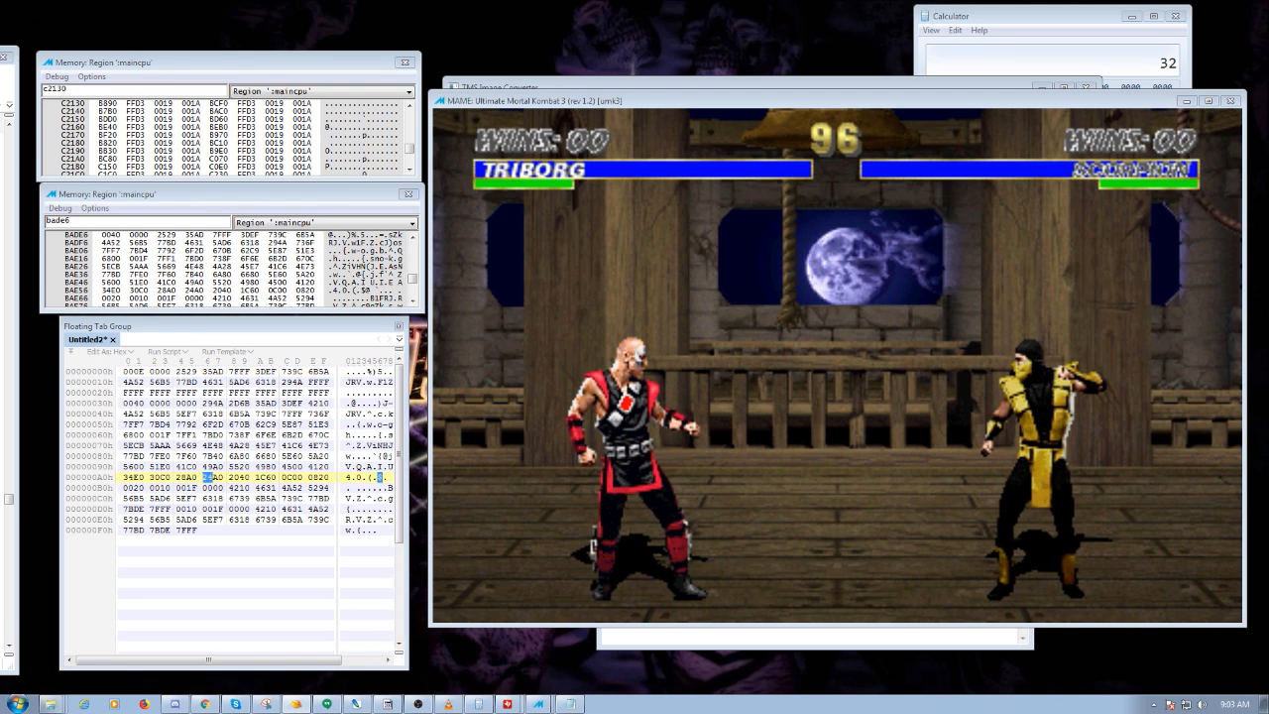
Set the third word at BADE6 to 35AD as a trial substitute for 2529.
{"action": "left_click", "coordinate": [213, 371]}
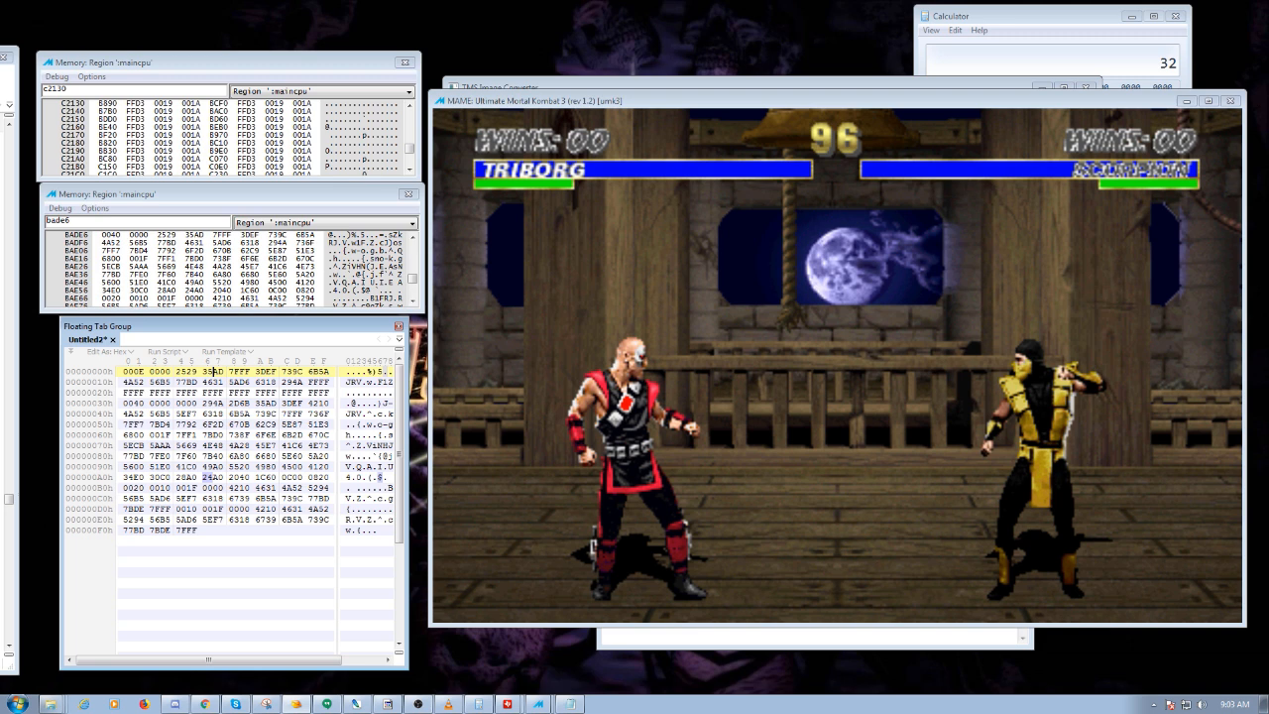
{"action": "left_click", "coordinate": [160, 235]}
{"action": "type", "text": "35AD"}
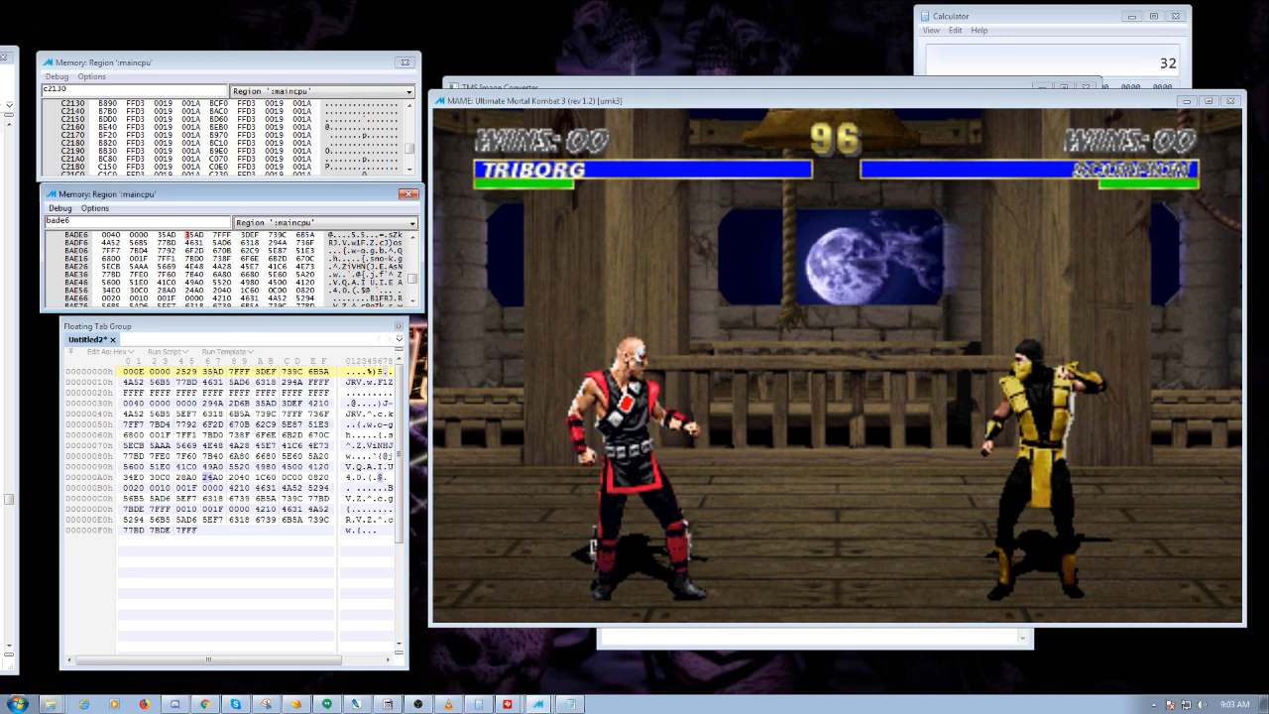
Activate the P1 Drain all Energy Now! cheat to end the round and test the nameplate's colour in a new one.
{"action": "left_click", "coordinate": [557, 338]}
{"action": "key", "text": "Tab"}
{"action": "key", "text": "Down"}
{"action": "key", "text": "Down"}
{"action": "key", "text": "Down"}
{"action": "key", "text": "Down"}
{"action": "key", "text": "Down"}
{"action": "key", "text": "Down"}
{"action": "key", "text": "Down"}
{"action": "key", "text": "Return"}
{"action": "key", "text": "Down"}
{"action": "key", "text": "Down"}
{"action": "key", "text": "Down"}
{"action": "key", "text": "Down"}
{"action": "key", "text": "Down"}
{"action": "key", "text": "Down"}
{"action": "key", "text": "Down"}
{"action": "key", "text": "Down"}
{"action": "key", "text": "Down"}
{"action": "key", "text": "Down"}
{"action": "key", "text": "Down"}
{"action": "key", "text": "Down"}
{"action": "key", "text": "Down"}
{"action": "key", "text": "Down"}
{"action": "key", "text": "Down"}
{"action": "key", "text": "Down"}
{"action": "key", "text": "Down"}
{"action": "key", "text": "Down"}
{"action": "key", "text": "Down"}
{"action": "key", "text": "Down"}
{"action": "key", "text": "Return"}
{"action": "key", "text": "Tab"}
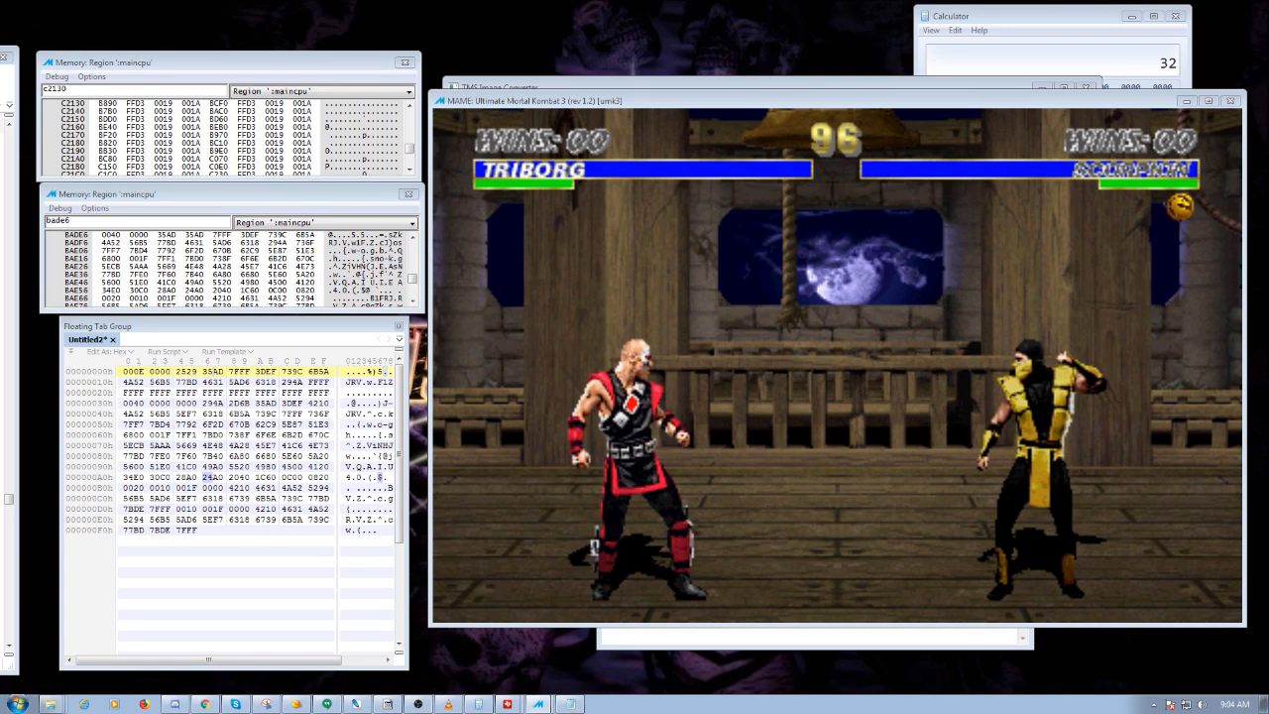
Search Untitled2 for the hex bytes 35AD to locate that colour in the pasted original palette.
{"action": "key", "text": "alt+Tab"}
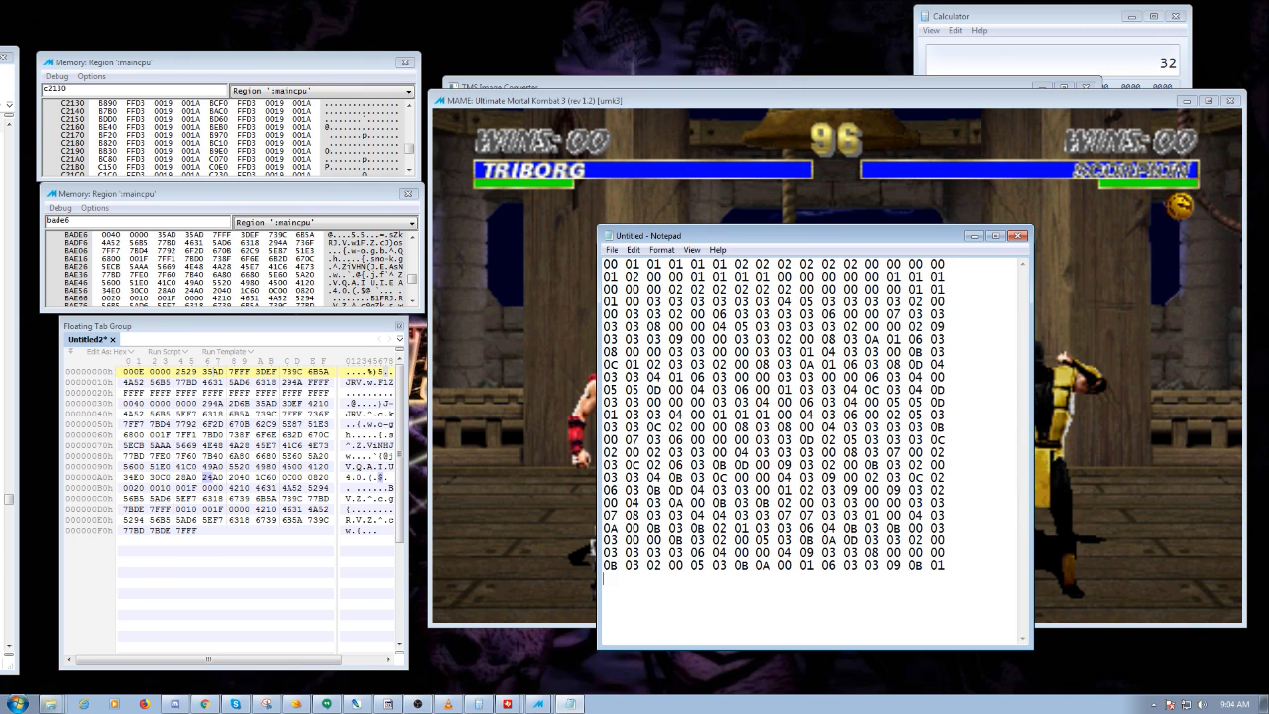
{"action": "left_click", "coordinate": [212, 371]}
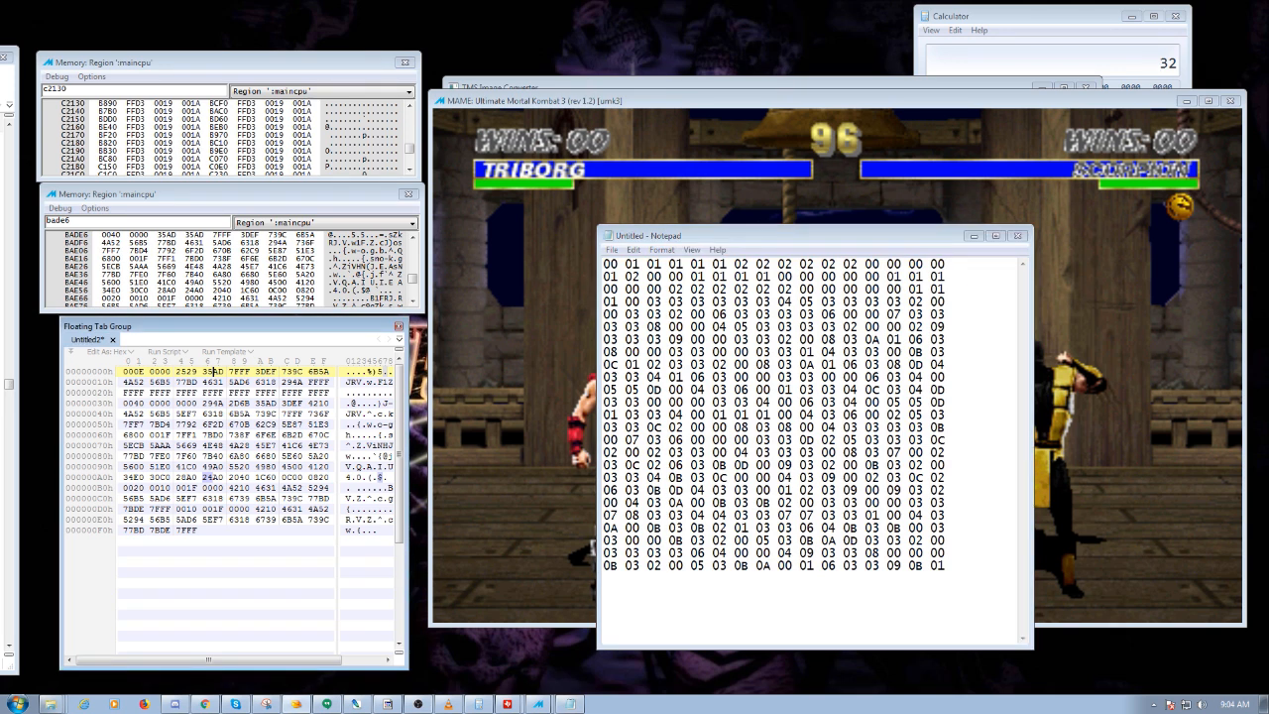
{"action": "left_click", "coordinate": [8, 371]}
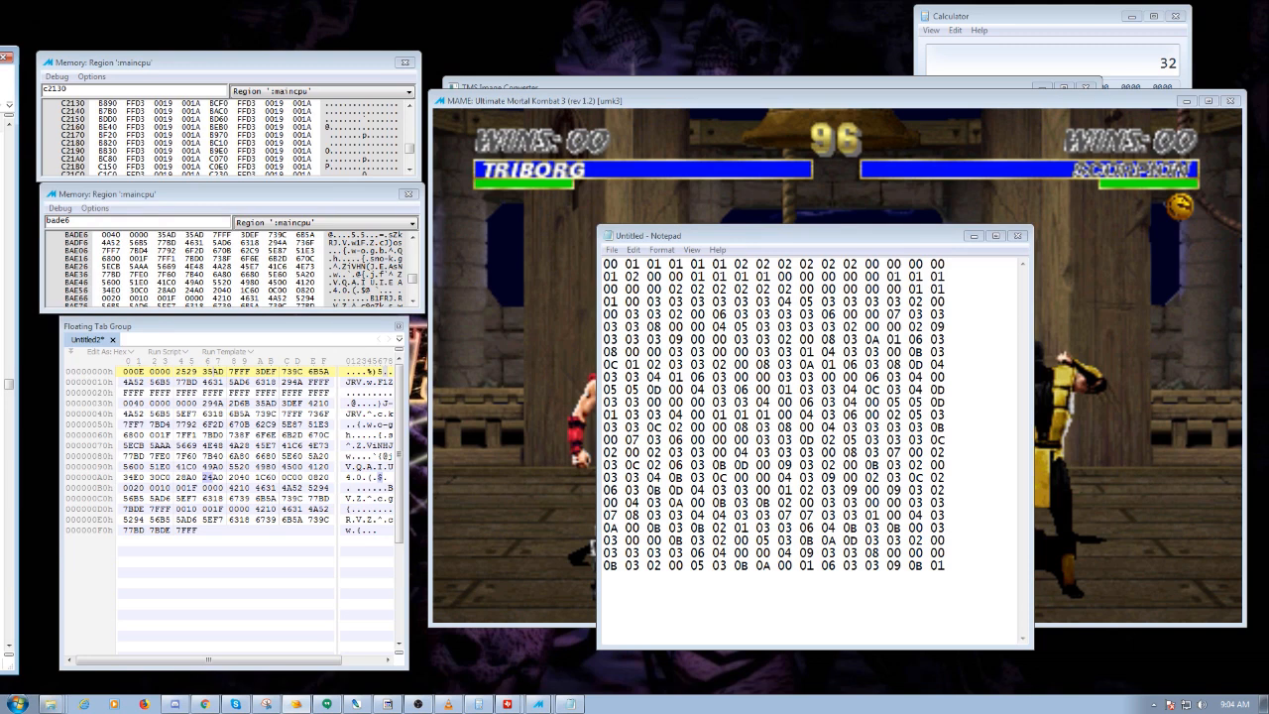
{"action": "left_click", "coordinate": [176, 382]}
{"action": "key", "text": "ctrl+f"}
{"action": "type", "text": "35ad"}
{"action": "key", "text": "Return"}
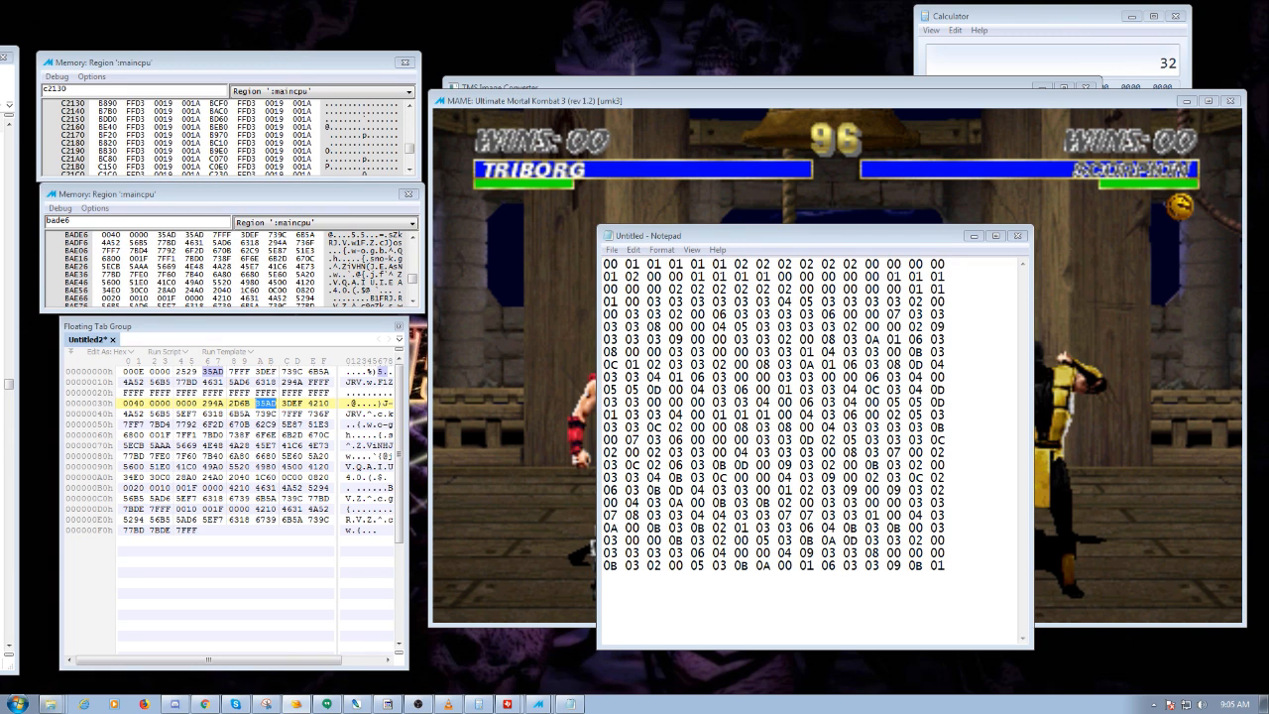
Open the find-and-replace dialog for the nameplate graphics bytes in Notepad.
{"action": "left_click", "coordinate": [646, 363]}
{"action": "key", "text": "ctrl+f"}
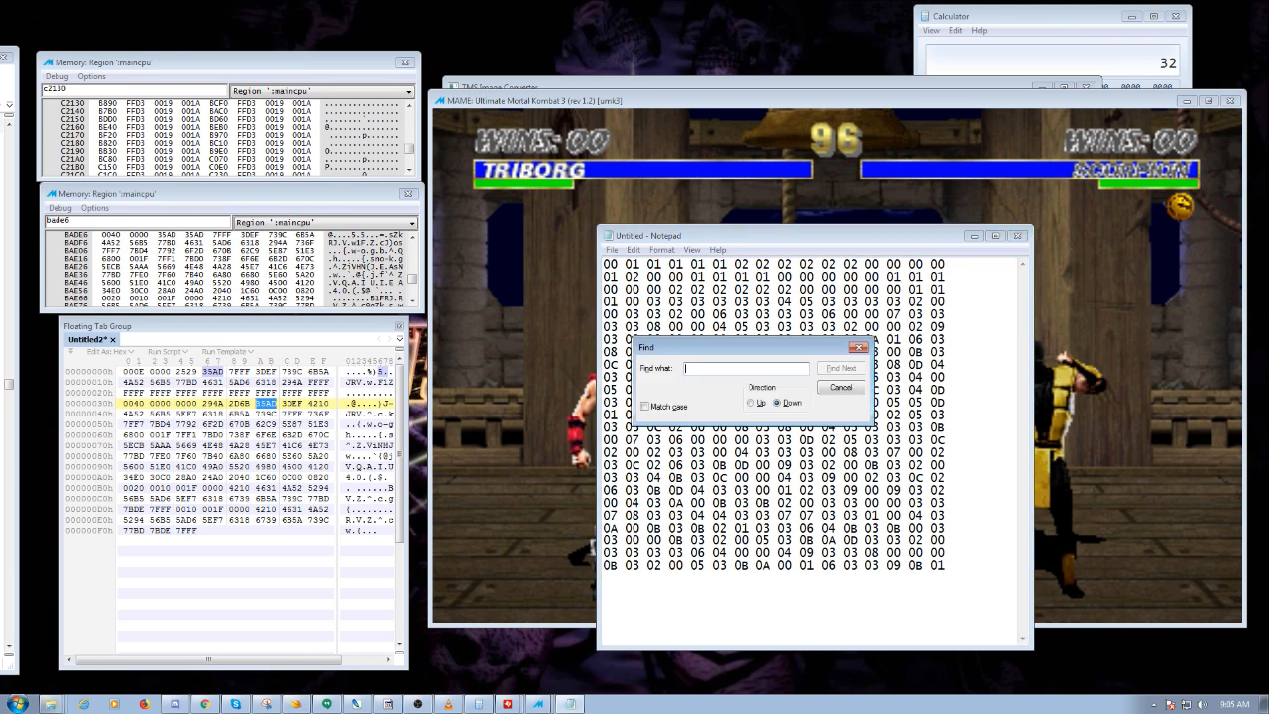
{"action": "key", "text": "Escape"}
{"action": "key", "text": "ctrl+h"}
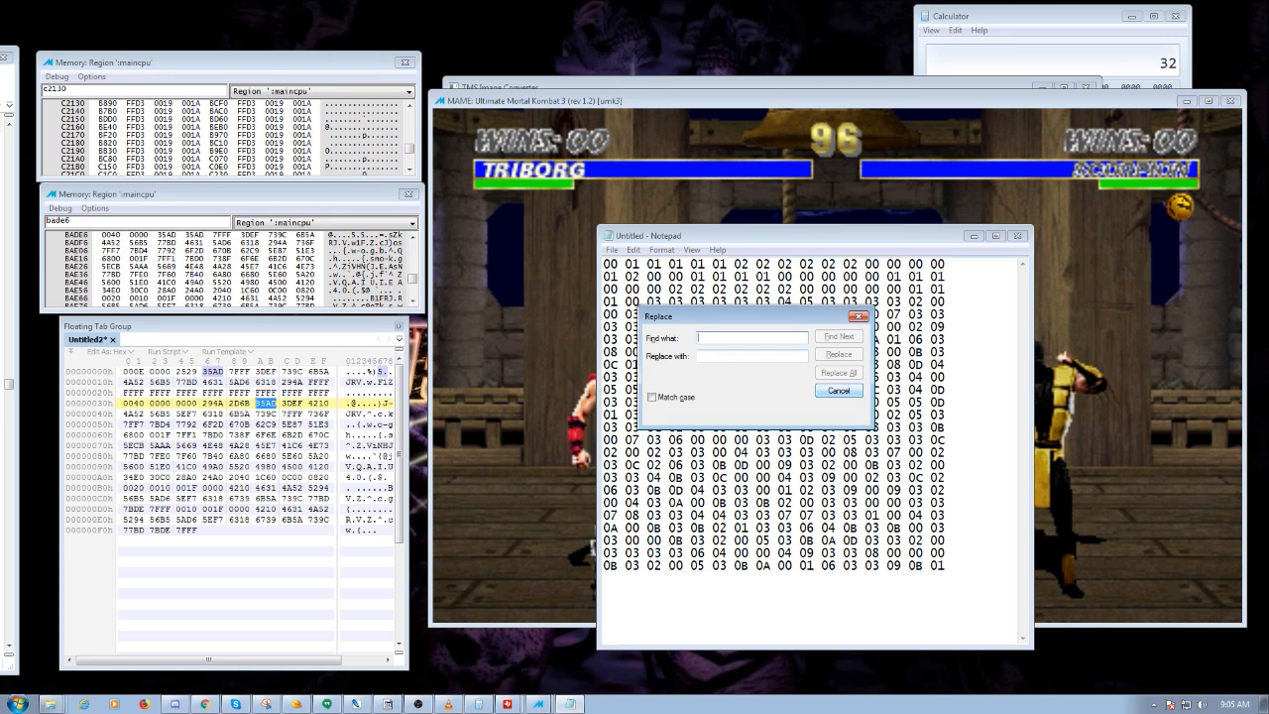
Set the third word at BADE6 to 294A and activate the P2 Drain all Energy Now! cheat to test the colour in a new round.
{"action": "key", "text": "alt+Tab"}
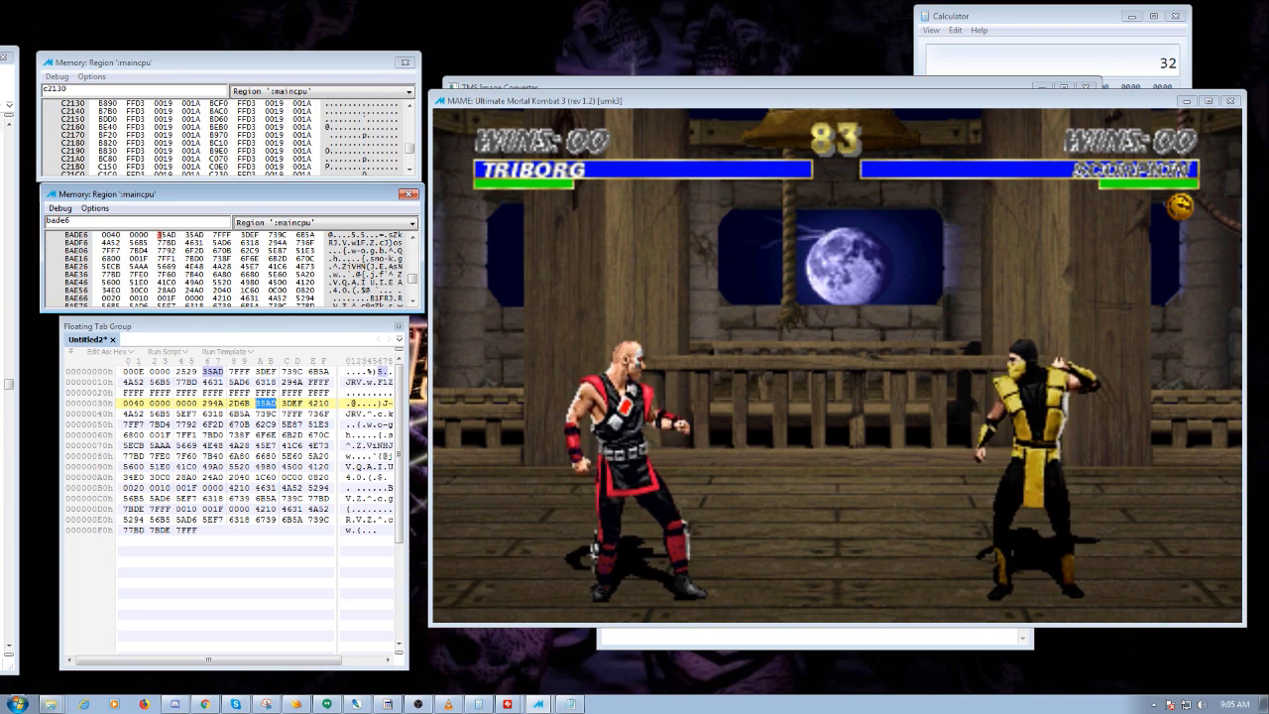
{"action": "type", "text": "4A"}
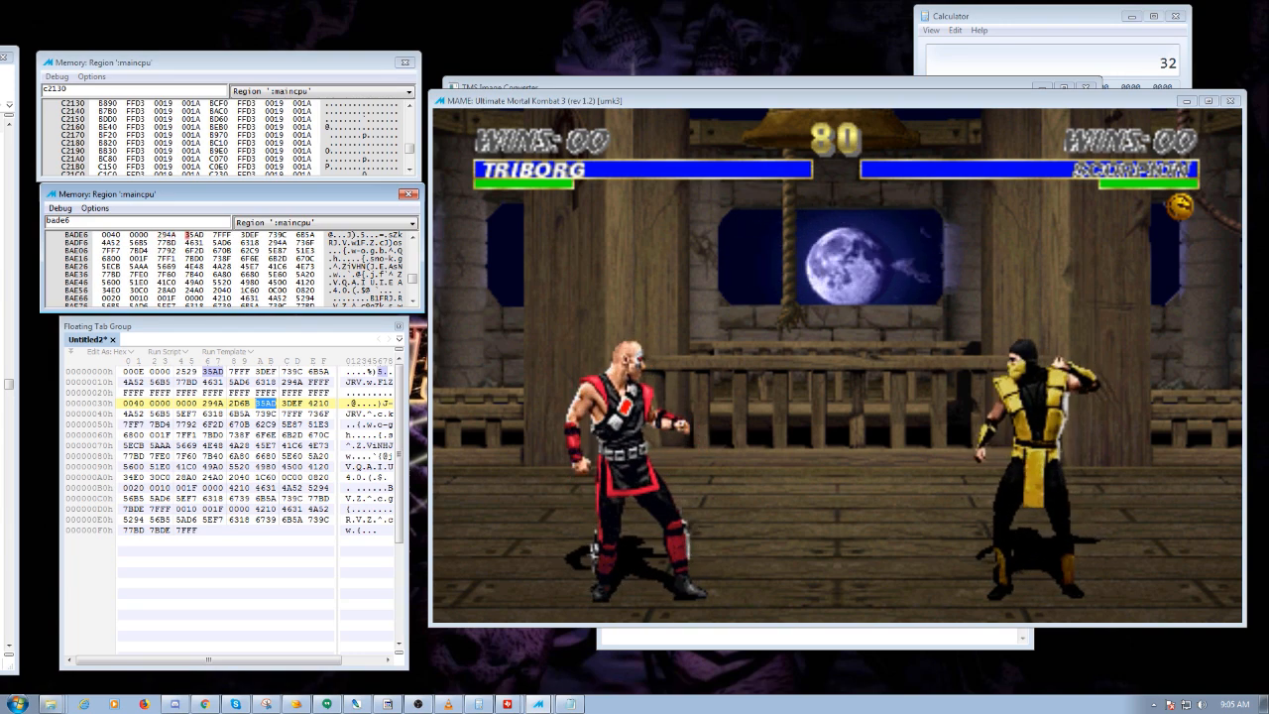
{"action": "key", "text": "alt+Tab"}
{"action": "key", "text": "Tab"}
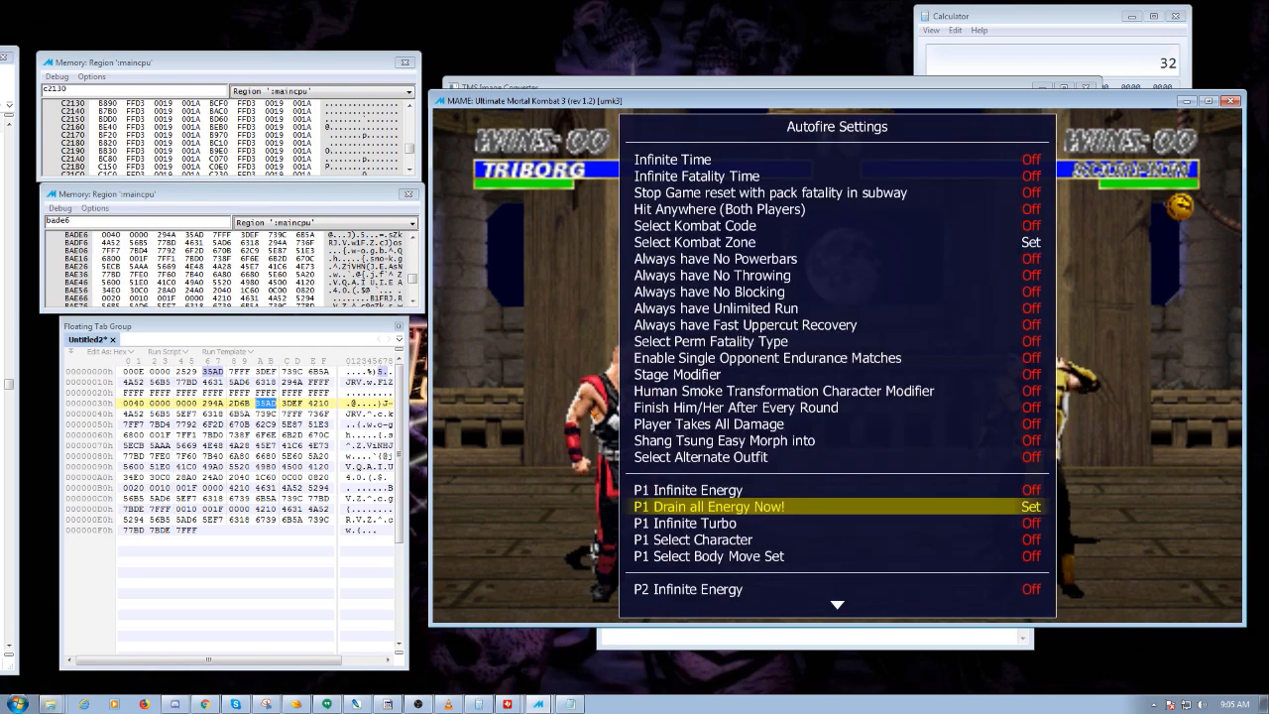
{"action": "key", "text": "Down"}
{"action": "key", "text": "Down"}
{"action": "key", "text": "Down"}
{"action": "key", "text": "Down"}
{"action": "key", "text": "Down"}
{"action": "key", "text": "Return"}
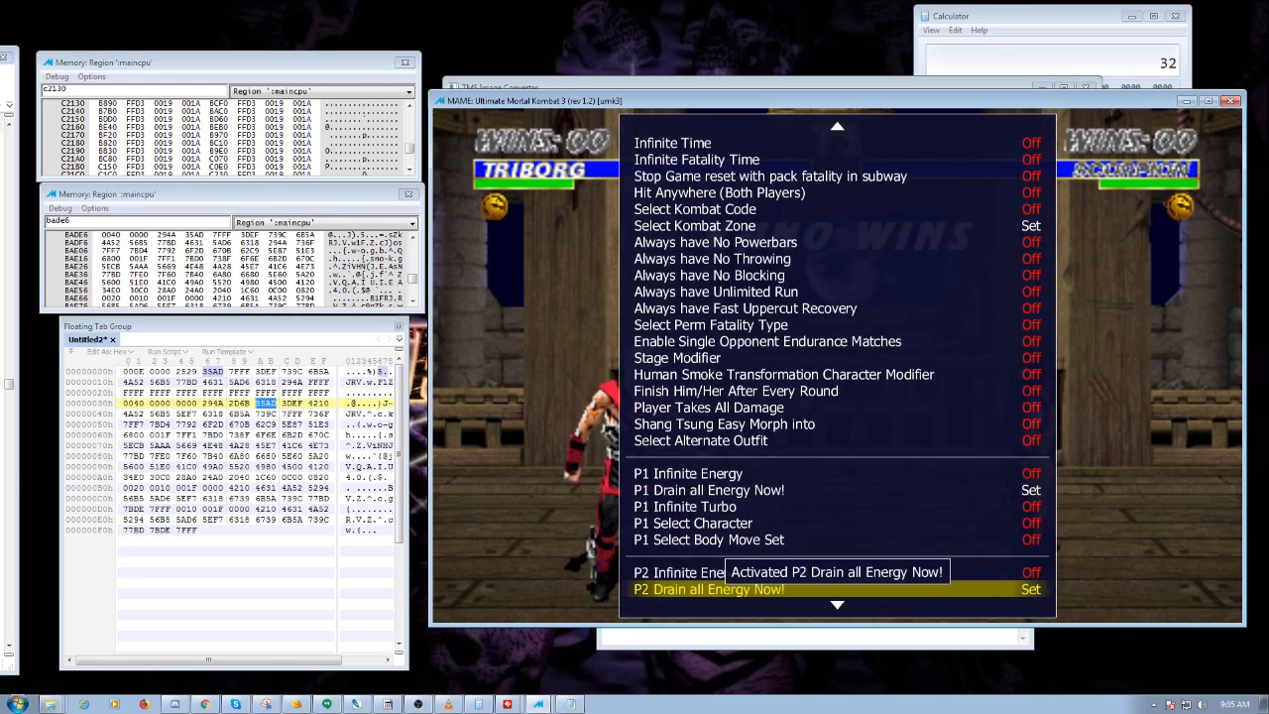
{"action": "key", "text": "Tab"}
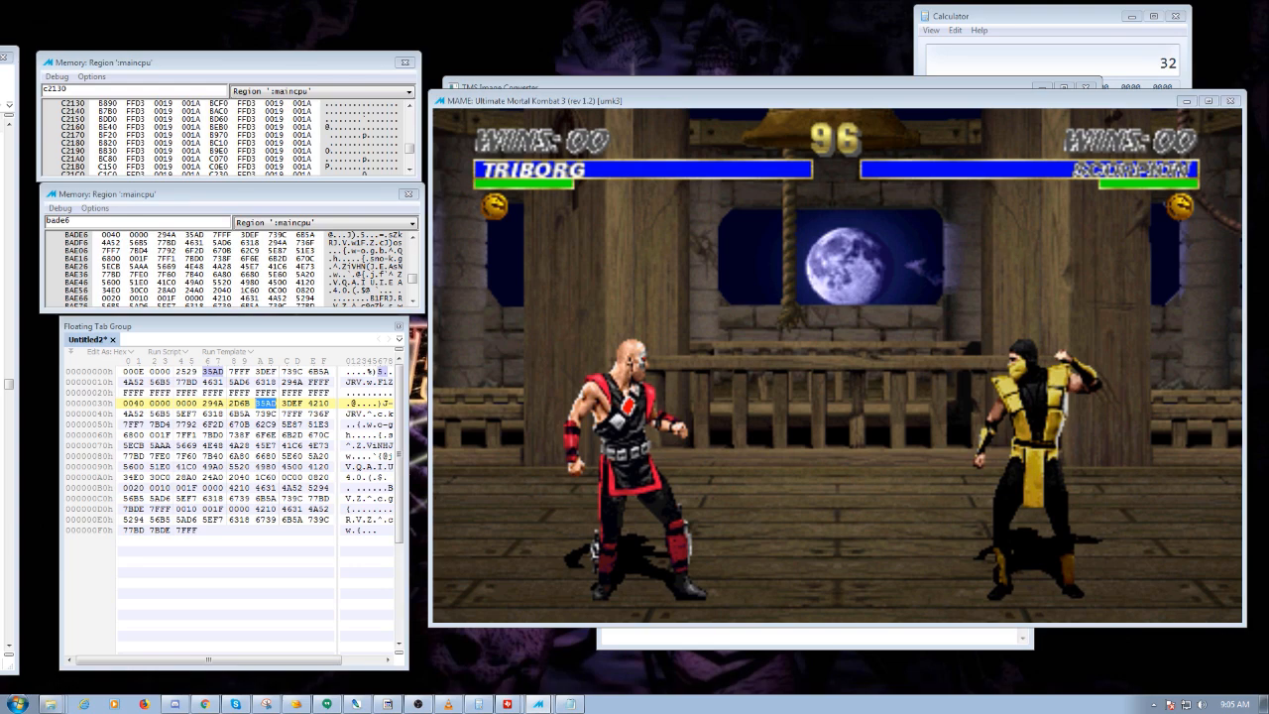
Search Untitled2 for the hex bytes 294A to find that colour's index in the original palette.
{"action": "left_click", "coordinate": [239, 392]}
{"action": "left_click", "coordinate": [753, 637]}
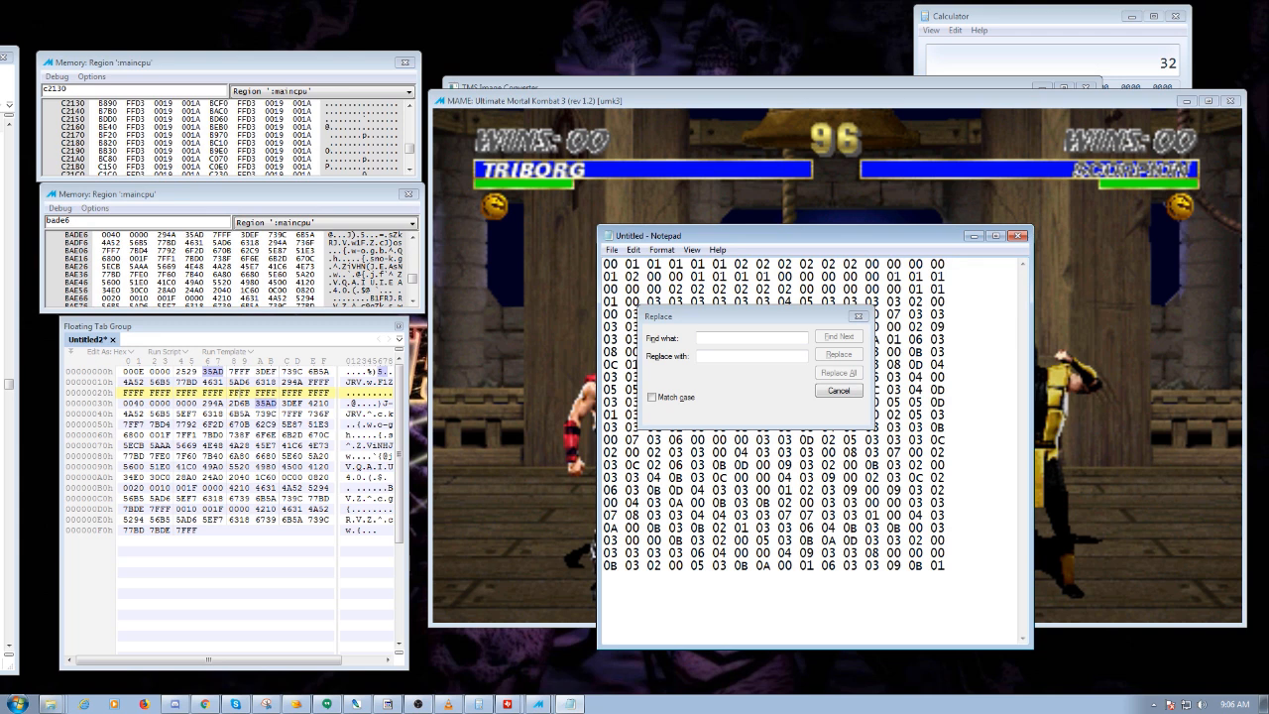
{"action": "left_click", "coordinate": [128, 372]}
{"action": "key", "text": "ctrl+f"}
{"action": "type", "text": "294a"}
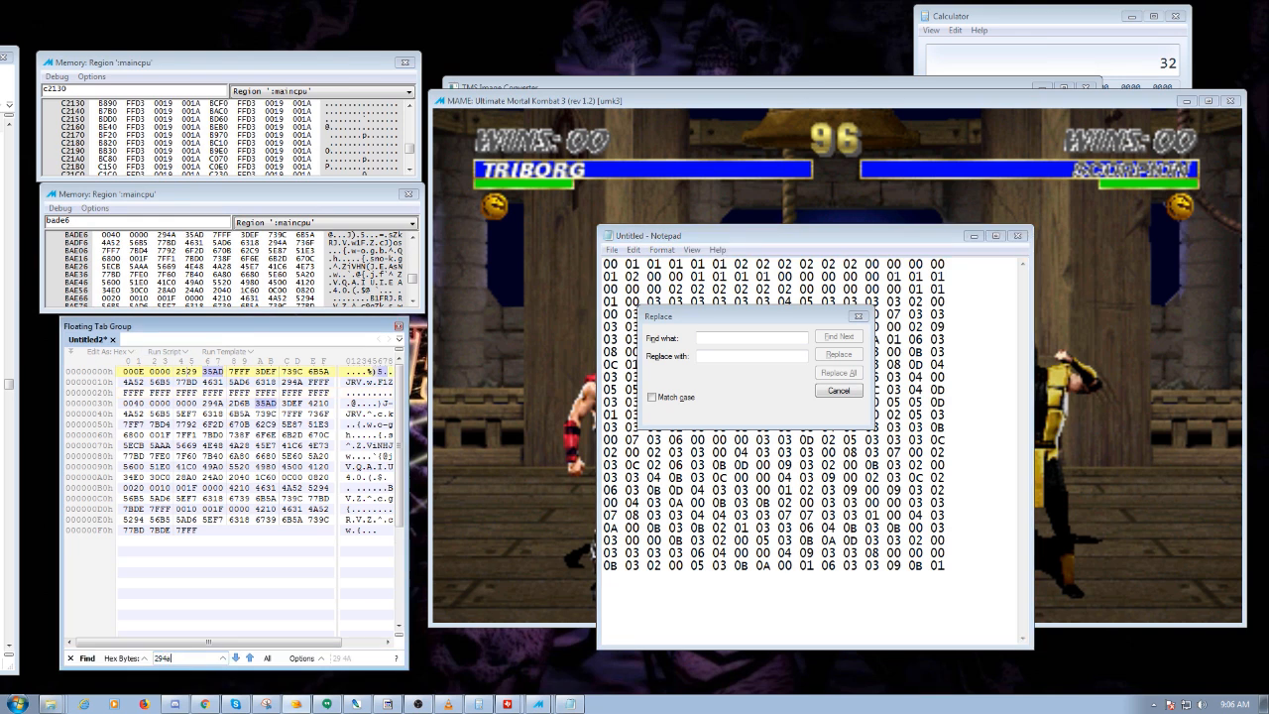
{"action": "key", "text": "Return"}
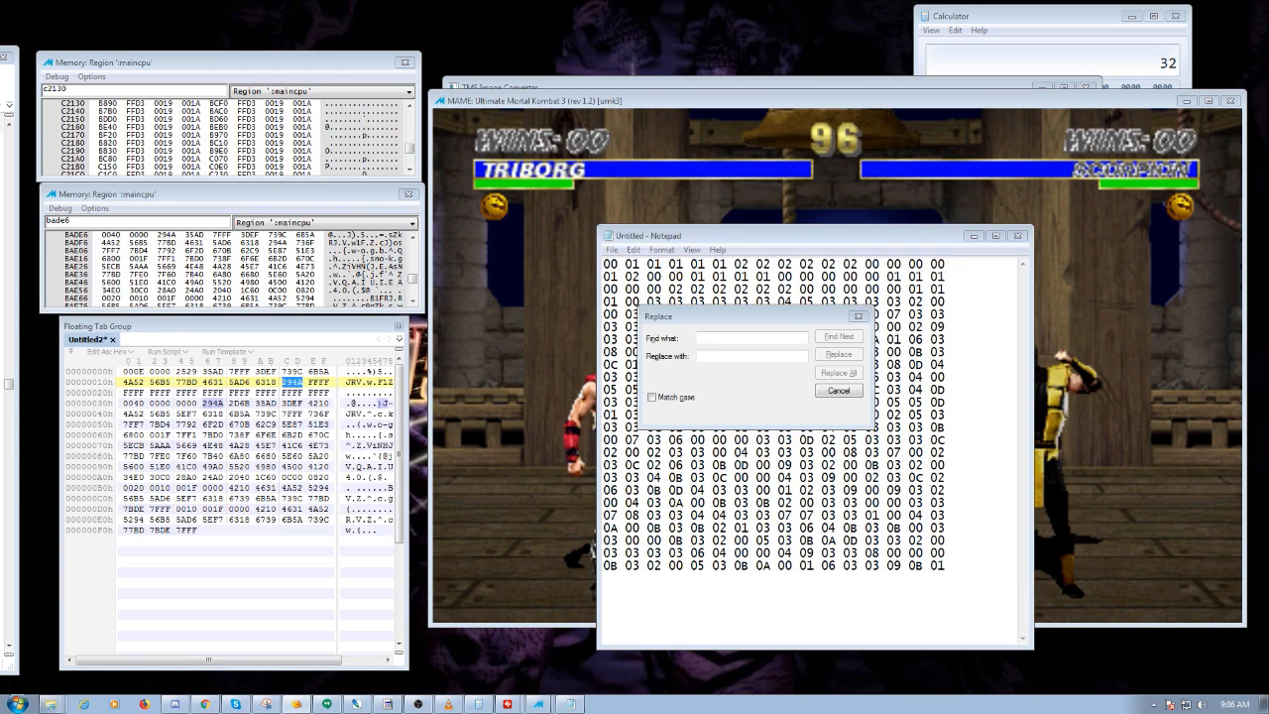
Replace every 01 in the Notepad graphics bytes with the placeholder o2.
{"action": "type", "text": "01"}
{"action": "key", "text": "Tab"}
{"action": "type", "text": "02"}
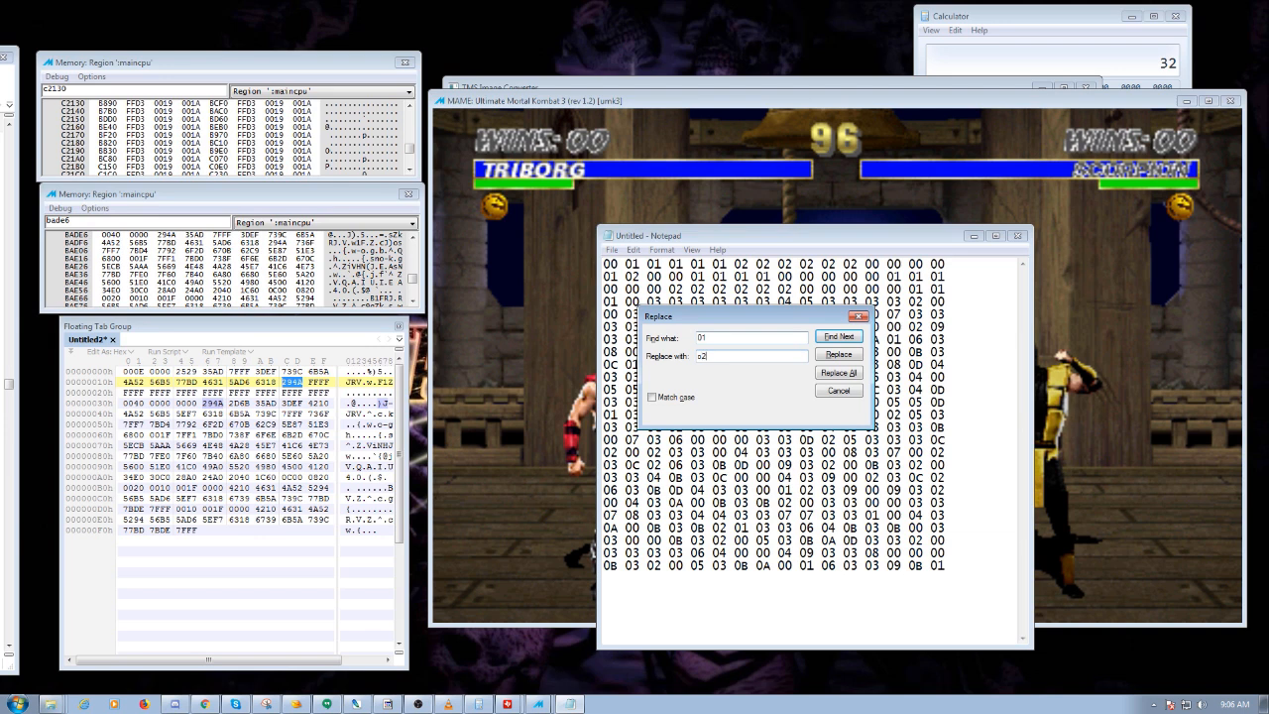
{"action": "left_click_drag", "start_coordinate": [733, 316], "coordinate": [660, 413]}
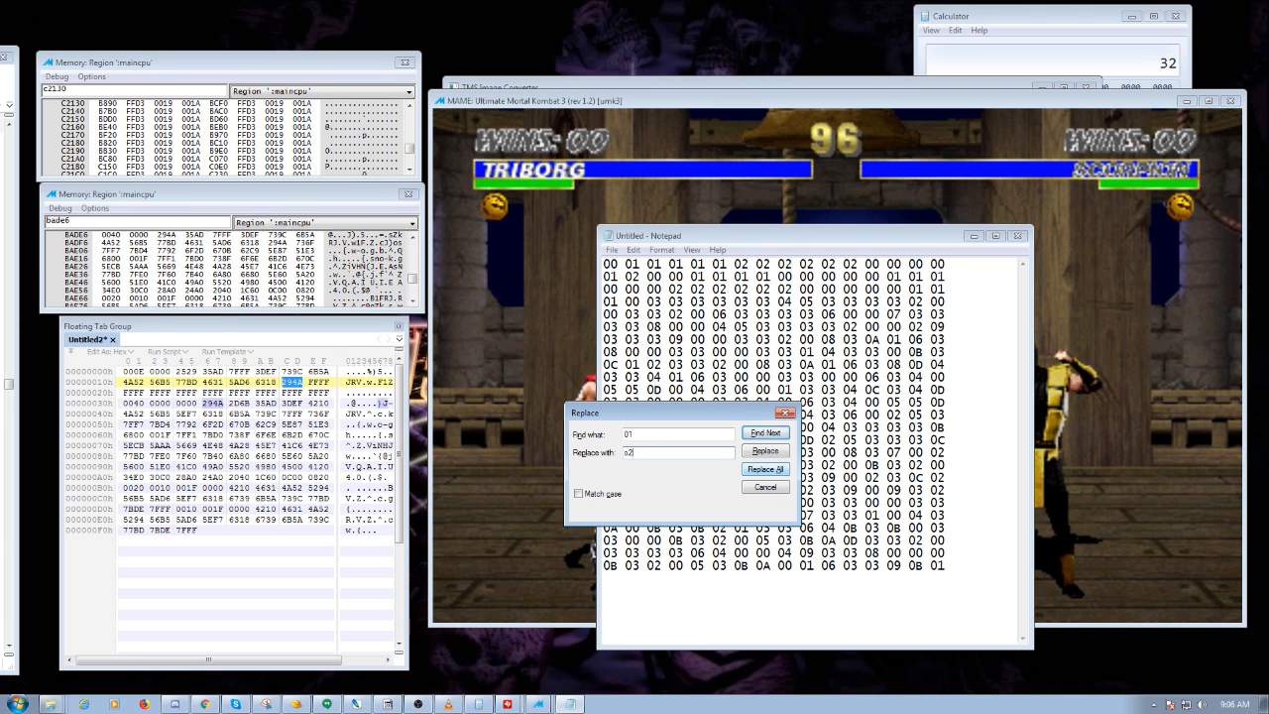
{"action": "key", "text": "alt+a"}
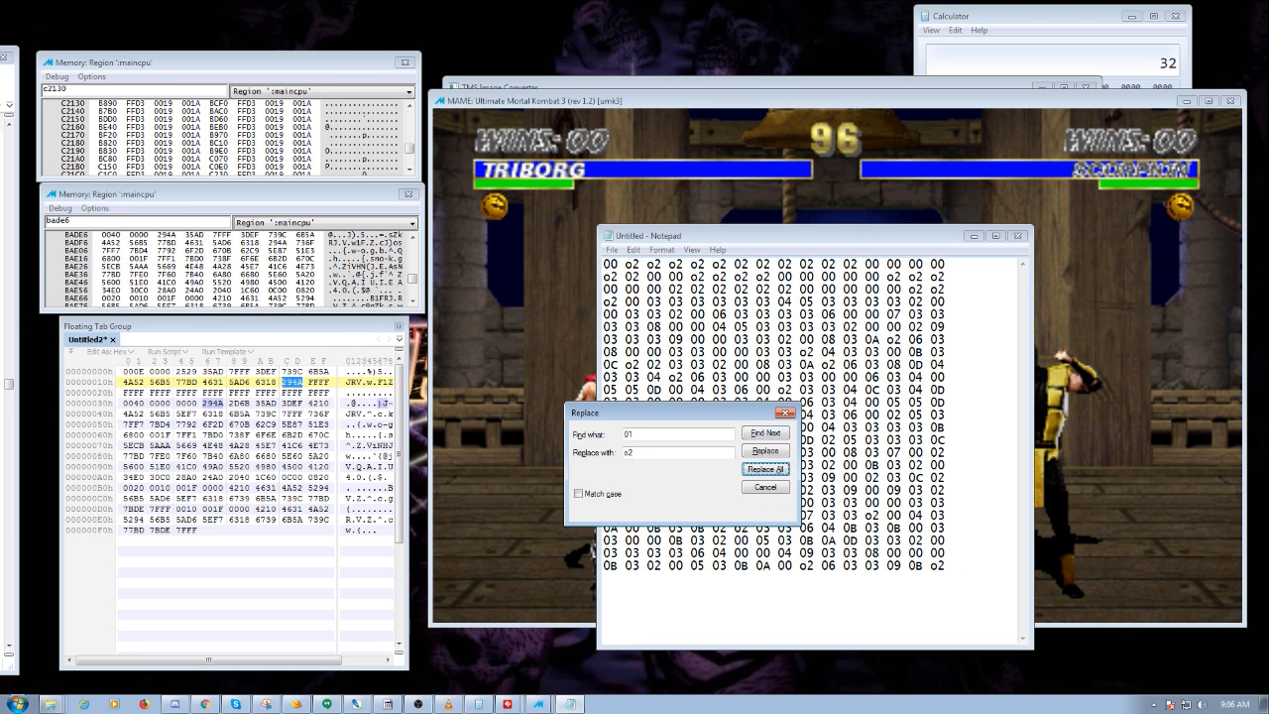
Look up the hex bytes 35AD in Untitled2 and replace every 02 in the Notepad graphics bytes with o4.
{"action": "key", "text": "alt+n"}
{"action": "type", "text": "02"}
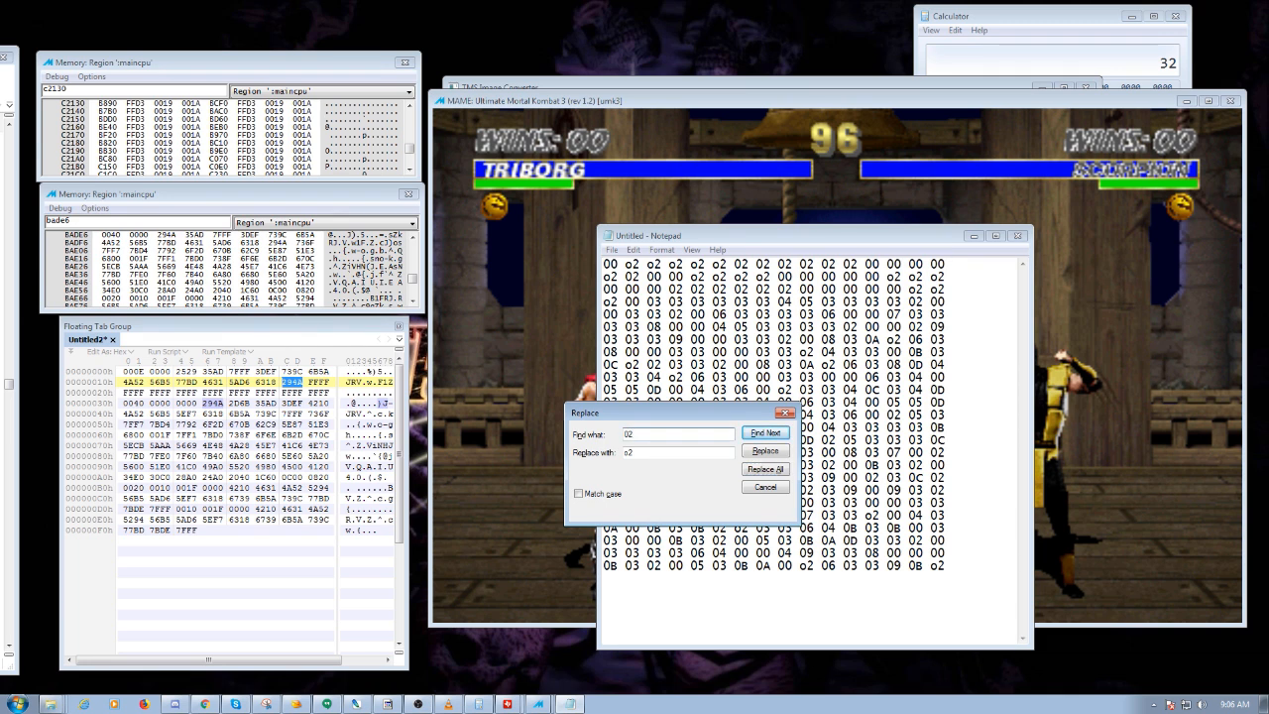
{"action": "left_click", "coordinate": [208, 372]}
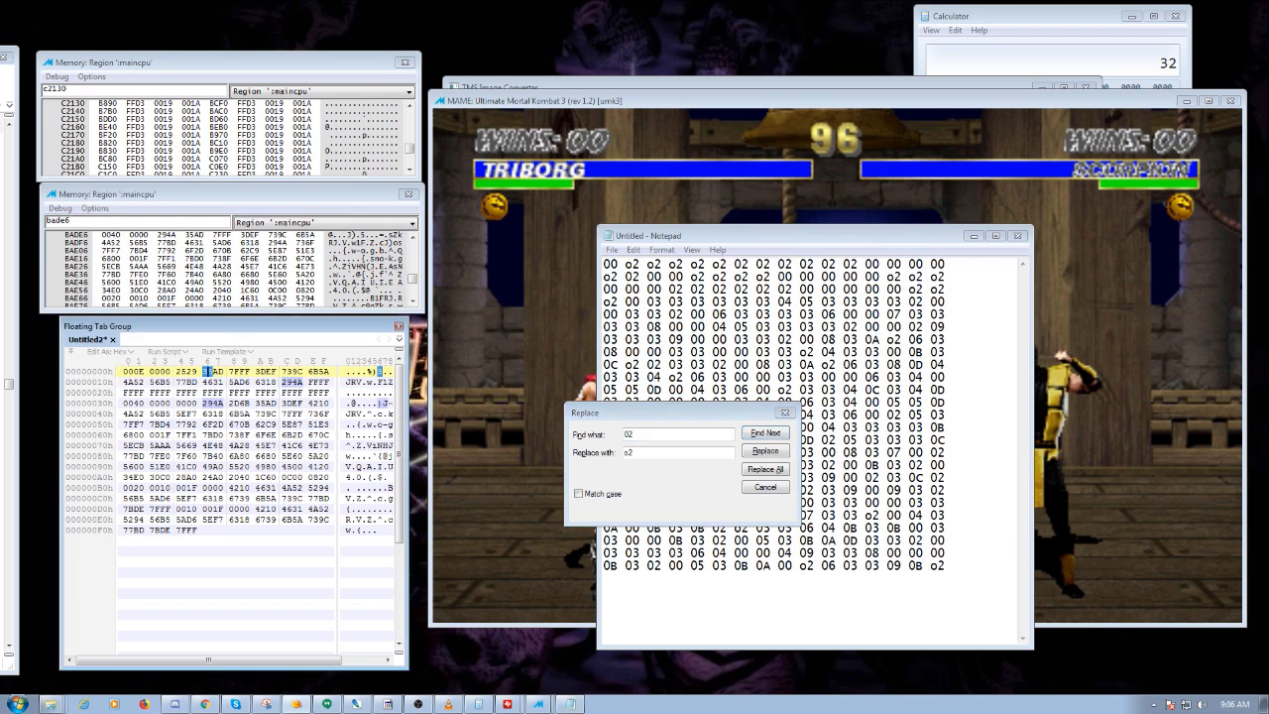
{"action": "key", "text": "ctrl+f"}
{"action": "type", "text": "35ad"}
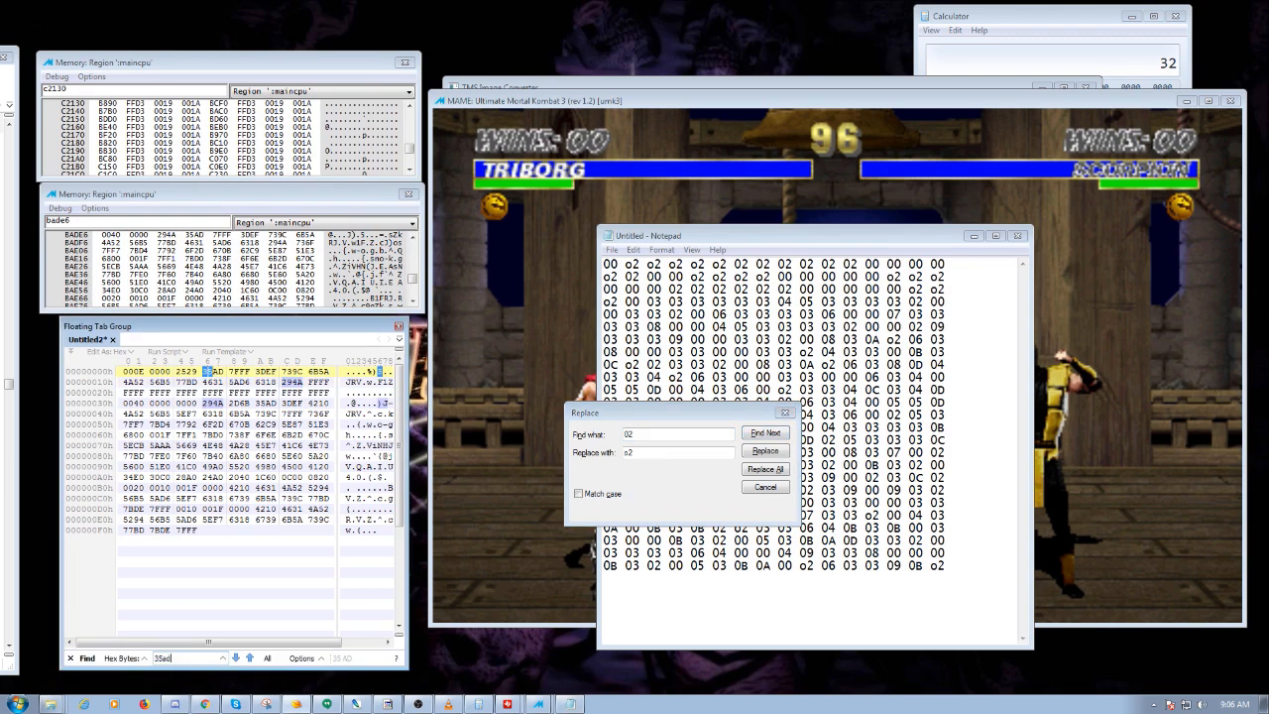
{"action": "key", "text": "Return"}
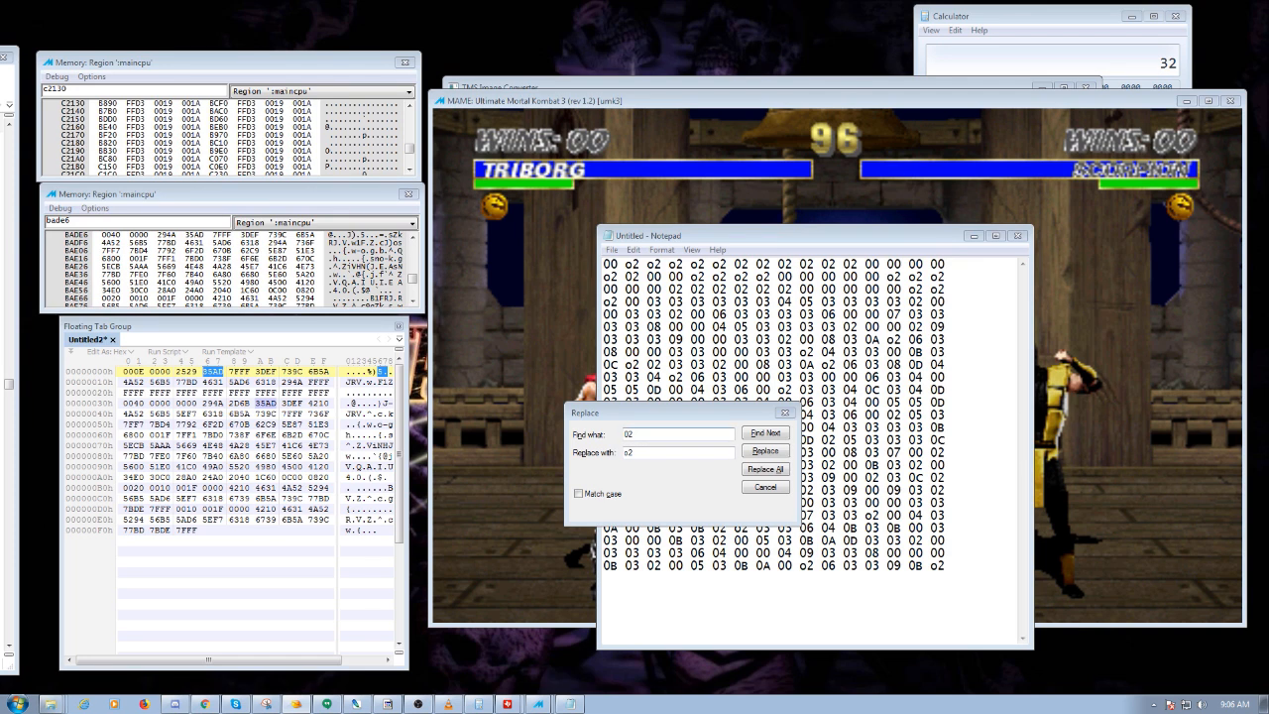
{"action": "double_click", "coordinate": [629, 453]}
{"action": "type", "text": "o4"}
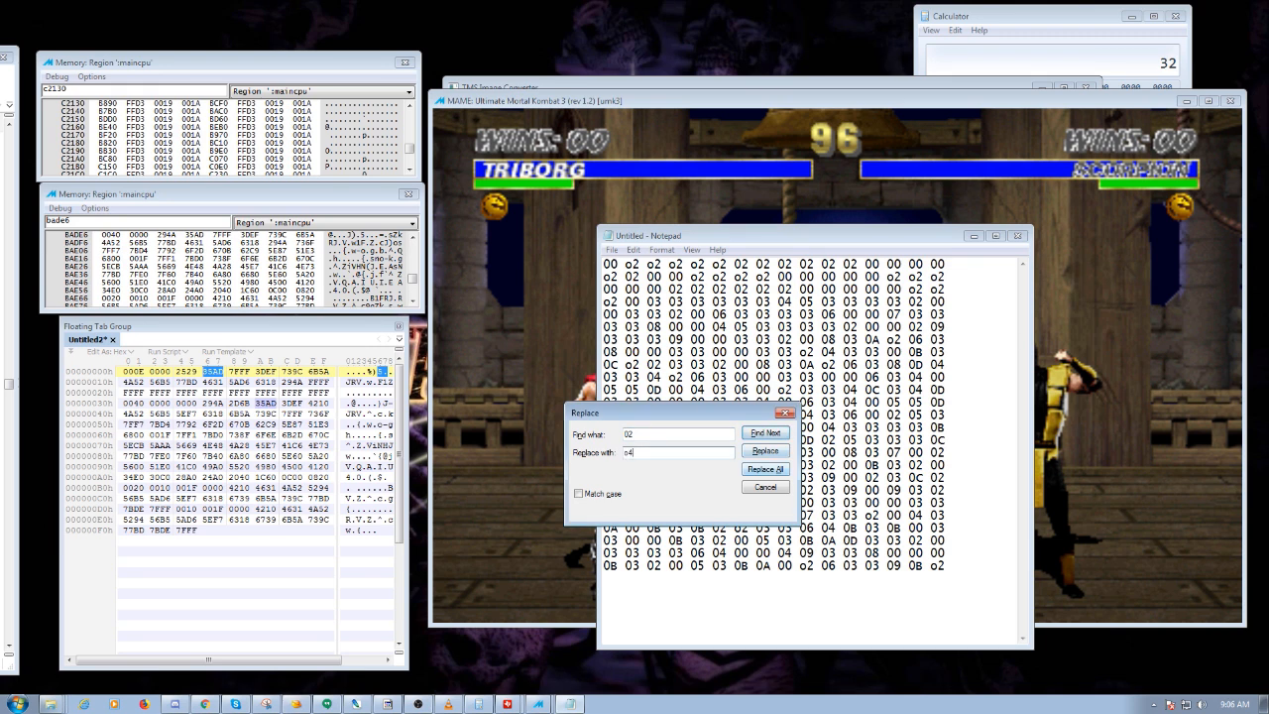
{"action": "key", "text": "alt+a"}
Search Untitled2 for the hex bytes 7FFF to locate that colour in the original palette.
{"action": "left_click", "coordinate": [188, 403]}
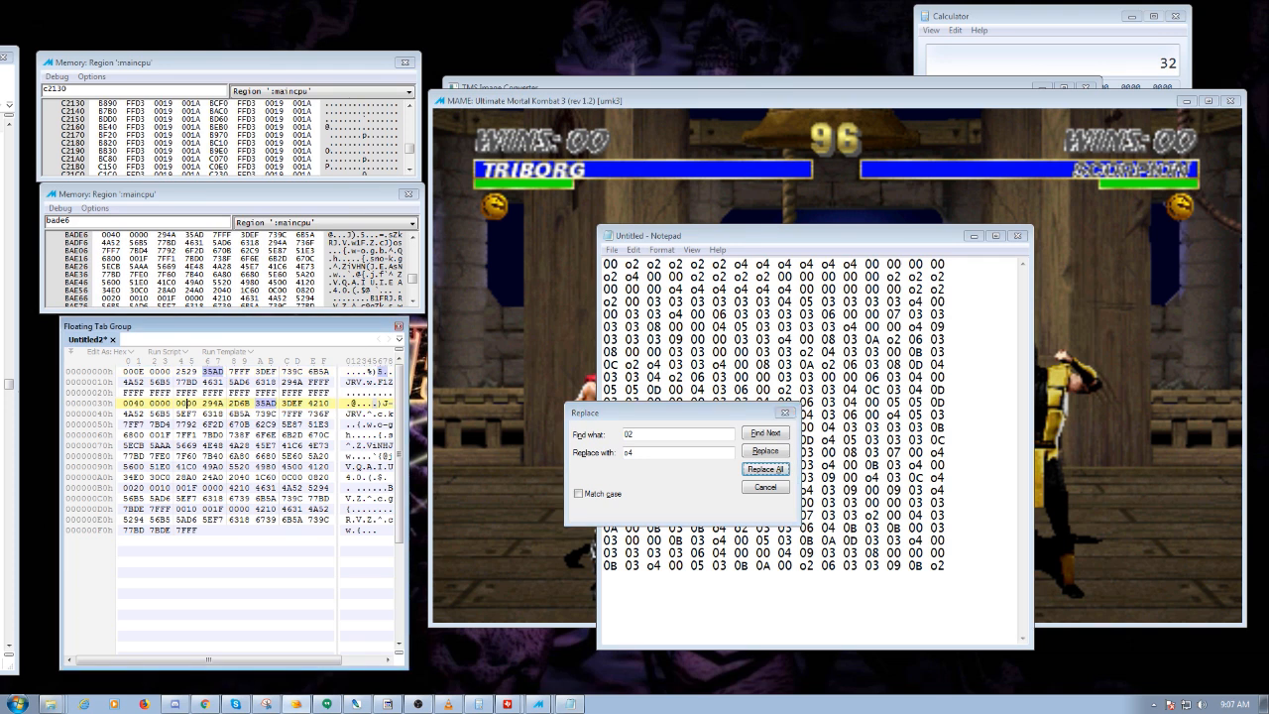
{"action": "key", "text": "ctrl+f"}
{"action": "type", "text": "7fff"}
{"action": "key", "text": "Return"}
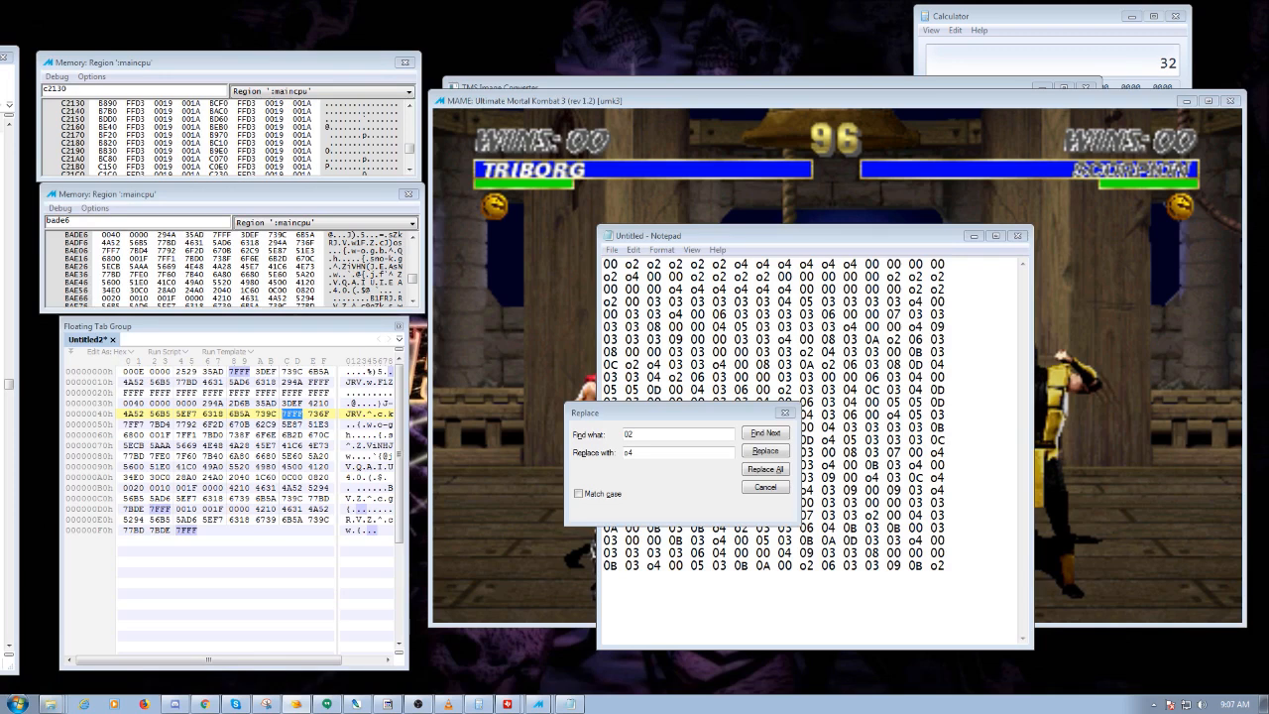
Replace every 03 in the Notepad graphics bytes with the placeholder oD.
{"action": "left_click", "coordinate": [666, 453]}
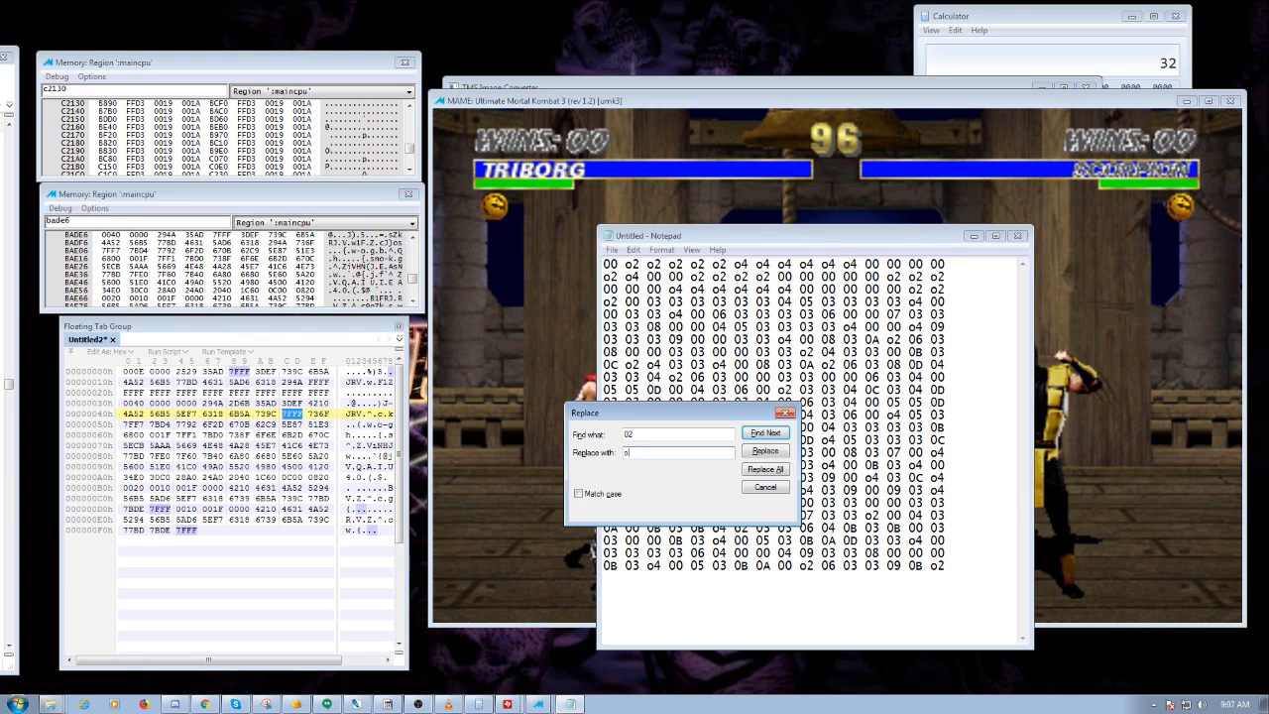
{"action": "key", "text": "shift+Tab"}
{"action": "type", "text": "03"}
{"action": "key", "text": "Tab"}
{"action": "type", "text": "oD"}
{"action": "key", "text": "Return"}
{"action": "key", "text": "alt+a"}
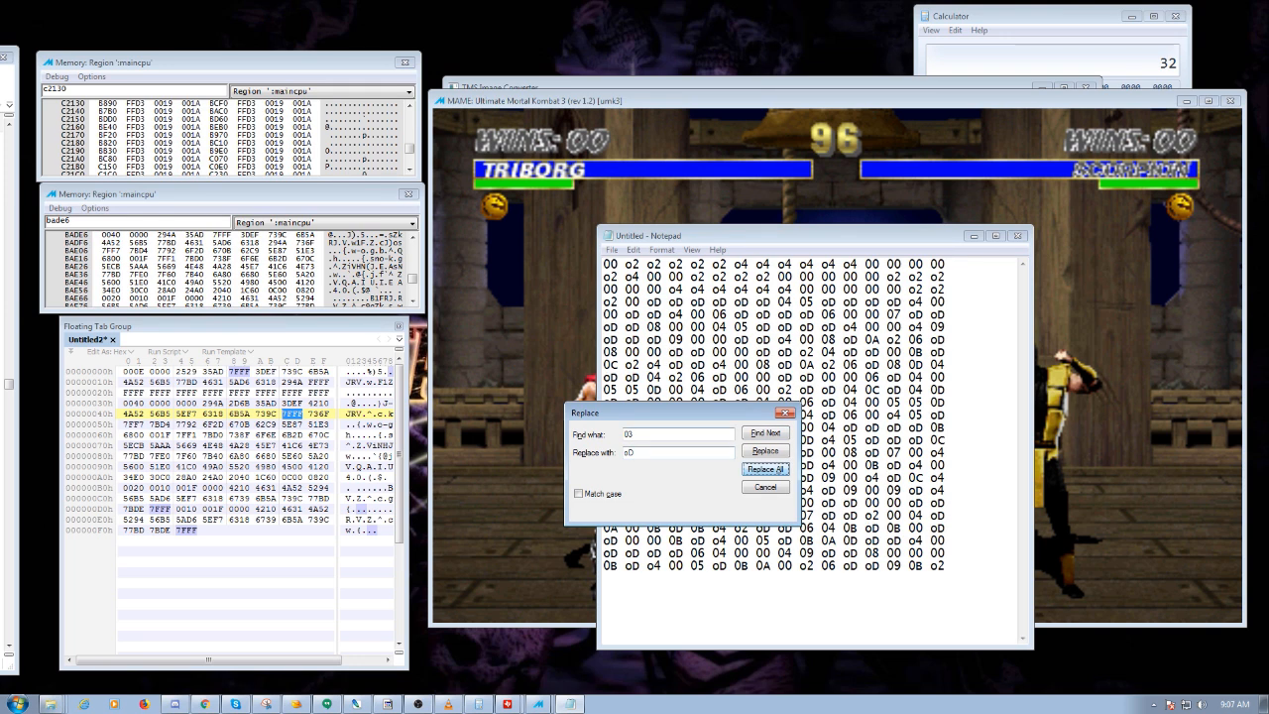
Search Untitled2 for the hex bytes 3DEF to locate that colour in the original palette.
{"action": "left_click_drag", "start_coordinate": [267, 372], "coordinate": [274, 372]}
{"action": "key", "text": "ctrl+f"}
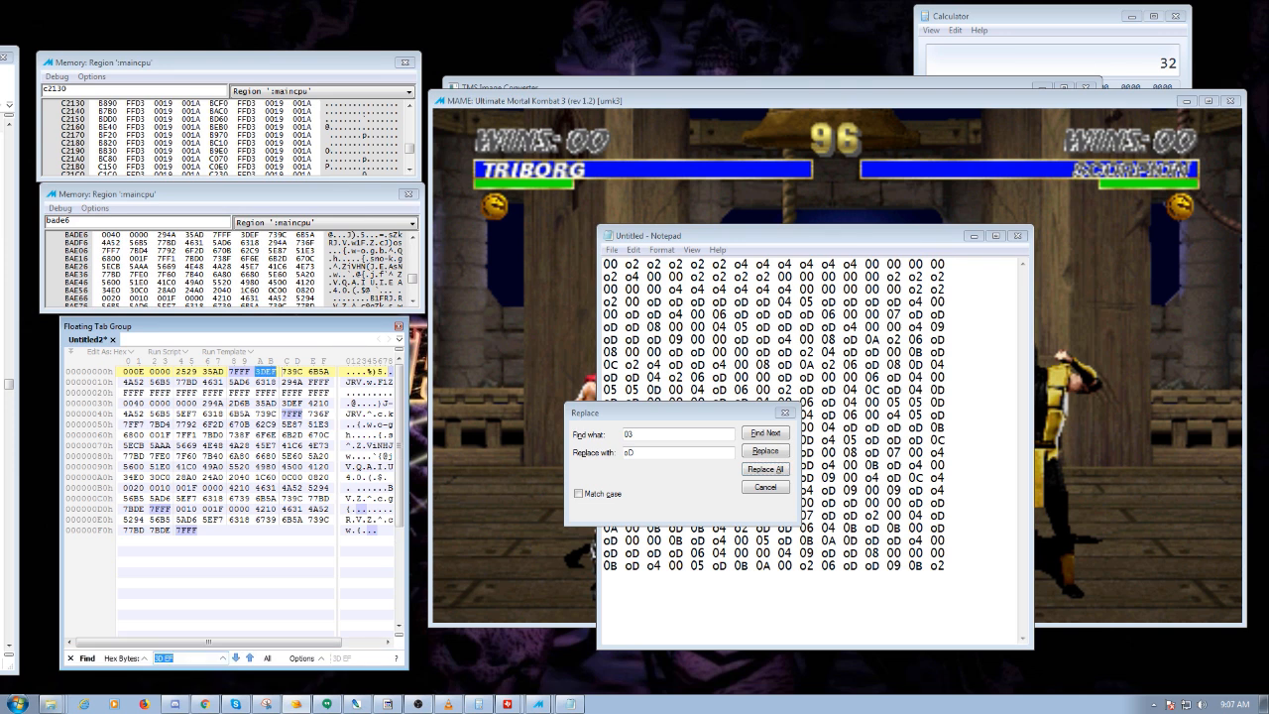
{"action": "key", "text": "Return"}
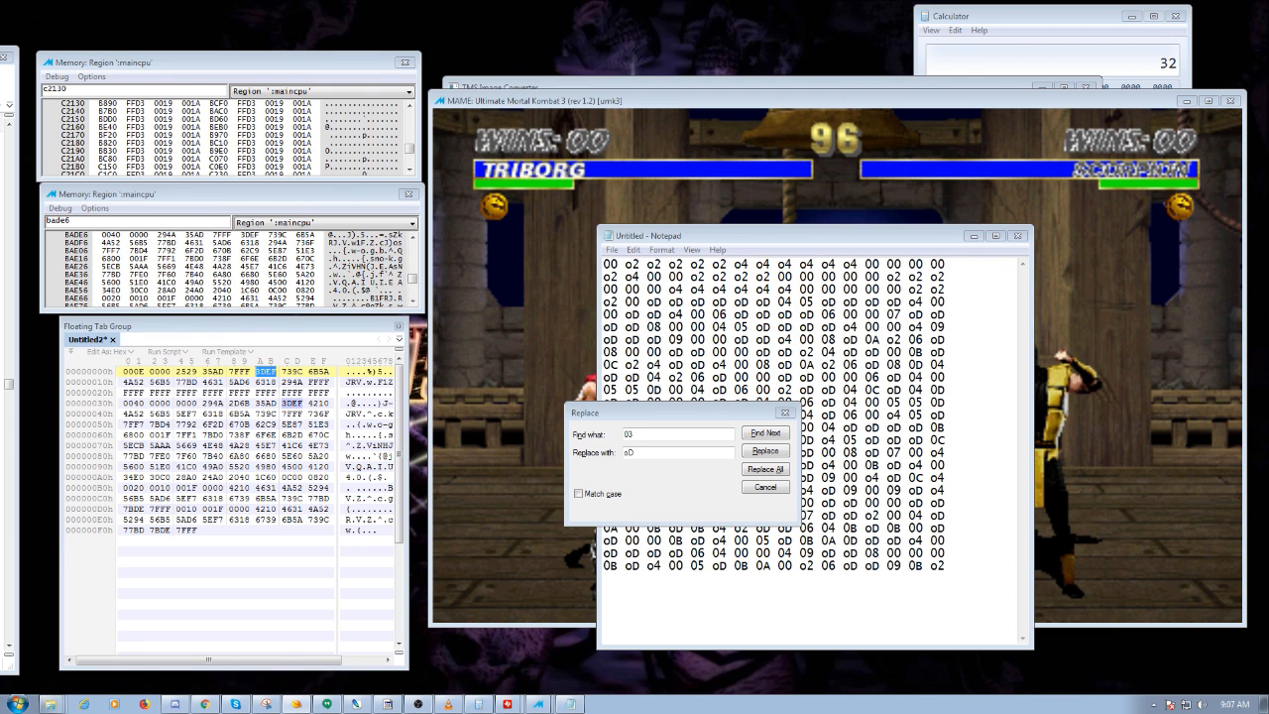
Replace every 04 in the Notepad graphics bytes with the placeholder o5.
{"action": "left_click", "coordinate": [674, 472]}
{"action": "double_click", "coordinate": [629, 434]}
{"action": "type", "text": "04"}
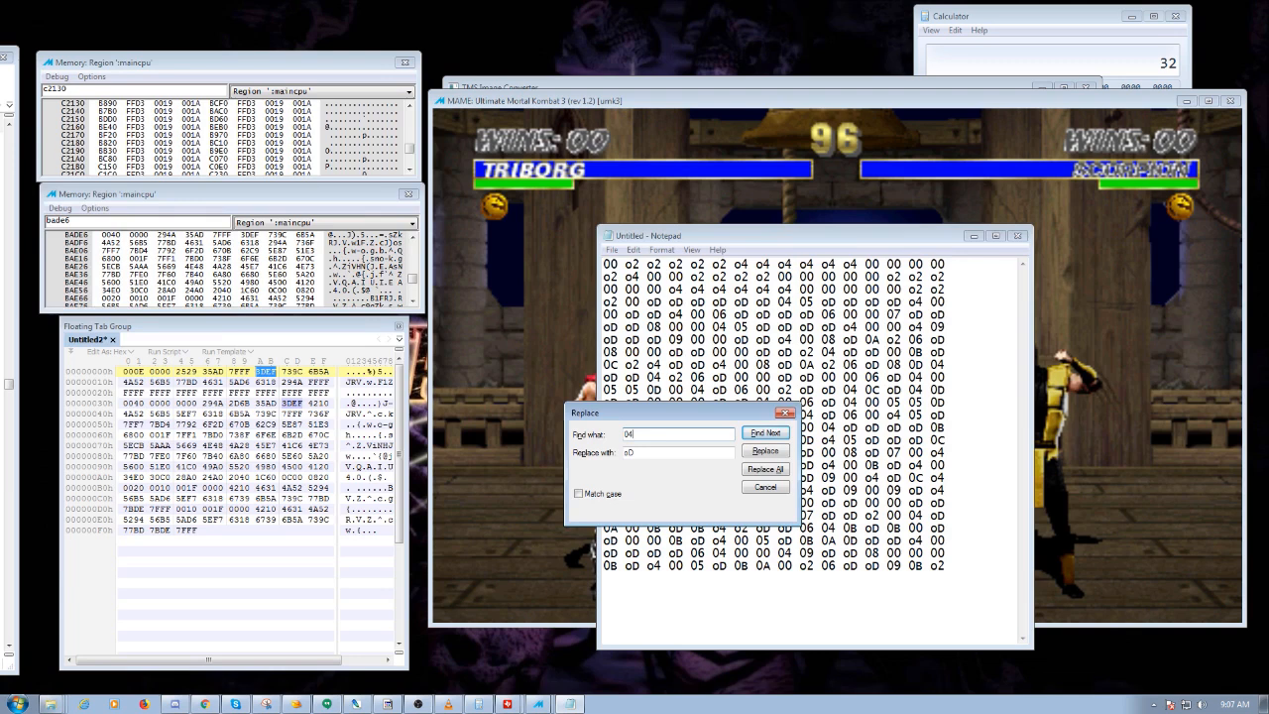
{"action": "key", "text": "Tab"}
{"action": "type", "text": "05"}
{"action": "key", "text": "BackSpace"}
{"action": "key", "text": "BackSpace"}
{"action": "type", "text": "o5"}
{"action": "left_click", "coordinate": [765, 469]}
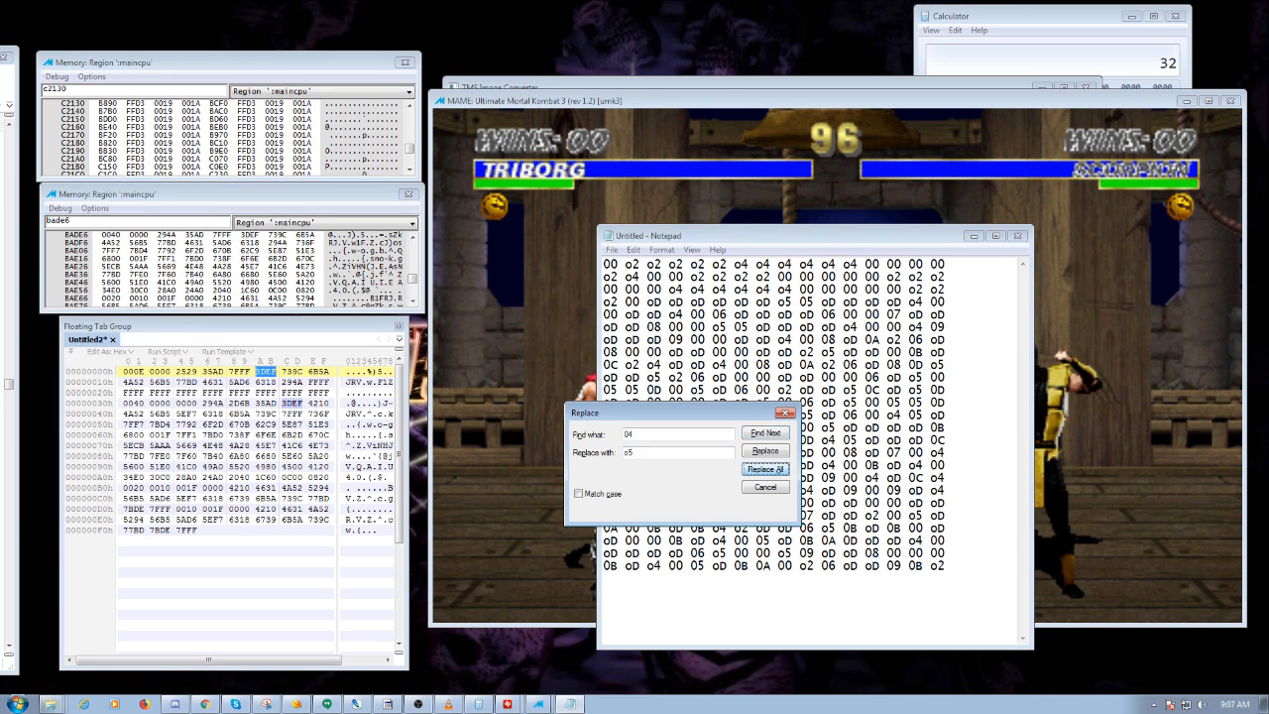
Highlight the matches of 739C in Untitled2 and replace every 05 in the Notepad bytes with oC.
{"action": "double_click", "coordinate": [291, 372]}
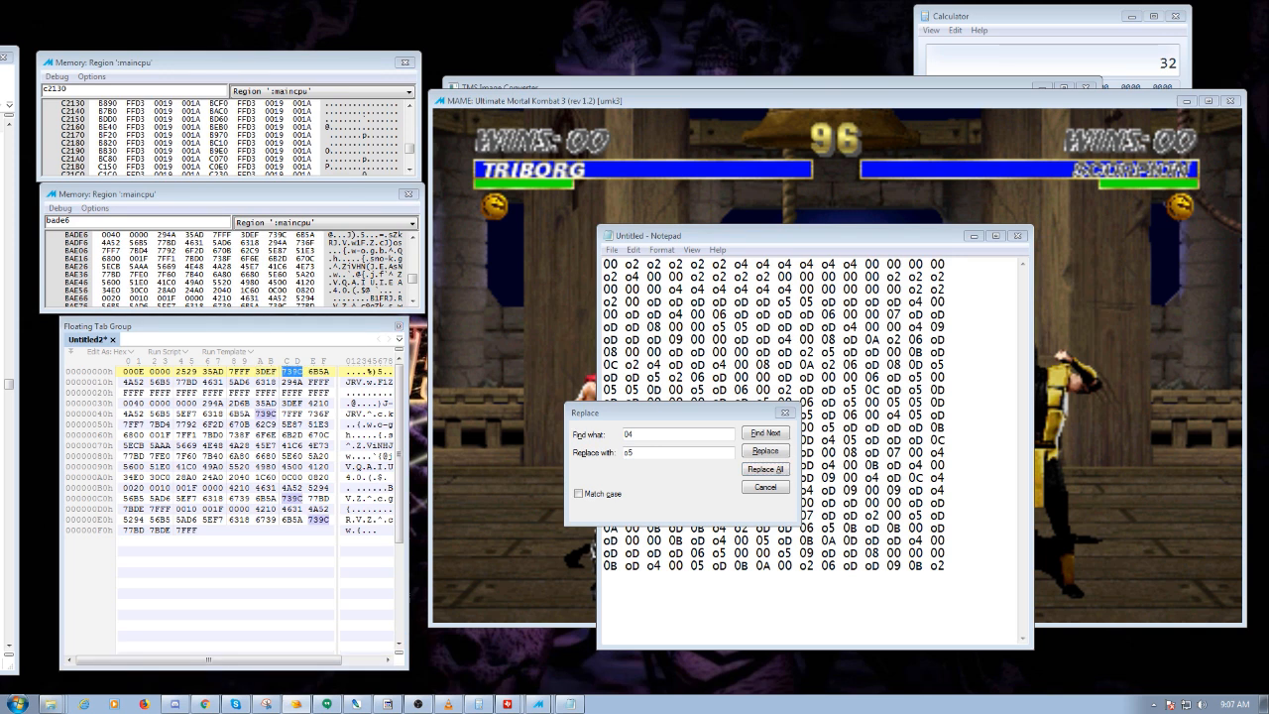
{"action": "left_click", "coordinate": [656, 443]}
{"action": "left_click_drag", "start_coordinate": [643, 435], "coordinate": [621, 434]}
{"action": "type", "text": "05"}
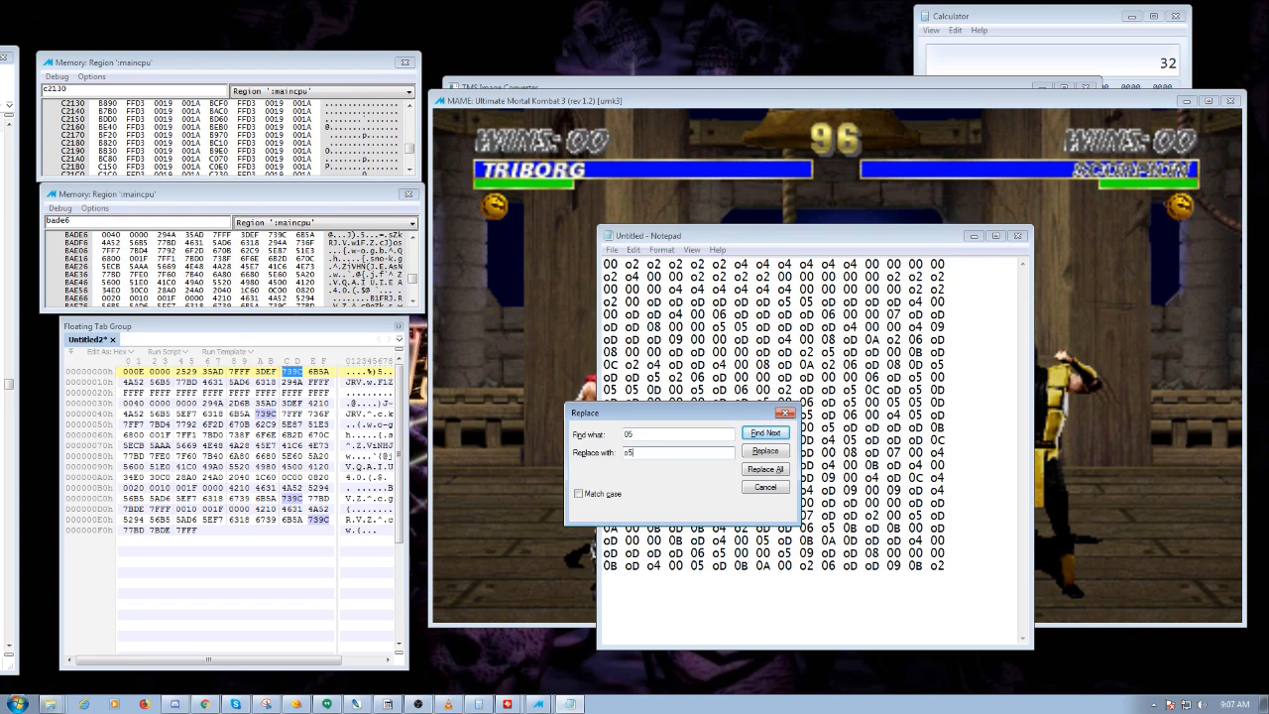
{"action": "type", "text": "C"}
{"action": "key", "text": "alt+a"}
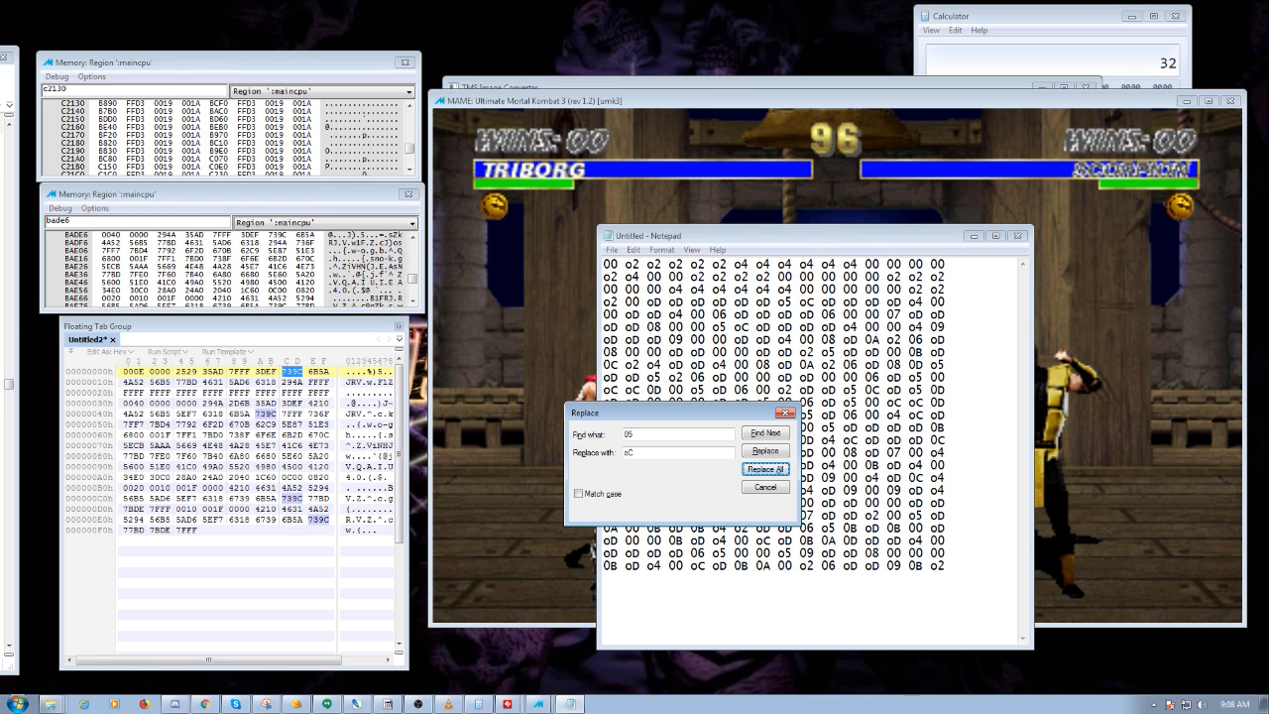
Replace every 06 in the Notepad graphics bytes with the placeholder oB.
{"action": "key", "text": "alt+n"}
{"action": "type", "text": "06"}
{"action": "key", "text": "Tab"}
{"action": "type", "text": "oB"}
{"action": "key", "text": "Return"}
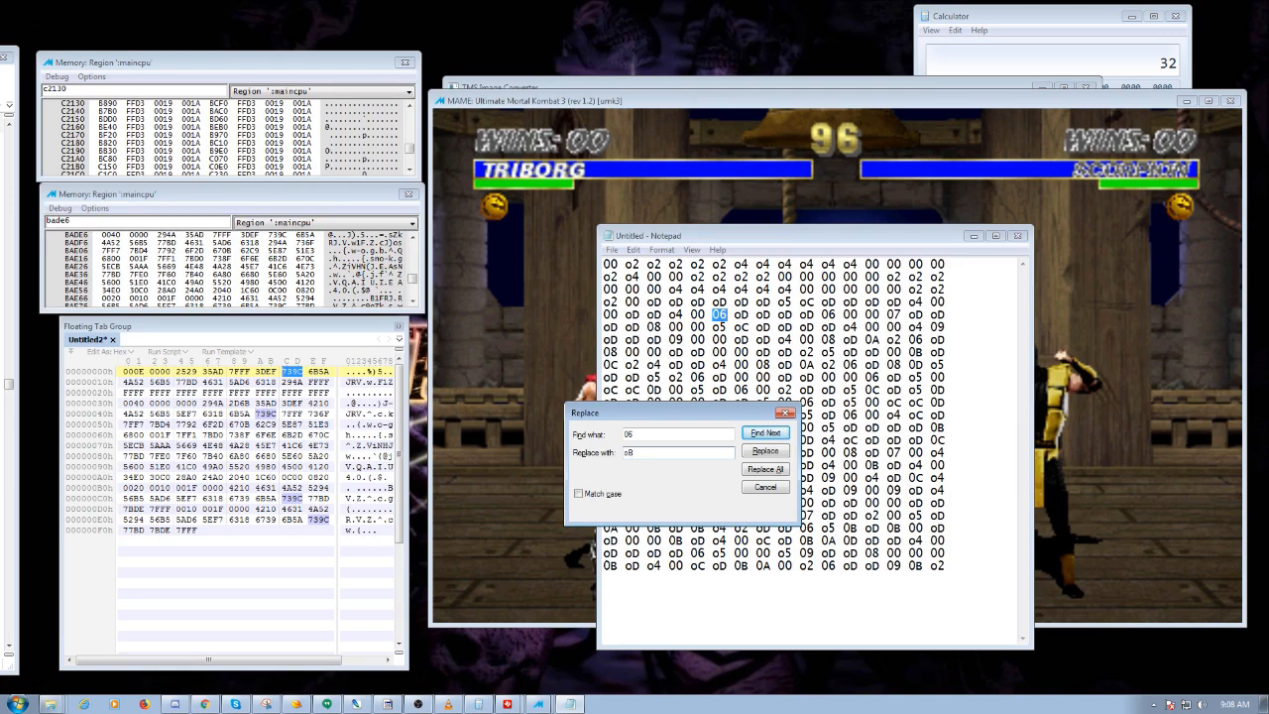
{"action": "key", "text": "alt+a"}
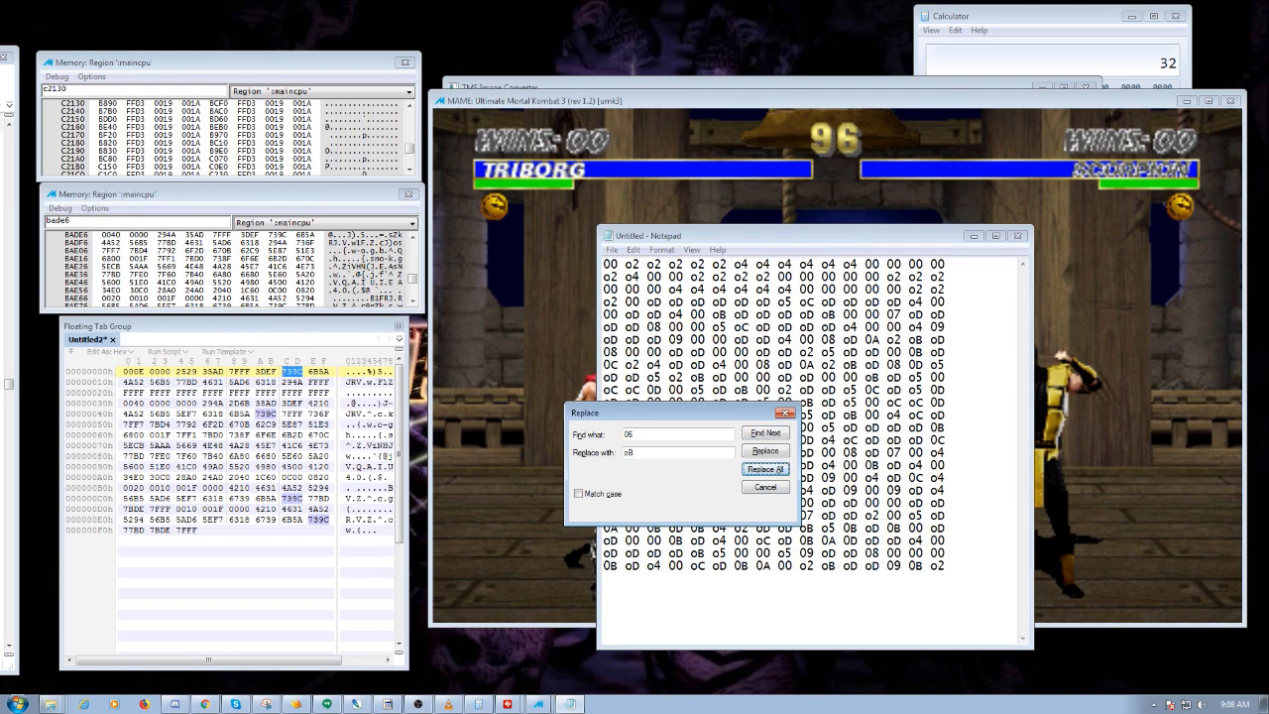
Highlight the matches of 4A52 in Untitled2 and replace every 07 in the Notepad bytes with 07.
{"action": "left_click", "coordinate": [132, 381]}
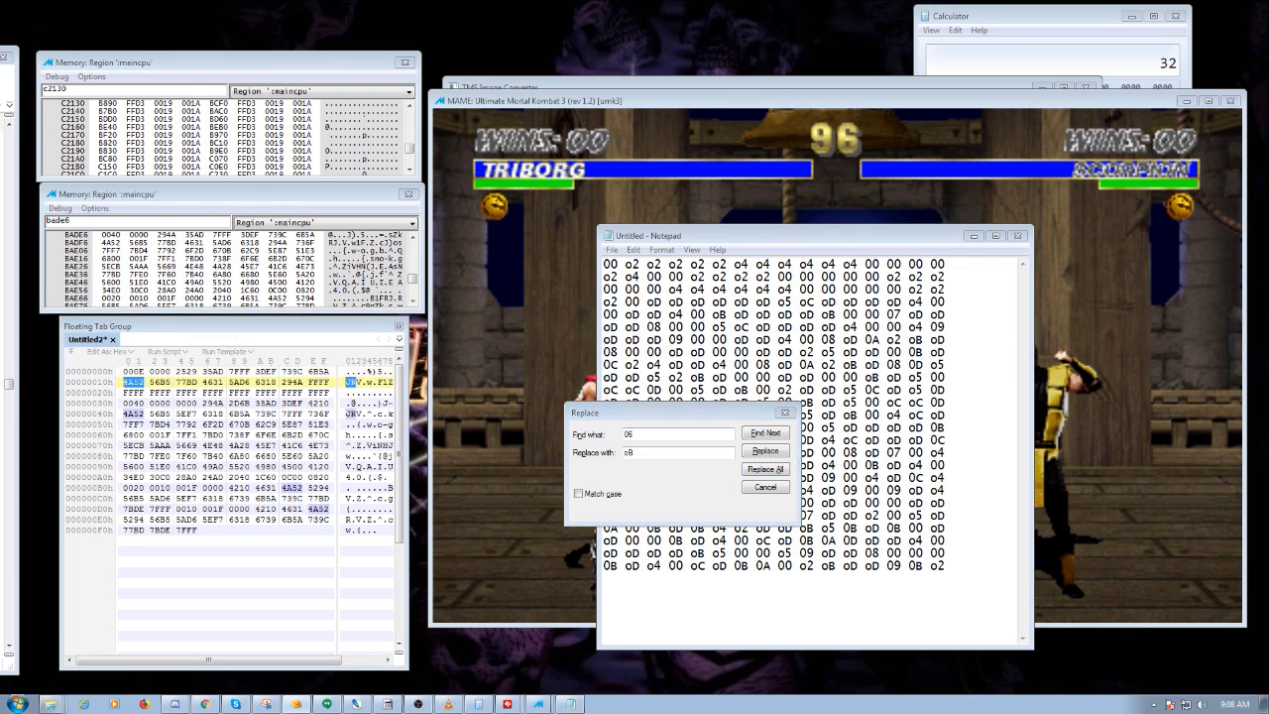
{"action": "key", "text": "alt+Tab"}
{"action": "type", "text": "07"}
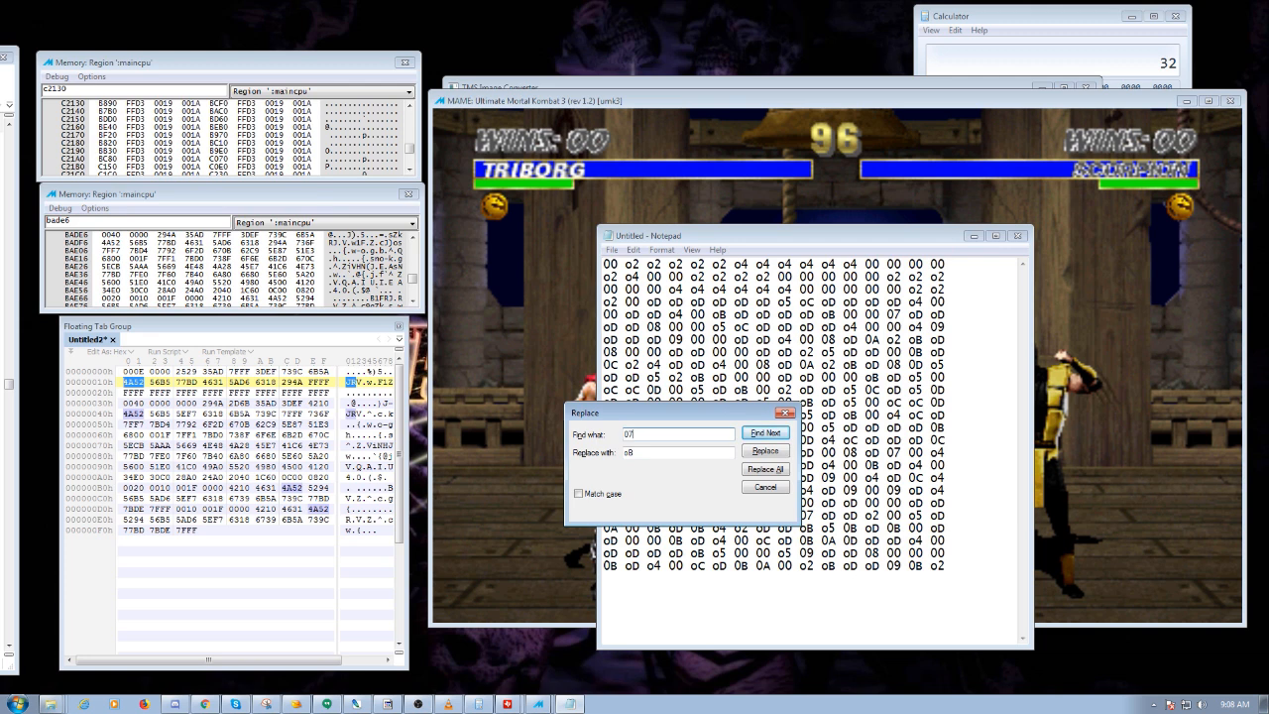
{"action": "key", "text": "Tab"}
{"action": "type", "text": "07"}
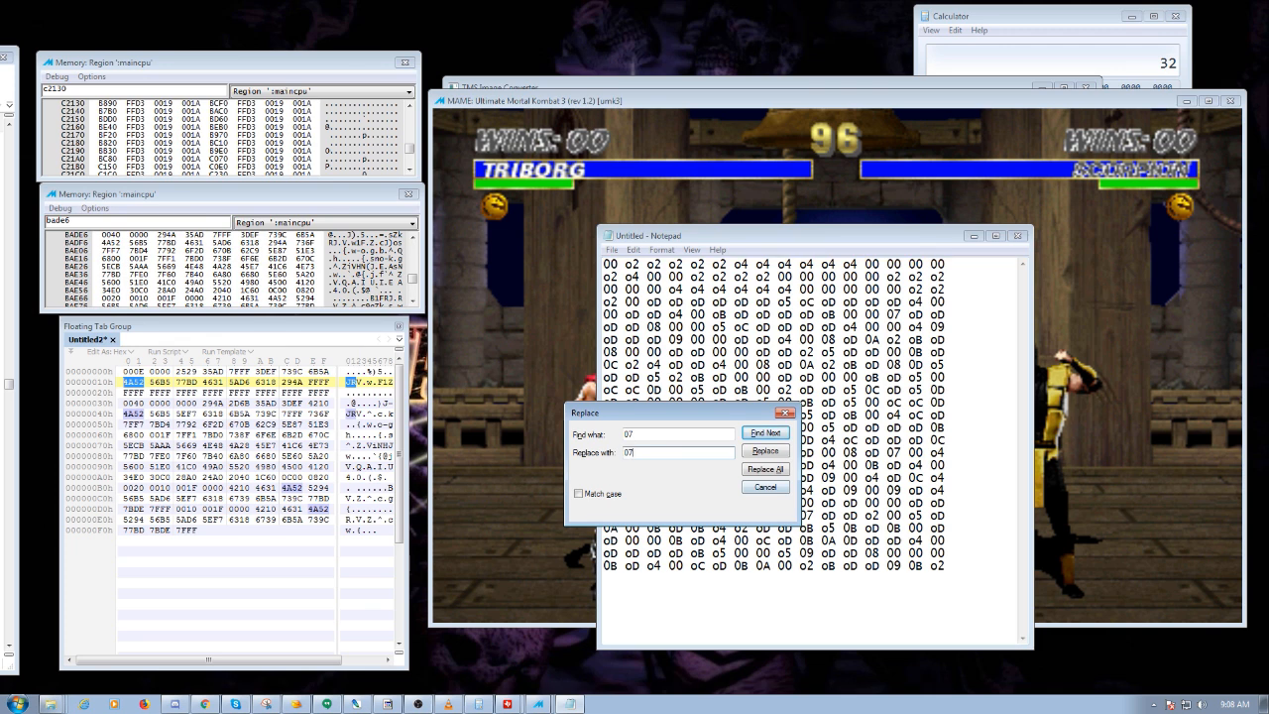
{"action": "left_click", "coordinate": [764, 469]}
Find the first 08 in the Notepad graphics bytes with the replacement value set to 08.
{"action": "double_click", "coordinate": [629, 435]}
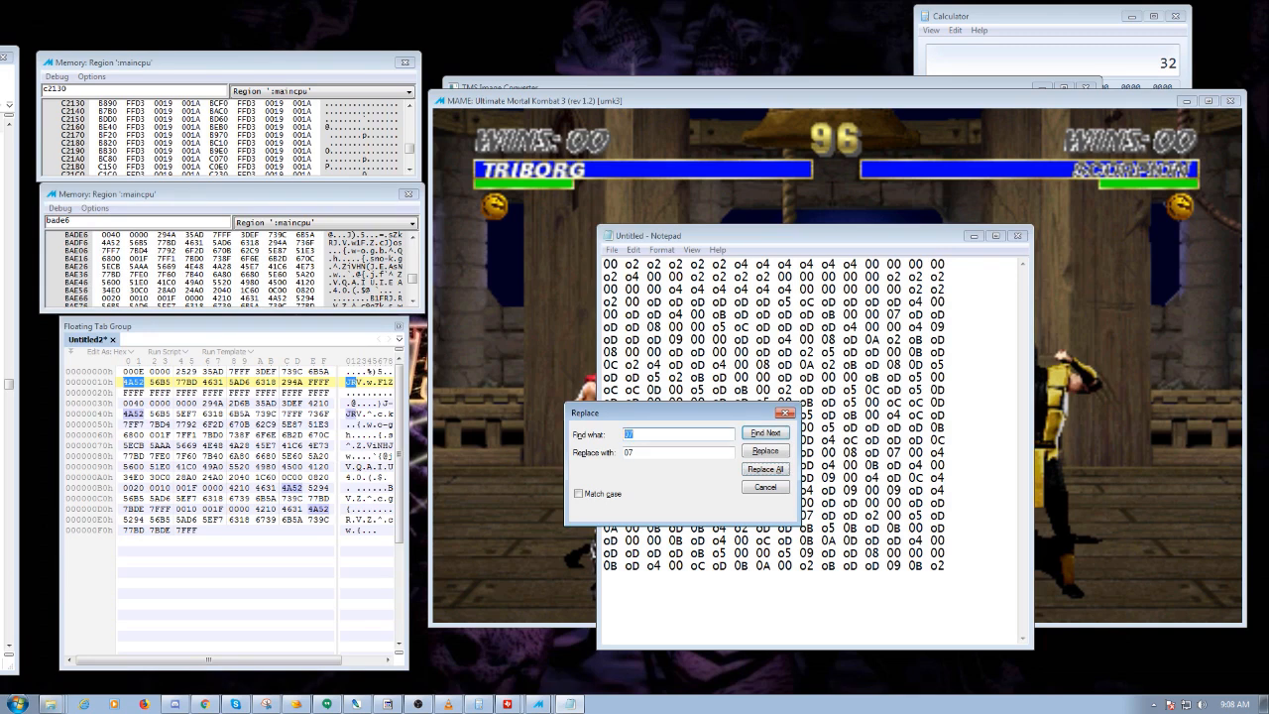
{"action": "type", "text": "08"}
{"action": "key", "text": "Tab"}
{"action": "type", "text": "08"}
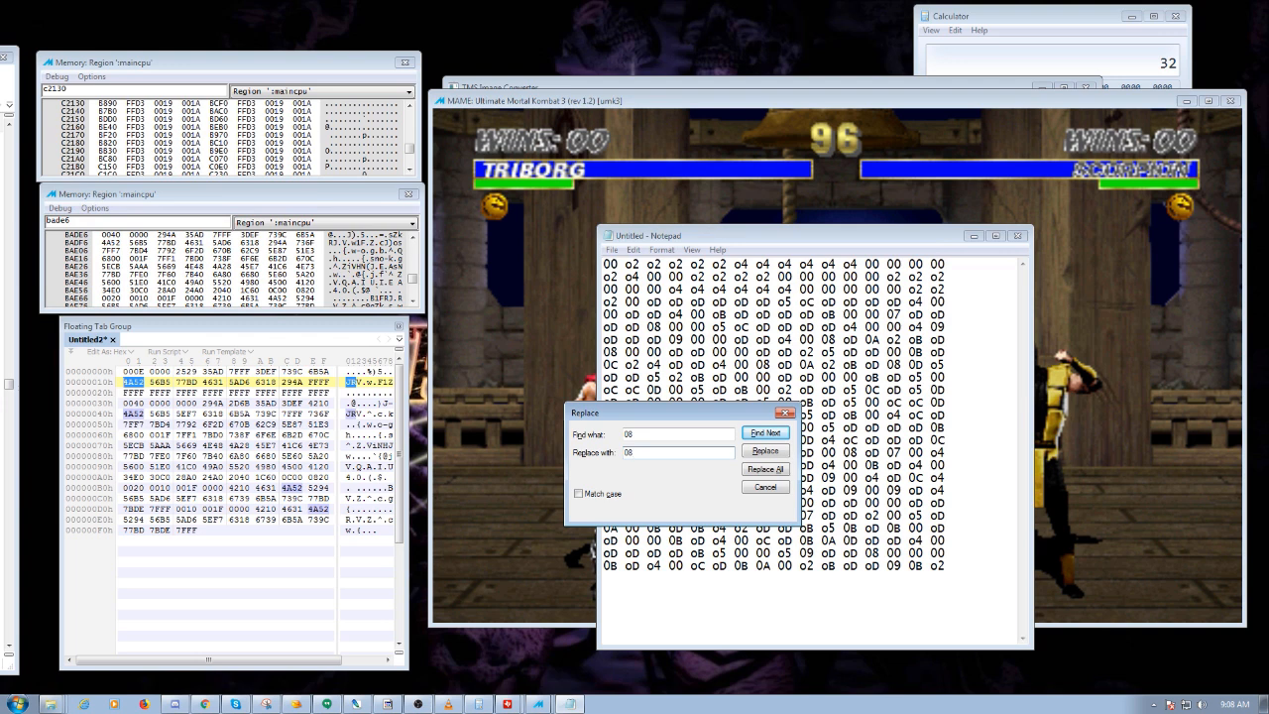
{"action": "key", "text": "Return"}
{"action": "key", "text": "shift+Tab"}
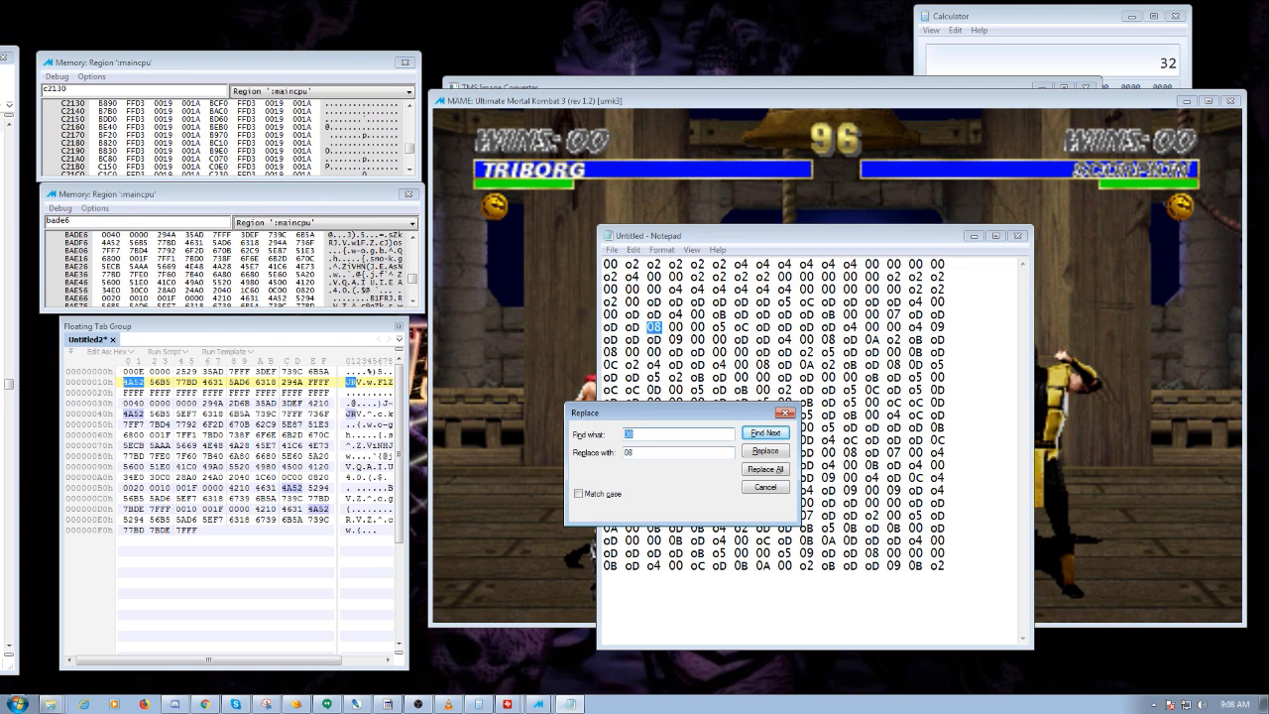
Look up 77BD in Untitled2, replace every 09 in the Notepad bytes with 27, and recheck the 77BD match in row 80h.
{"action": "type", "text": "09"}
{"action": "double_click", "coordinate": [186, 382]}
{"action": "key", "text": "ctrl+f"}
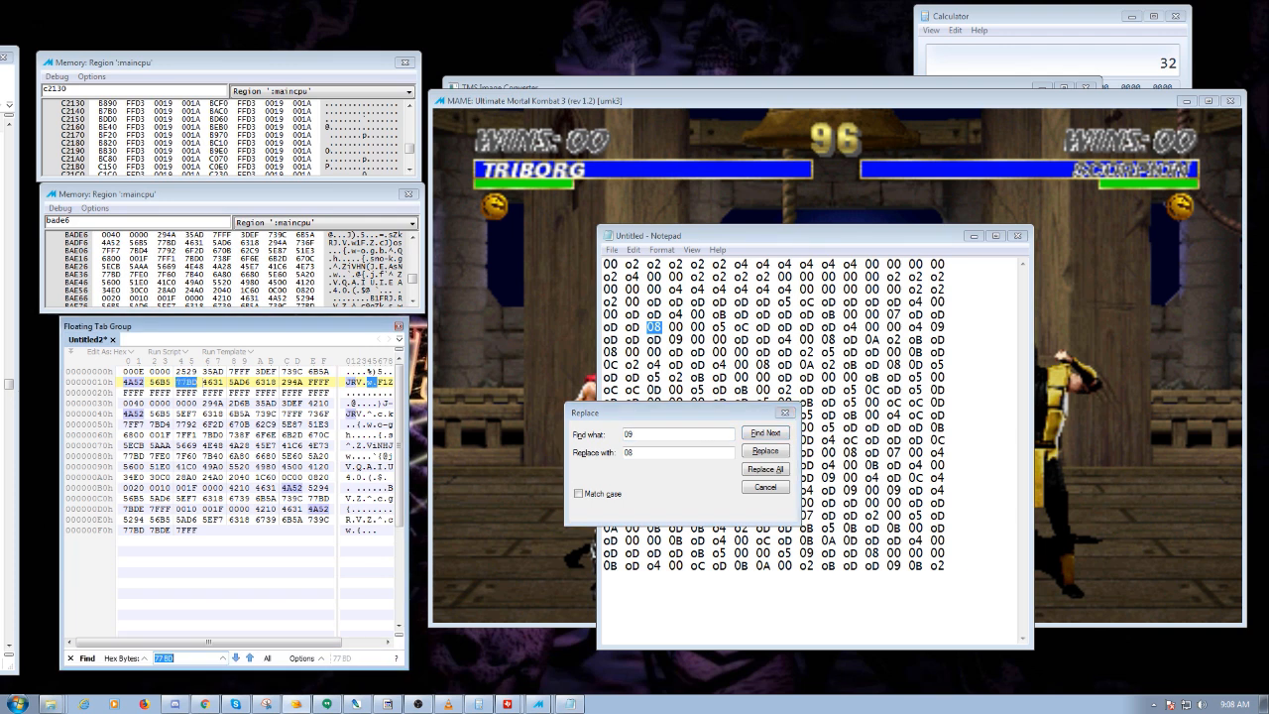
{"action": "key", "text": "Return"}
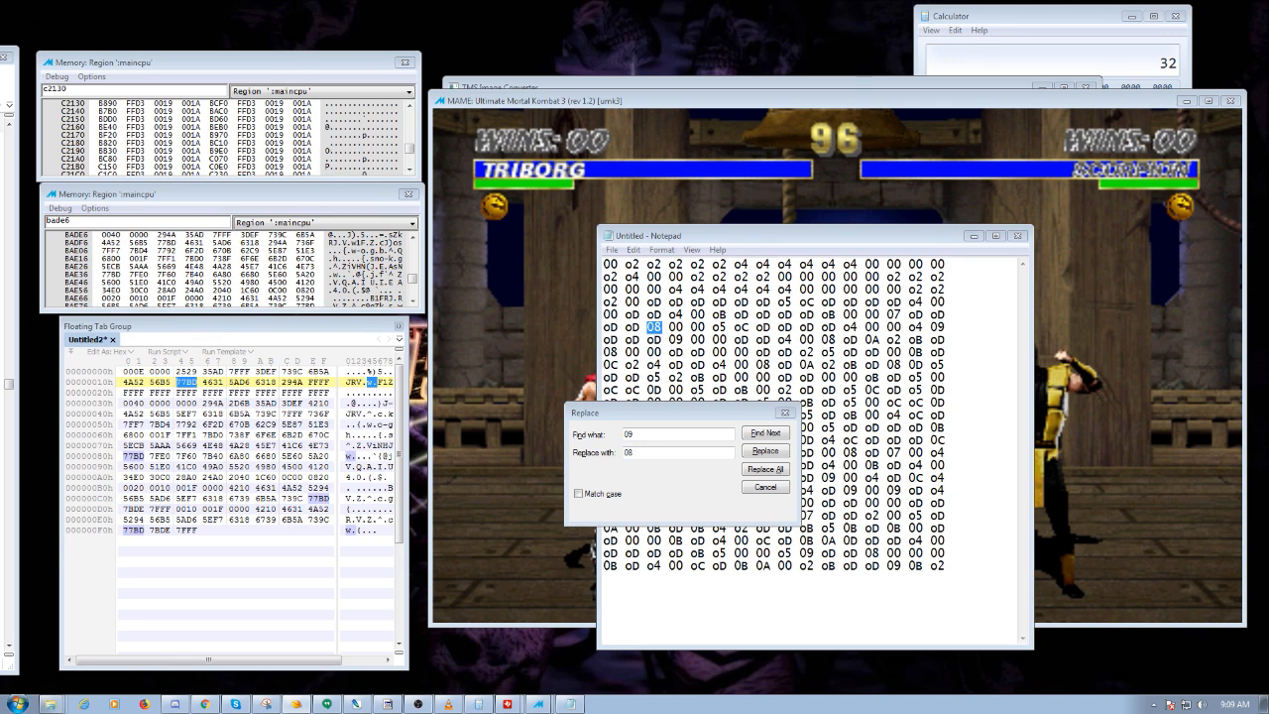
{"action": "double_click", "coordinate": [629, 453]}
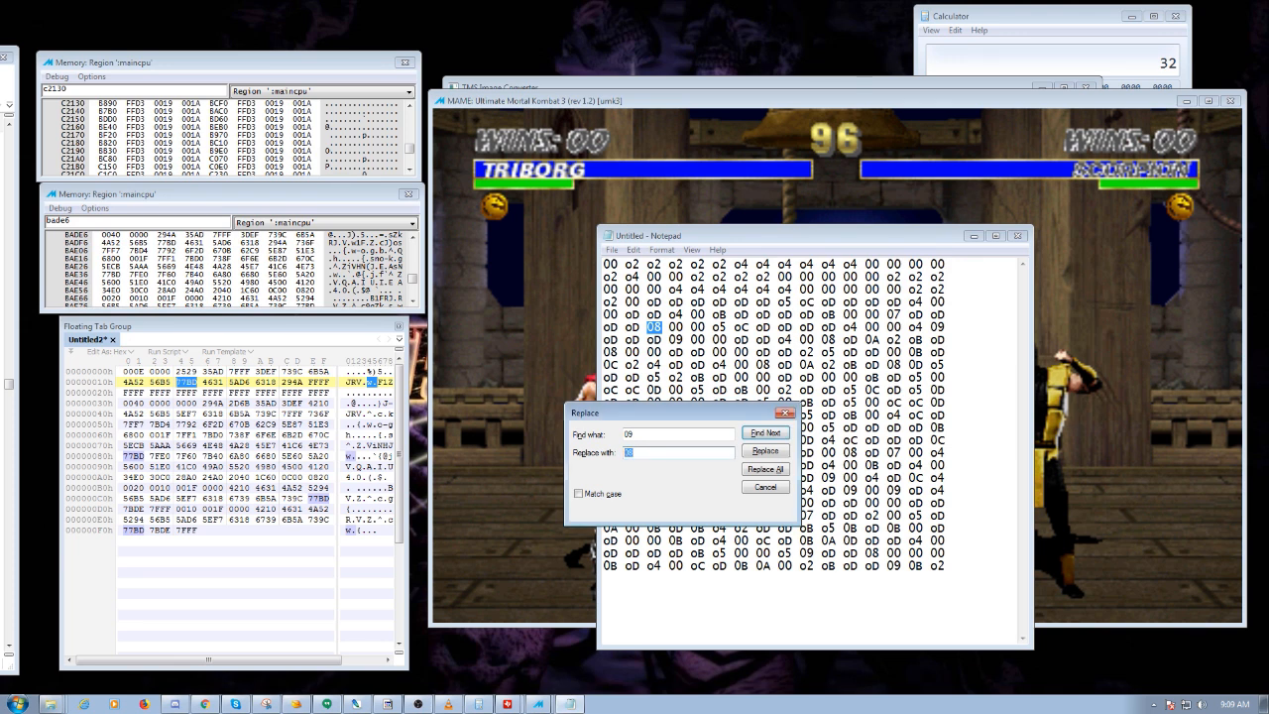
{"action": "type", "text": "27"}
{"action": "left_click", "coordinate": [765, 468]}
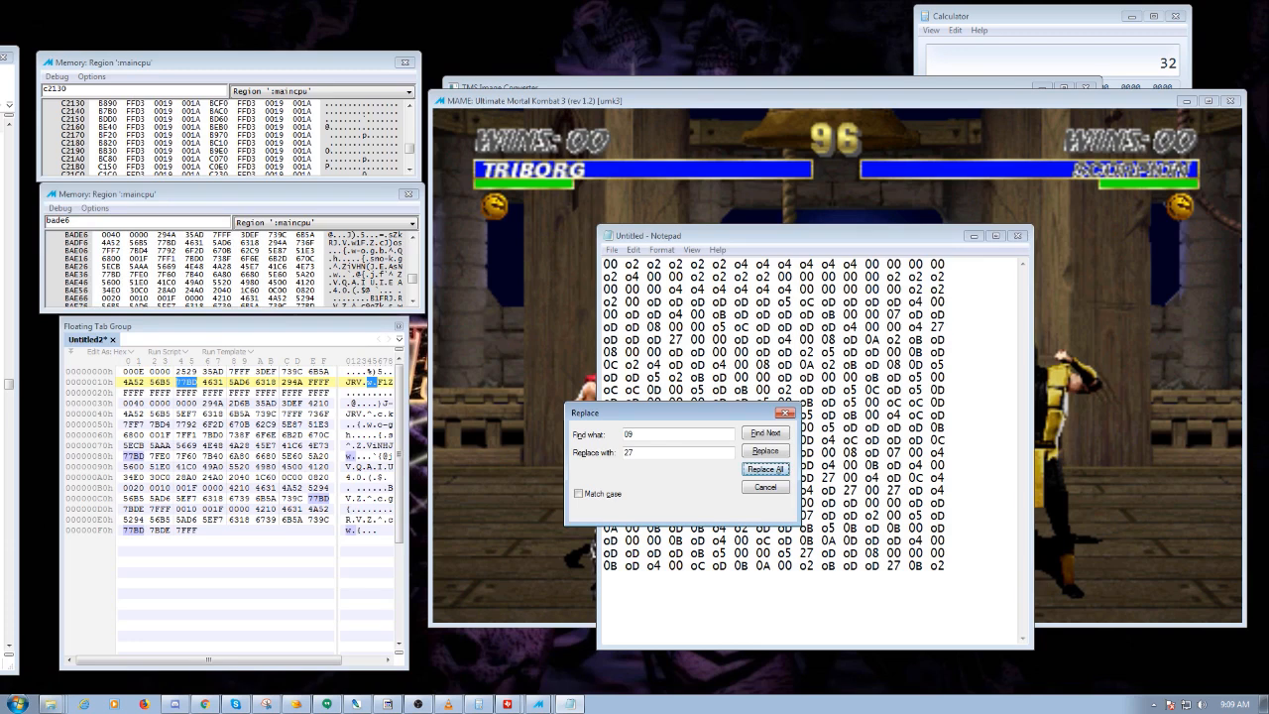
{"action": "left_click", "coordinate": [125, 457]}
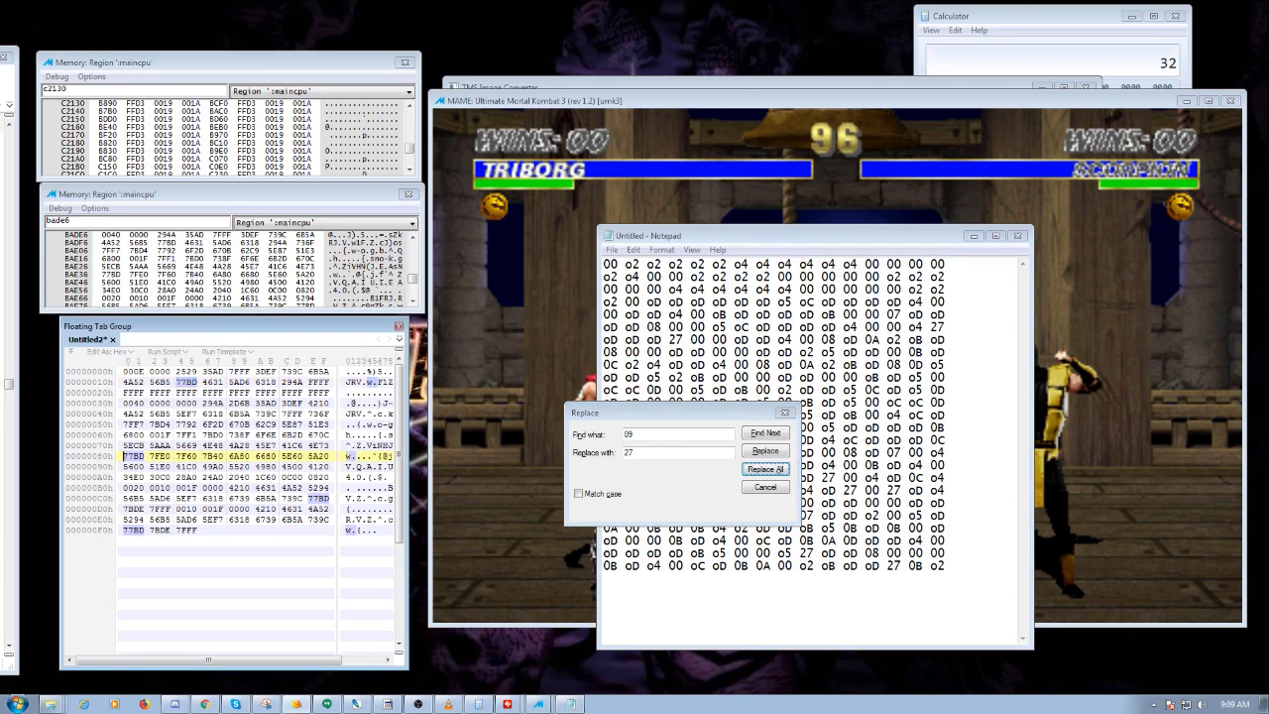
{"action": "left_click_drag", "start_coordinate": [125, 457], "coordinate": [146, 457]}
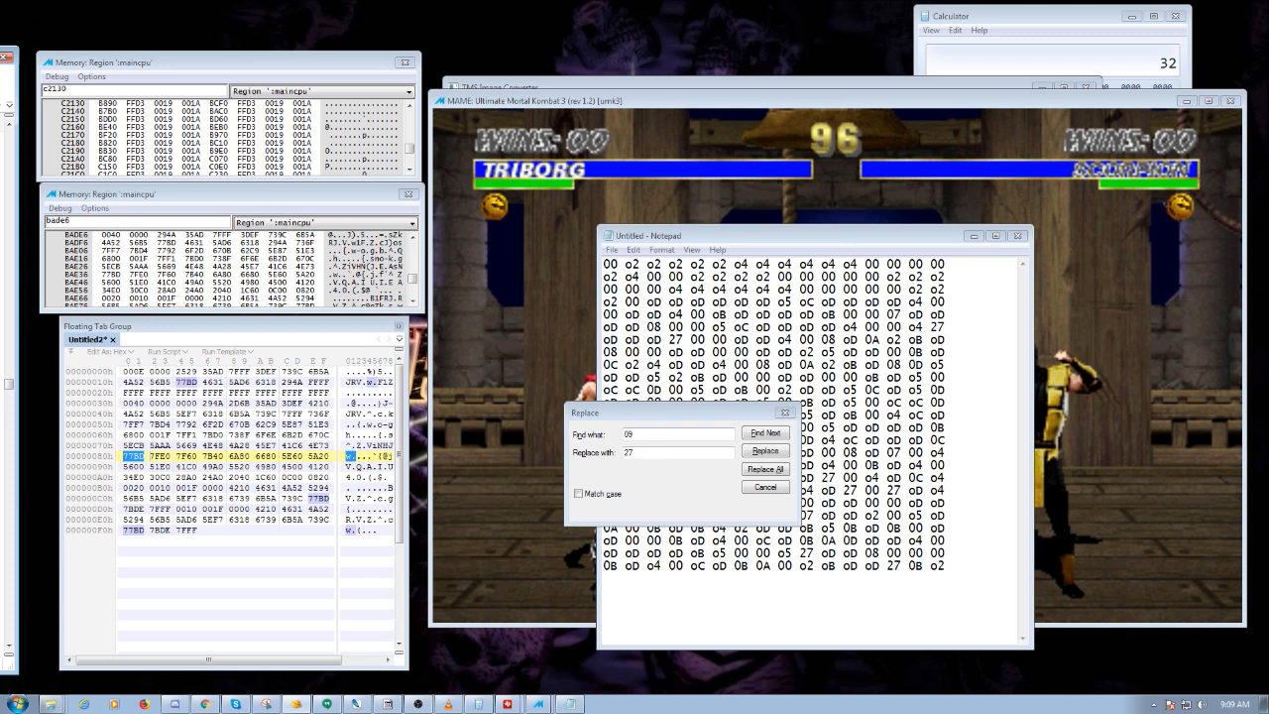
Look up the hex bytes 4631 in Untitled2 and replace every 0A in the Notepad graphics bytes with 44.
{"action": "double_click", "coordinate": [628, 434]}
{"action": "type", "text": "0"}
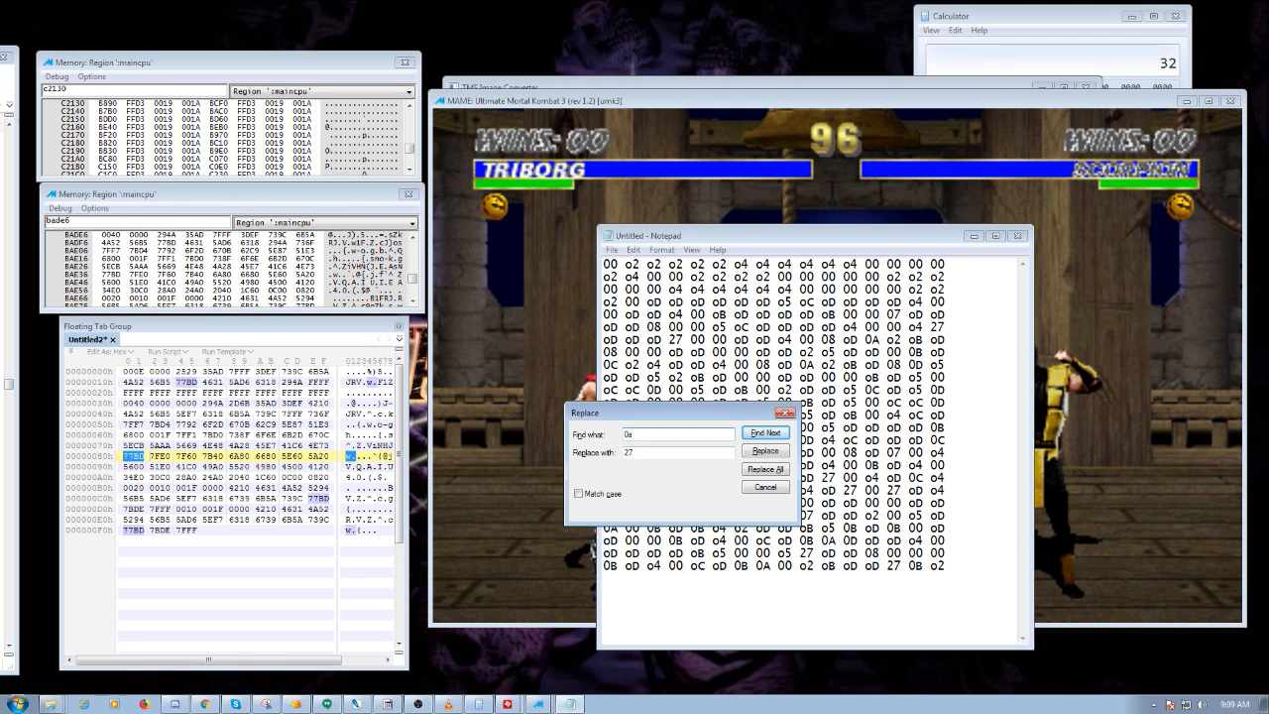
{"action": "left_click", "coordinate": [161, 382]}
{"action": "left_click_drag", "start_coordinate": [178, 383], "coordinate": [227, 382]}
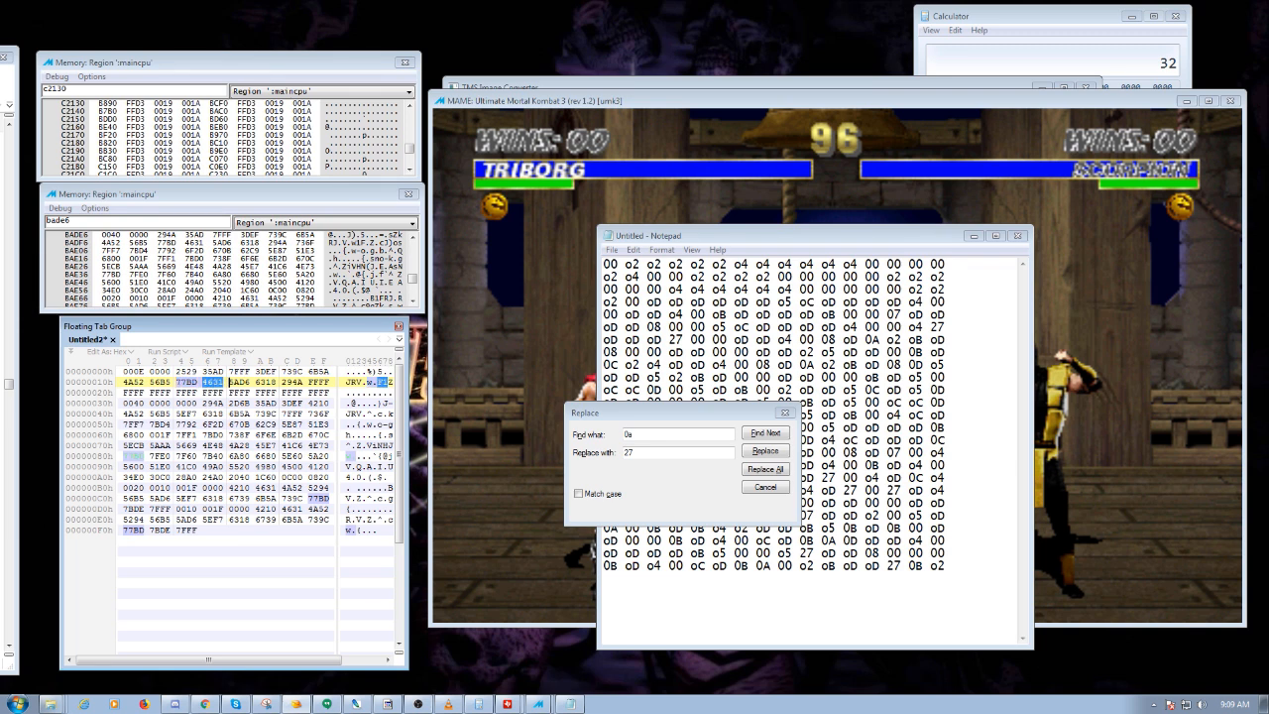
{"action": "key", "text": "ctrl+f"}
{"action": "key", "text": "Return"}
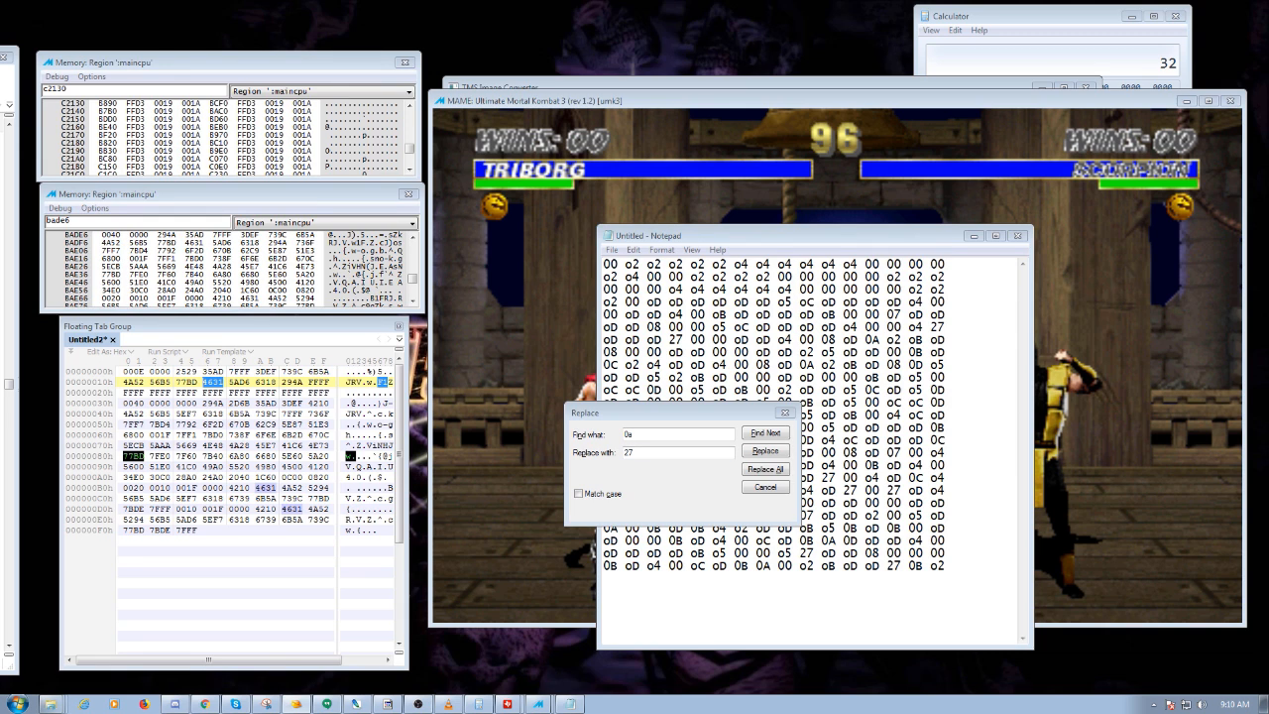
{"action": "double_click", "coordinate": [630, 452]}
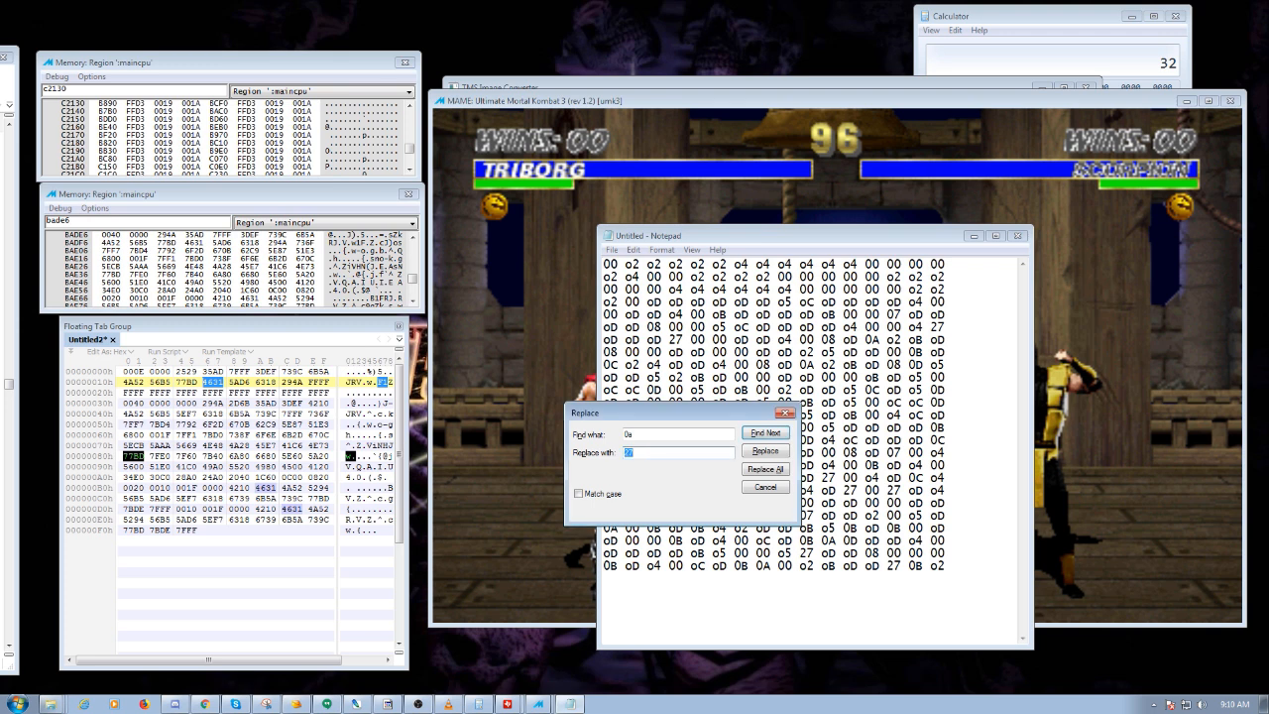
{"action": "type", "text": "44"}
{"action": "left_click", "coordinate": [765, 451]}
{"action": "left_click", "coordinate": [765, 469]}
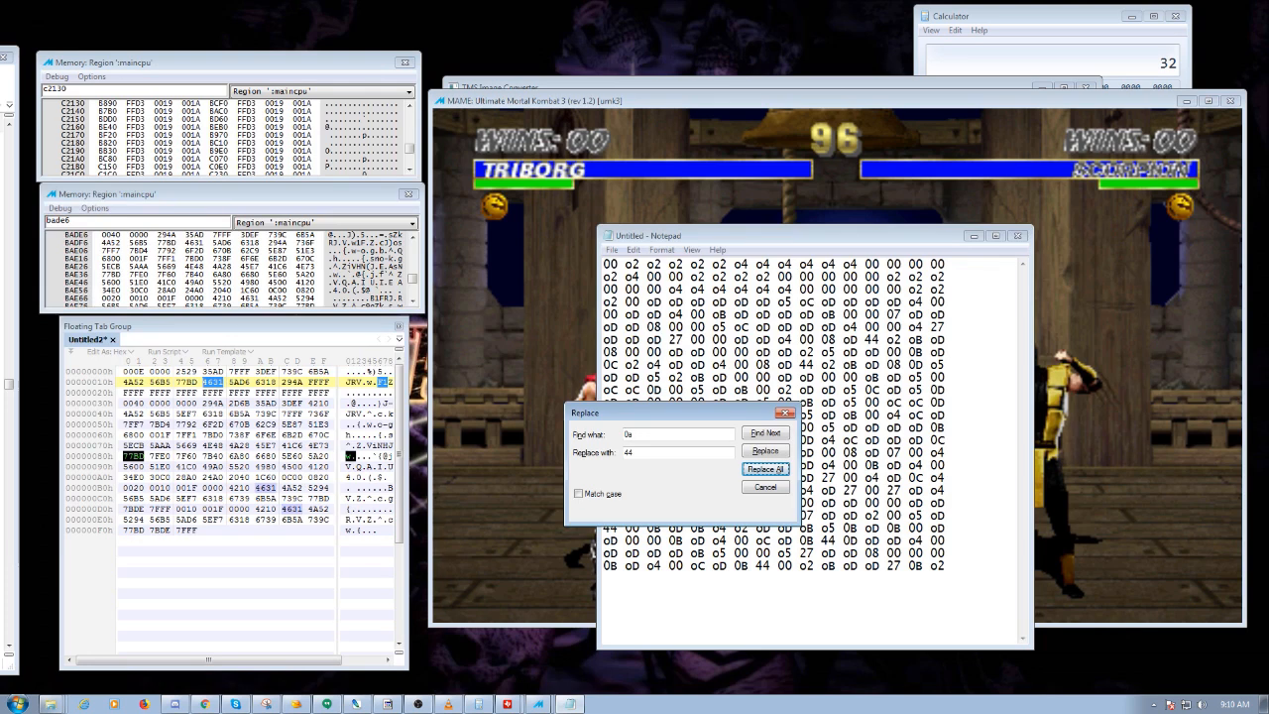
Look up the hex bytes 5AD6 in Untitled2 and replace every 0b in the Notepad graphics bytes with 48.
{"action": "left_click_drag", "start_coordinate": [230, 382], "coordinate": [248, 383]}
{"action": "key", "text": "ctrl+f"}
{"action": "key", "text": "Return"}
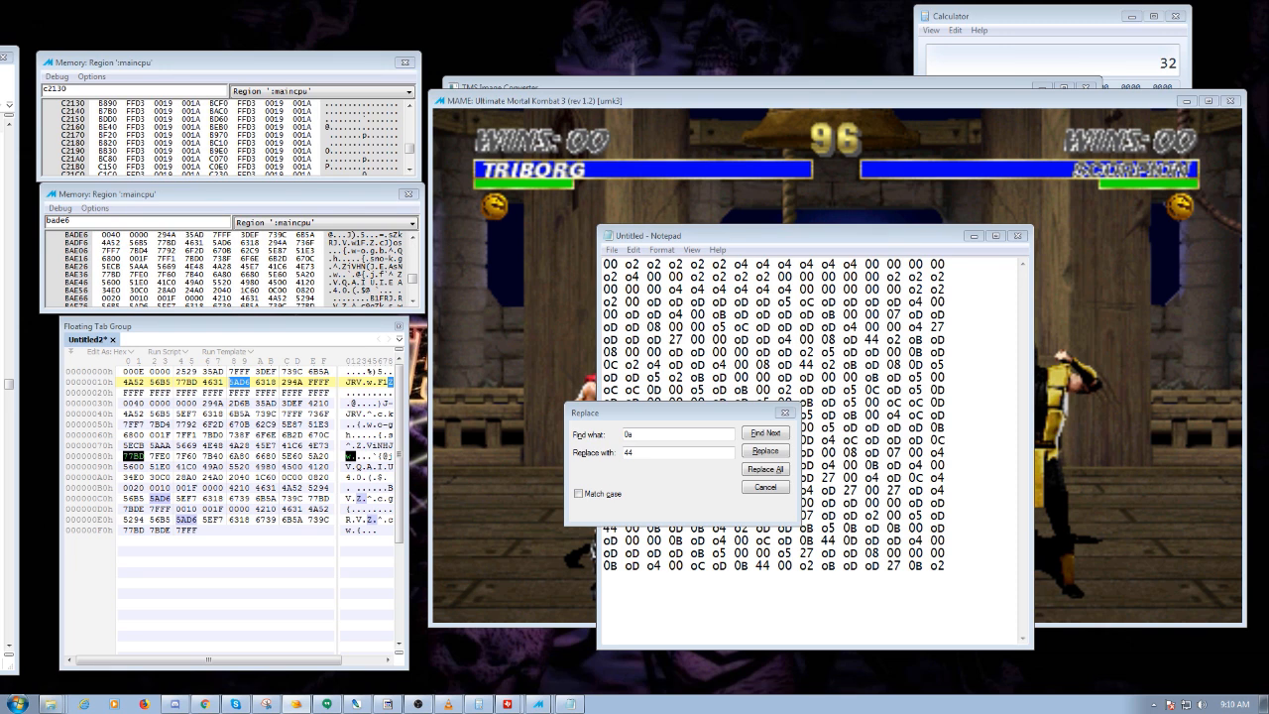
{"action": "double_click", "coordinate": [628, 453]}
{"action": "type", "text": "48"}
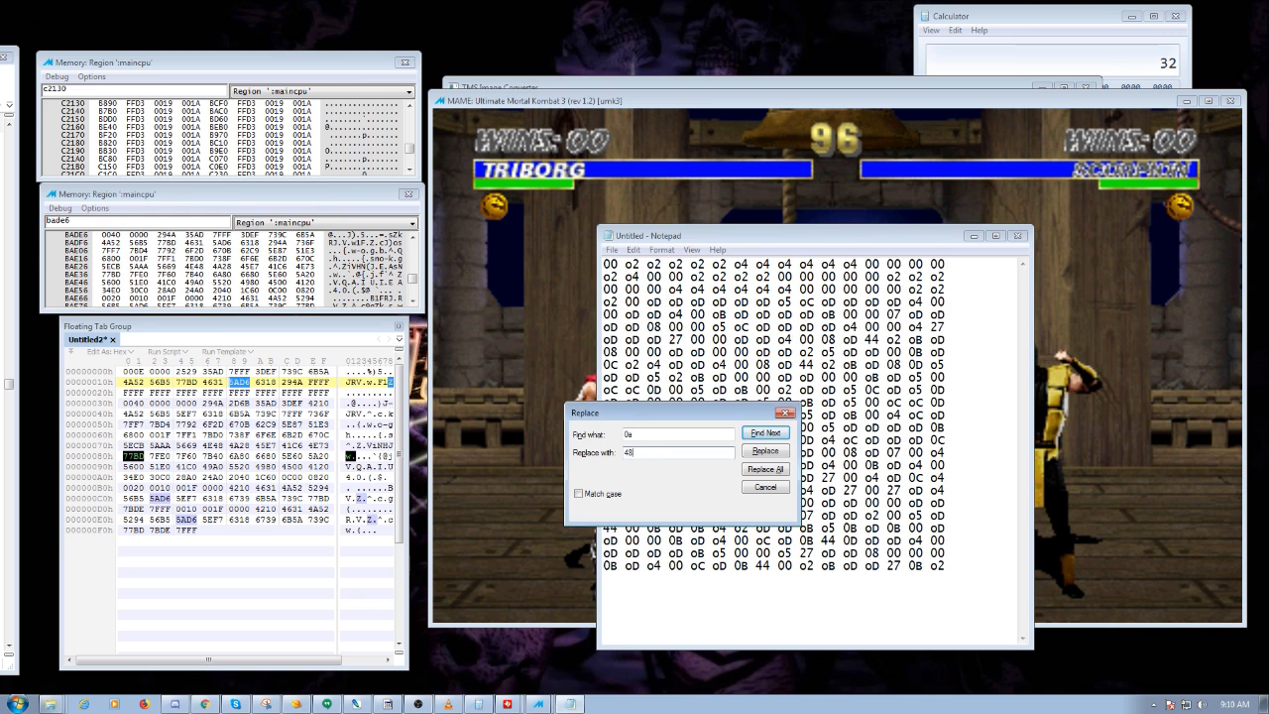
{"action": "key", "text": "shift+Tab"}
{"action": "type", "text": "0b"}
{"action": "key", "text": "alt+a"}
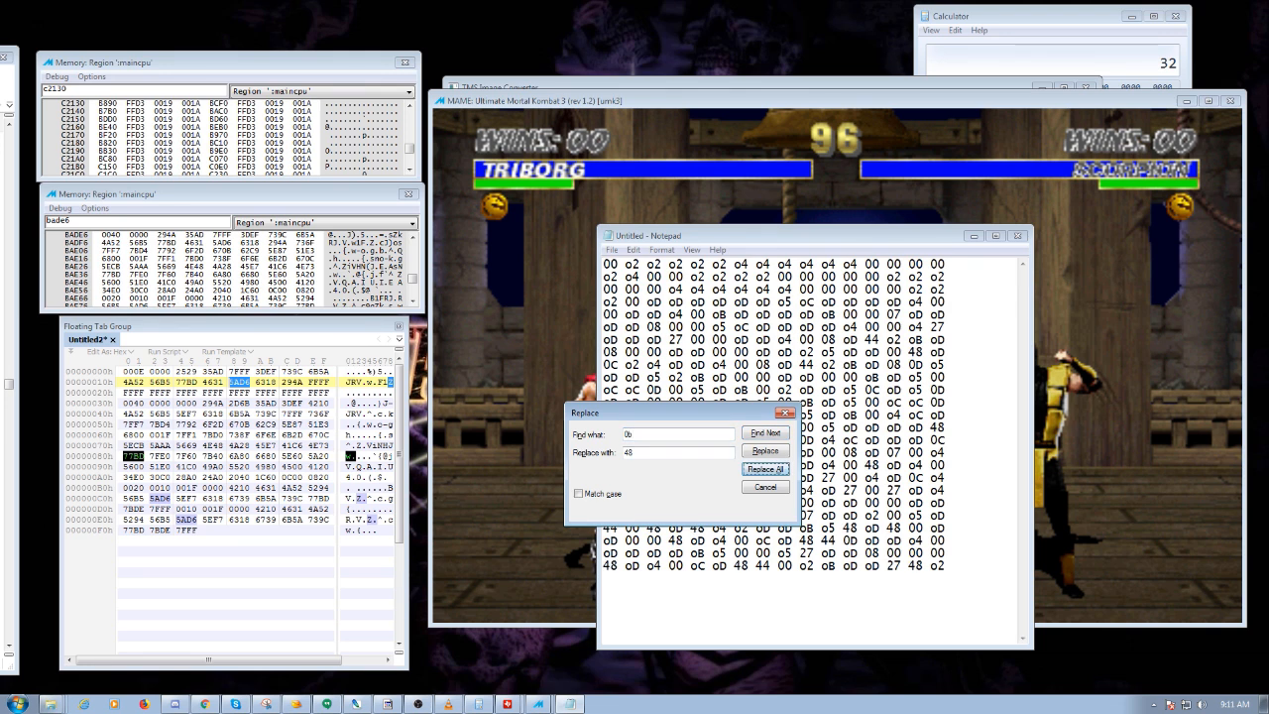
Look up the hex bytes 6318 in Untitled2 and replace every 0c in the Notepad graphics bytes with oA.
{"action": "left_click", "coordinate": [277, 381]}
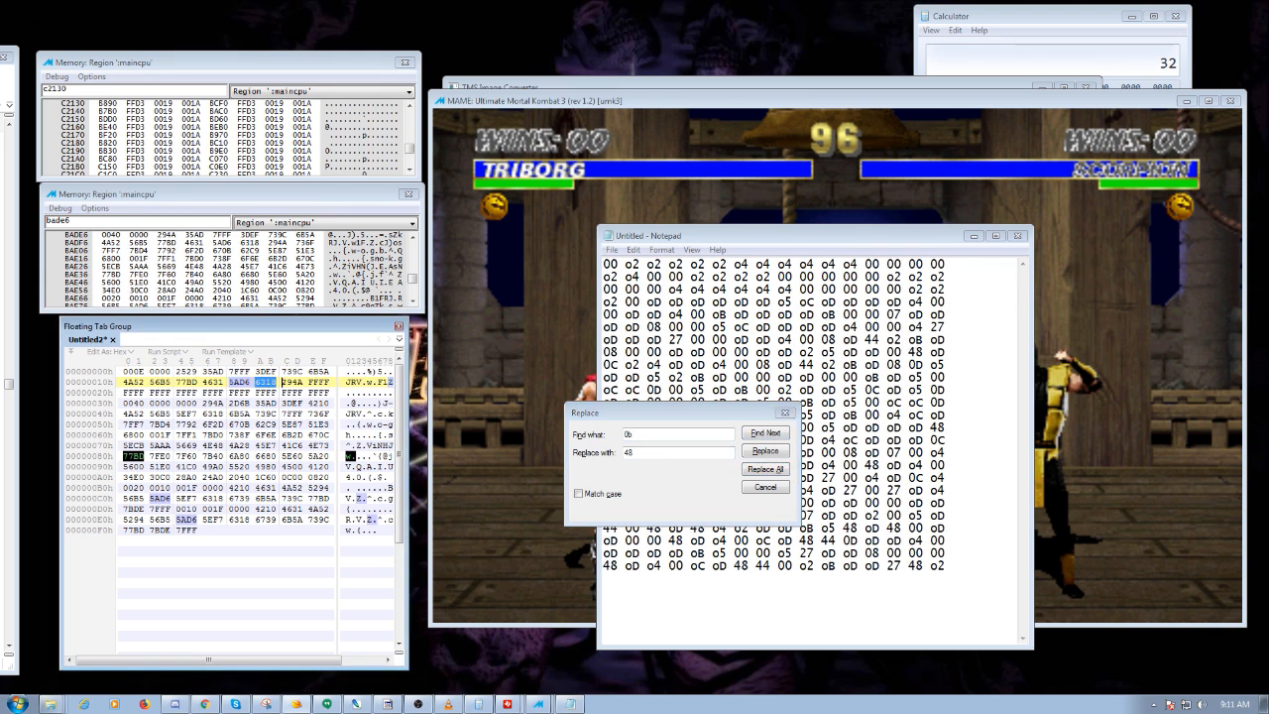
{"action": "key", "text": "ctrl+f"}
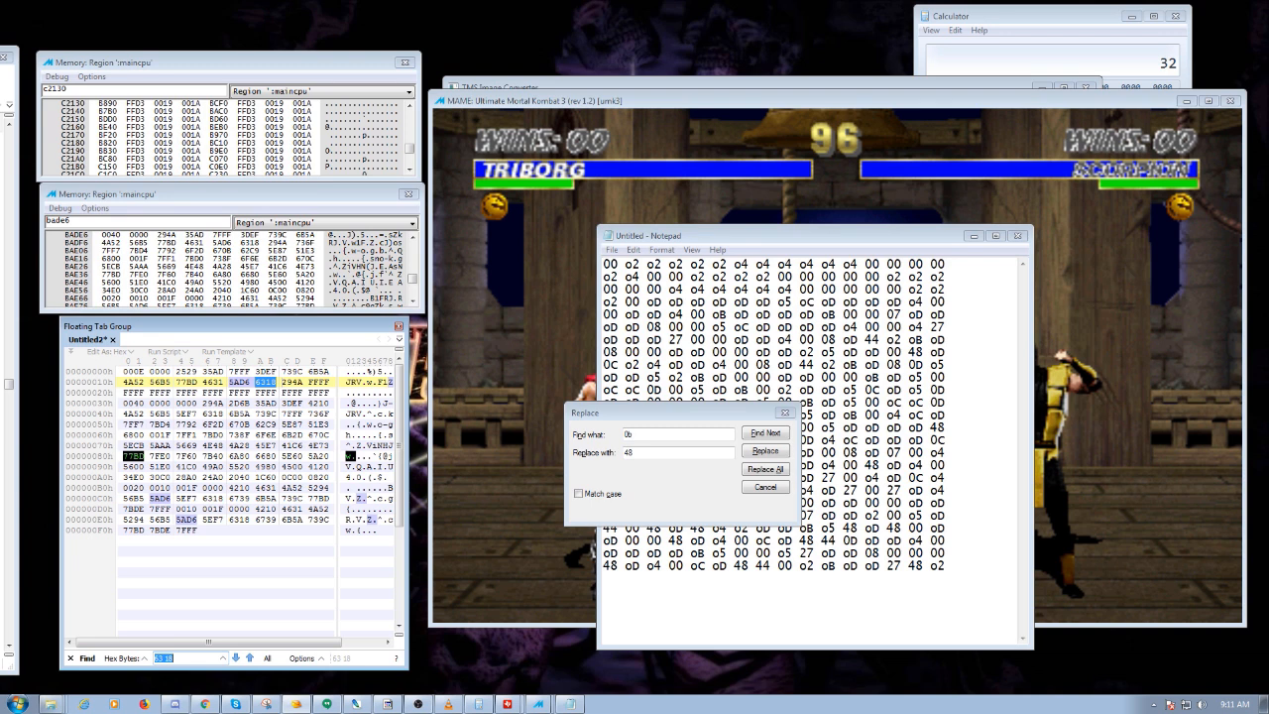
{"action": "key", "text": "alt+Tab"}
{"action": "type", "text": "0c"}
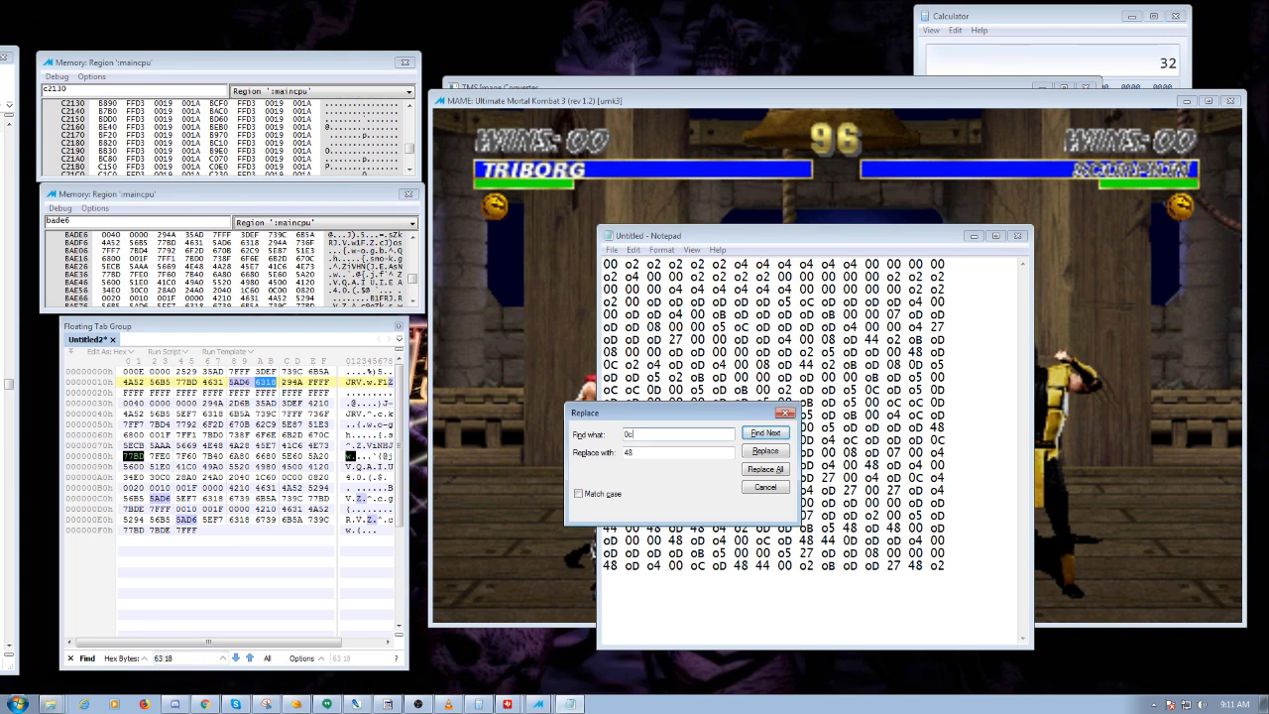
{"action": "key", "text": "alt+Tab"}
{"action": "key", "text": "ctrl+f"}
{"action": "key", "text": "Return"}
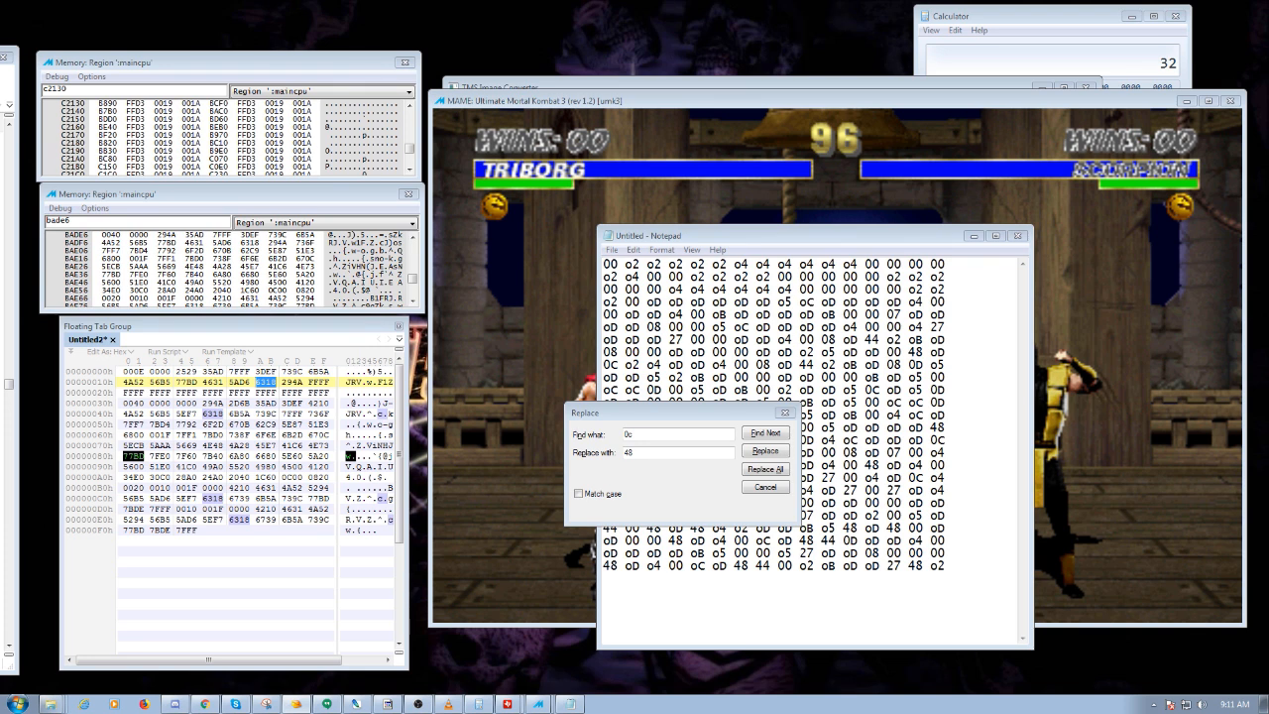
{"action": "key", "text": "alt+Tab"}
{"action": "type", "text": "oa"}
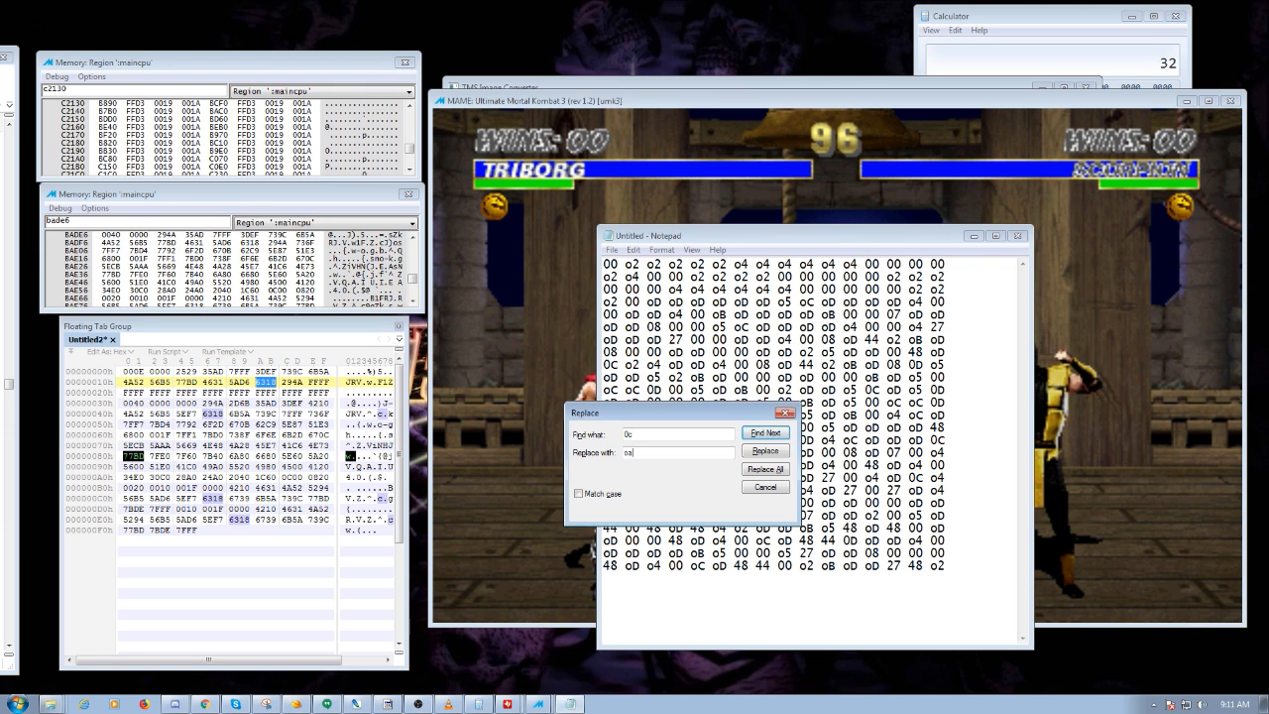
{"action": "type", "text": "A"}
{"action": "left_click", "coordinate": [765, 451]}
{"action": "left_click", "coordinate": [765, 469]}
Look up 294A in Untitled2 and replace every 0D in the Notepad graphics bytes with o2.
{"action": "left_click", "coordinate": [644, 435]}
{"action": "key", "text": "BackSpace"}
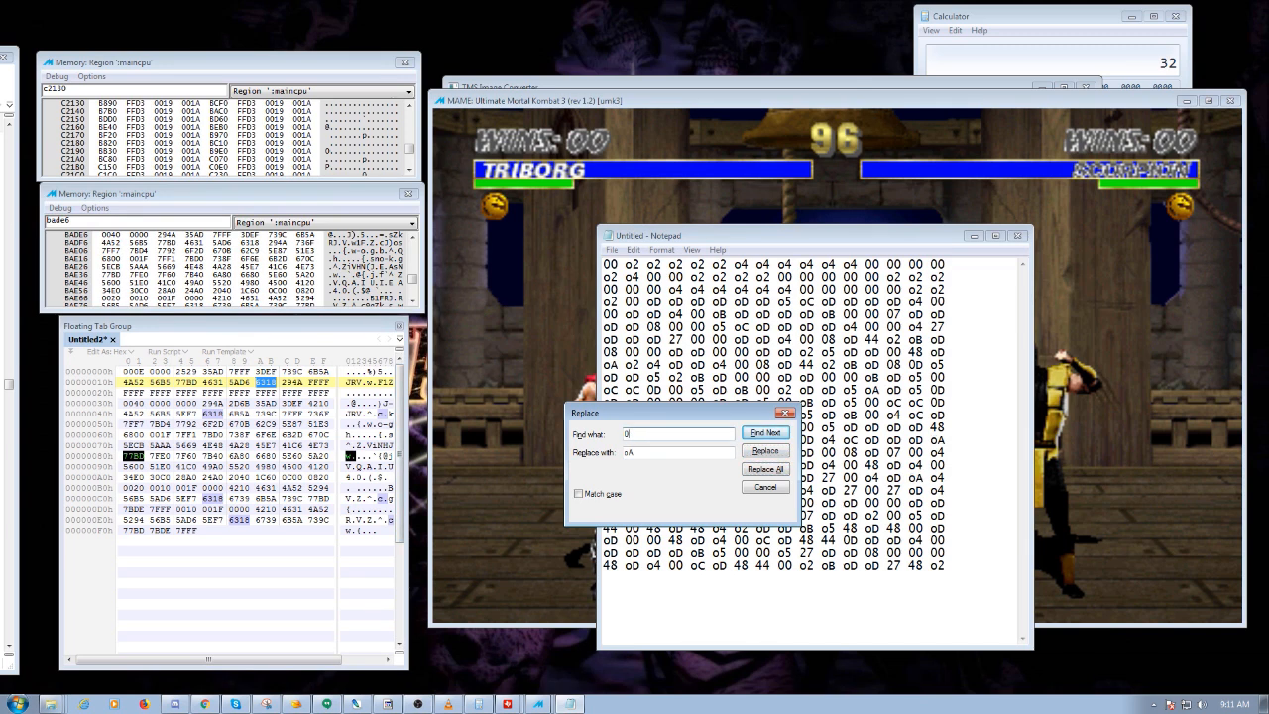
{"action": "left_click_drag", "start_coordinate": [283, 382], "coordinate": [302, 381]}
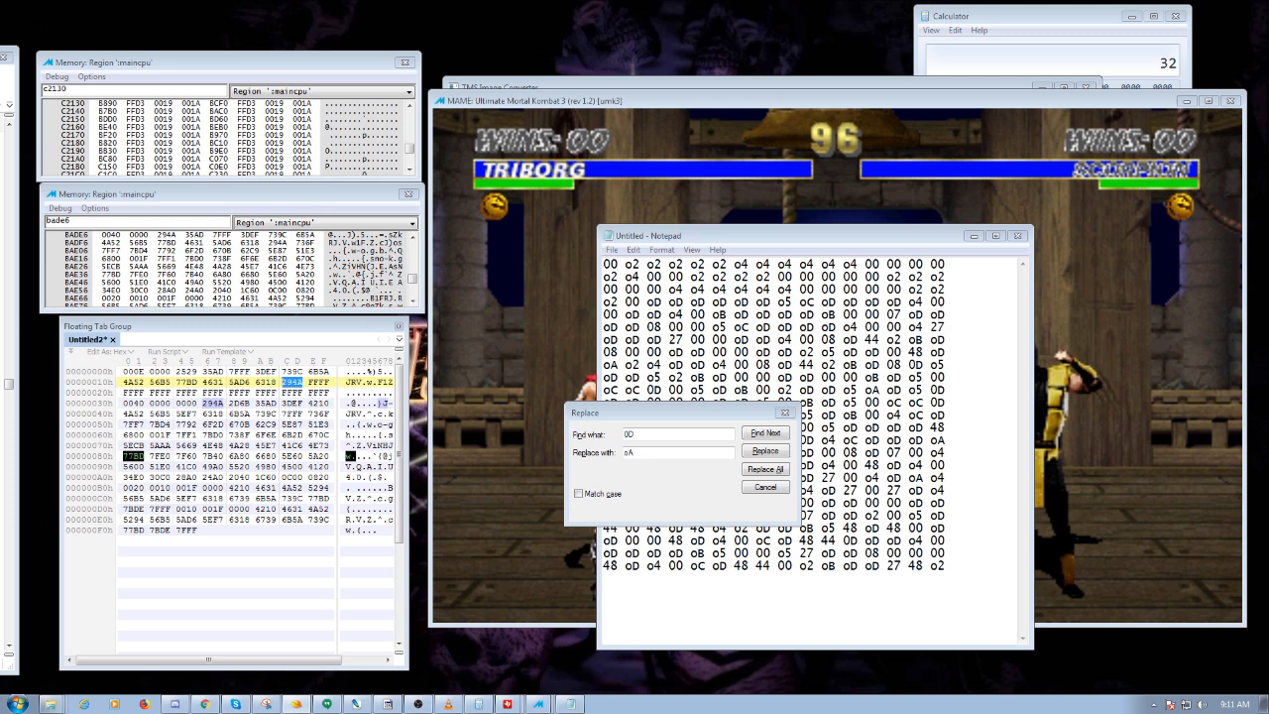
{"action": "left_click", "coordinate": [632, 452]}
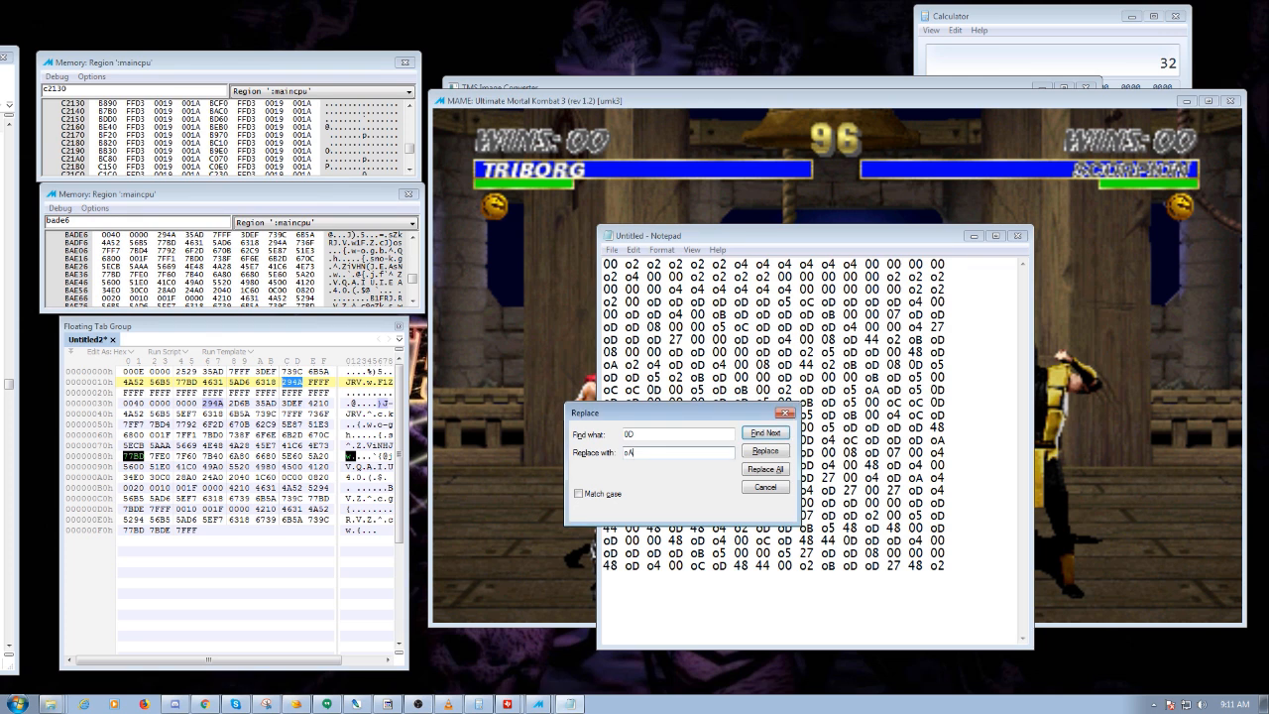
{"action": "key", "text": "BackSpace"}
{"action": "type", "text": "2"}
{"action": "left_click", "coordinate": [765, 469]}
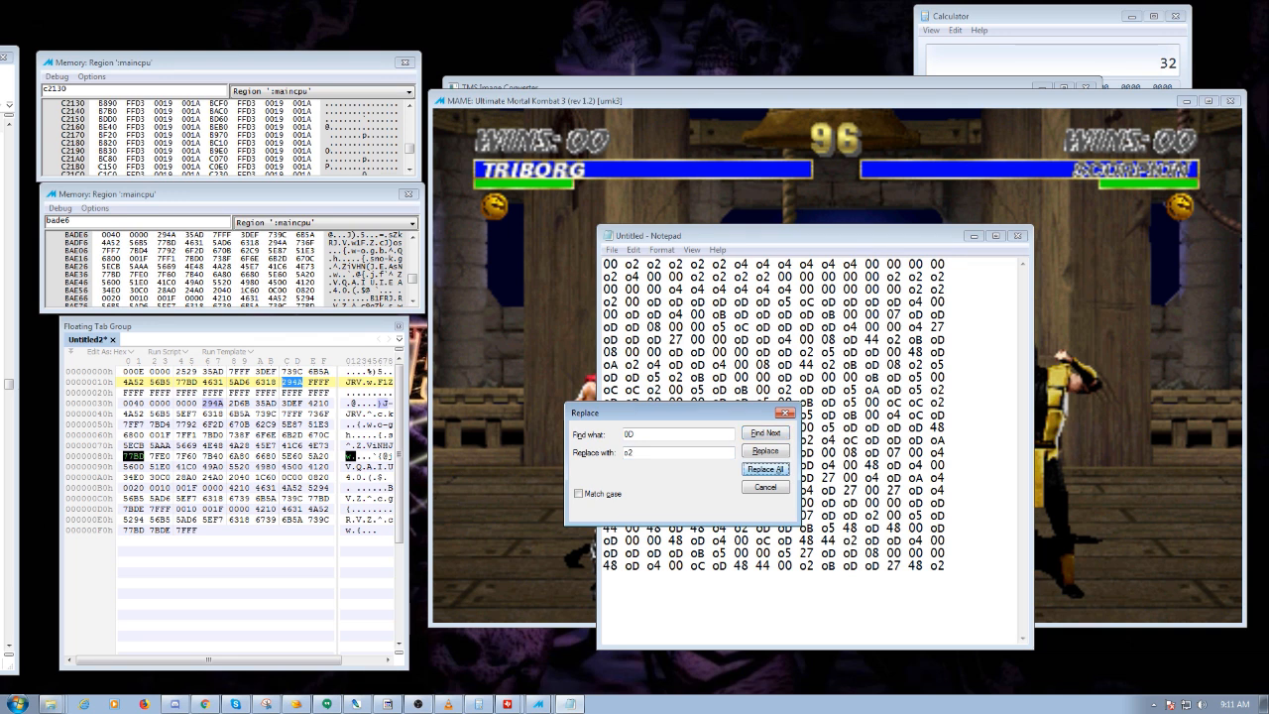
Replace every placeholder letter o in the Notepad bytes with the digit 0 and close the Replace dialog.
{"action": "double_click", "coordinate": [628, 435]}
{"action": "type", "text": "o"}
{"action": "key", "text": "Tab"}
{"action": "type", "text": "0"}
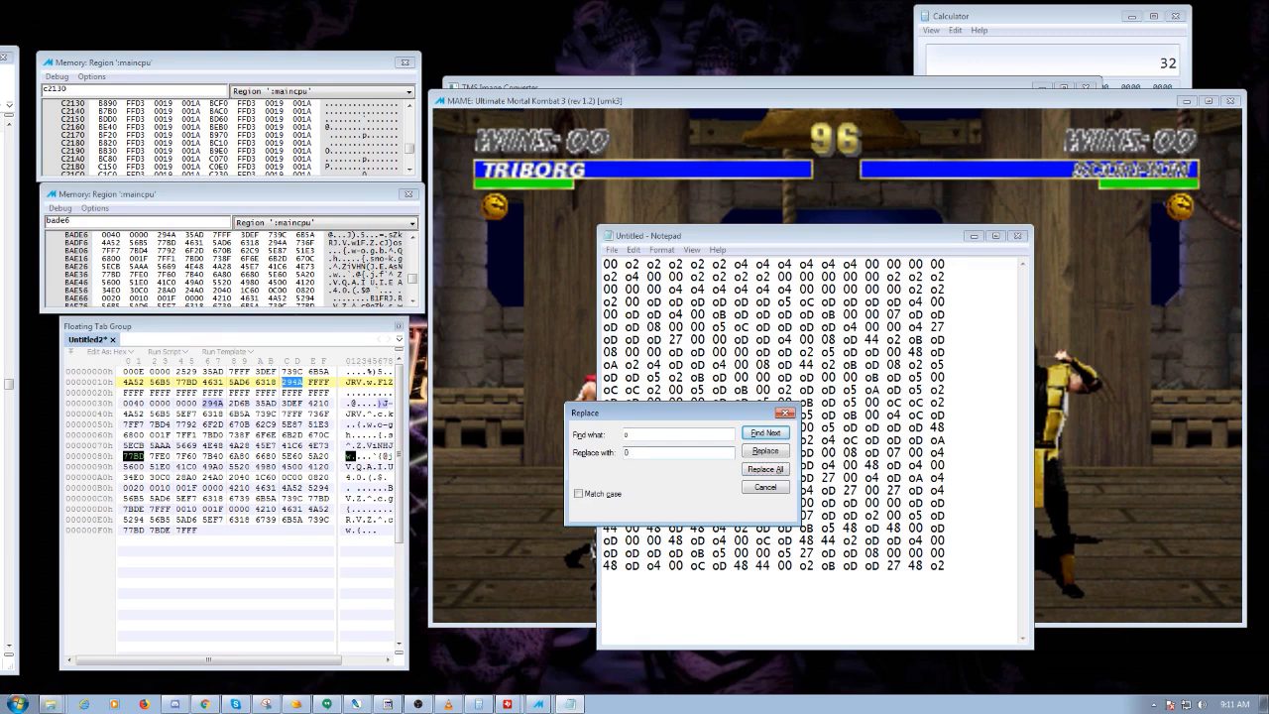
{"action": "left_click", "coordinate": [766, 469]}
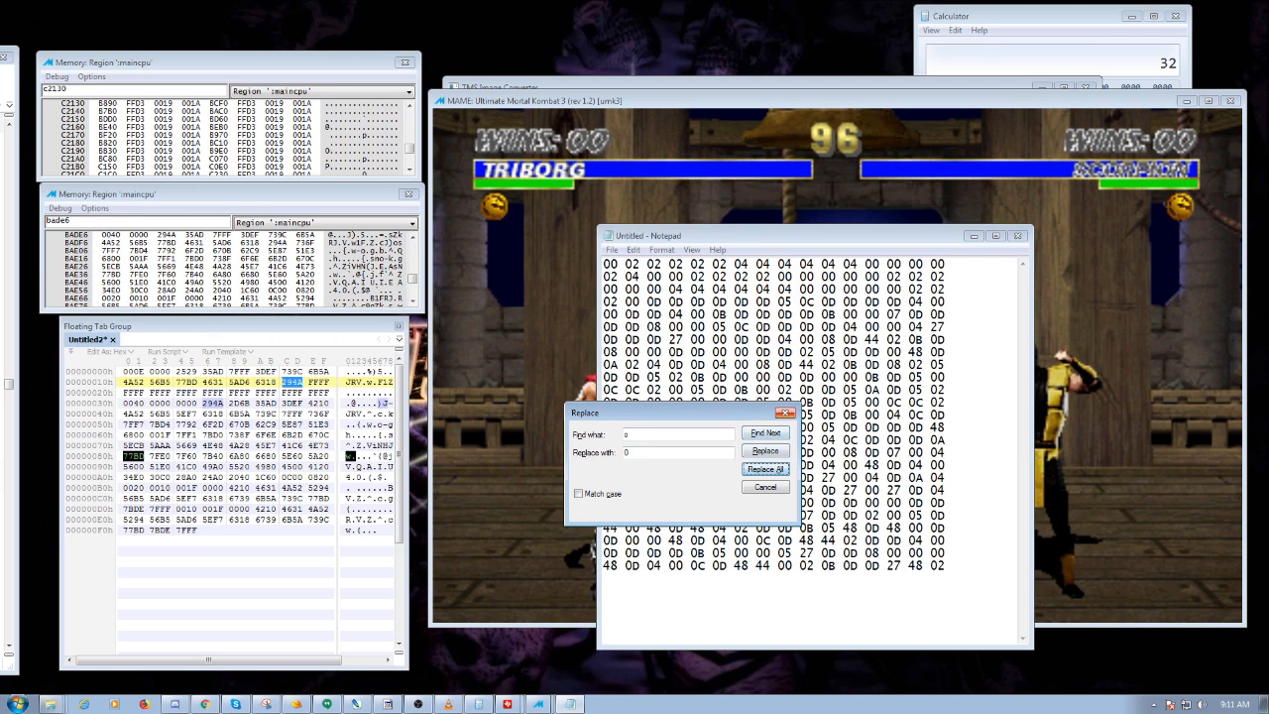
{"action": "left_click", "coordinate": [784, 412]}
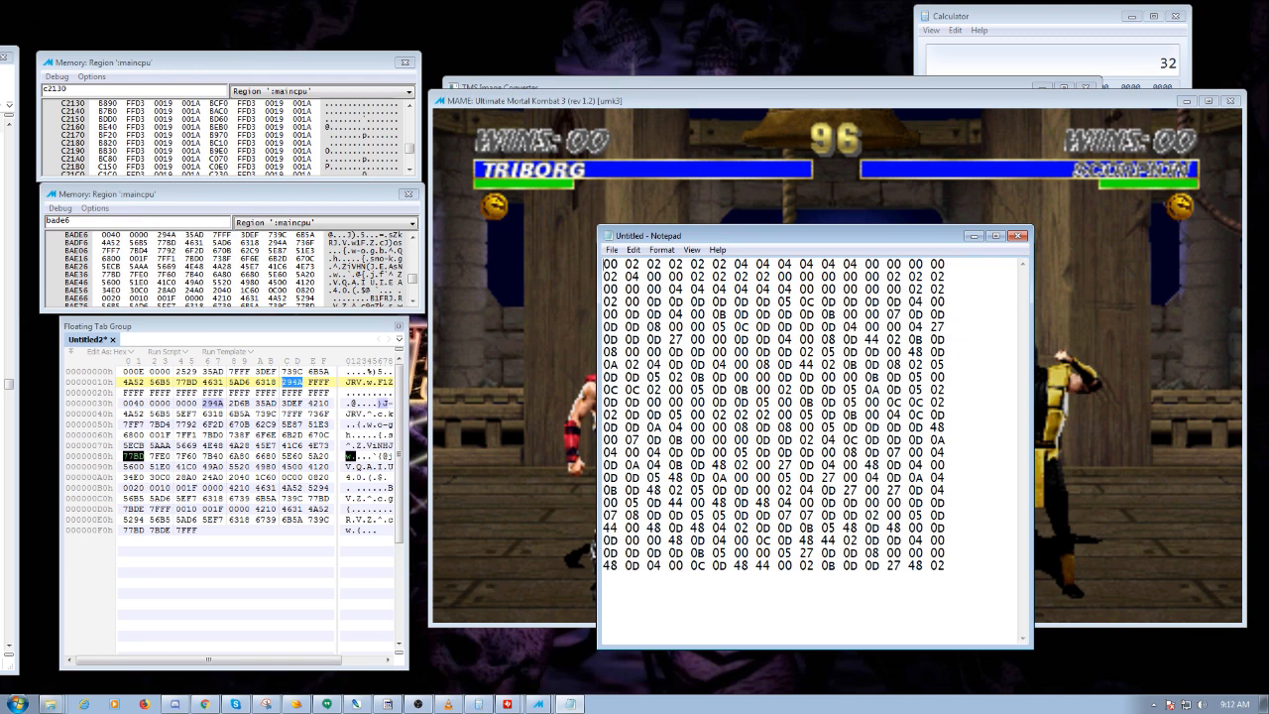
Copy all the remapped bytes from Notepad into Untitled1 in 010 Editor and bring that editor window into view.
{"action": "left_click_drag", "start_coordinate": [945, 566], "coordinate": [603, 263]}
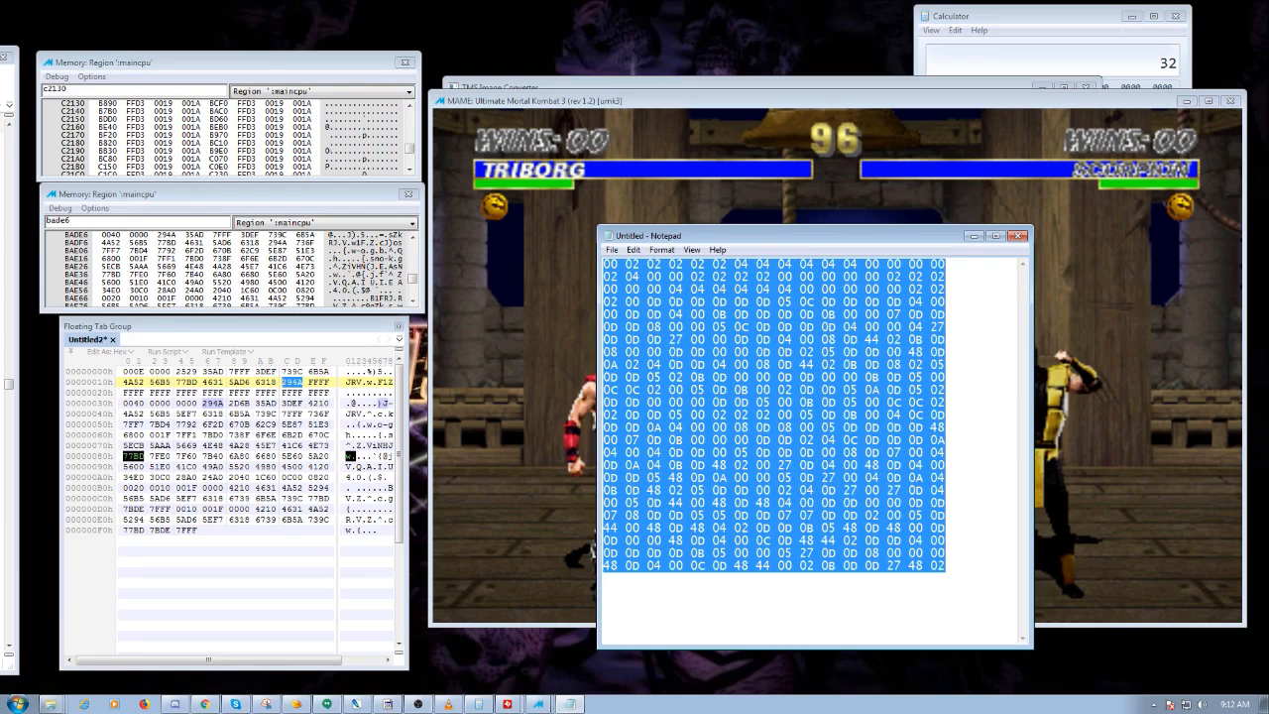
{"action": "left_click_drag", "start_coordinate": [694, 235], "coordinate": [281, 156]}
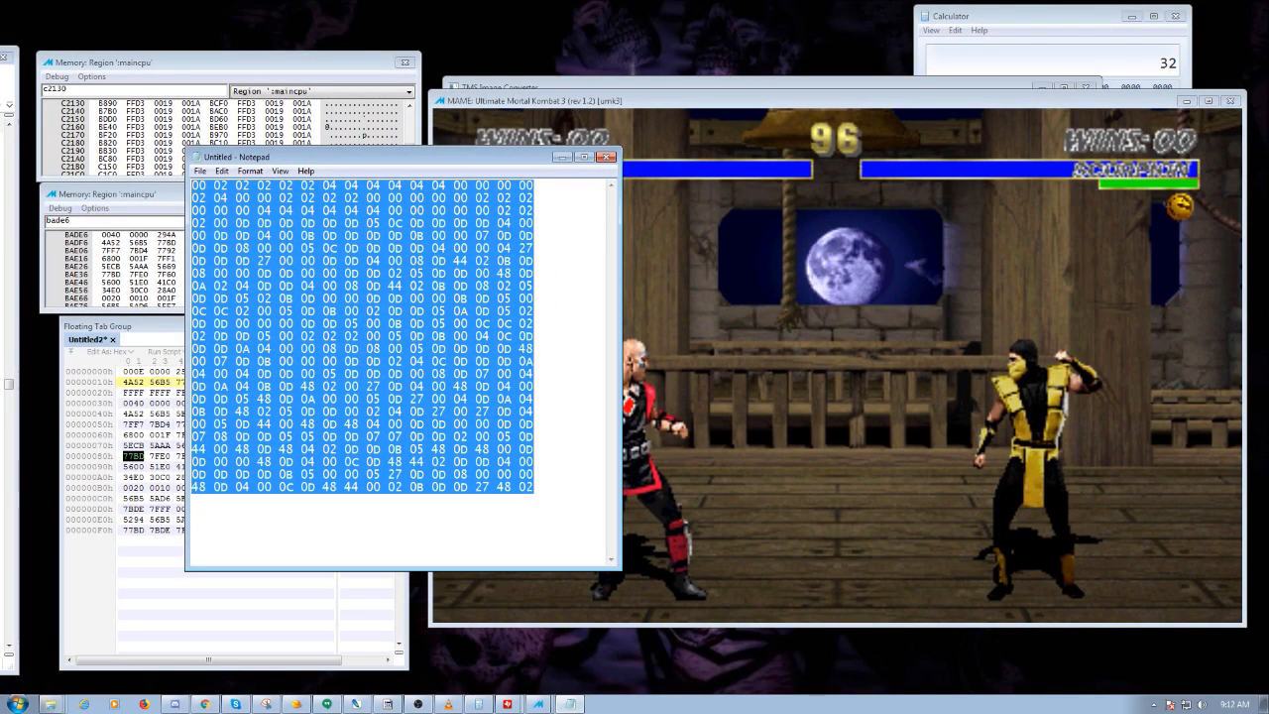
{"action": "left_click", "coordinate": [124, 326]}
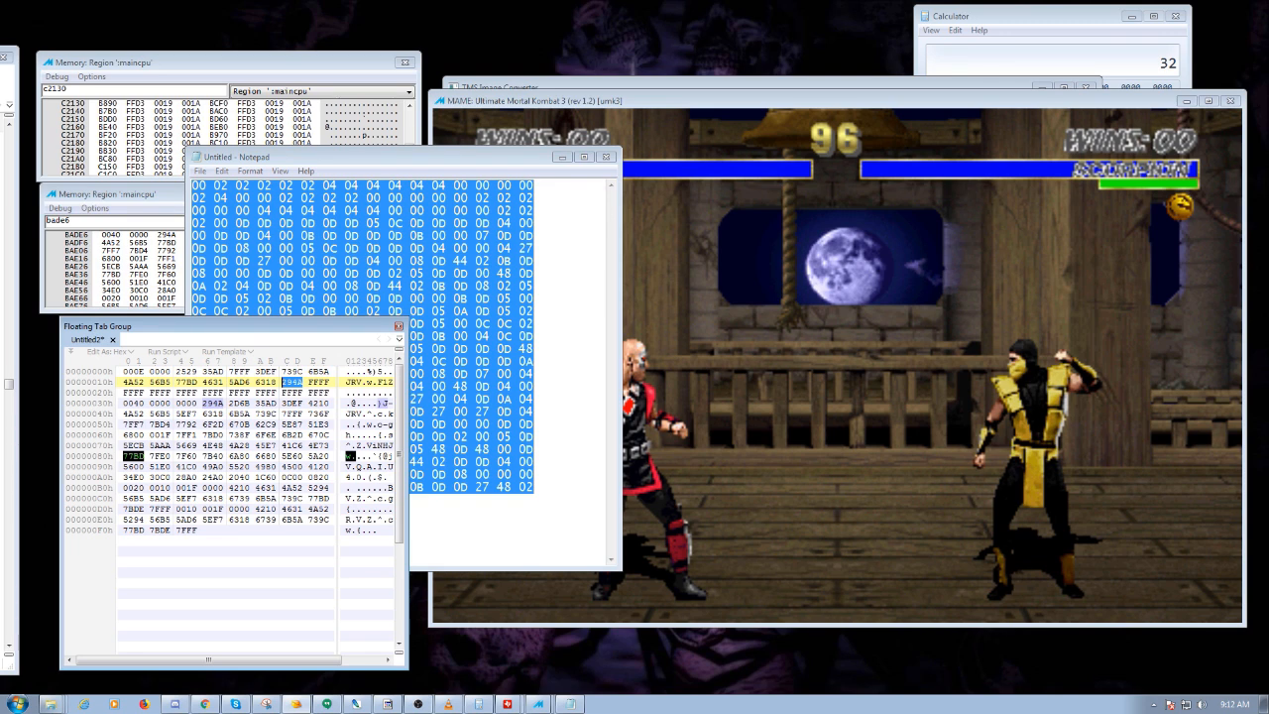
{"action": "left_click", "coordinate": [555, 311]}
{"action": "left_click_drag", "start_coordinate": [537, 487], "coordinate": [191, 184]}
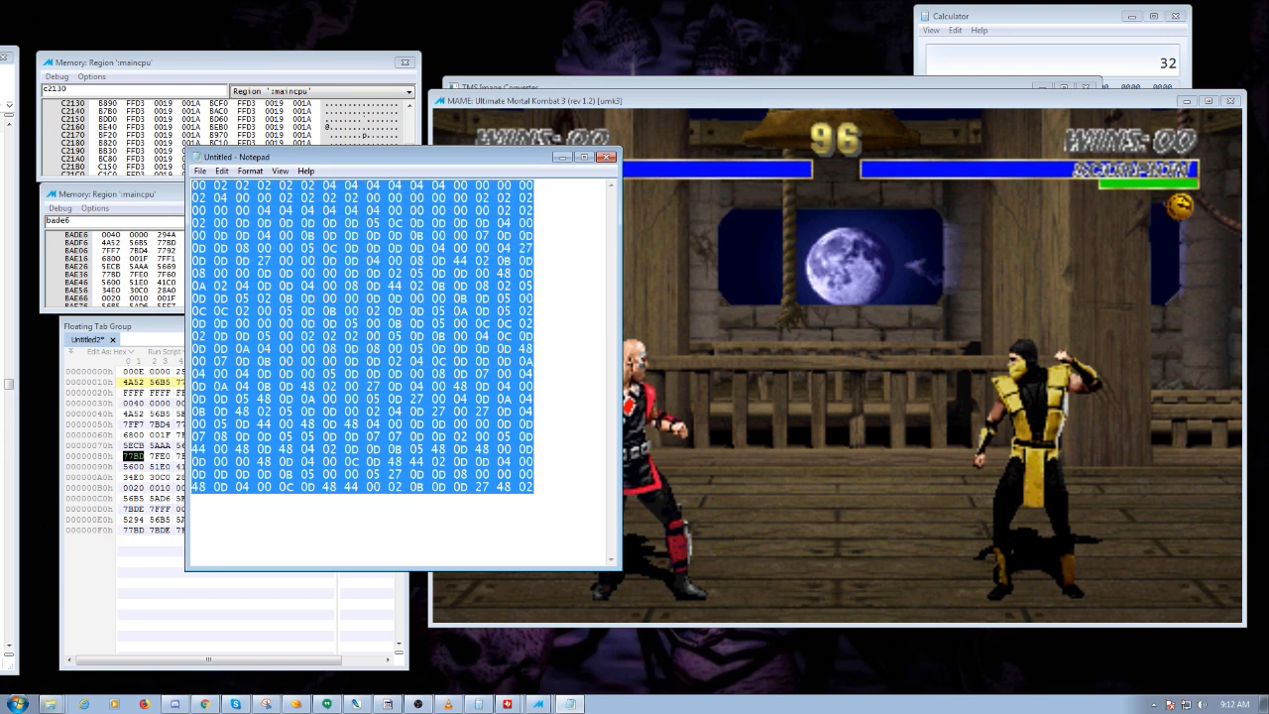
{"action": "key", "text": "alt+Tab"}
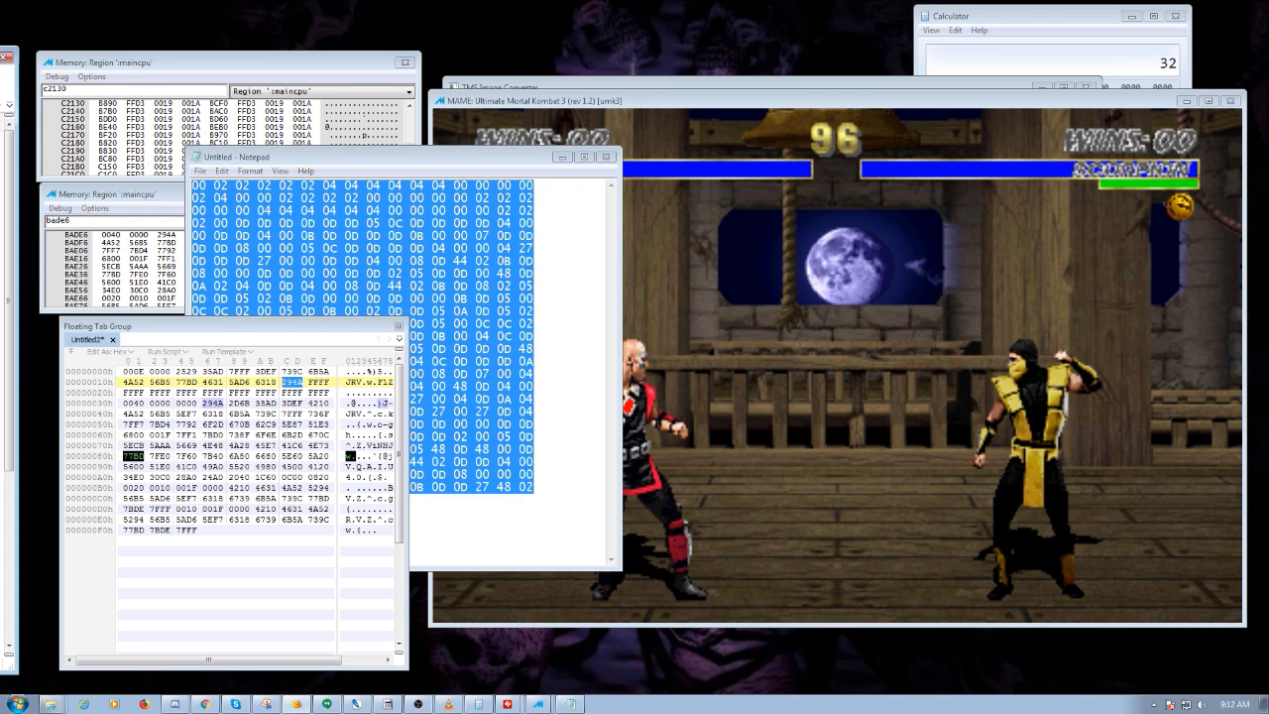
{"action": "left_click_drag", "start_coordinate": [0, 56], "coordinate": [486, 42]}
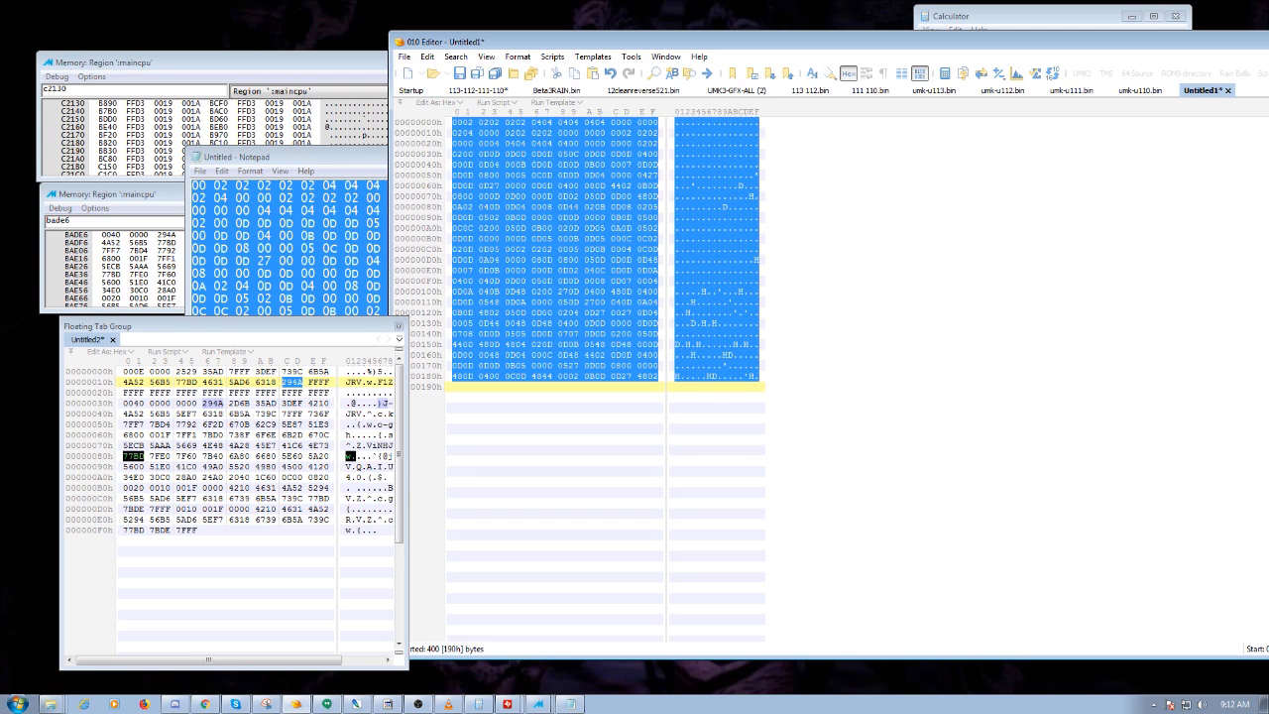
Set a custom line width of 50 bytes per row for the hex view of Untitled1.
{"action": "left_click", "coordinate": [599, 219]}
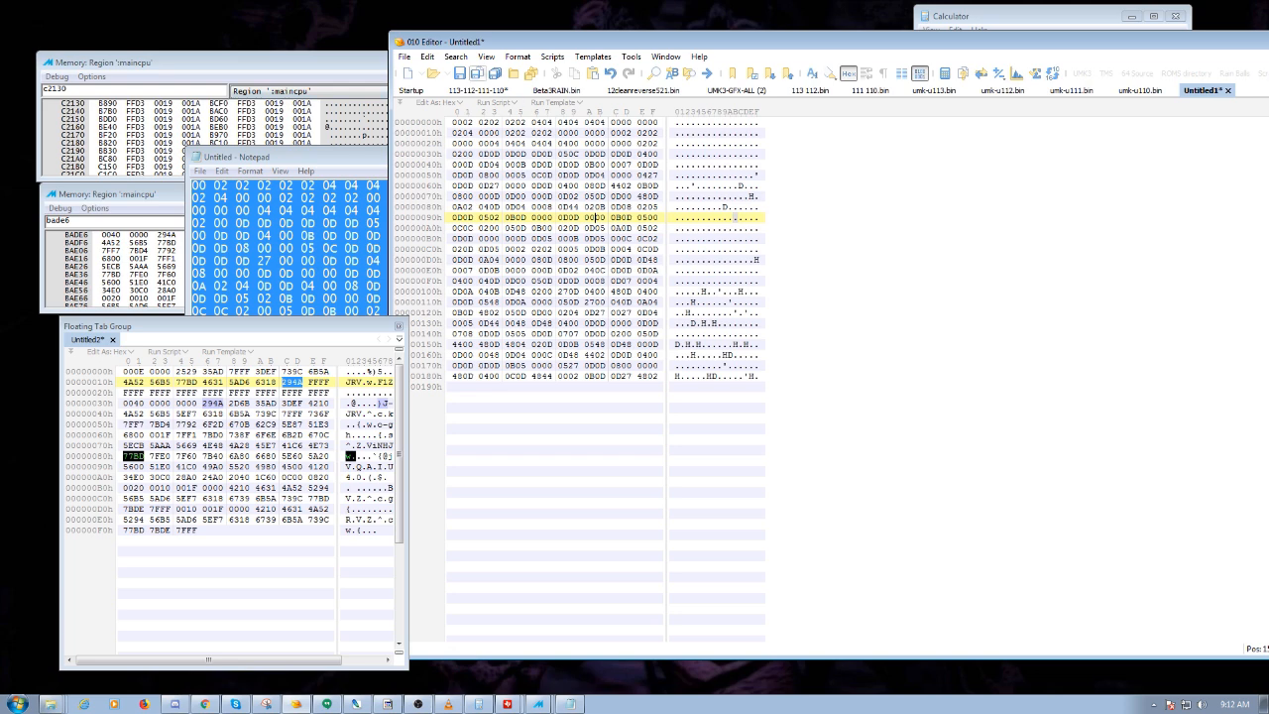
{"action": "left_click", "coordinate": [486, 56]}
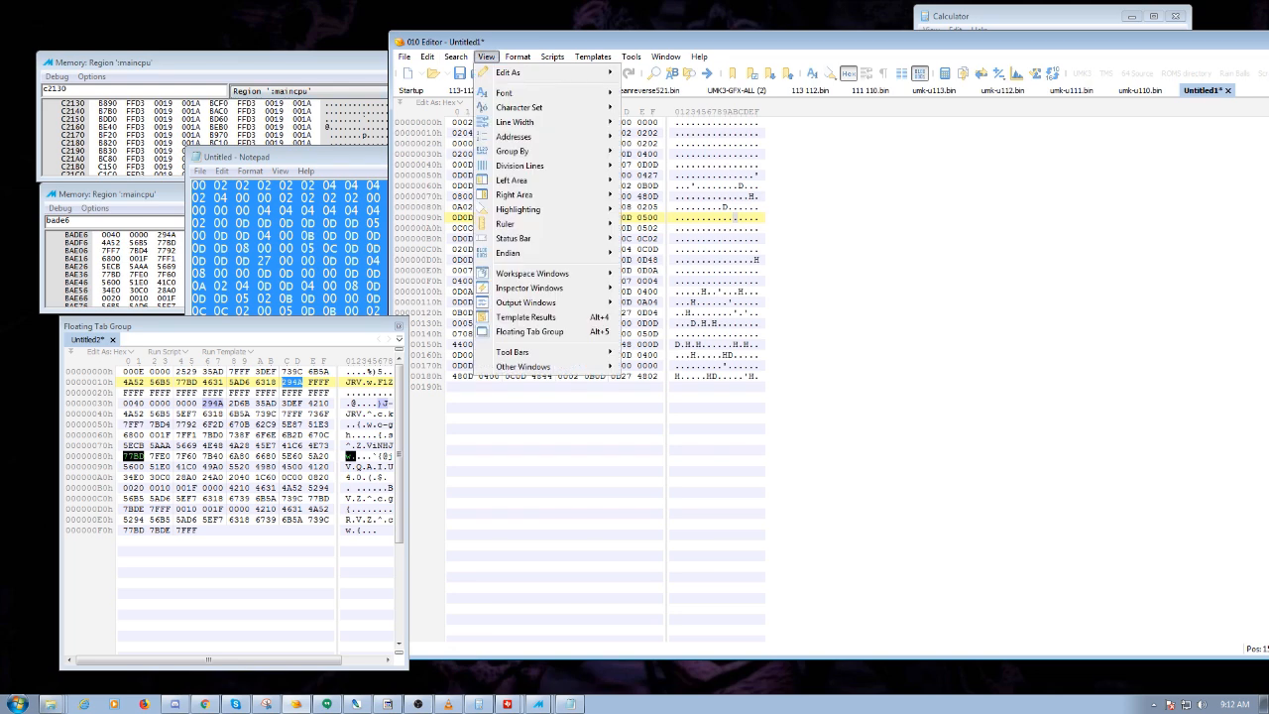
{"action": "mouse_move", "coordinate": [525, 165]}
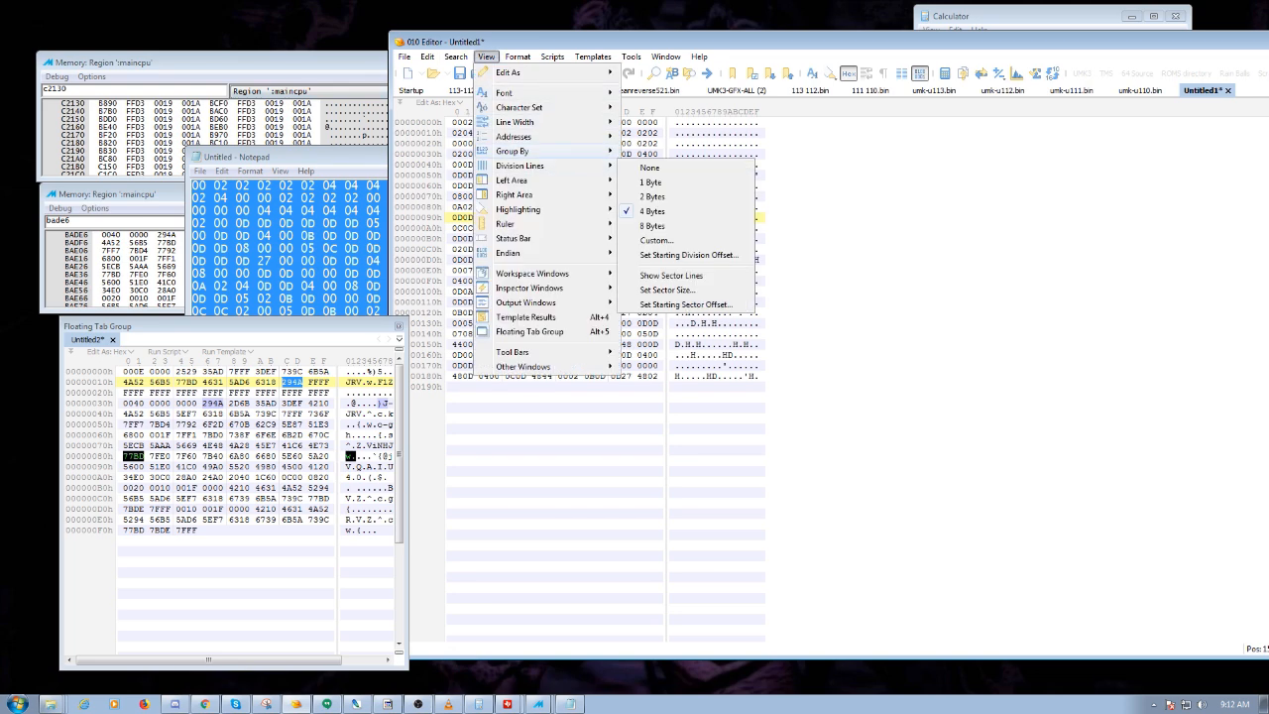
{"action": "mouse_move", "coordinate": [525, 122]}
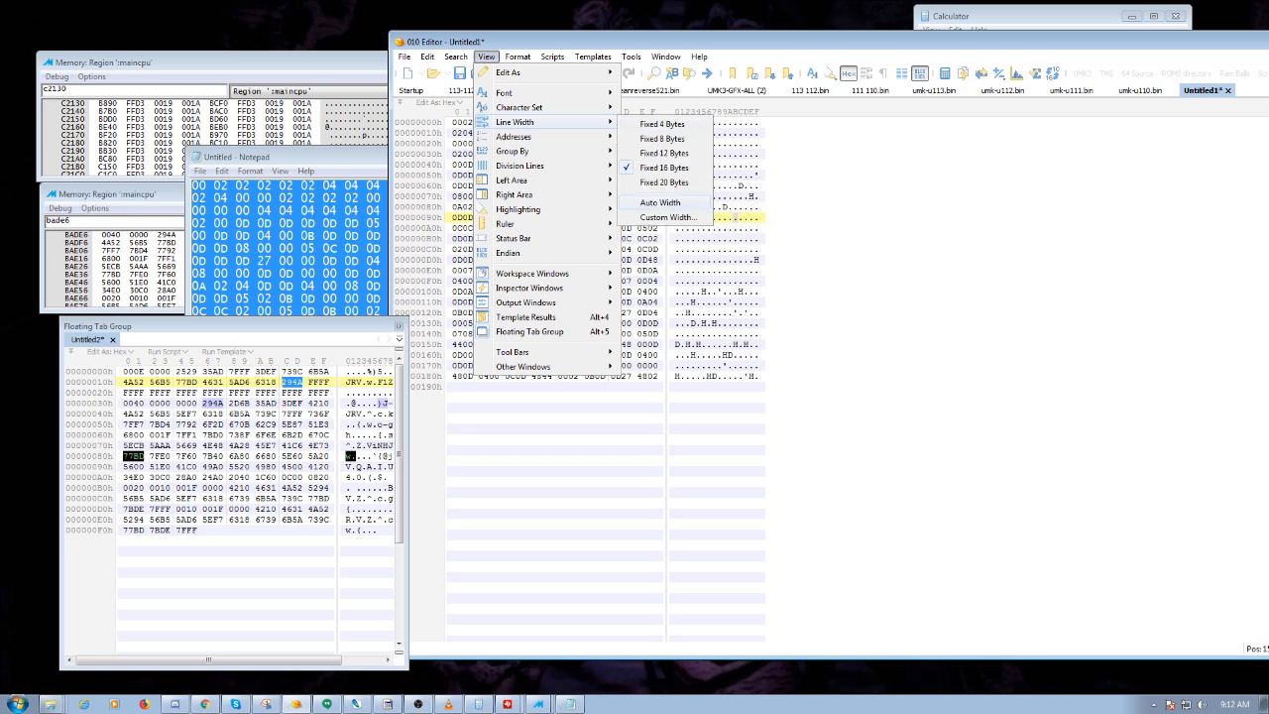
{"action": "left_click", "coordinate": [674, 217]}
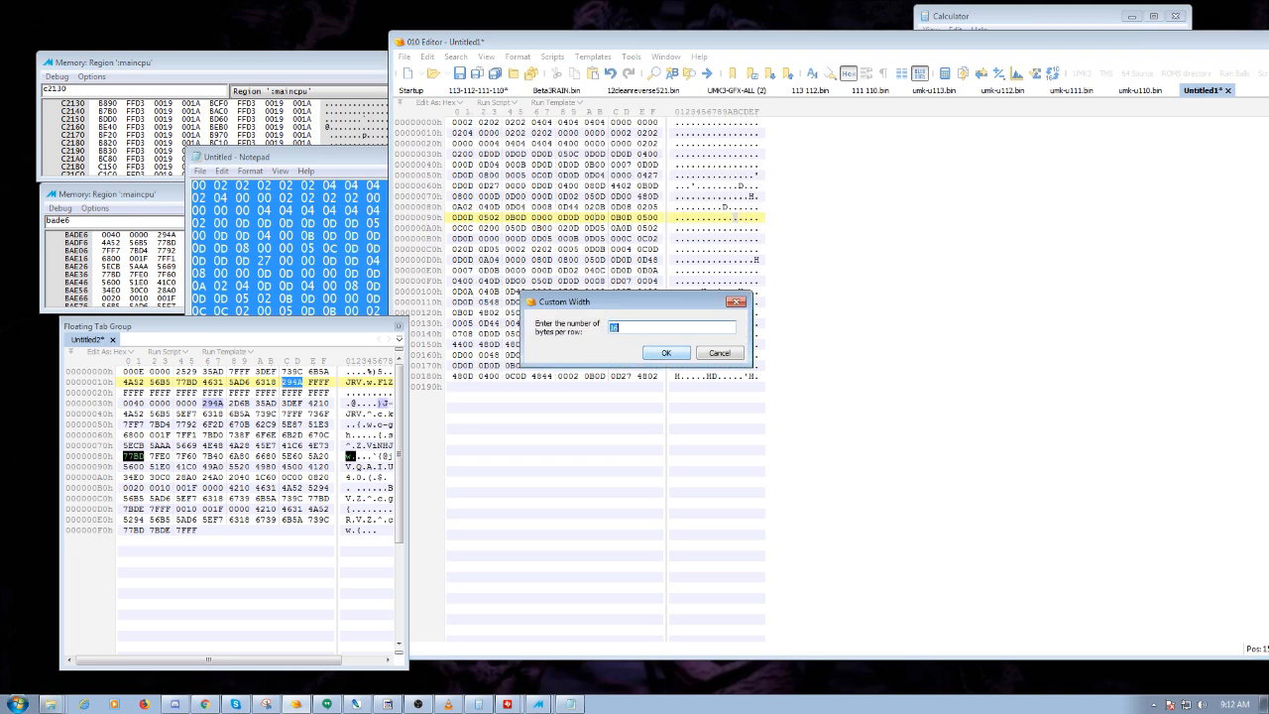
{"action": "type", "text": "32"}
{"action": "key", "text": "Return"}
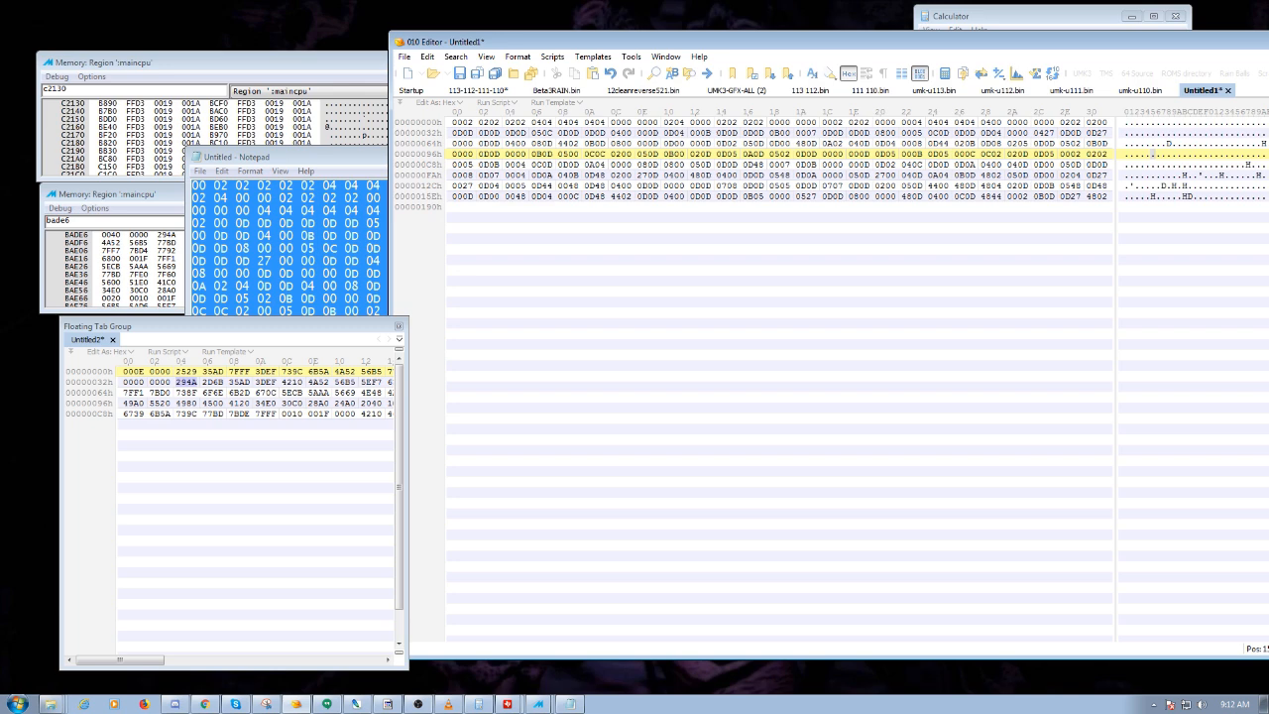
Count through the Untitled1 rows from first to last and shift the editor window to show the full row width.
{"action": "left_click", "coordinate": [469, 122]}
{"action": "key", "text": "Down"}
{"action": "key", "text": "Down"}
{"action": "key", "text": "Down"}
{"action": "key", "text": "Down"}
{"action": "key", "text": "Down"}
{"action": "key", "text": "Down"}
{"action": "key", "text": "Down"}
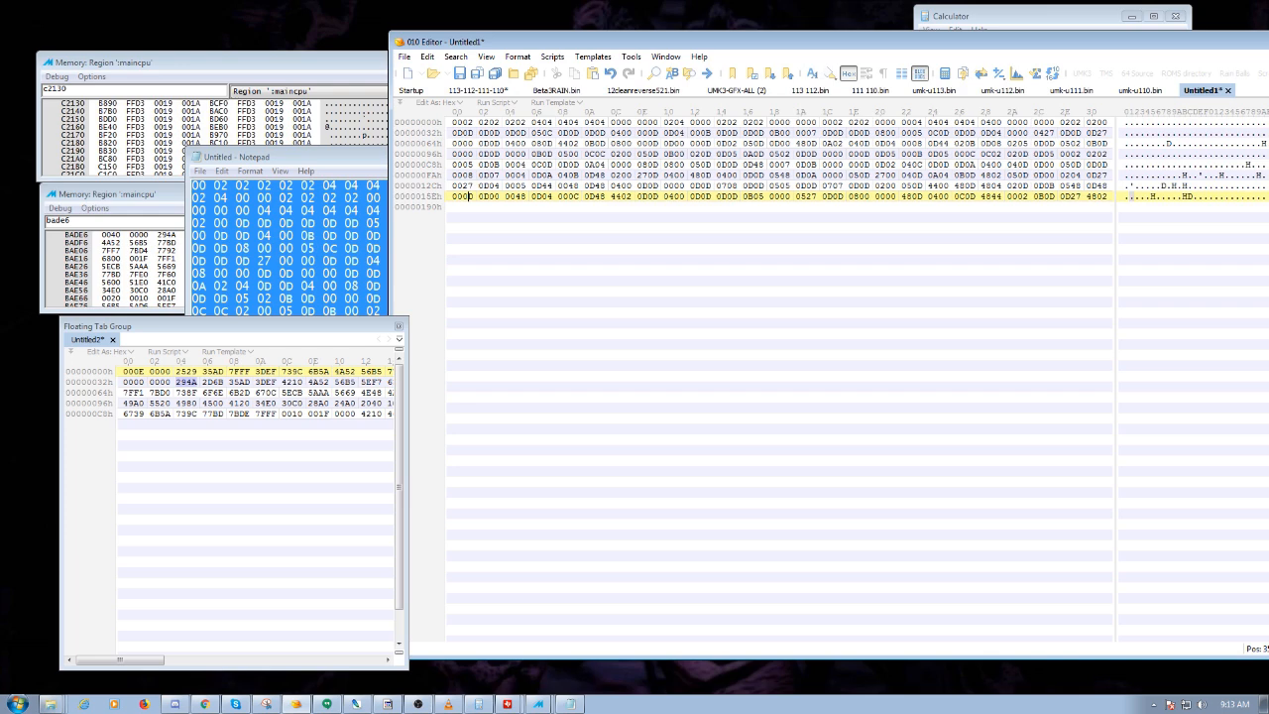
{"action": "left_click_drag", "start_coordinate": [634, 42], "coordinate": [516, 41]}
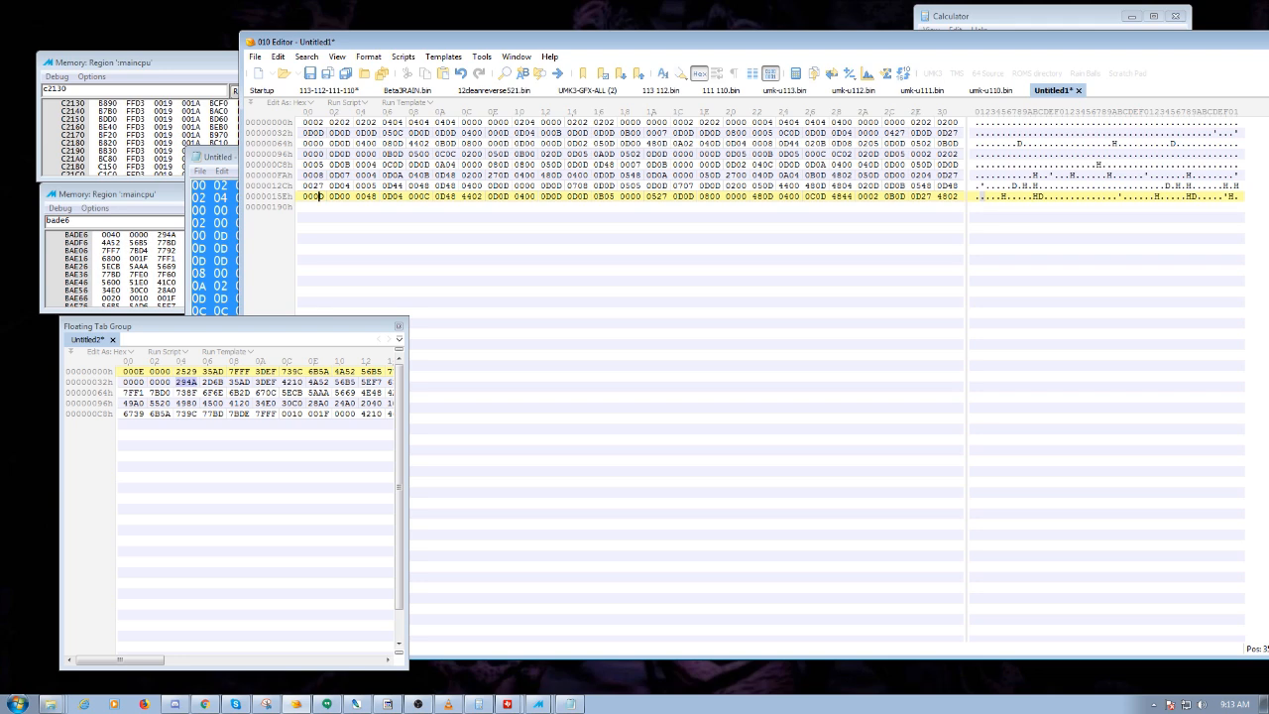
Switch to MAME and load save state 1 to return to the fight's versus screen.
{"action": "key", "text": "alt+Tab"}
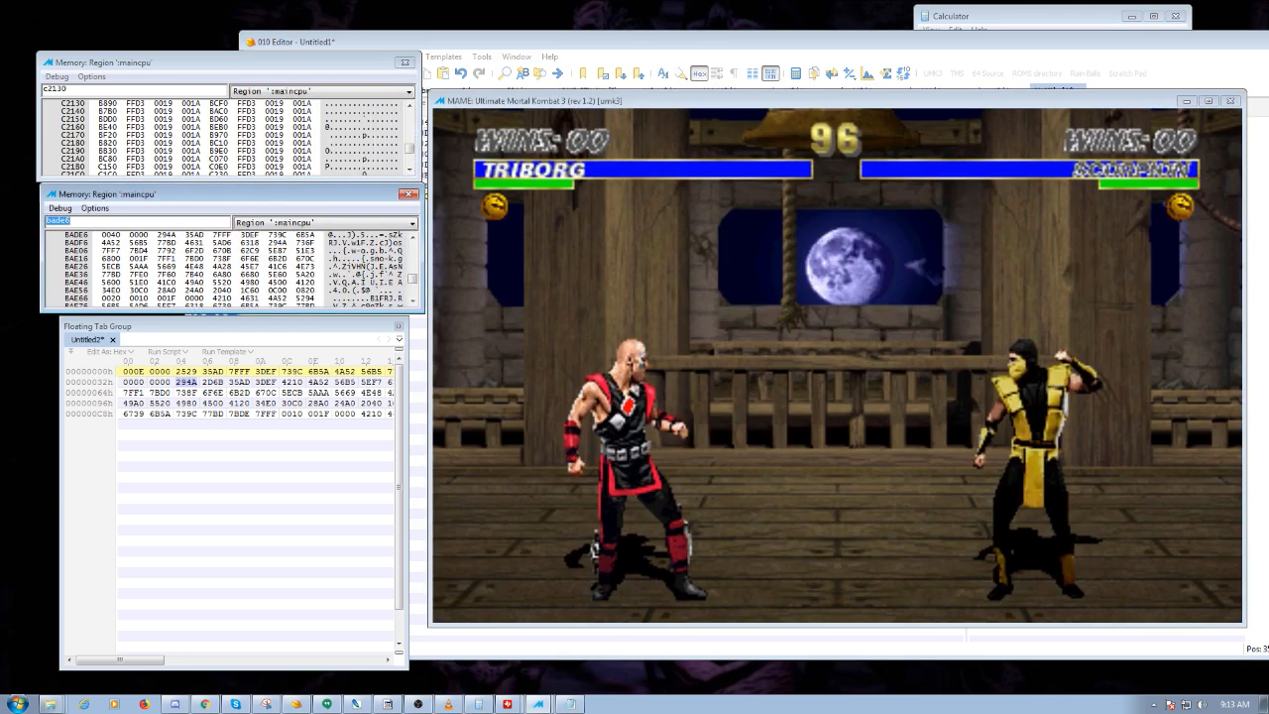
{"action": "key", "text": "alt+Tab"}
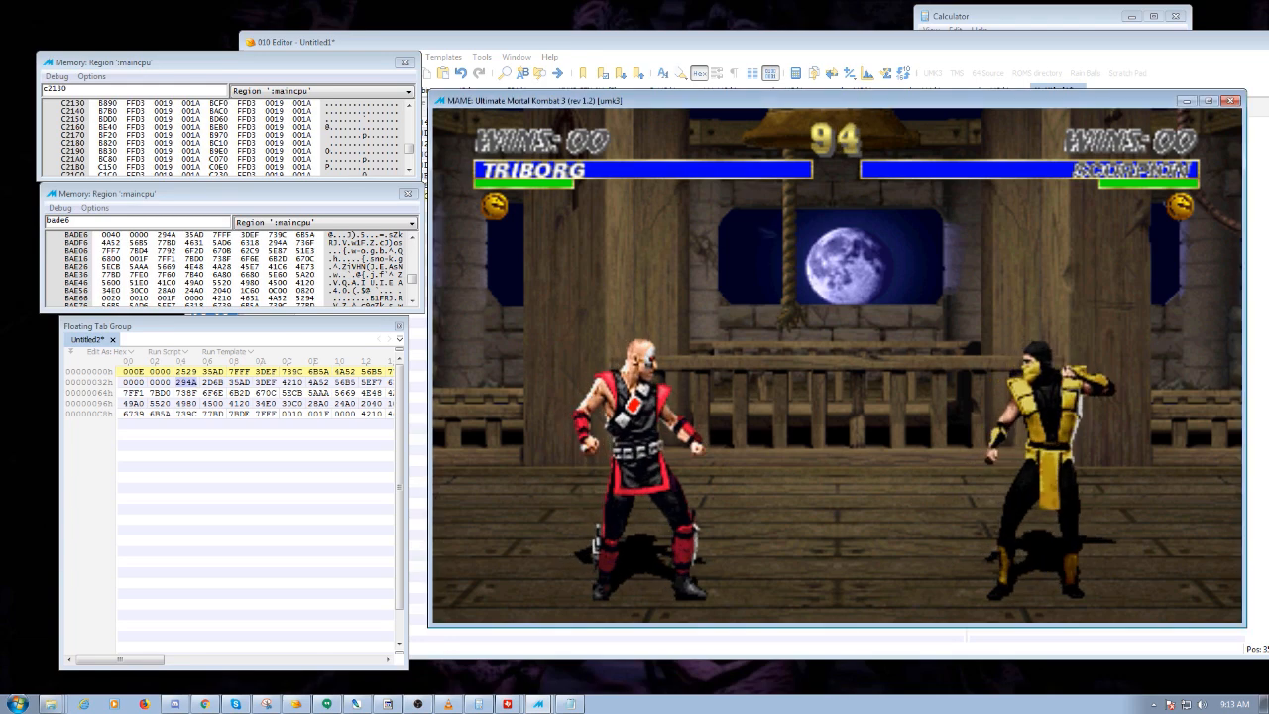
{"action": "key", "text": "F7"}
{"action": "key", "text": "1"}
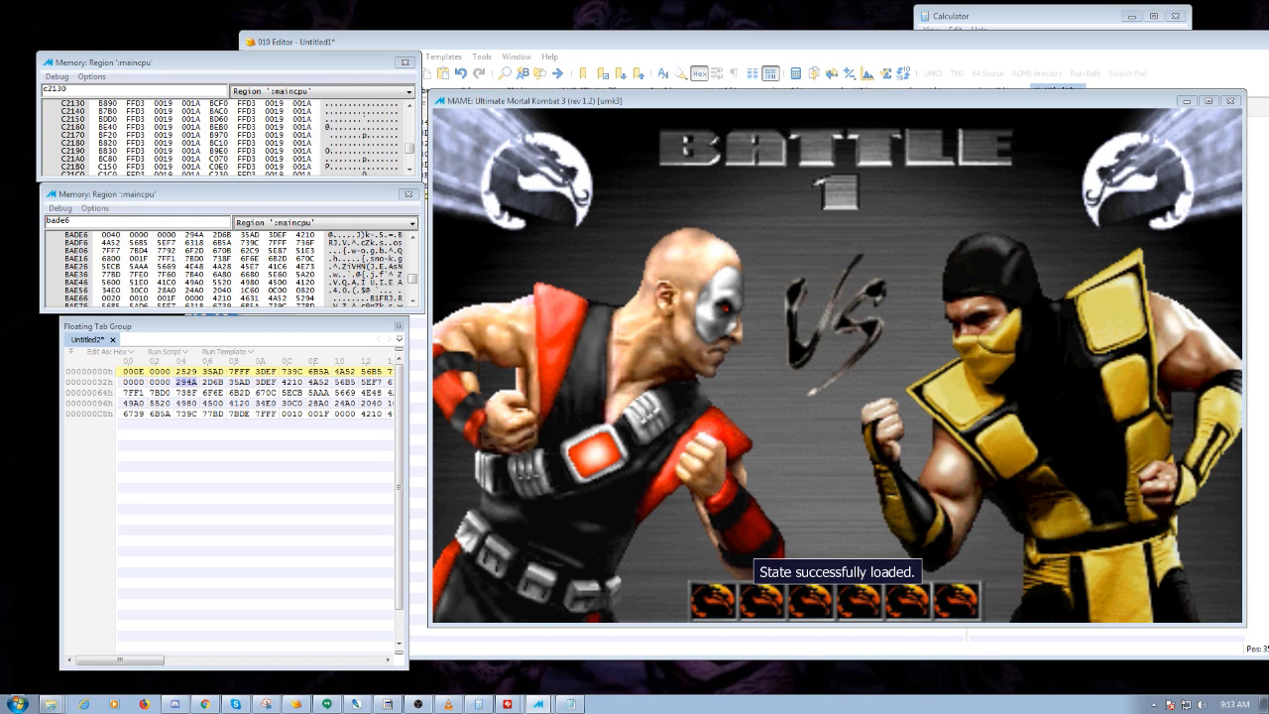
Search Untitled1 in 010 Editor for the hex byte 0d and bring the Notepad bytes up for comparison.
{"action": "key", "text": "alt+Tab"}
{"action": "left_click", "coordinate": [450, 165]}
{"action": "key", "text": "ctrl+f"}
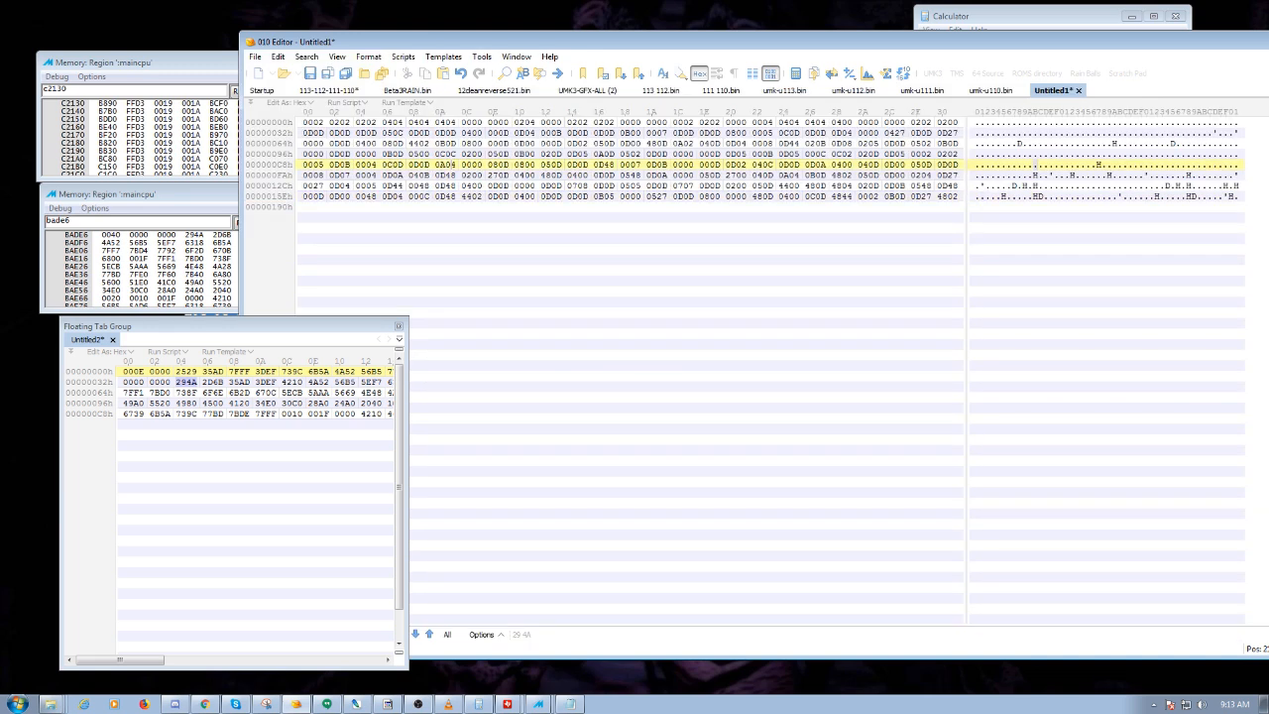
{"action": "type", "text": "0d"}
{"action": "key", "text": "Return"}
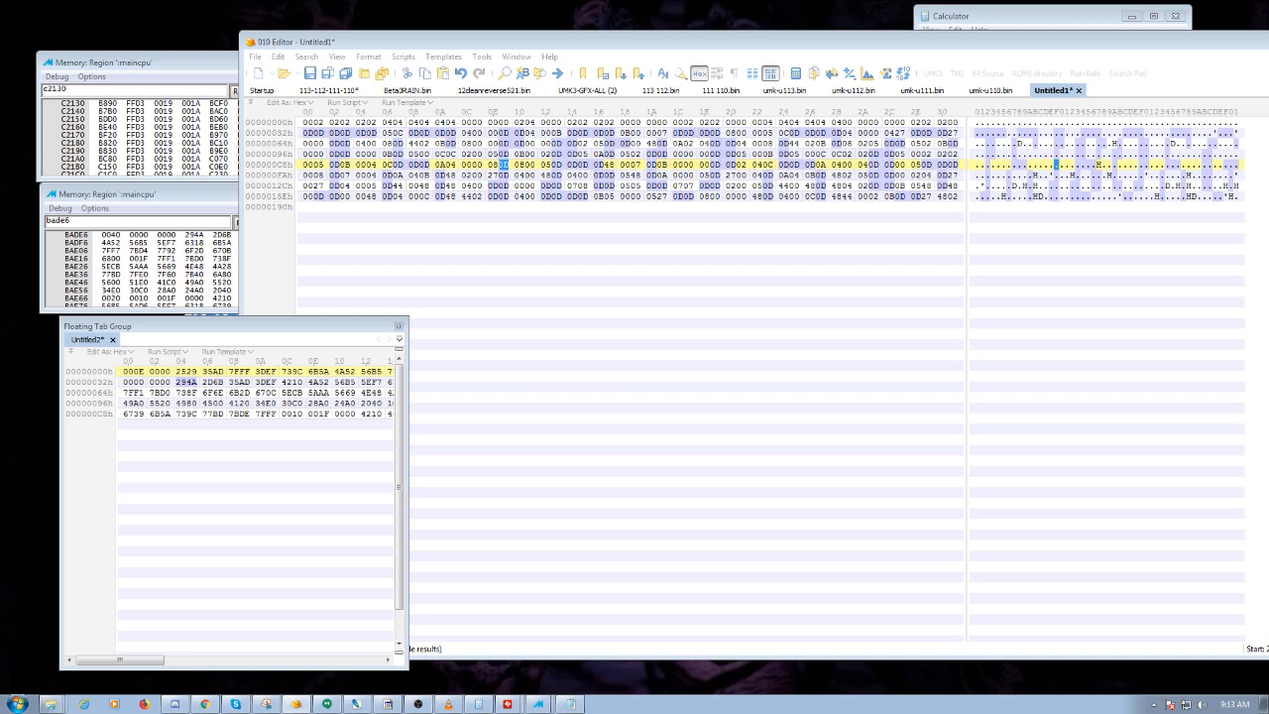
{"action": "left_click", "coordinate": [568, 704]}
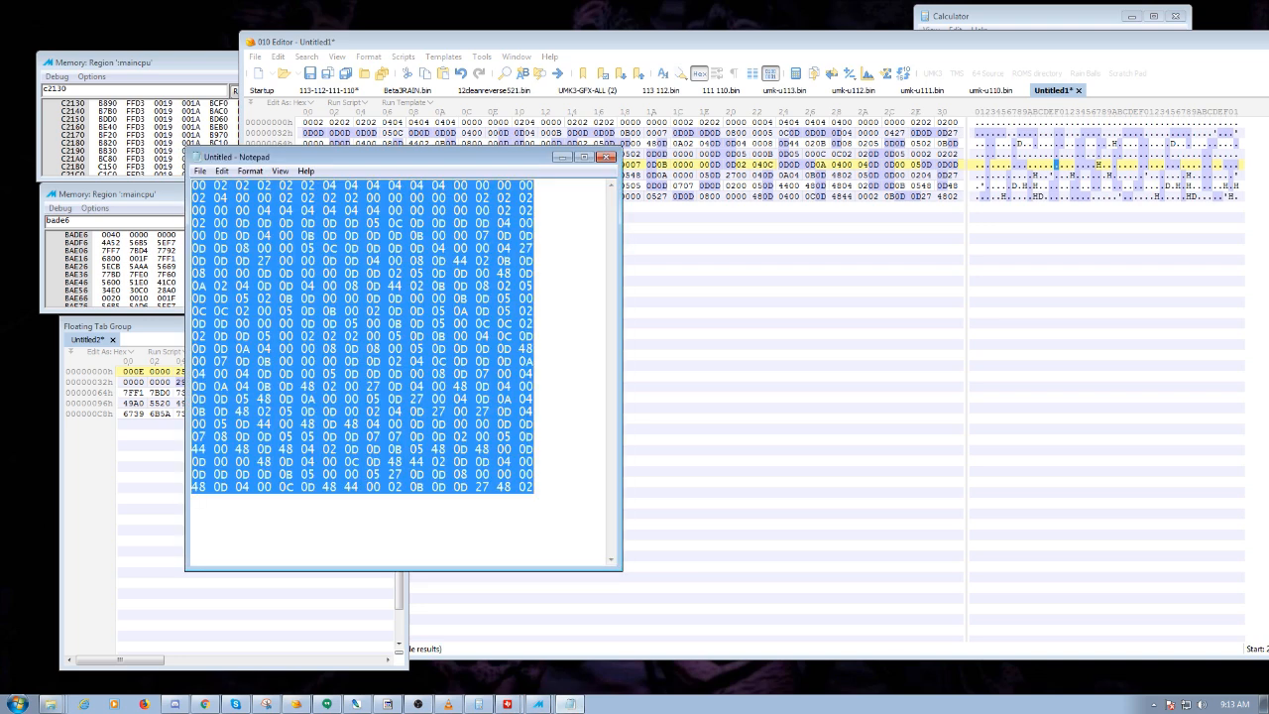
Try to reflow the pasted Notepad bytes by turning Word Wrap off and on again and resizing the window.
{"action": "left_click_drag", "start_coordinate": [621, 357], "coordinate": [989, 357]}
{"action": "left_click", "coordinate": [279, 171]}
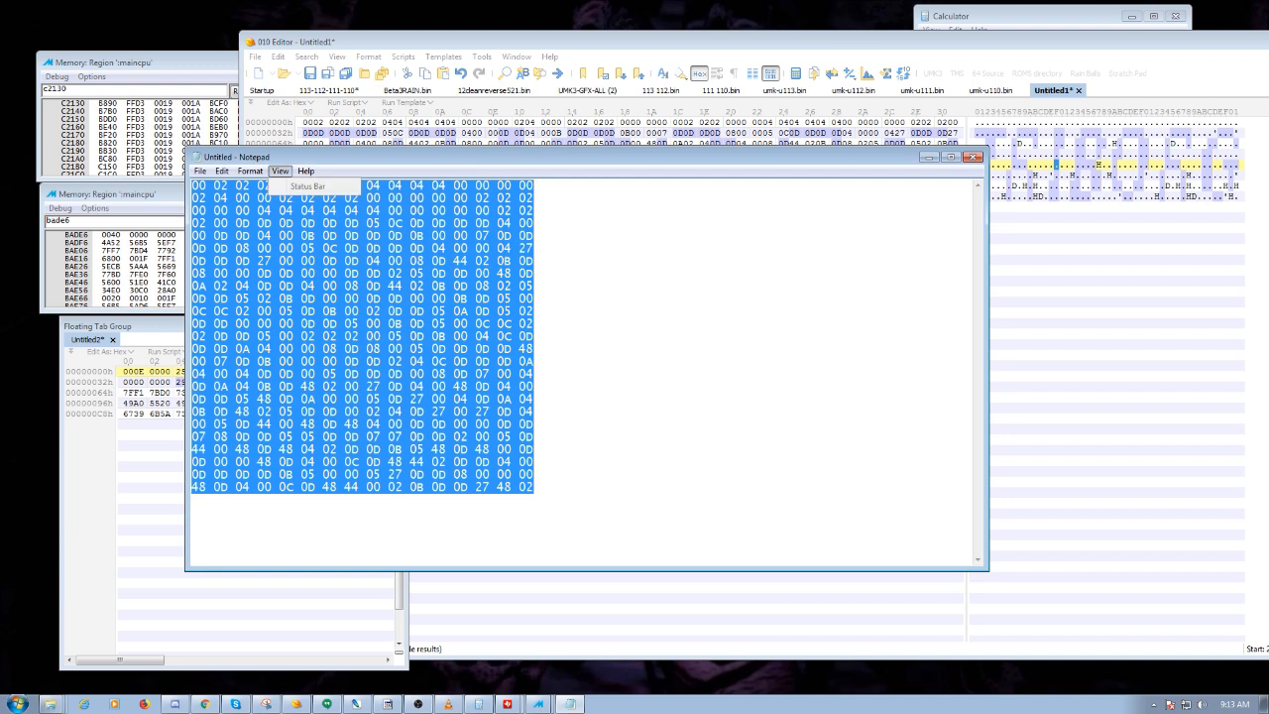
{"action": "left_click", "coordinate": [268, 187]}
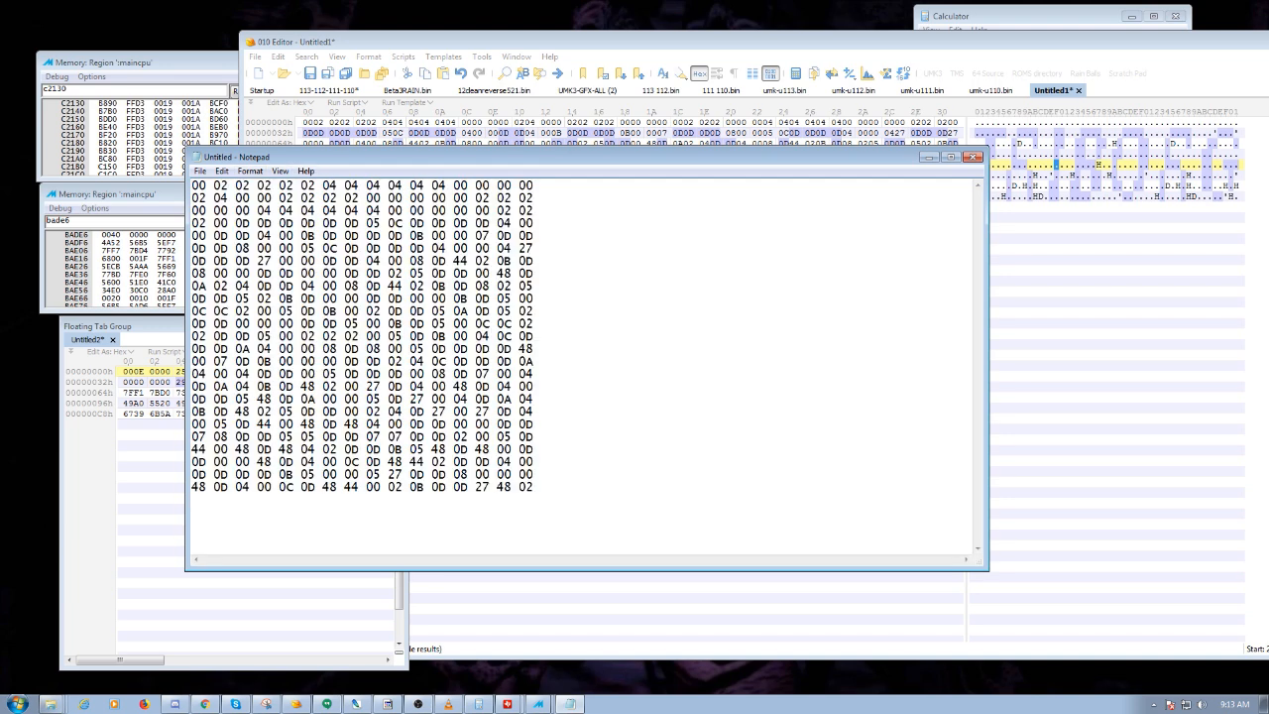
{"action": "left_click_drag", "start_coordinate": [988, 356], "coordinate": [662, 357]}
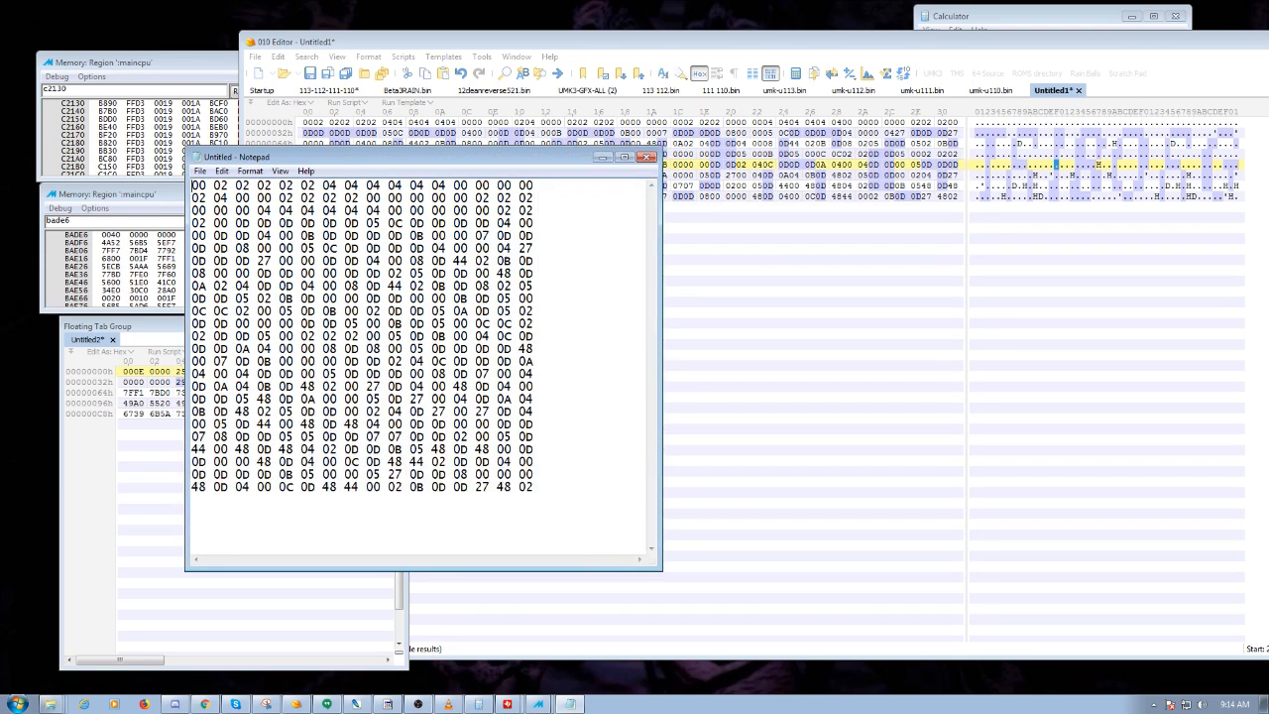
{"action": "left_click_drag", "start_coordinate": [661, 571], "coordinate": [825, 299]}
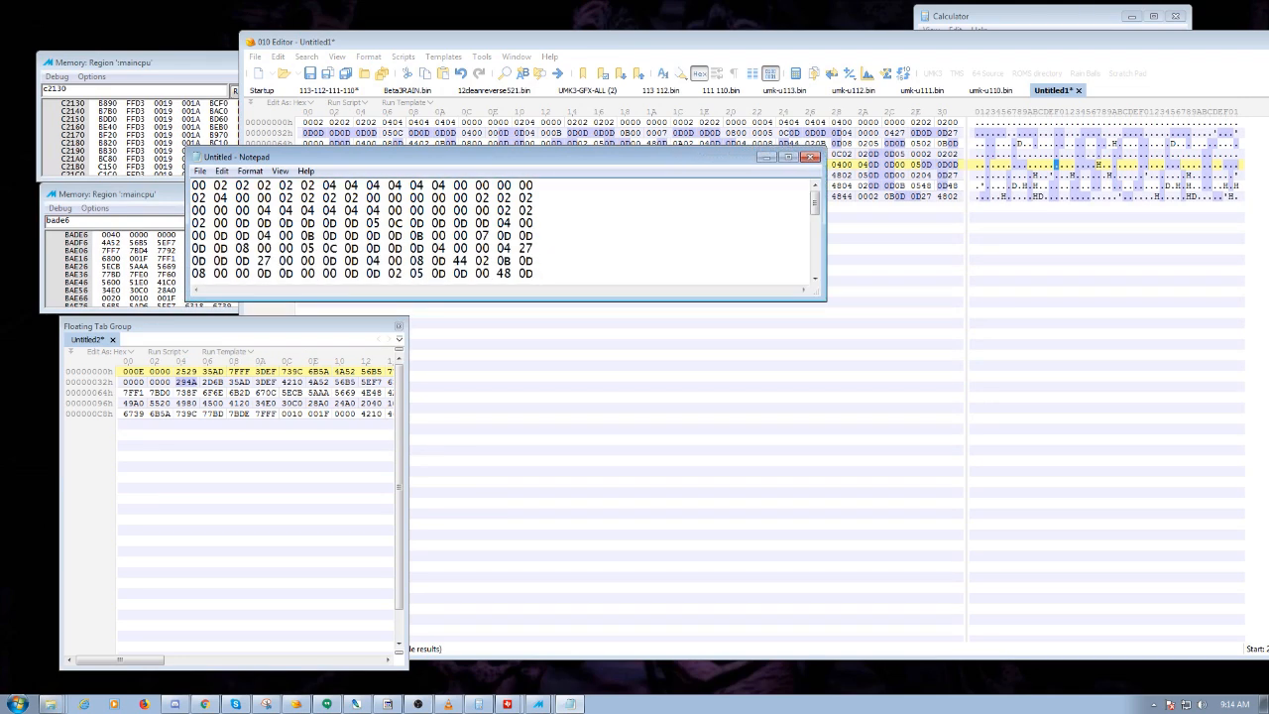
{"action": "left_click", "coordinate": [250, 170]}
{"action": "left_click", "coordinate": [276, 186]}
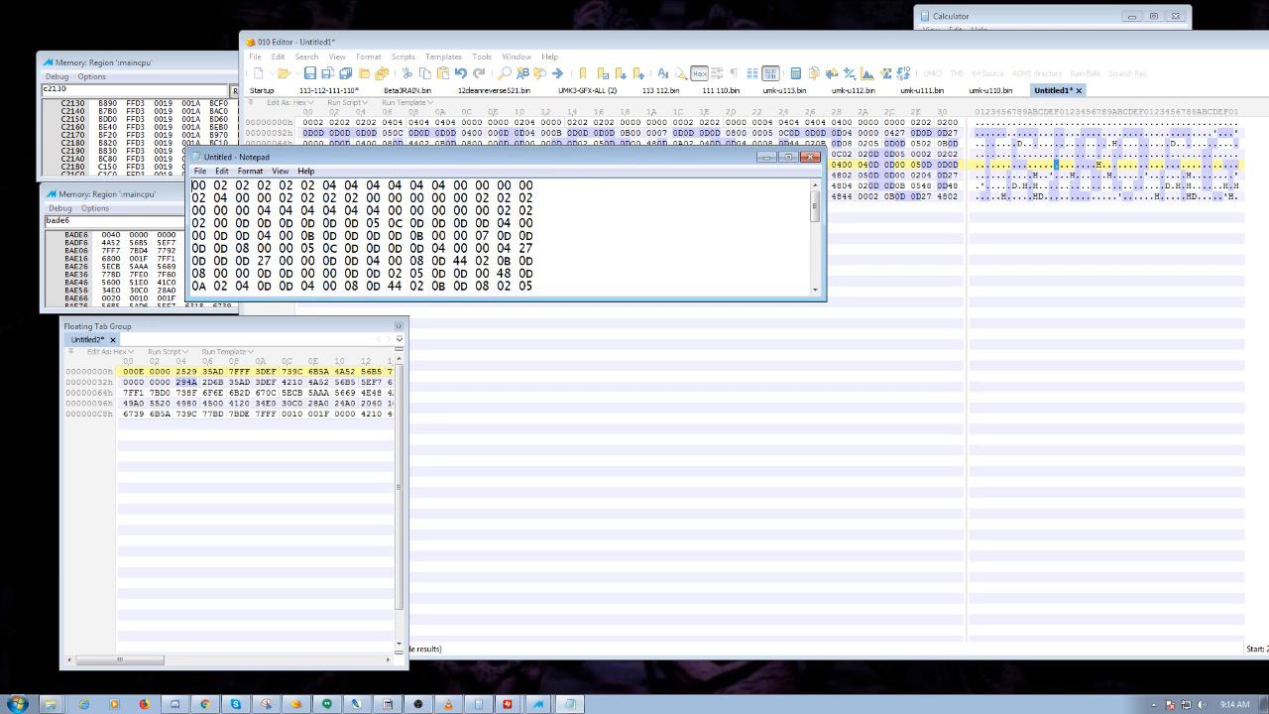
{"action": "left_click_drag", "start_coordinate": [298, 157], "coordinate": [218, 389]}
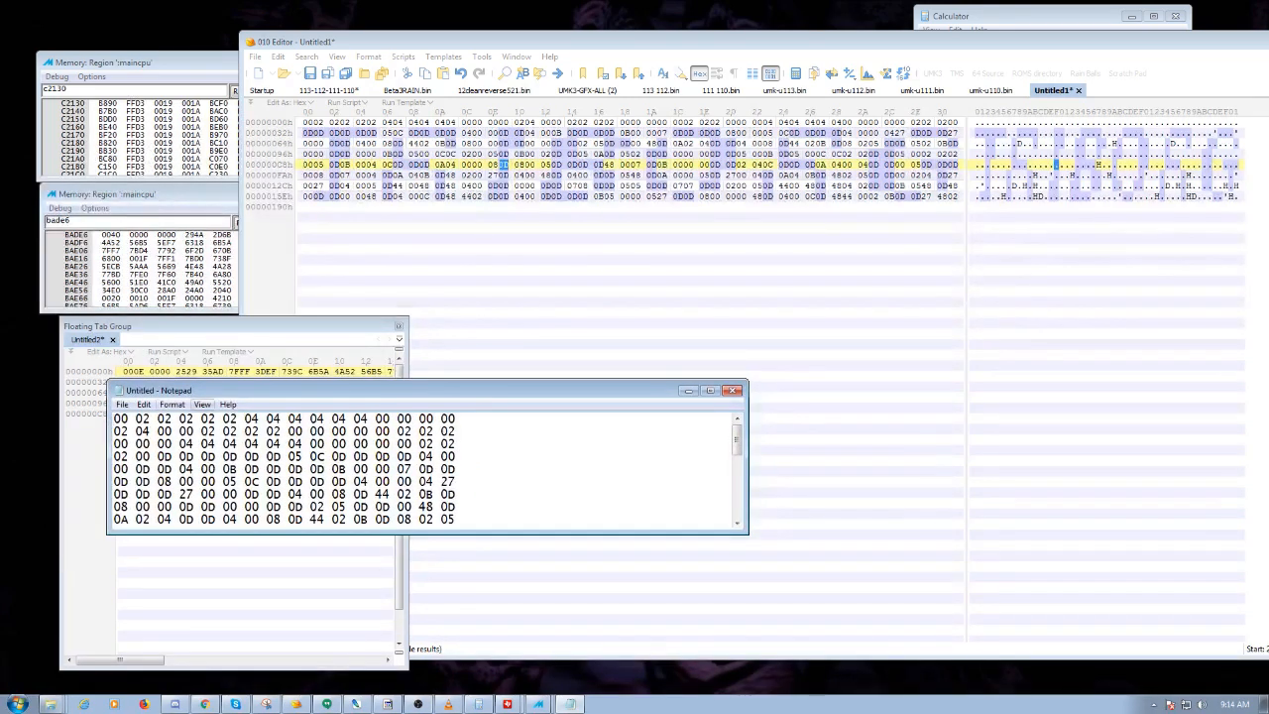
Start a blank Notepad document without saving the old bytes, and fit its window beneath the fully selected Untitled1 rows.
{"action": "left_click", "coordinate": [121, 404]}
{"action": "left_click", "coordinate": [138, 551]}
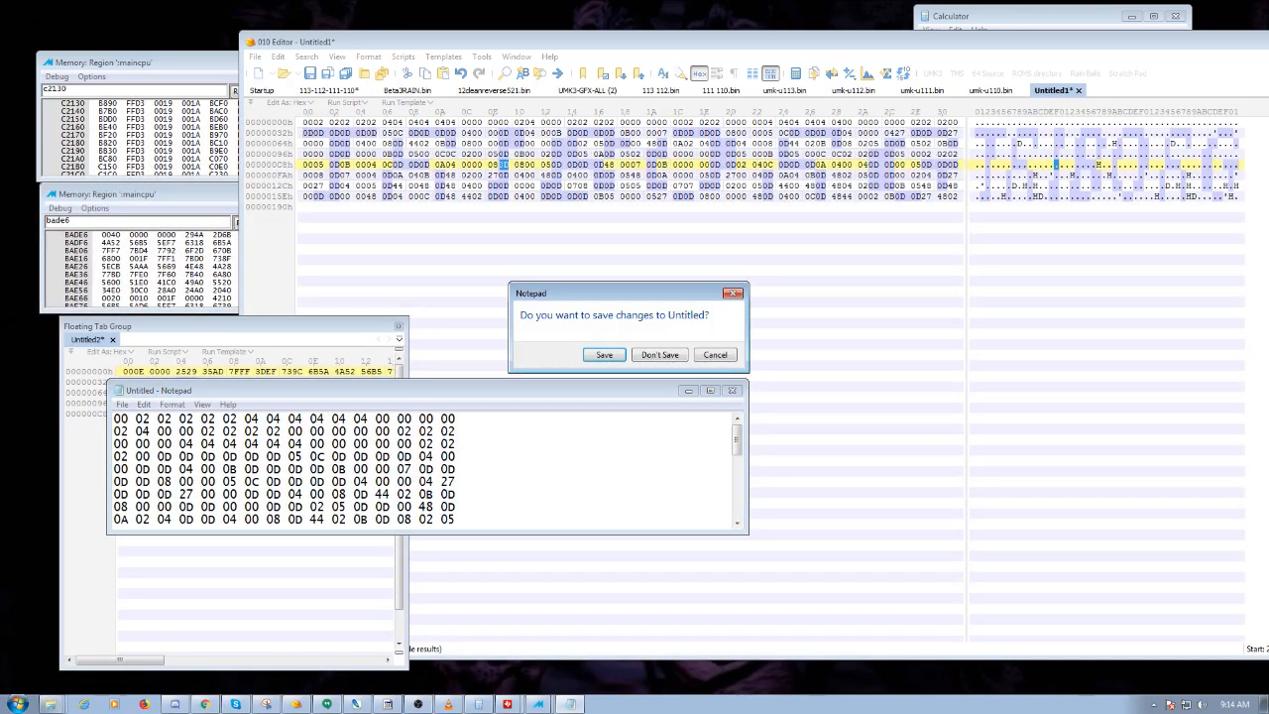
{"action": "left_click", "coordinate": [659, 355]}
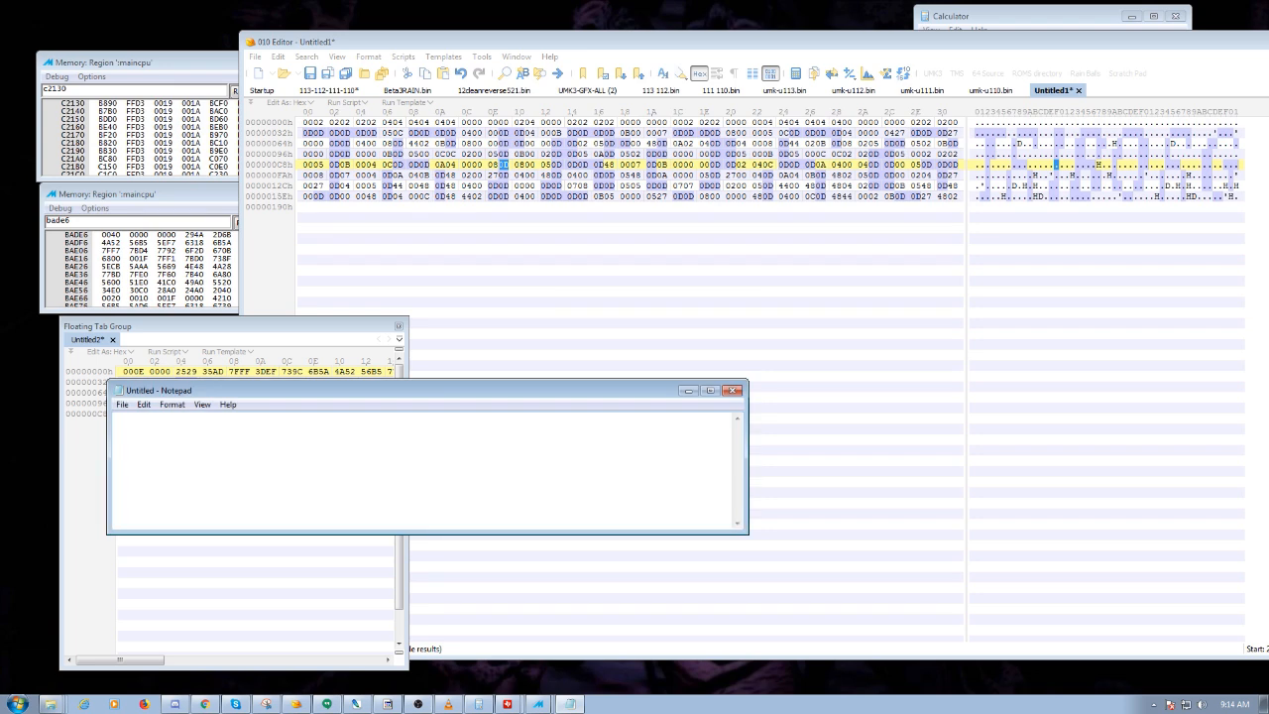
{"action": "left_click", "coordinate": [409, 154]}
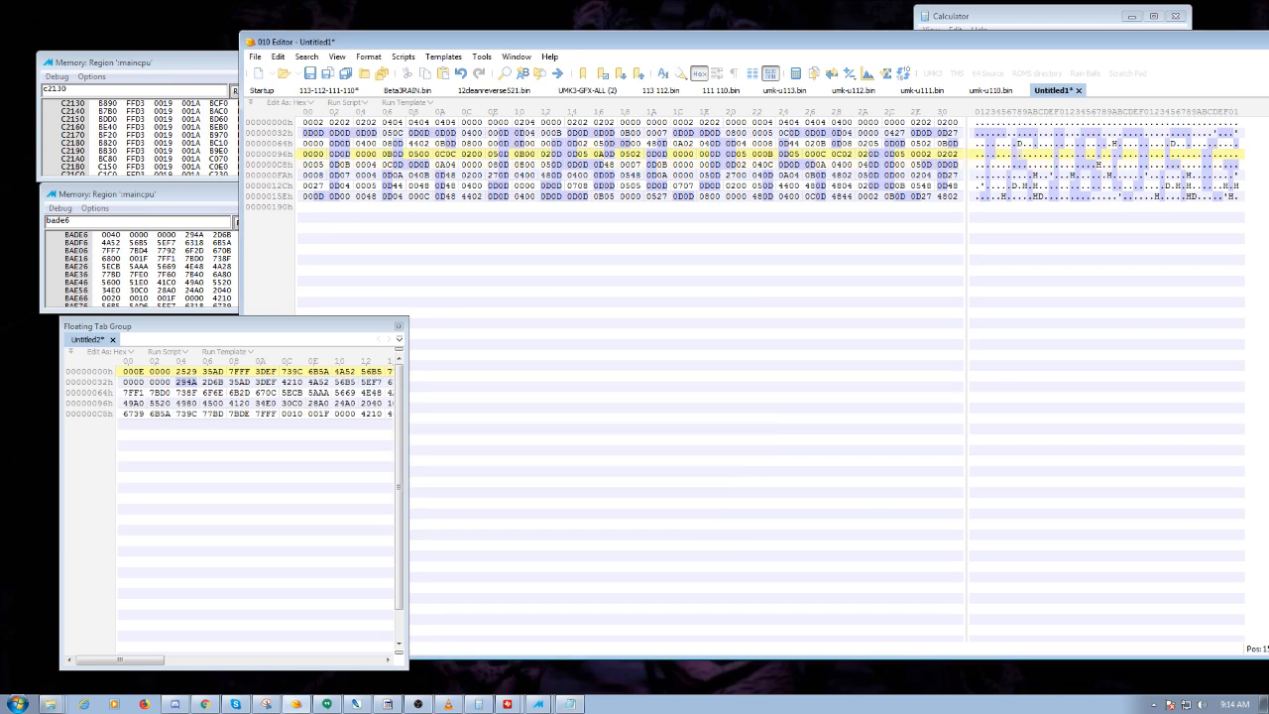
{"action": "key", "text": "ctrl+a"}
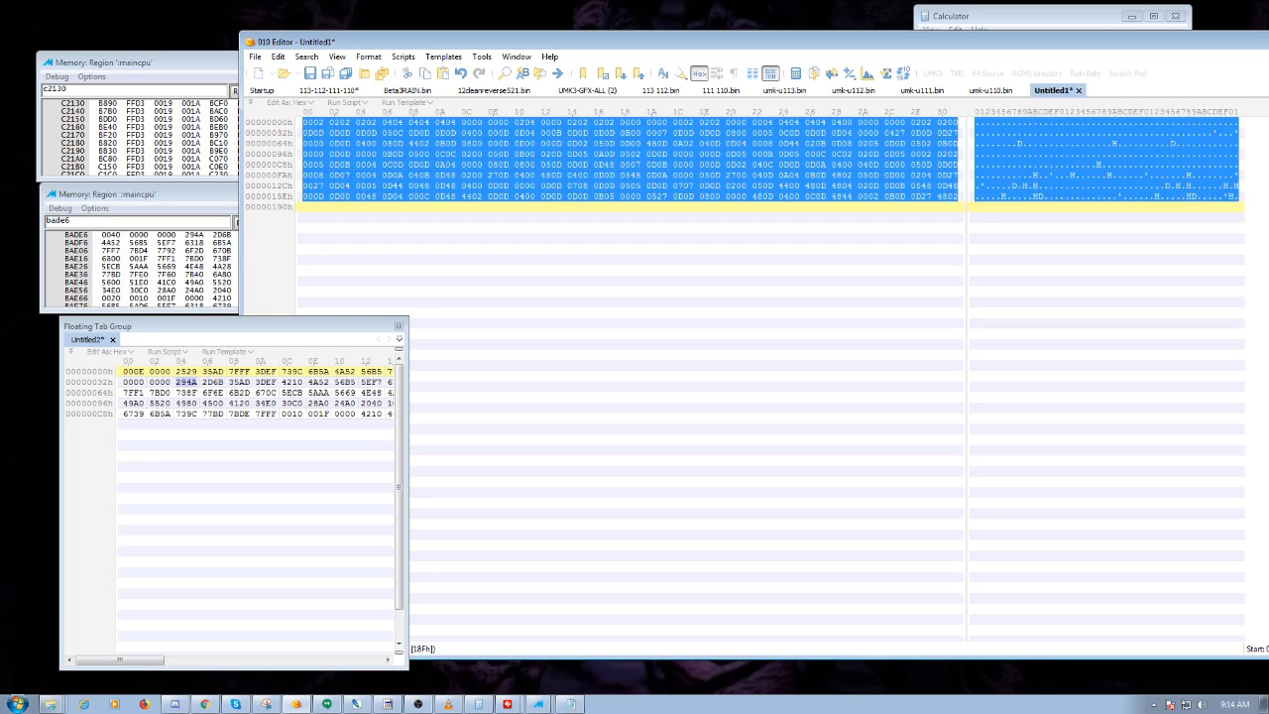
{"action": "left_click", "coordinate": [570, 704]}
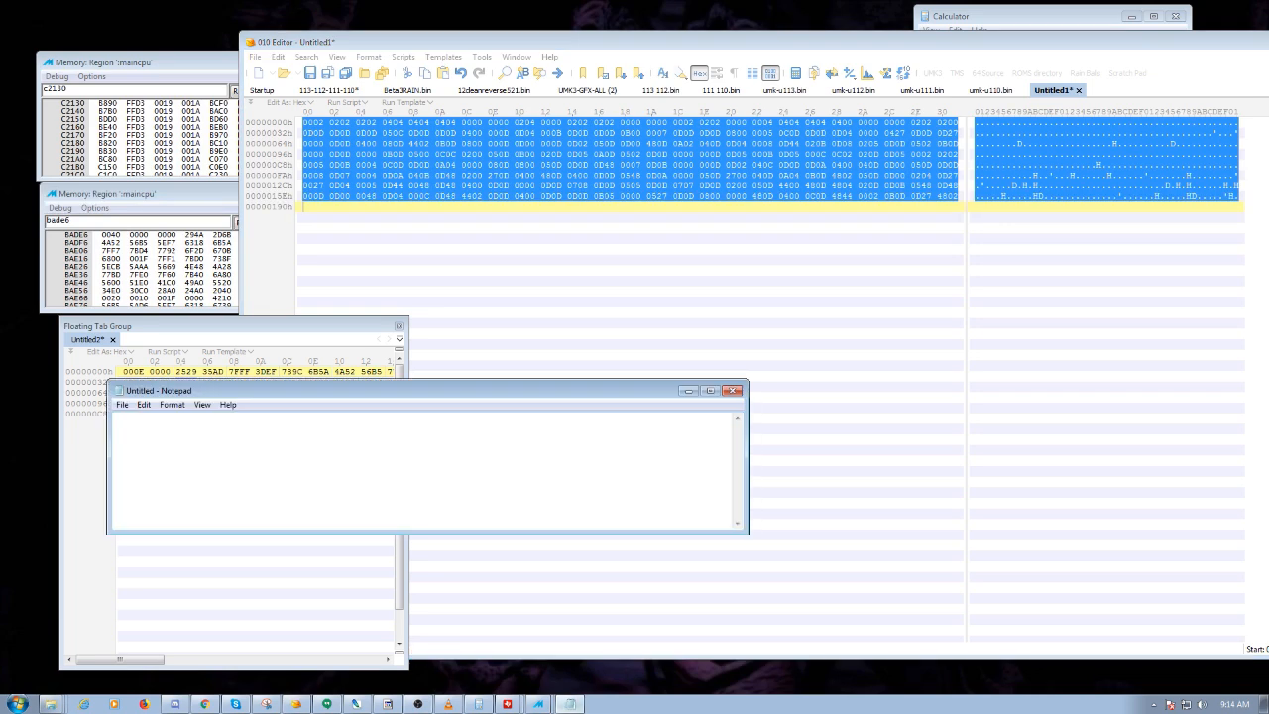
{"action": "left_click_drag", "start_coordinate": [426, 379], "coordinate": [426, 206]}
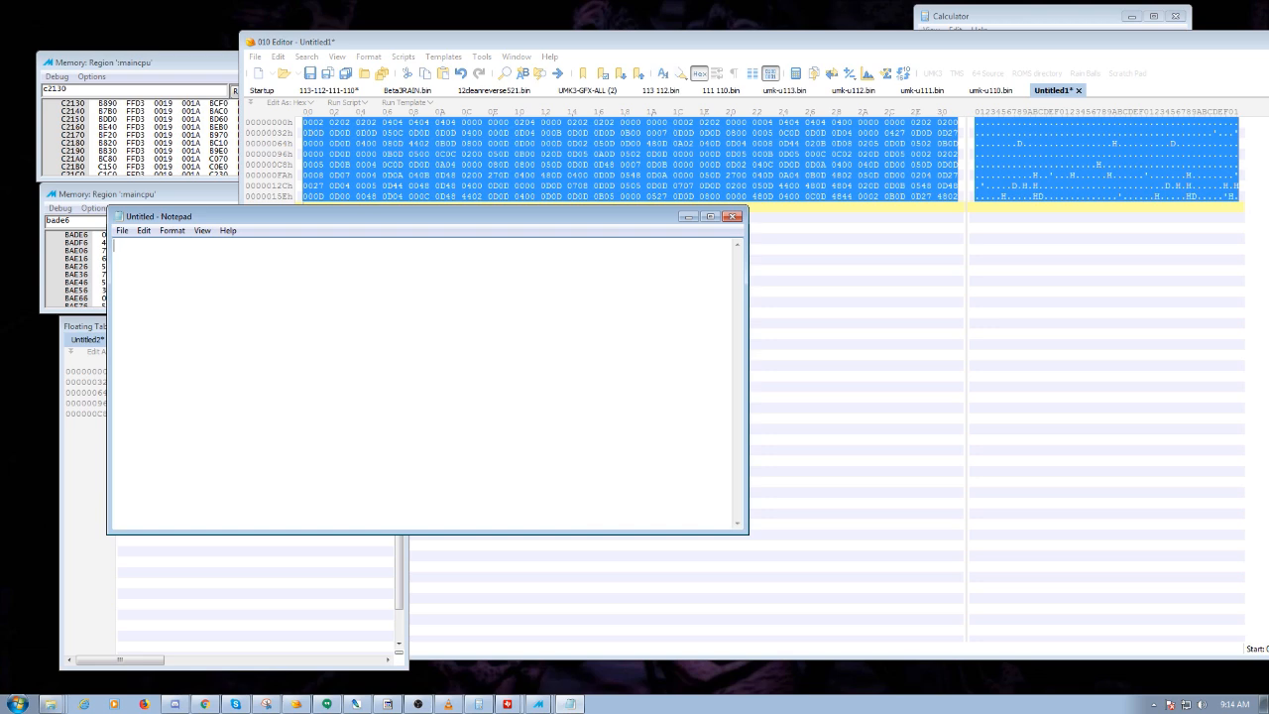
{"action": "left_click_drag", "start_coordinate": [426, 534], "coordinate": [426, 394]}
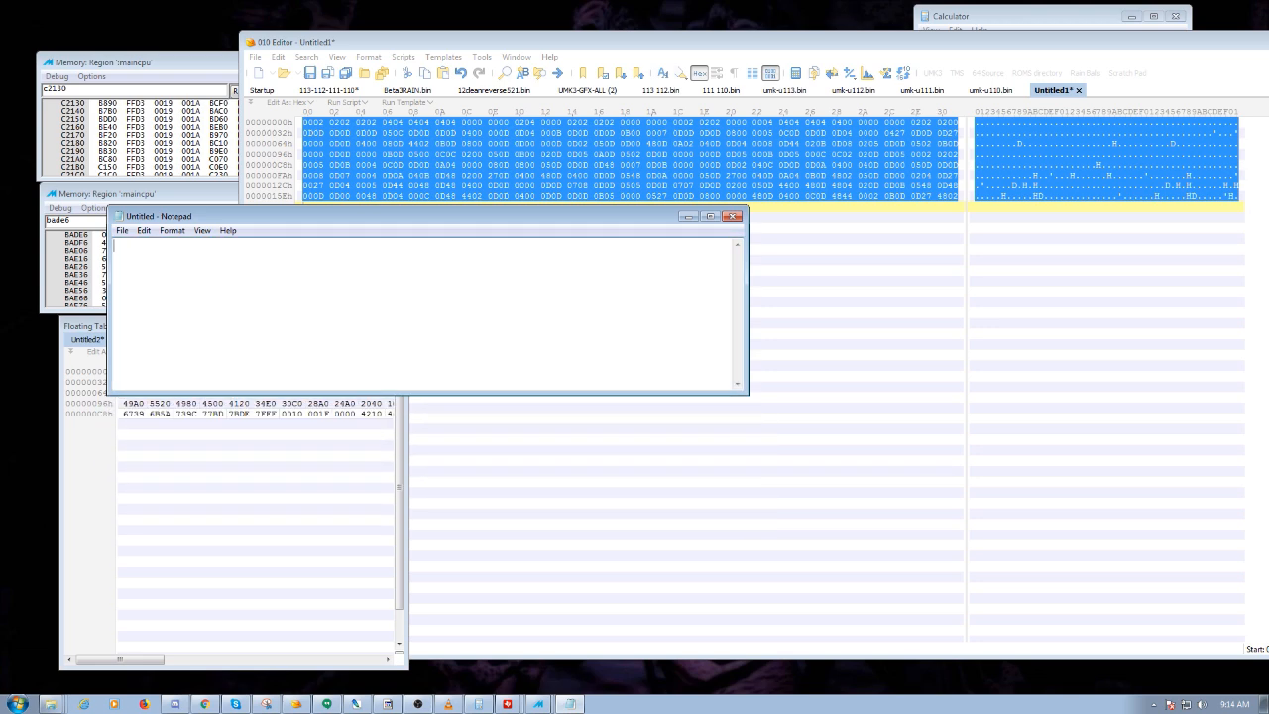
{"action": "left_click_drag", "start_coordinate": [747, 298], "coordinate": [849, 297]}
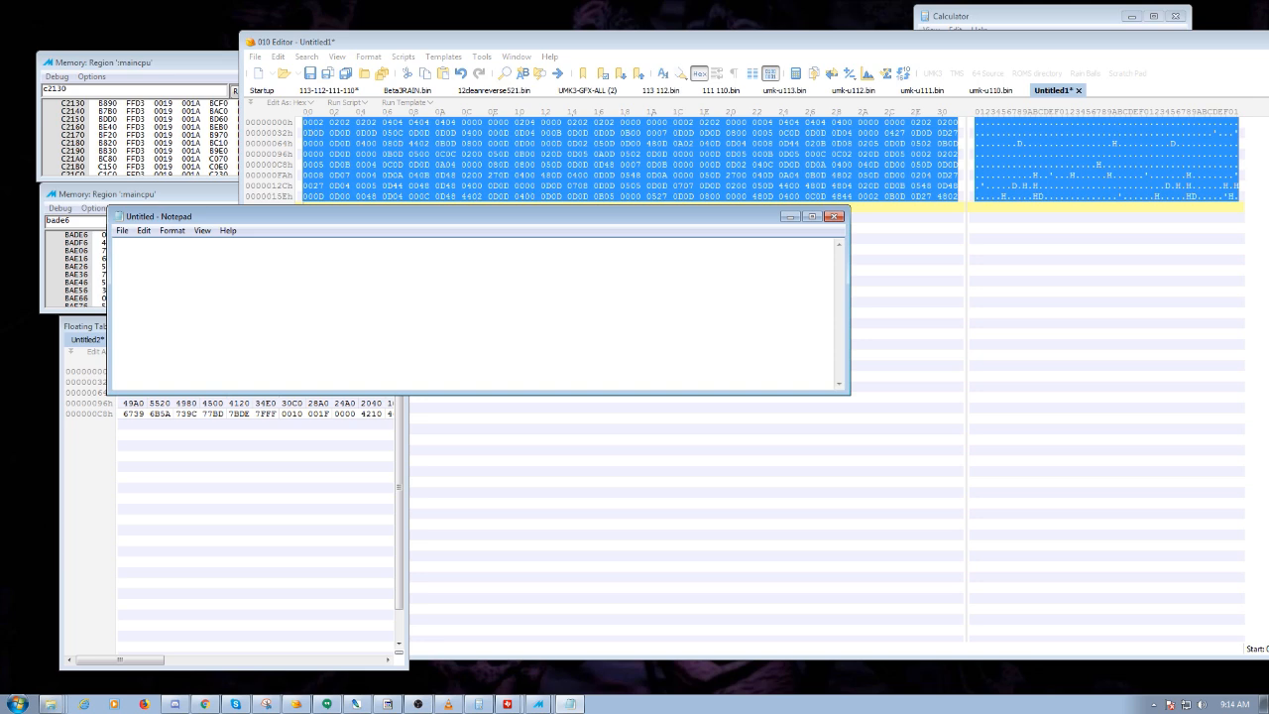
Copy all bytes of Untitled1 into the blank Notepad document and widen its window until each 50-byte row fits on one line.
{"action": "left_click", "coordinate": [461, 186]}
{"action": "left_click", "coordinate": [308, 132]}
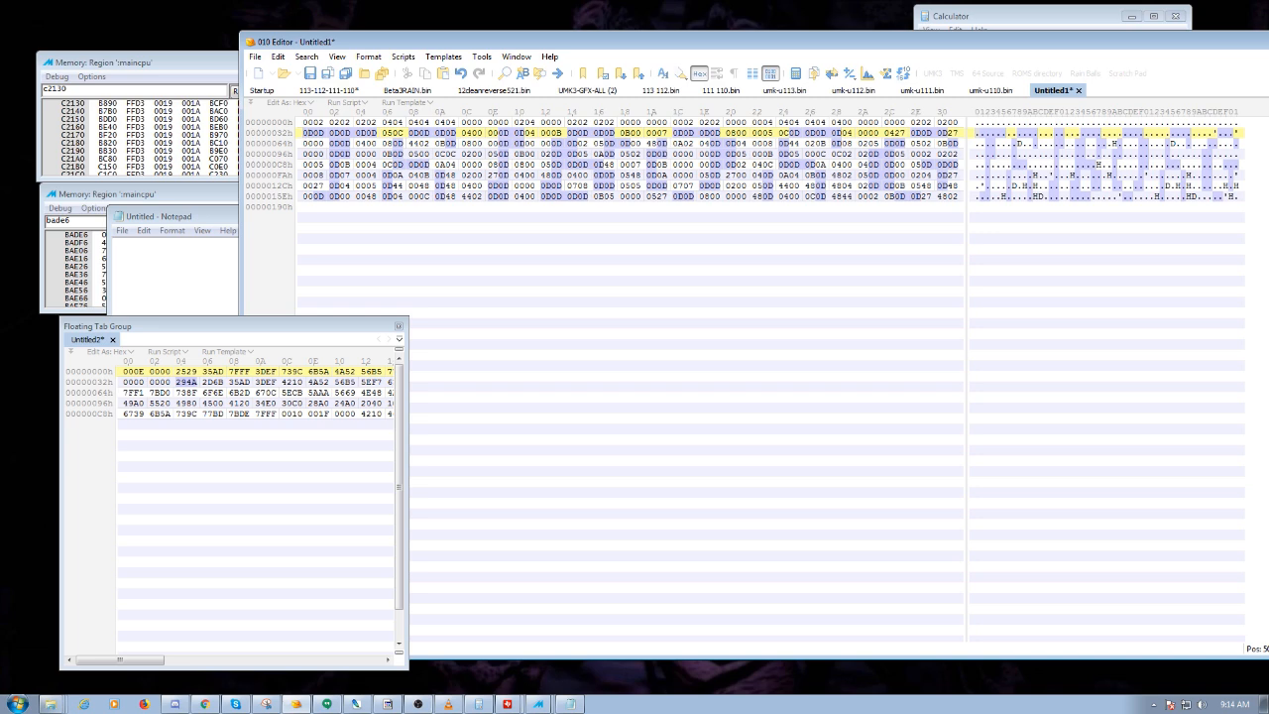
{"action": "key", "text": "ctrl+a"}
{"action": "key", "text": "alt+Tab"}
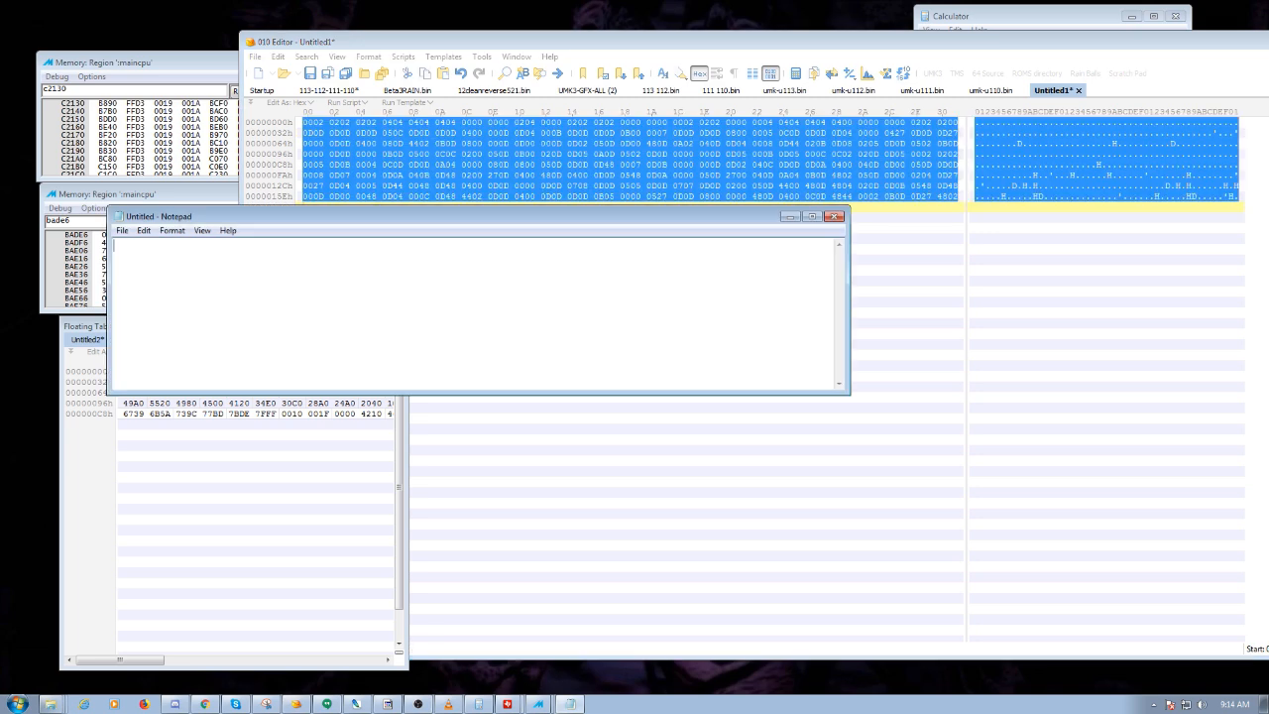
{"action": "left_click", "coordinate": [362, 153]}
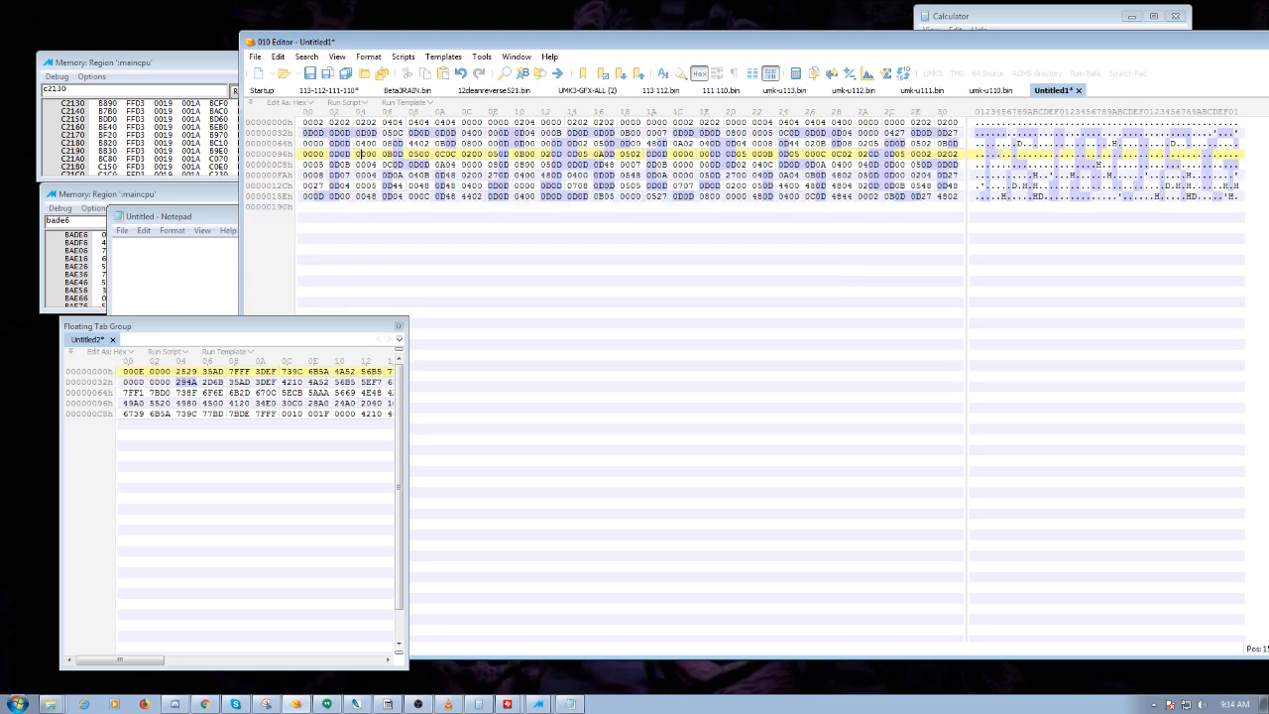
{"action": "key", "text": "ctrl+a"}
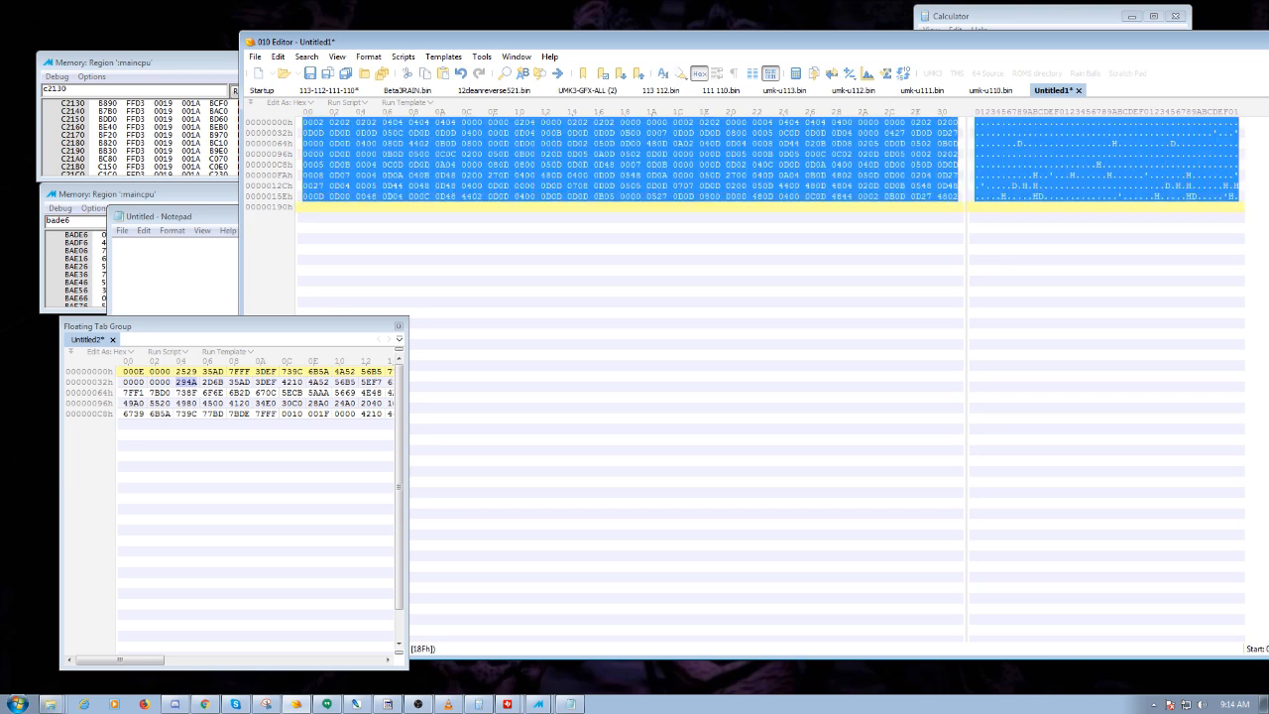
{"action": "key", "text": "alt+Tab"}
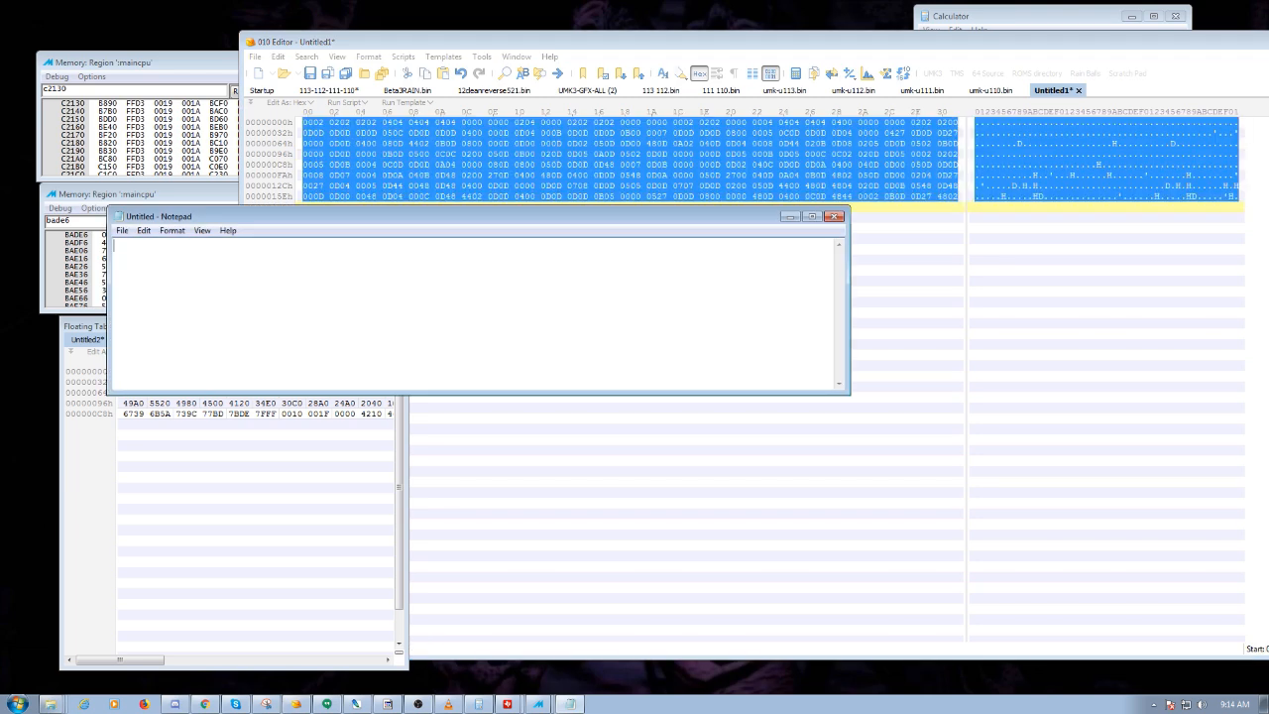
{"action": "left_click", "coordinate": [357, 176]}
{"action": "key", "text": "ctrl+a"}
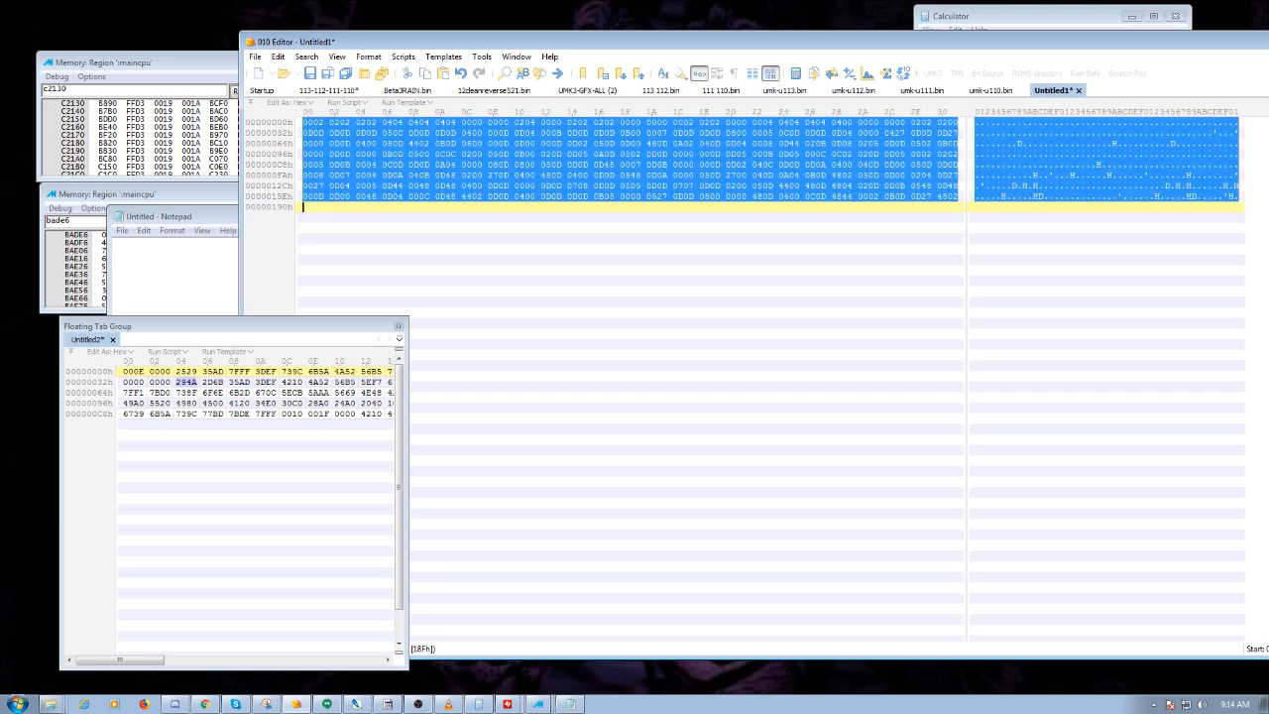
{"action": "key", "text": "alt+Tab"}
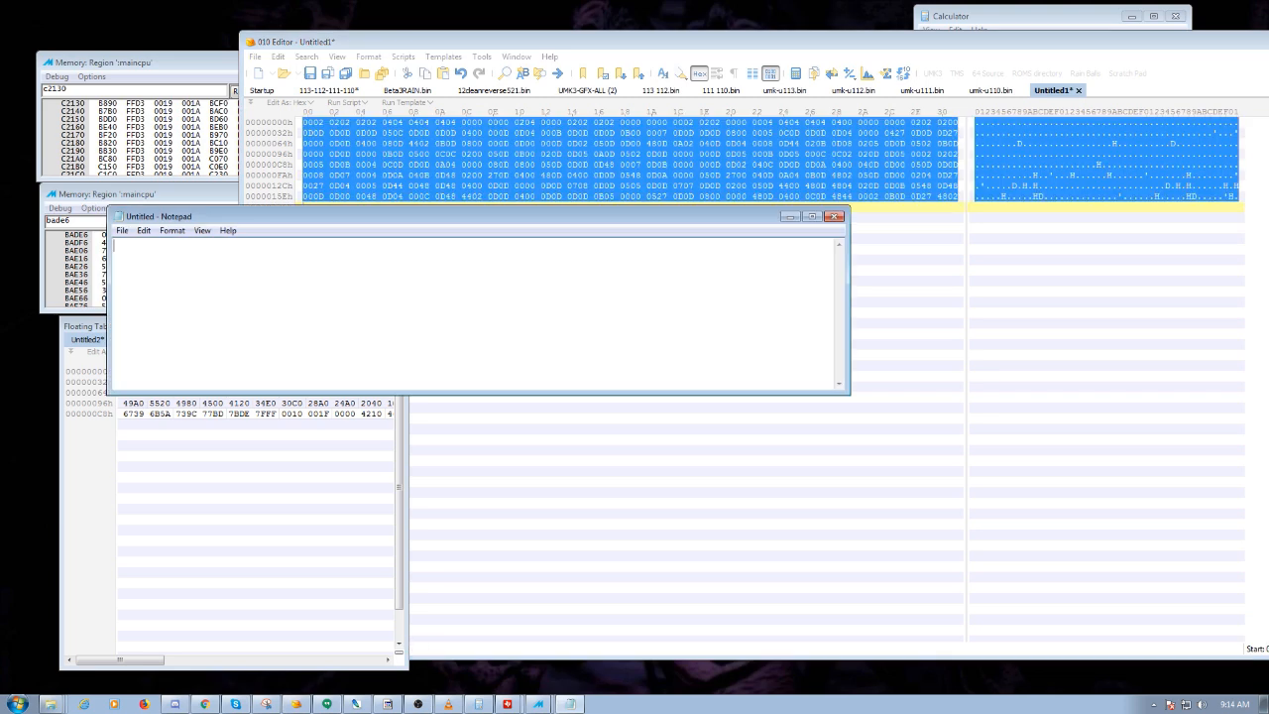
{"action": "key", "text": "ctrl+v"}
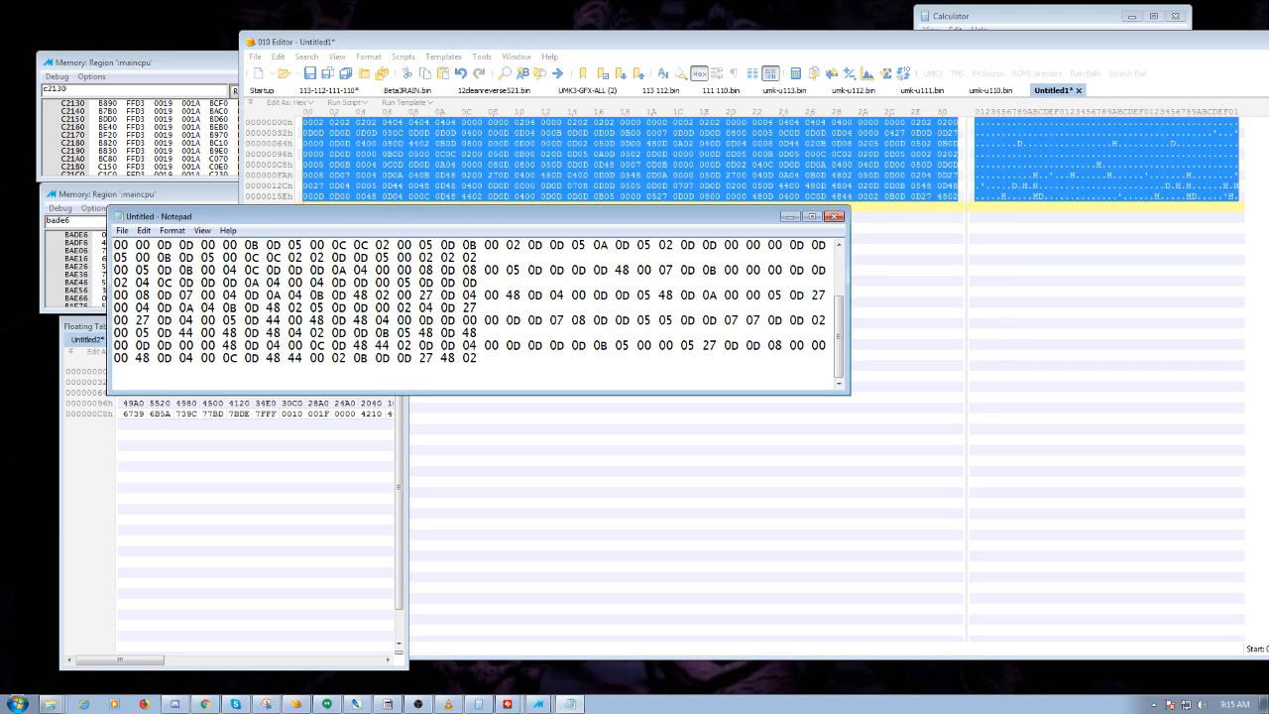
{"action": "left_click_drag", "start_coordinate": [476, 393], "coordinate": [476, 443]}
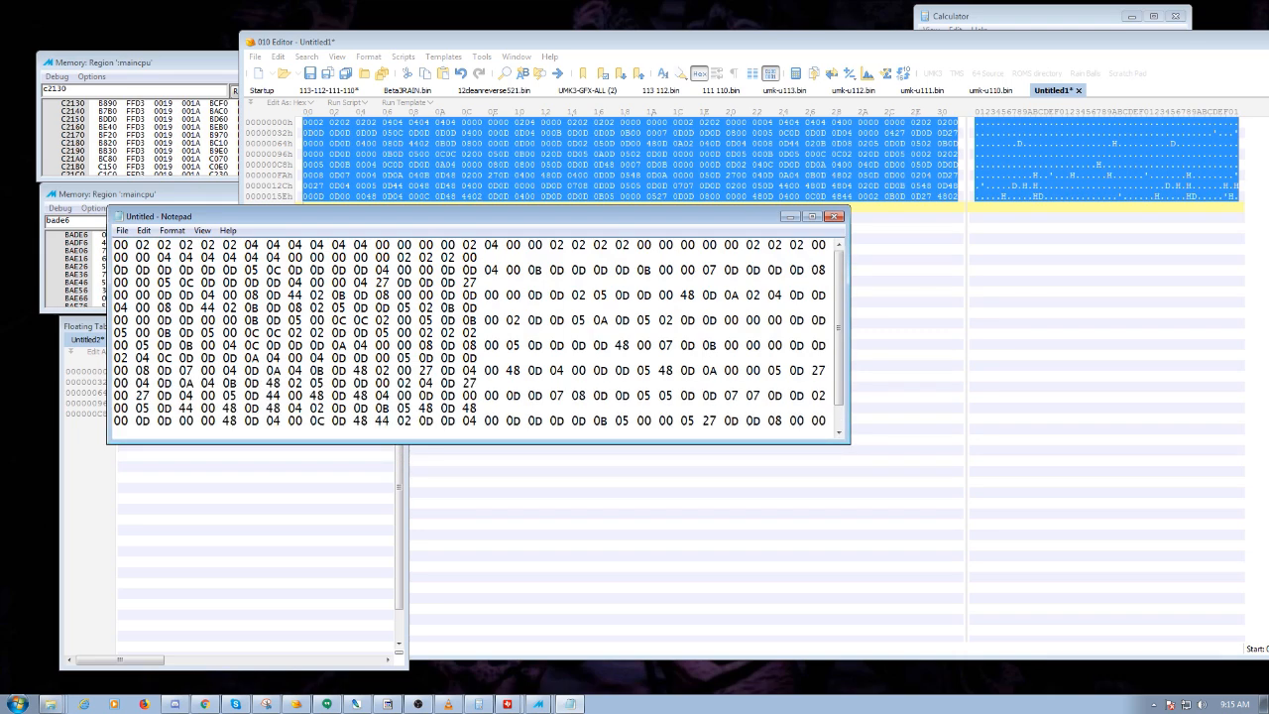
{"action": "left_click_drag", "start_coordinate": [850, 327], "coordinate": [1217, 327]}
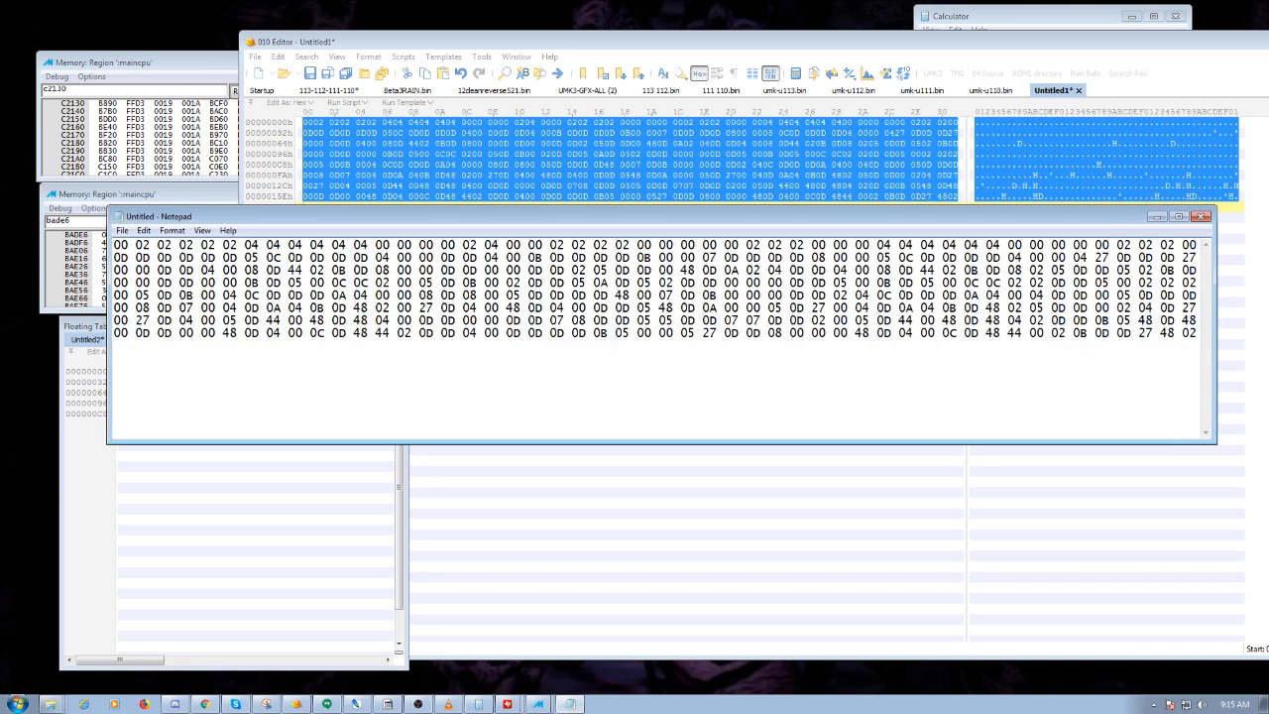
Go down the Notepad rows to the last one and search the text for 0D.
{"action": "left_click", "coordinate": [128, 258]}
{"action": "key", "text": "Down"}
{"action": "key", "text": "Down"}
{"action": "key", "text": "Down"}
{"action": "key", "text": "Down"}
{"action": "key", "text": "Down"}
{"action": "key", "text": "Down"}
{"action": "key", "text": "ctrl+f"}
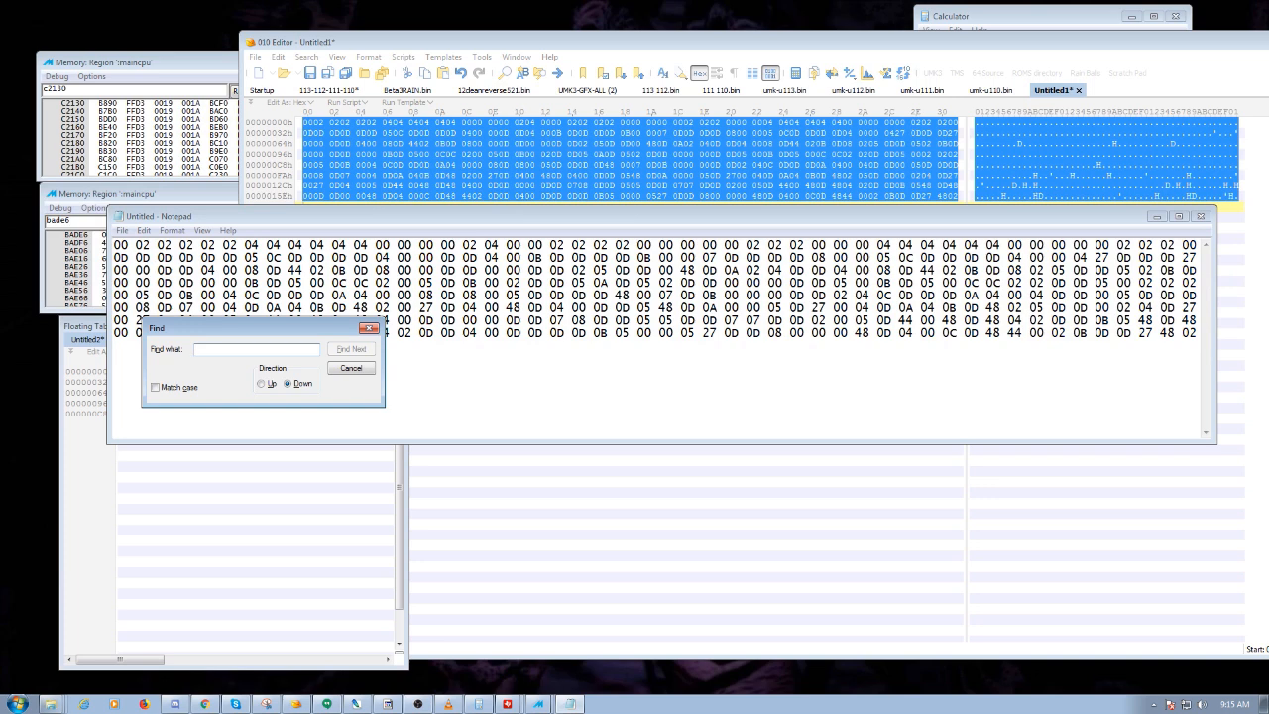
{"action": "type", "text": "0D"}
{"action": "key", "text": "Return"}
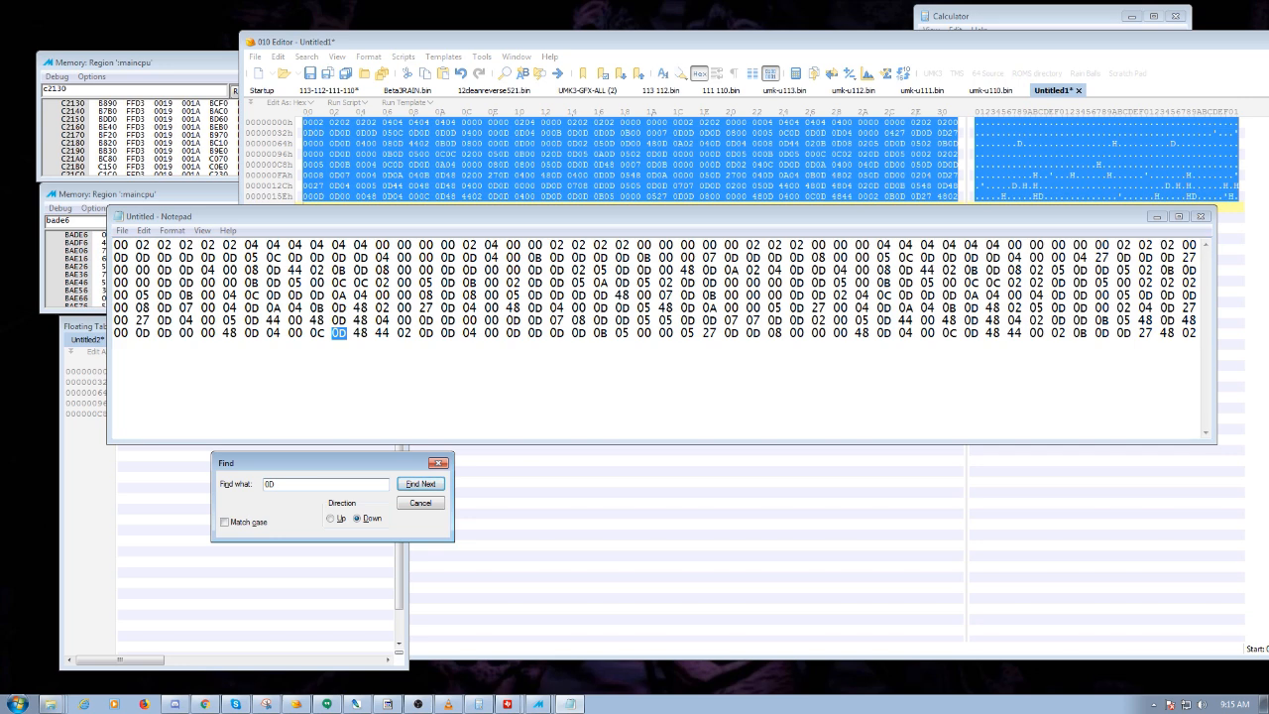
Close the search and exit Notepad without saving the pasted bytes.
{"action": "left_click", "coordinate": [437, 462]}
{"action": "left_click", "coordinate": [1201, 217]}
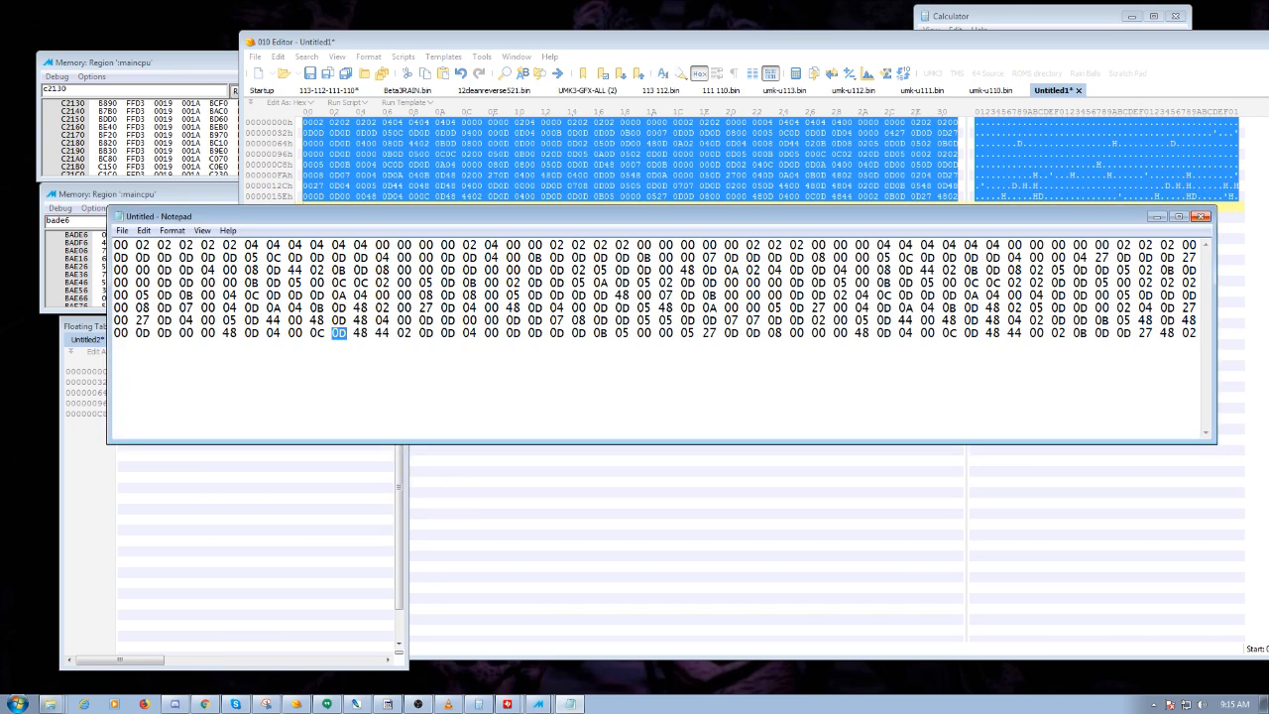
{"action": "left_click", "coordinate": [660, 354]}
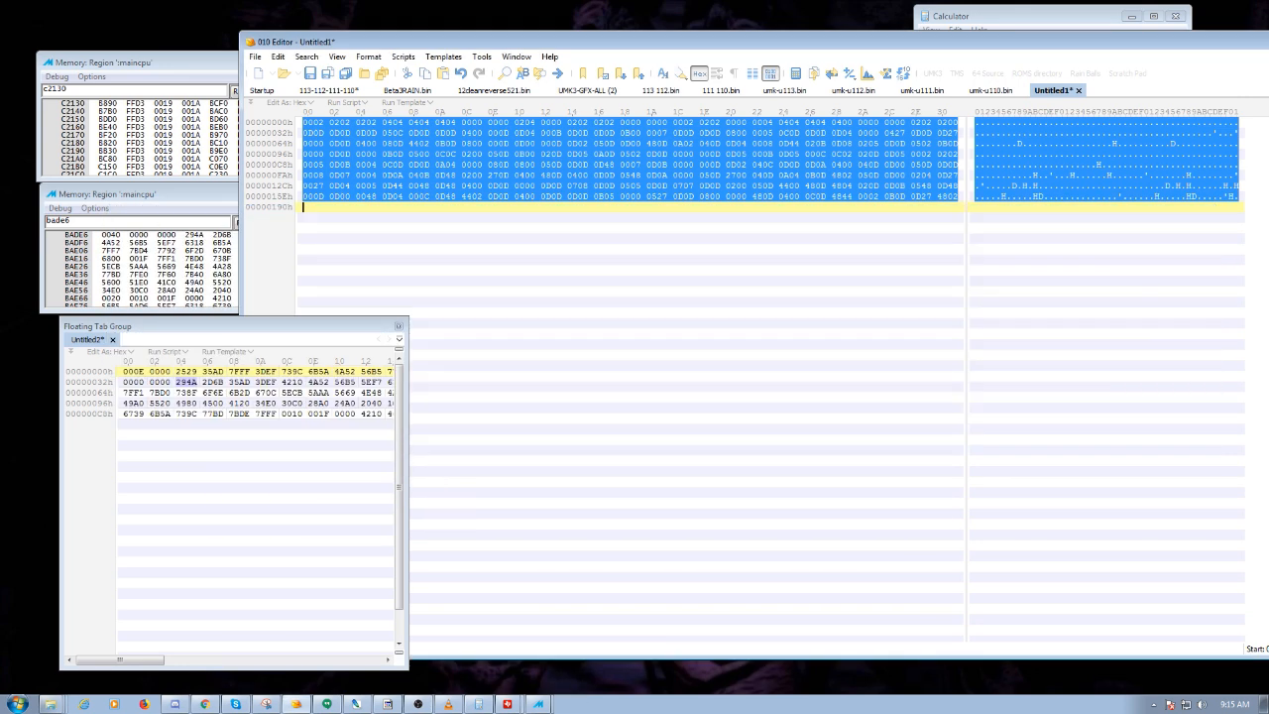
Examine the highlighted 0D bytes in the Untitled1 rows, down to the last row in the character view.
{"action": "left_click", "coordinate": [544, 174]}
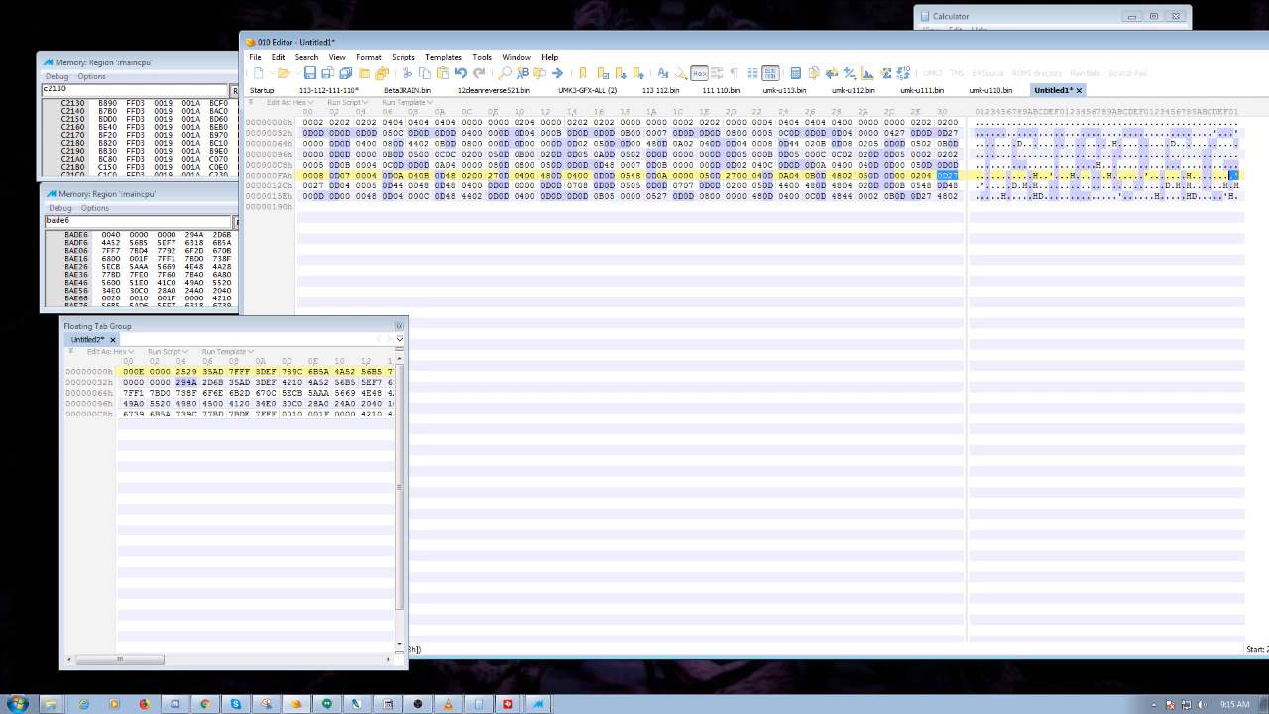
{"action": "left_click", "coordinate": [541, 153]}
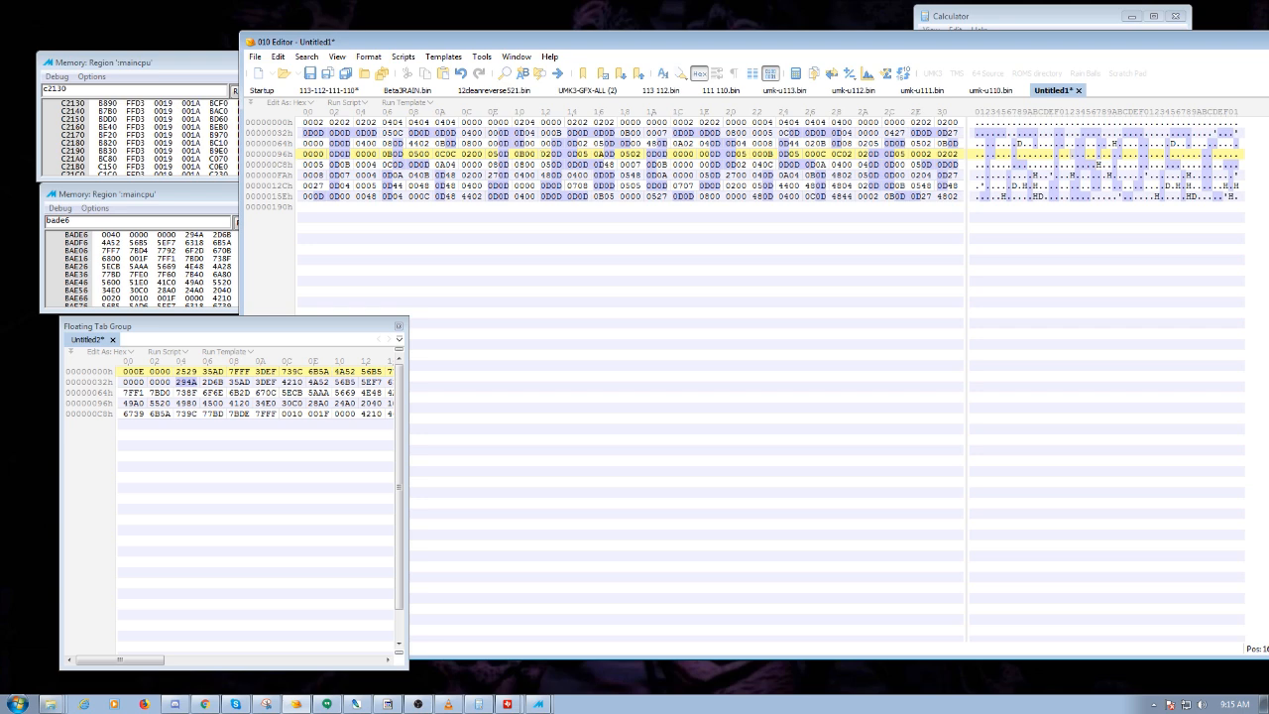
{"action": "left_click", "coordinate": [1071, 197]}
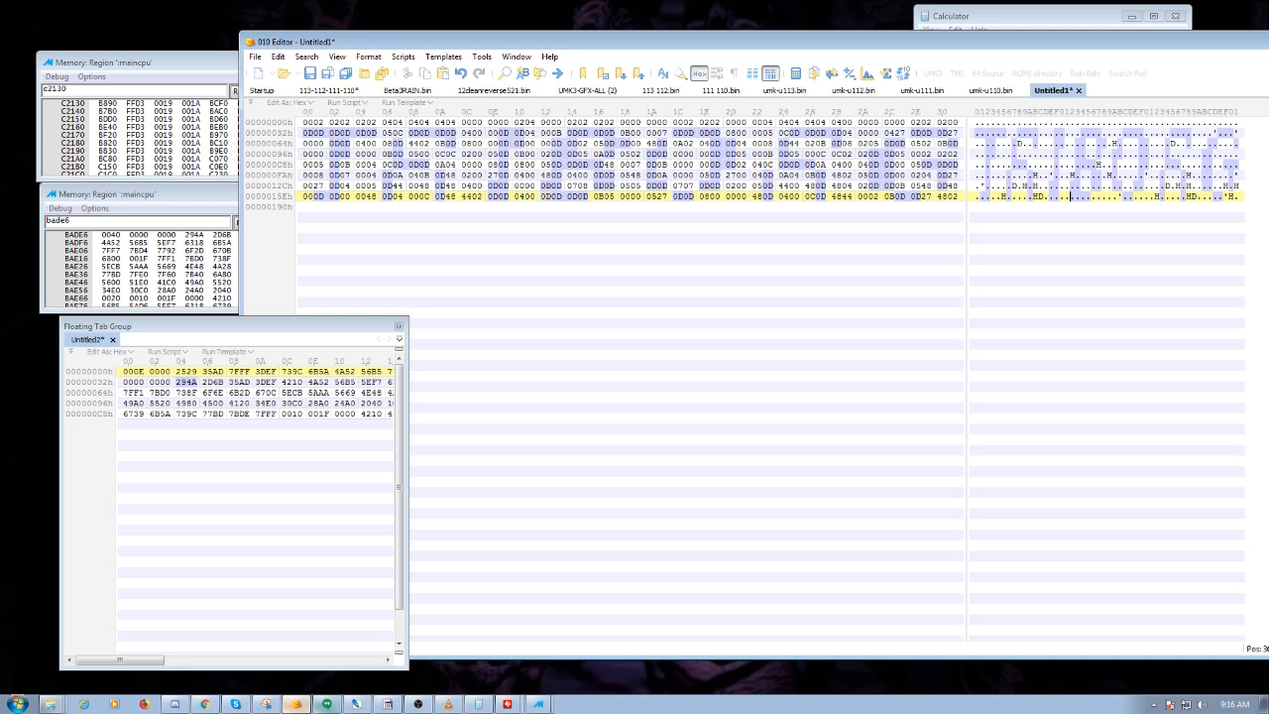
Switch to MAME and go to addresses a7702 and a7712 in the memory window that was at bade6.
{"action": "left_click", "coordinate": [538, 703]}
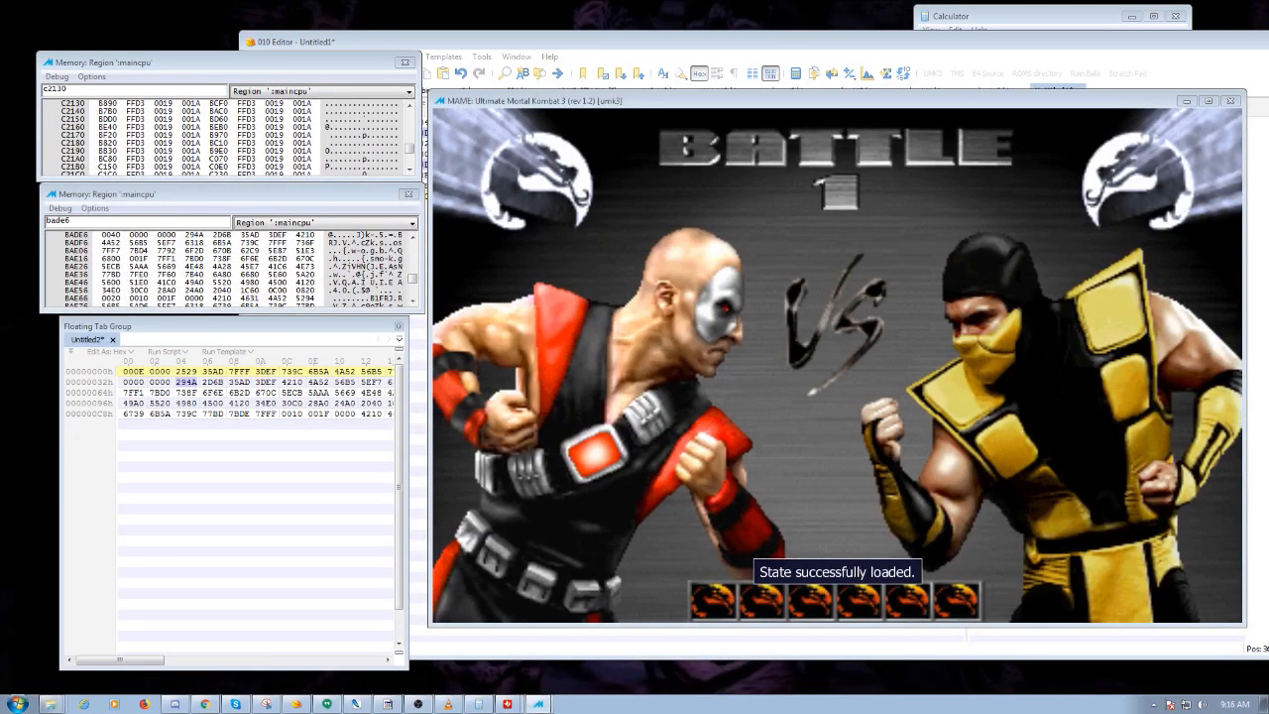
{"action": "double_click", "coordinate": [58, 221]}
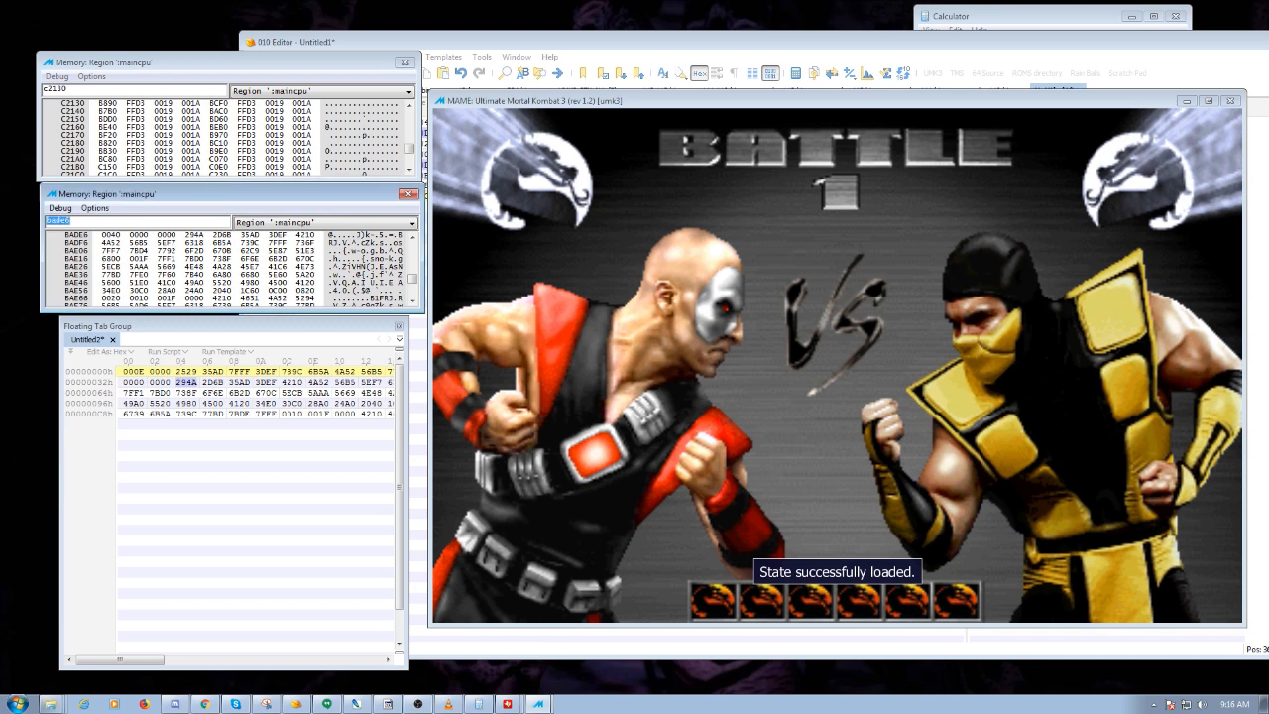
{"action": "type", "text": "a7702"}
{"action": "key", "text": "Return"}
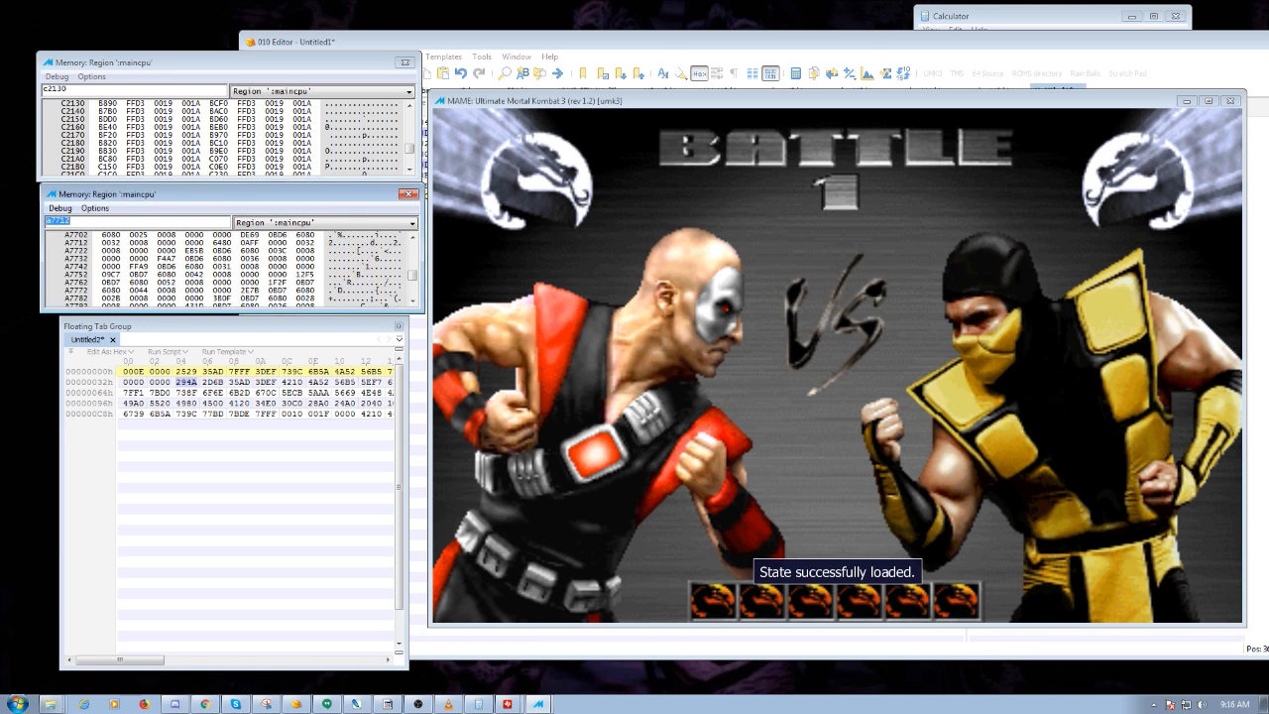
{"action": "key", "text": "Return"}
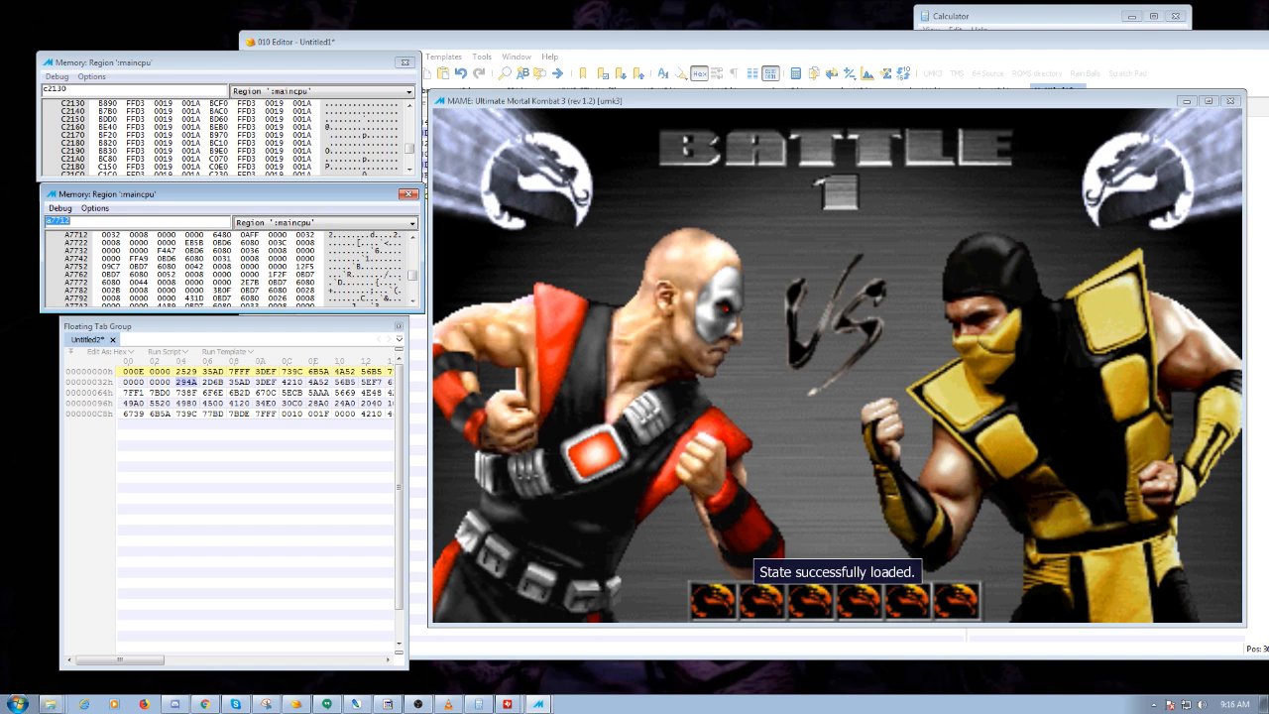
Try the value 0050 in the first word at address A7712 during the fight and reload saved state 1.
{"action": "left_click", "coordinate": [114, 235]}
{"action": "type", "text": "50"}
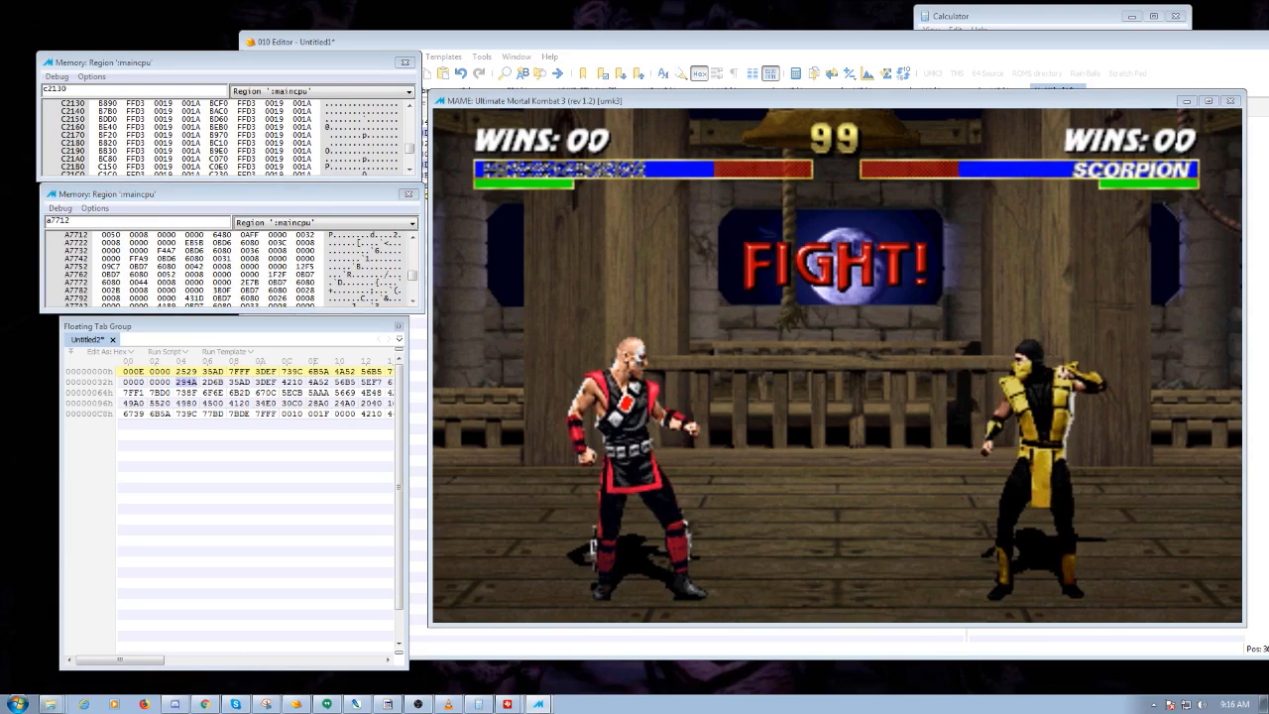
{"action": "key", "text": "F7"}
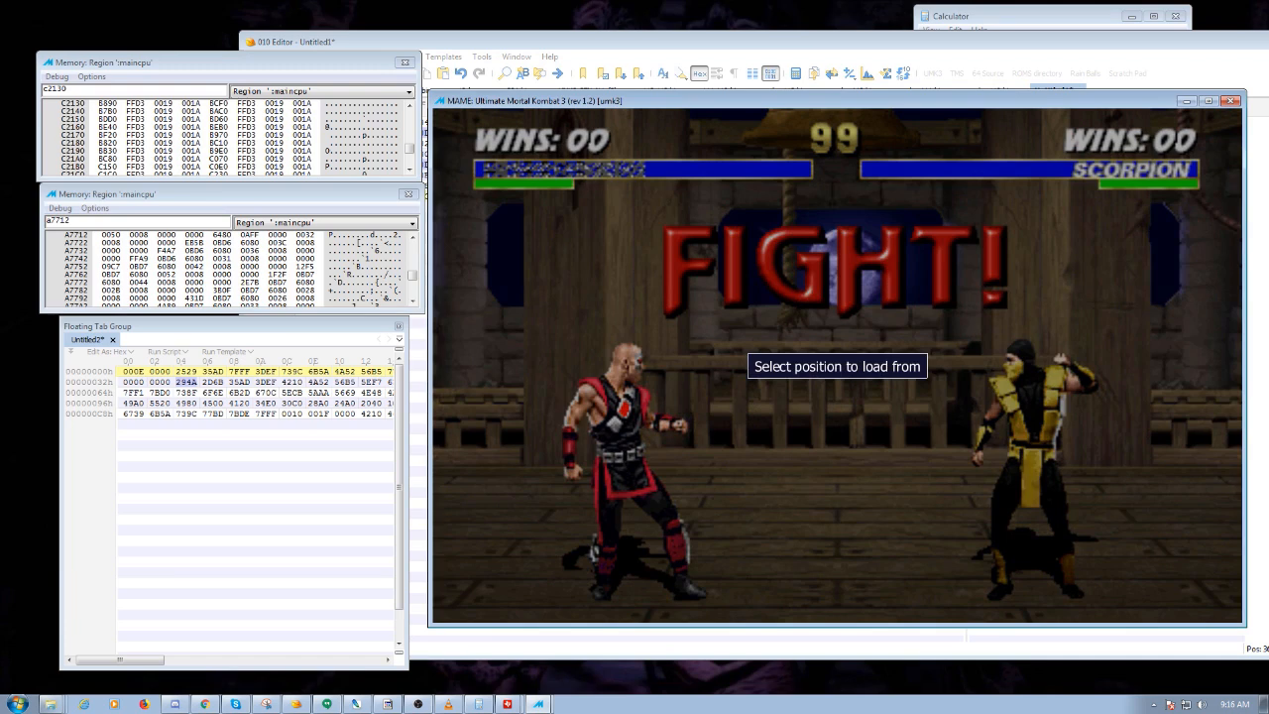
{"action": "key", "text": "1"}
Set the first word at address A7712 to 0033 and convert hex 33 to decimal in Calculator.
{"action": "left_click", "coordinate": [118, 235]}
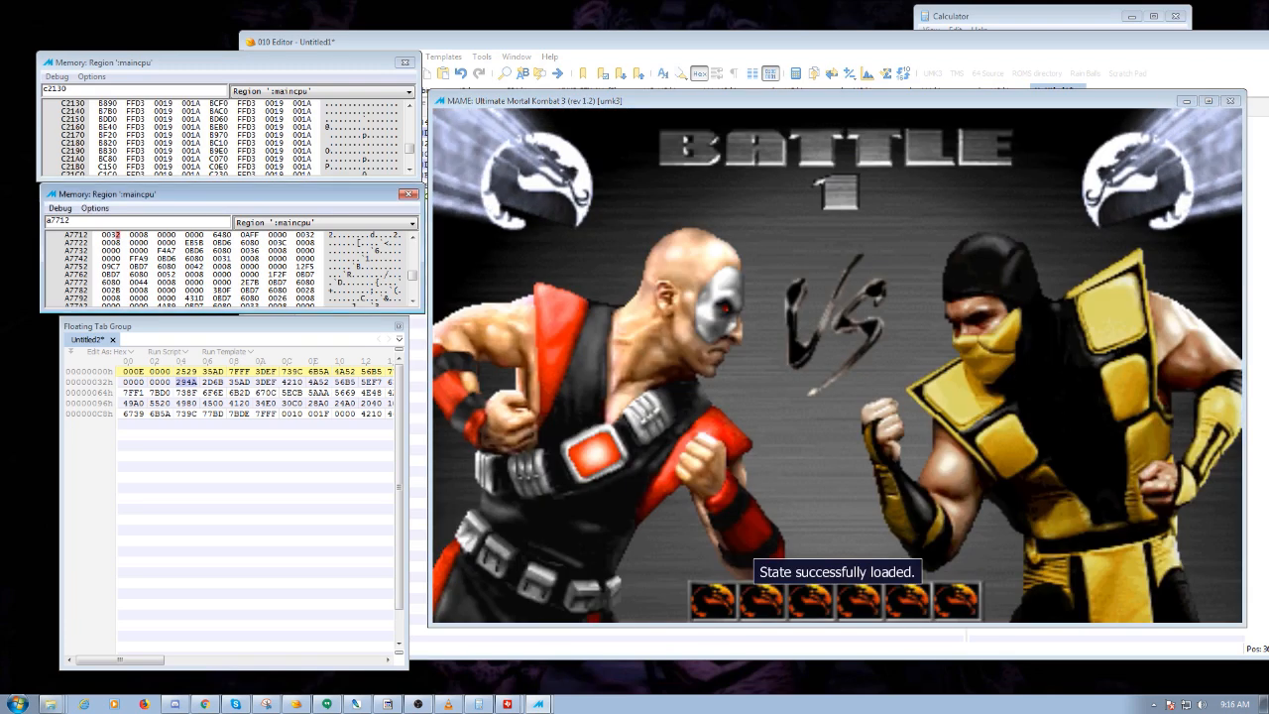
{"action": "type", "text": "3"}
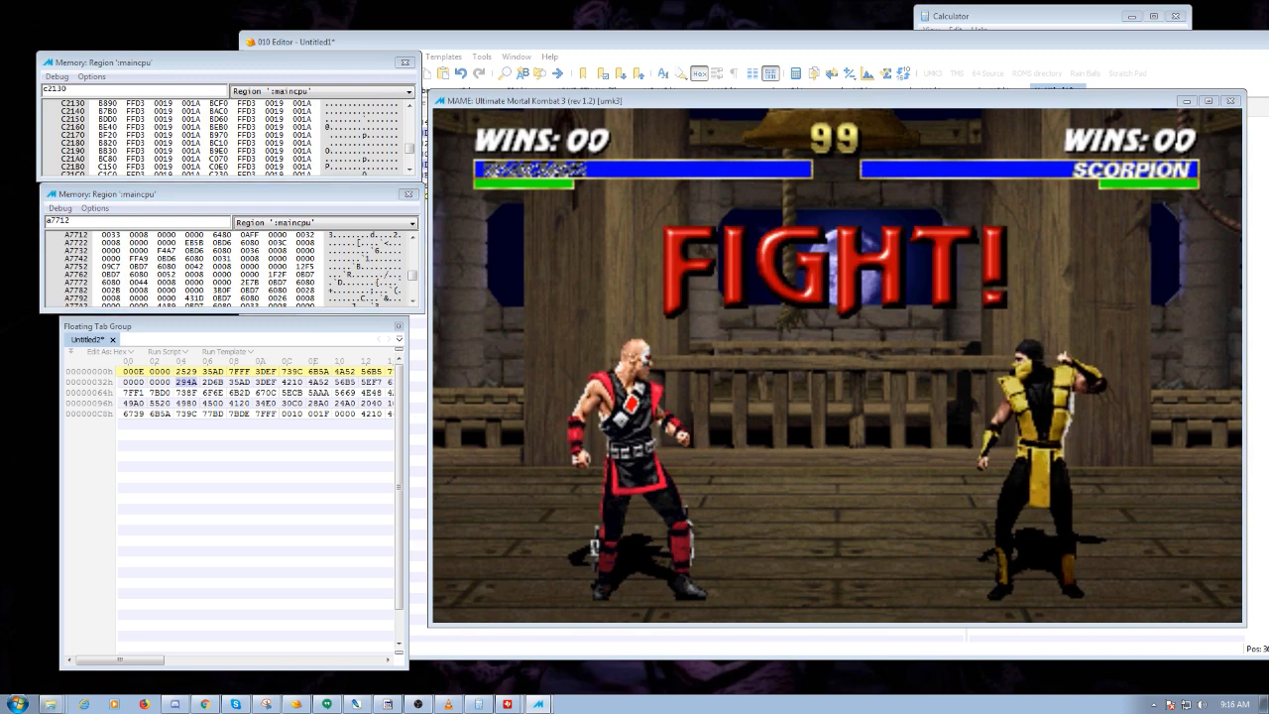
{"action": "left_click", "coordinate": [982, 17]}
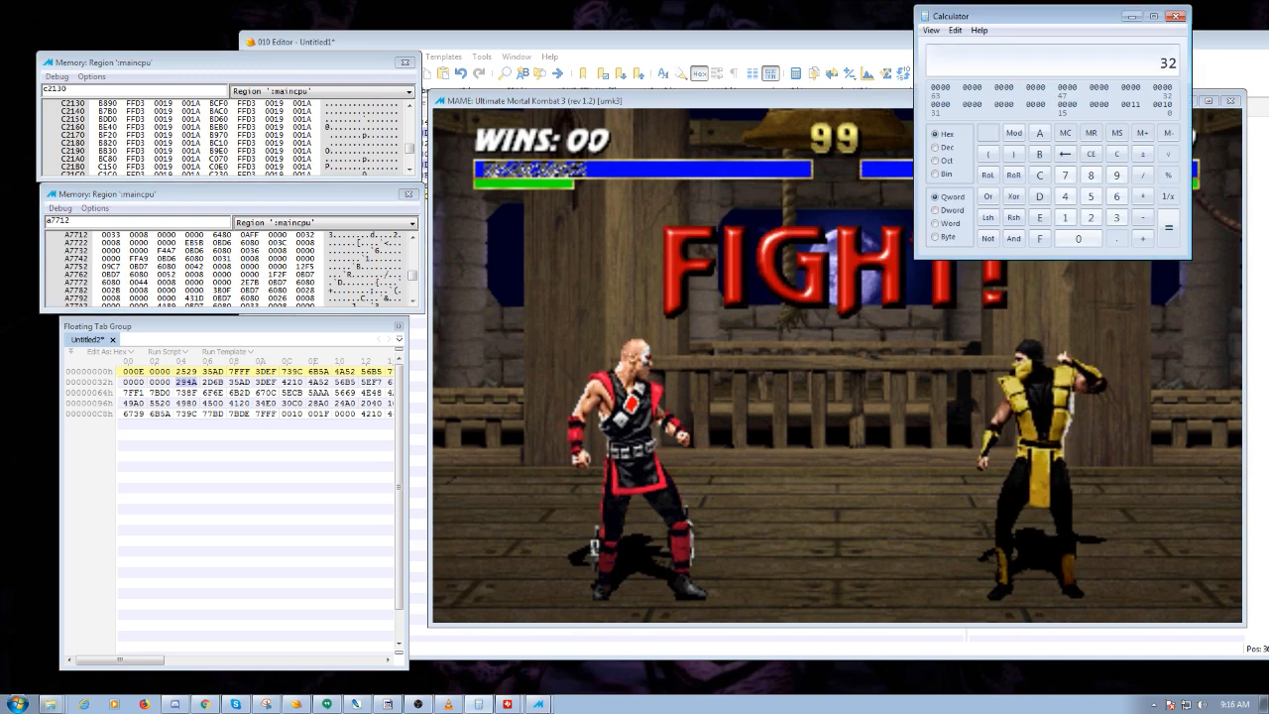
{"action": "left_click", "coordinate": [1117, 153]}
{"action": "type", "text": "33"}
{"action": "left_click", "coordinate": [935, 147]}
Switch to 010 Editor, set a custom line width of 51 bytes for Untitled1 and widen the editor window.
{"action": "left_click", "coordinate": [337, 43]}
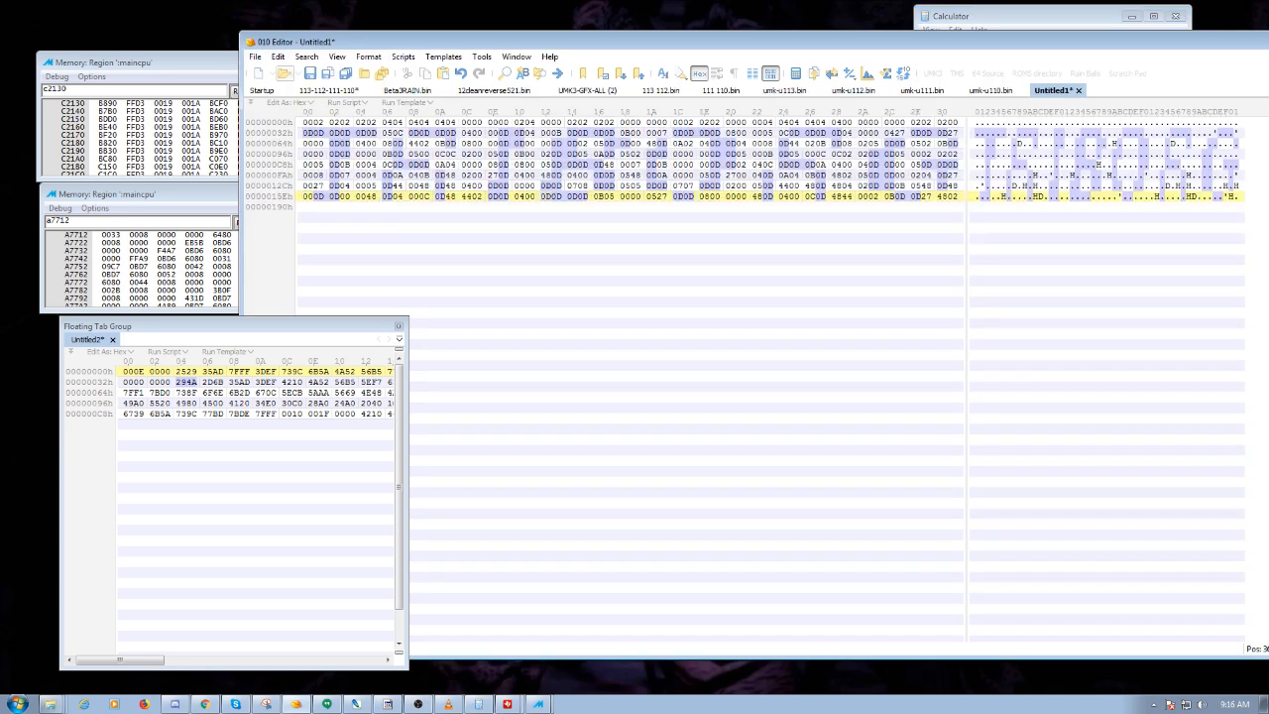
{"action": "left_click", "coordinate": [277, 57]}
{"action": "mouse_move", "coordinate": [305, 56]}
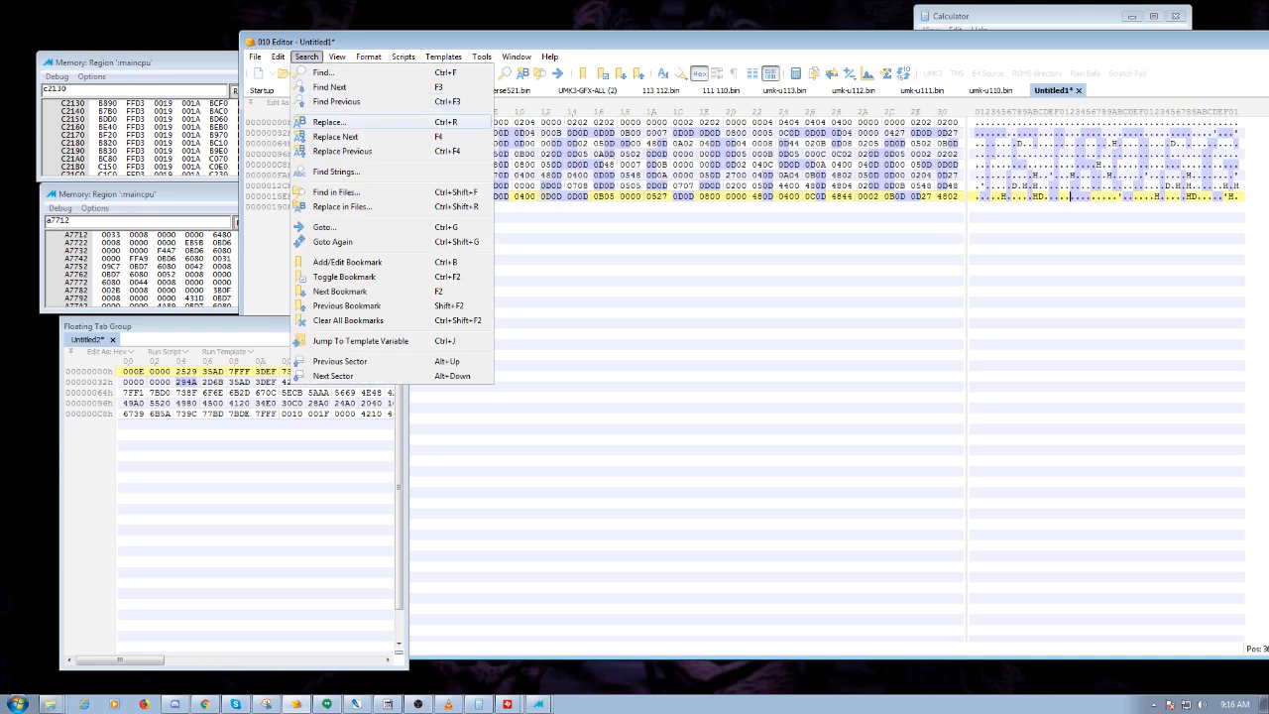
{"action": "mouse_move", "coordinate": [365, 122]}
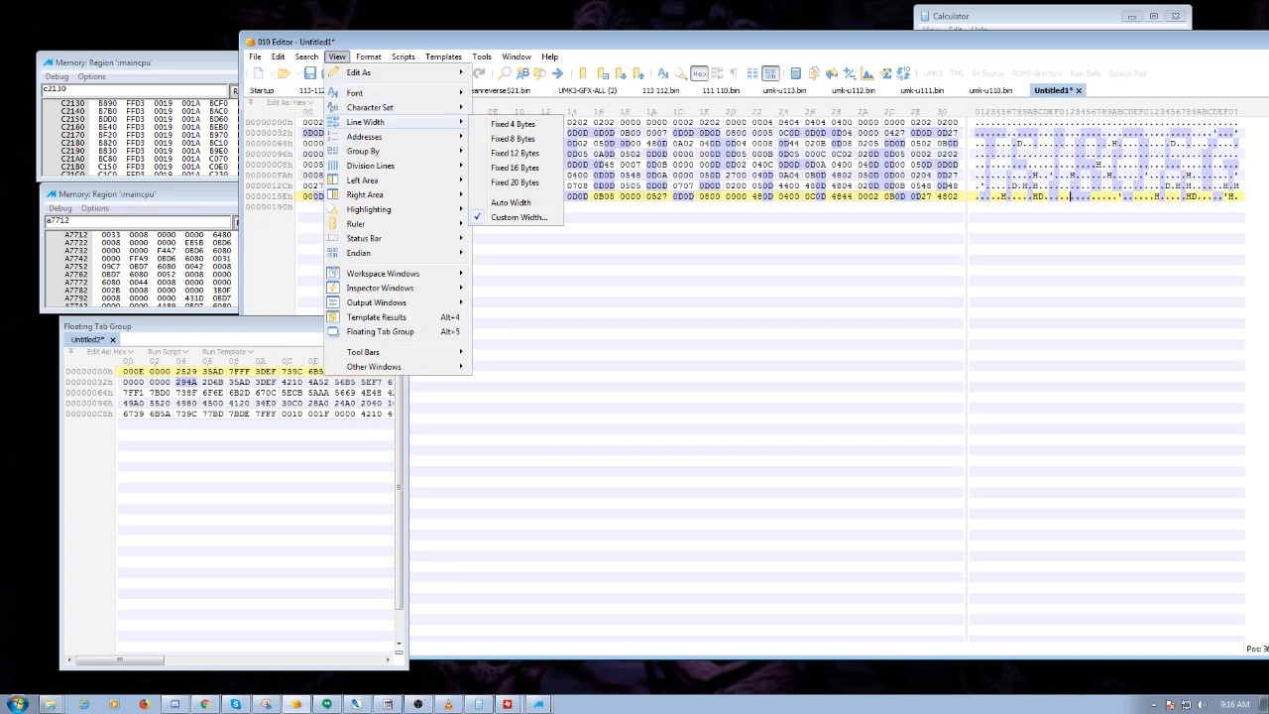
{"action": "left_click", "coordinate": [518, 217]}
{"action": "type", "text": "51"}
{"action": "key", "text": "Return"}
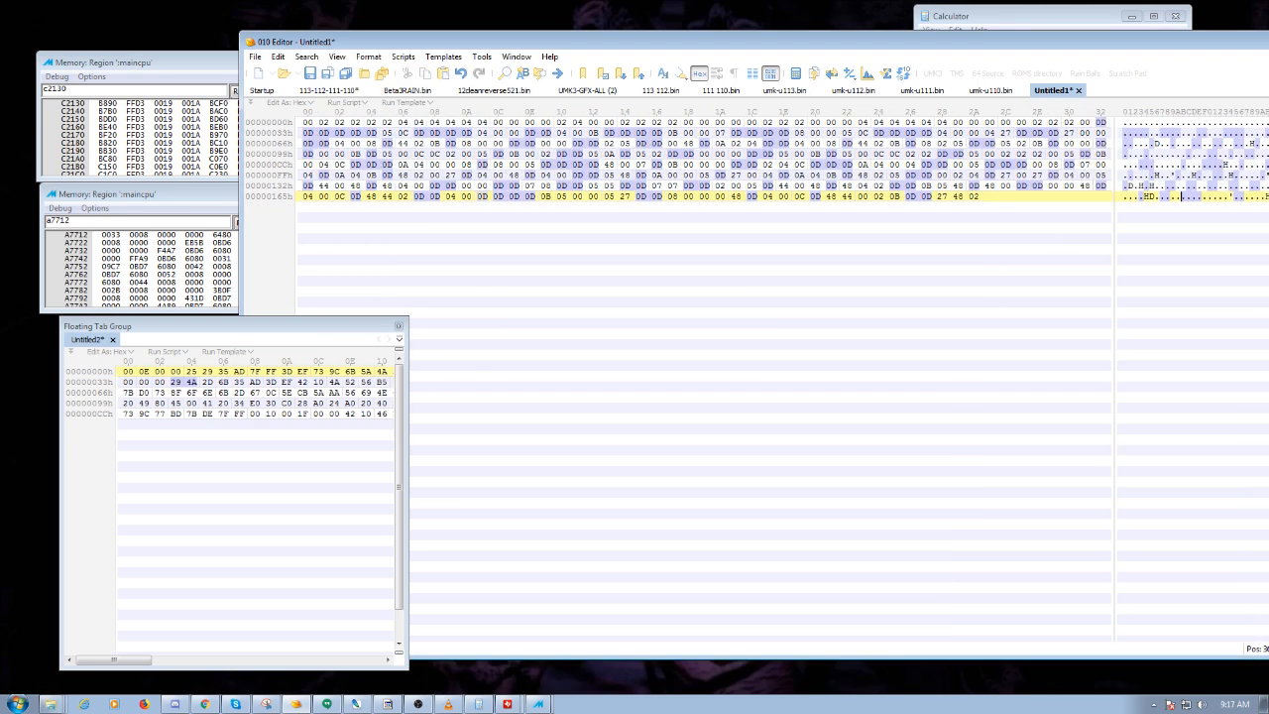
{"action": "left_click_drag", "start_coordinate": [240, 223], "coordinate": [183, 223]}
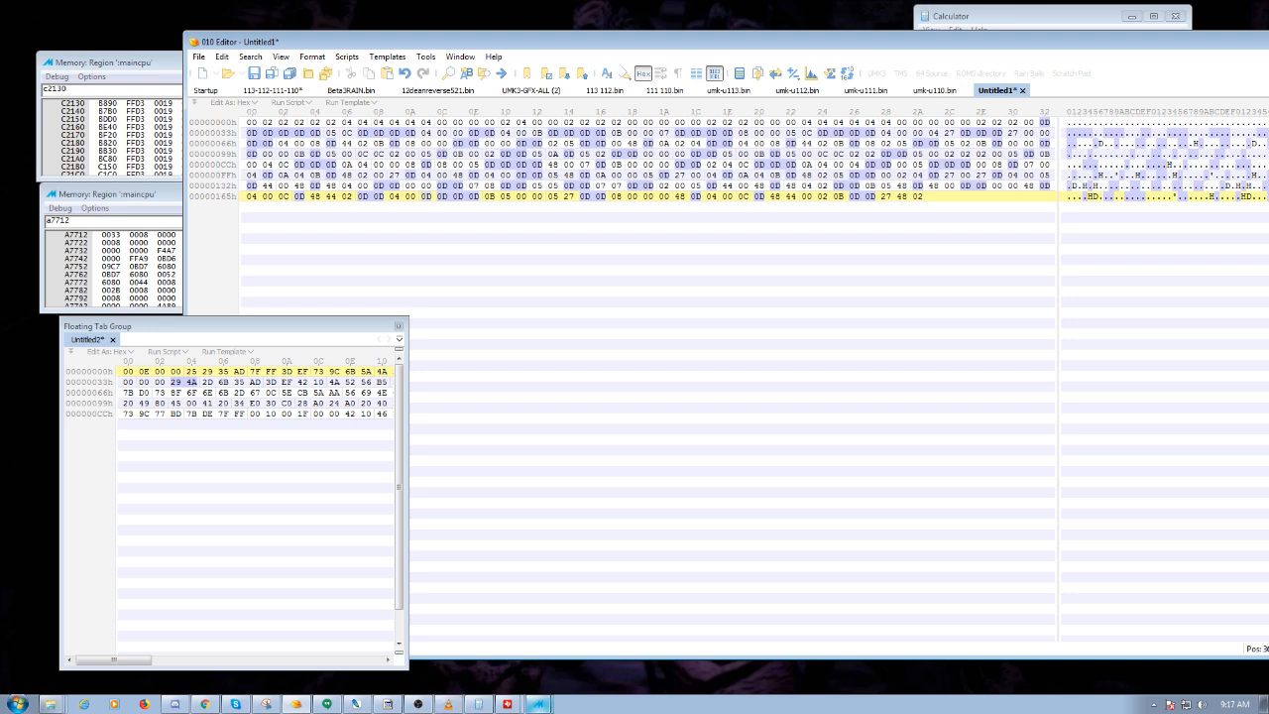
Switch to MAME, load saved state 1 and set the first word at address A7712 to 0033.
{"action": "left_click", "coordinate": [537, 703]}
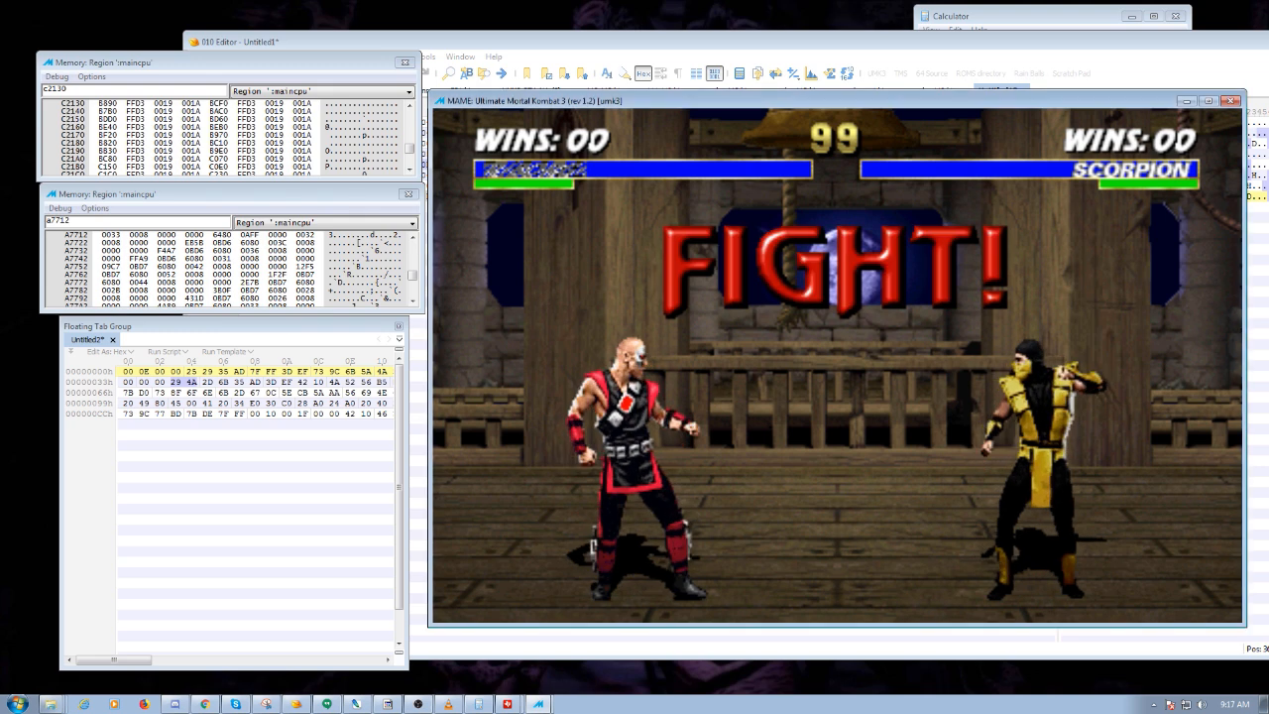
{"action": "key", "text": "F7"}
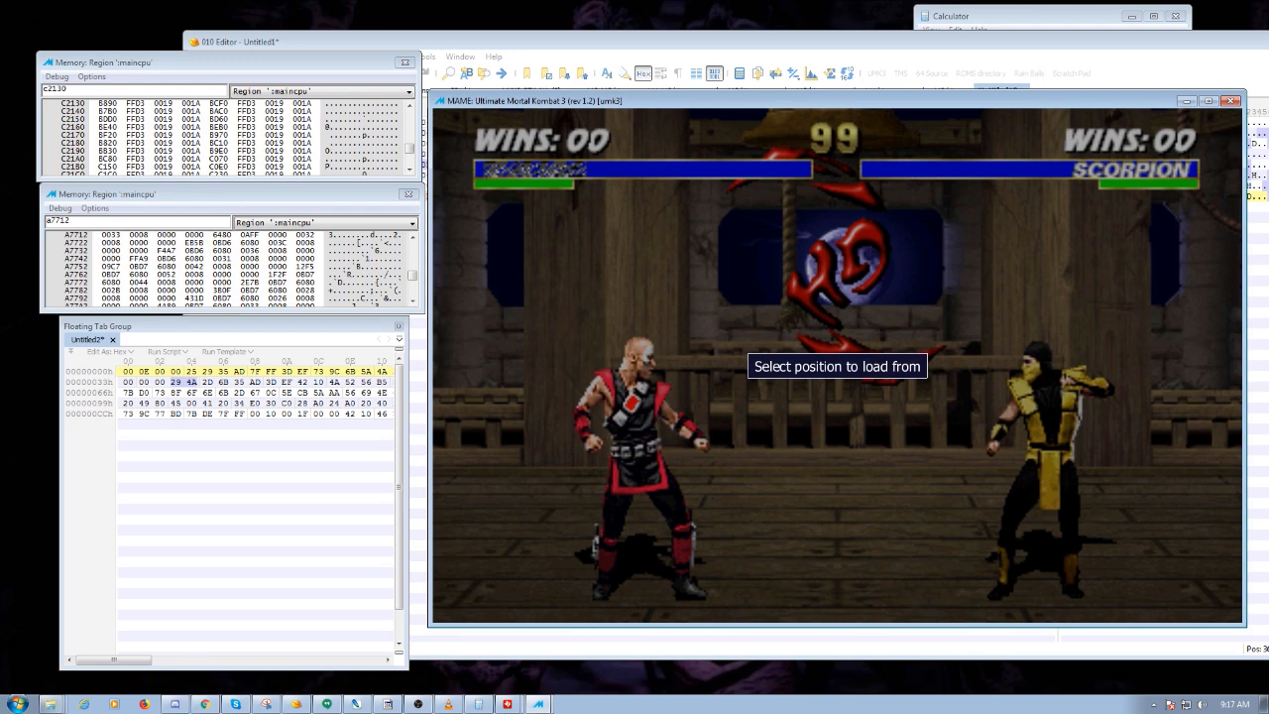
{"action": "key", "text": "1"}
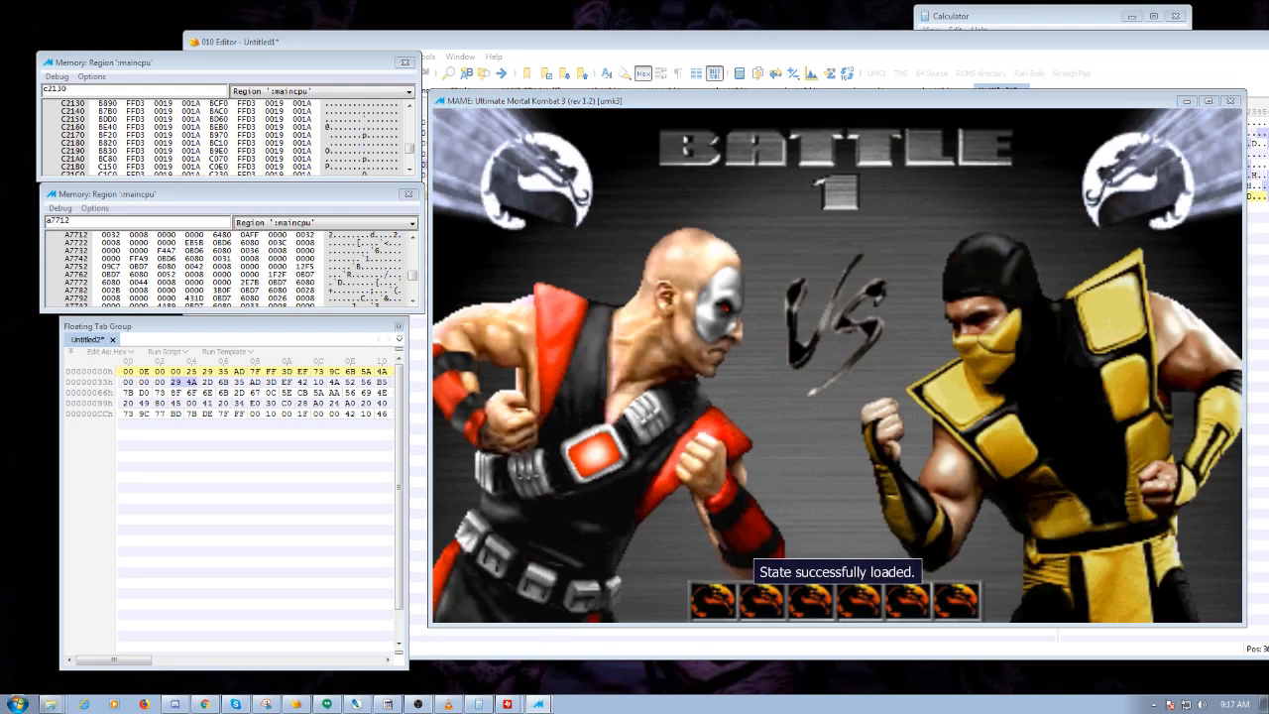
{"action": "left_click", "coordinate": [118, 235]}
{"action": "type", "text": "3"}
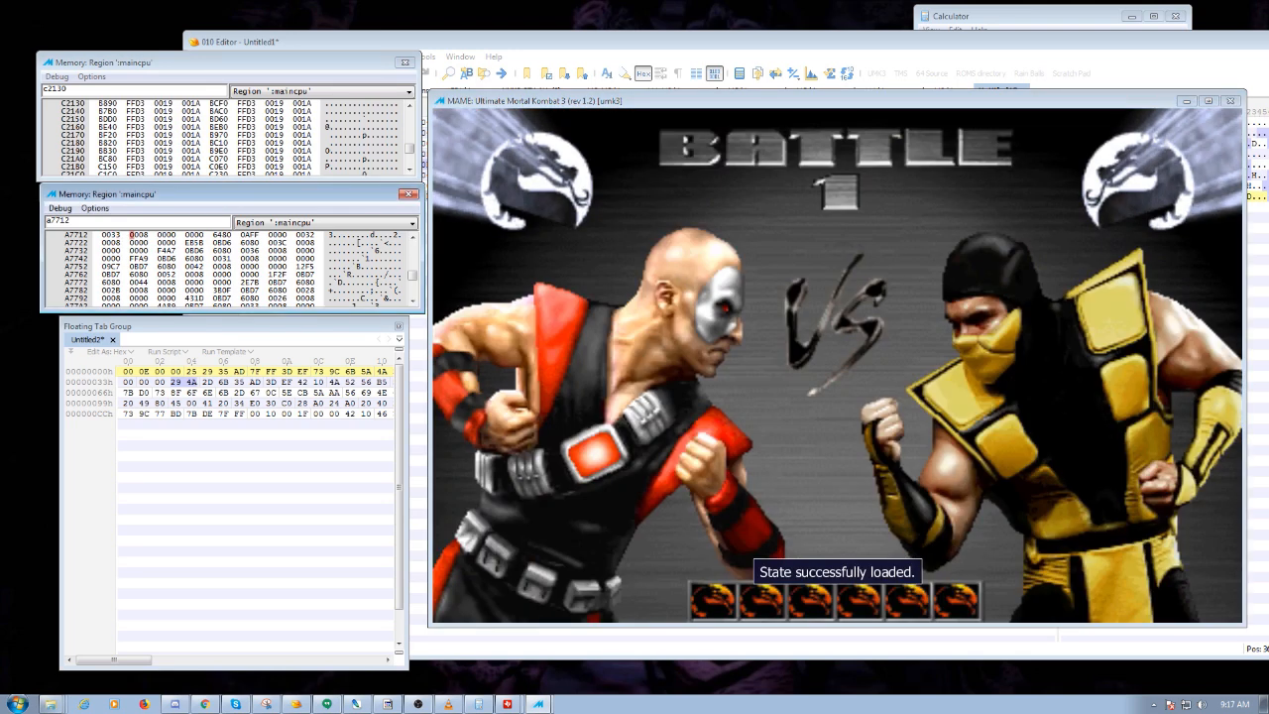
Go to address bade6 in the lower memory window and set the fifth palette word, after 294A, to 7FFF.
{"action": "left_click_drag", "start_coordinate": [132, 194], "coordinate": [127, 200]}
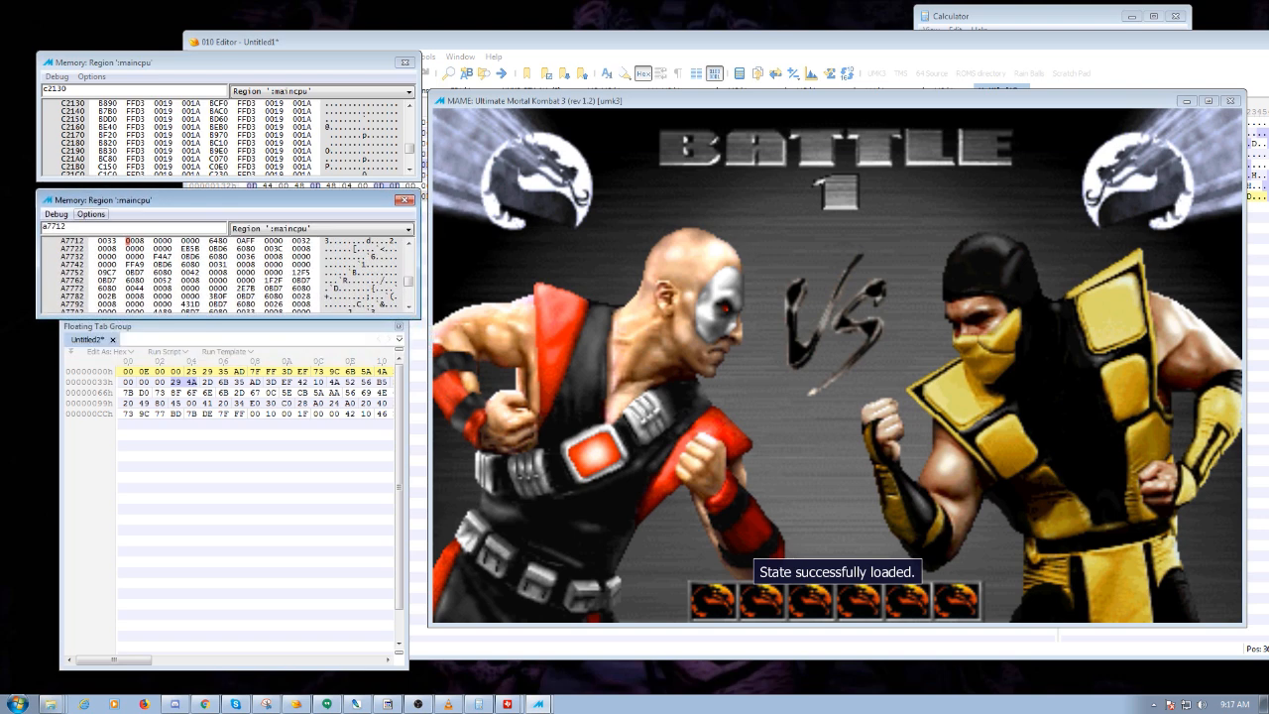
{"action": "double_click", "coordinate": [55, 227]}
{"action": "type", "text": "bade6"}
{"action": "key", "text": "Return"}
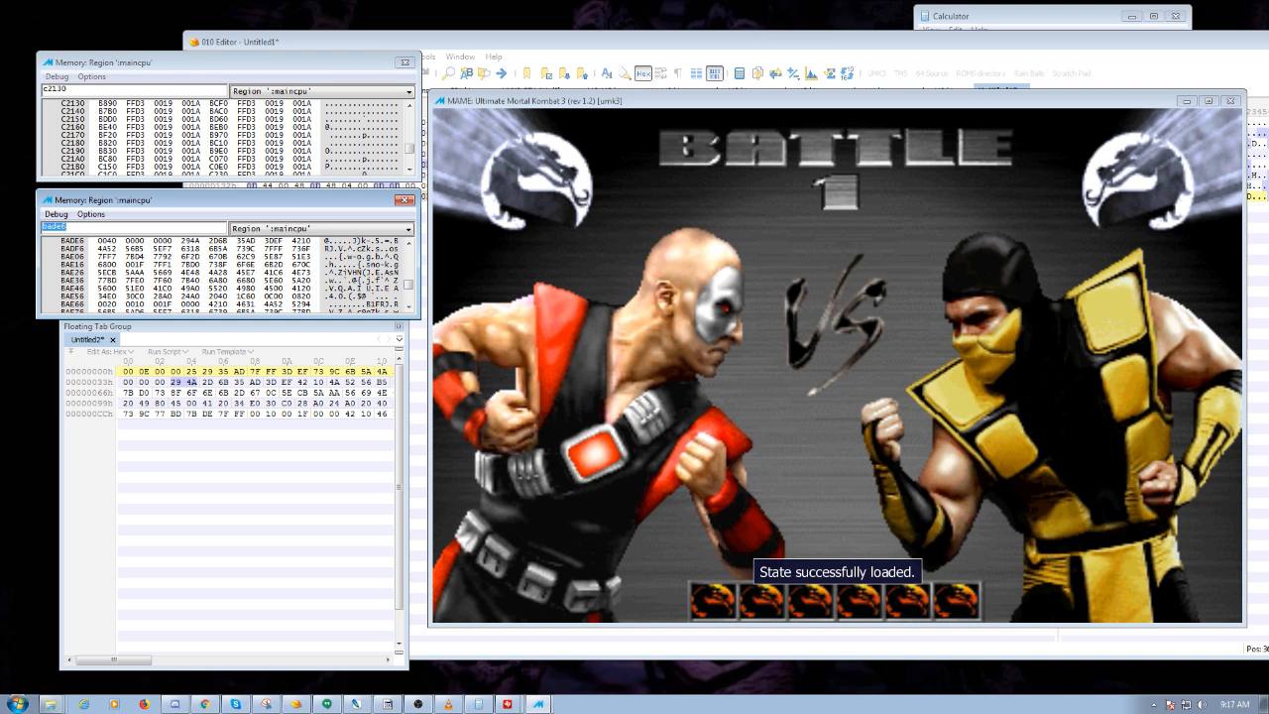
{"action": "left_click", "coordinate": [211, 241]}
{"action": "type", "text": "7fff"}
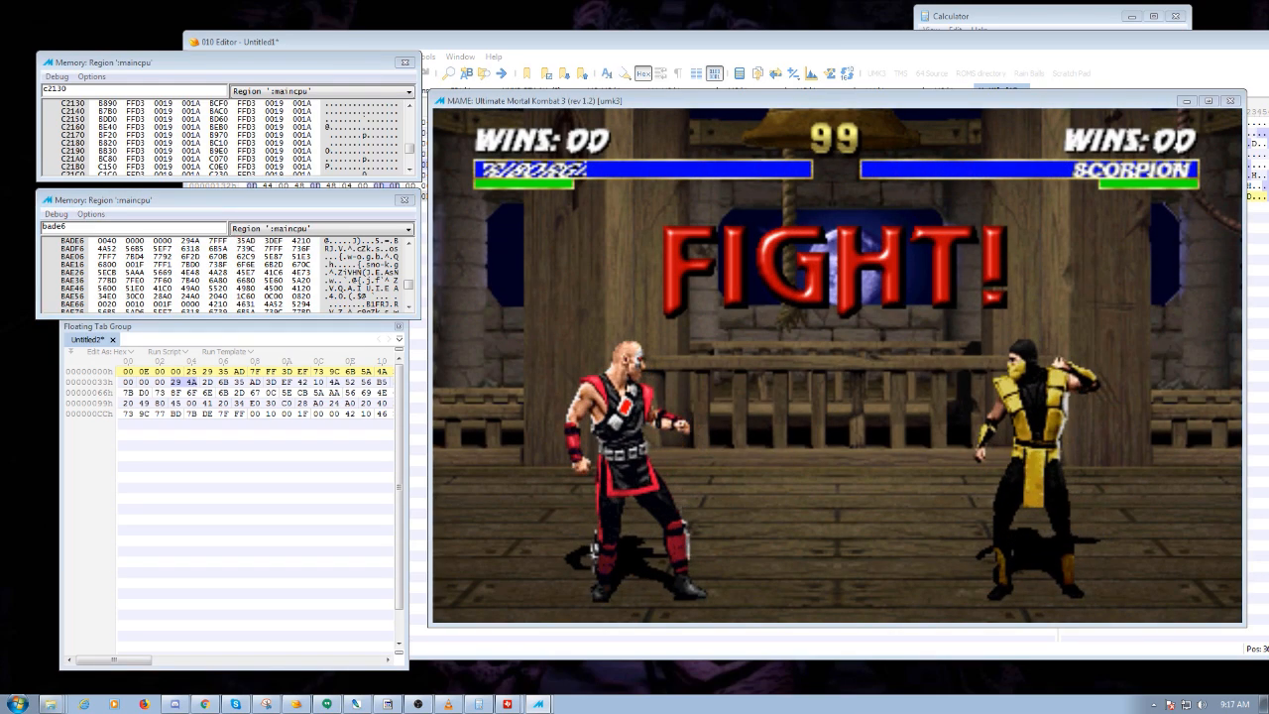
Rearrange the 010 Editor and MAME windows and compare the in-game nameplate with the highlighted bytes of Untitled1.
{"action": "key", "text": "alt+Tab"}
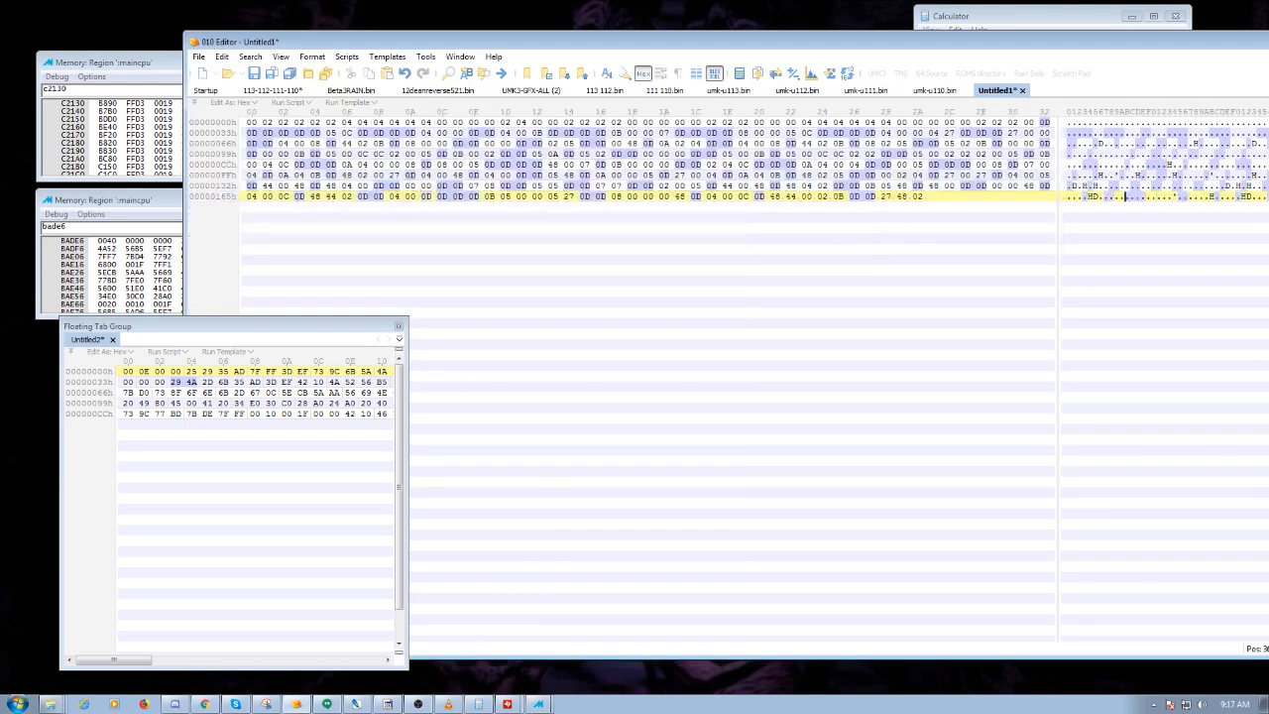
{"action": "left_click_drag", "start_coordinate": [976, 42], "coordinate": [883, 36]}
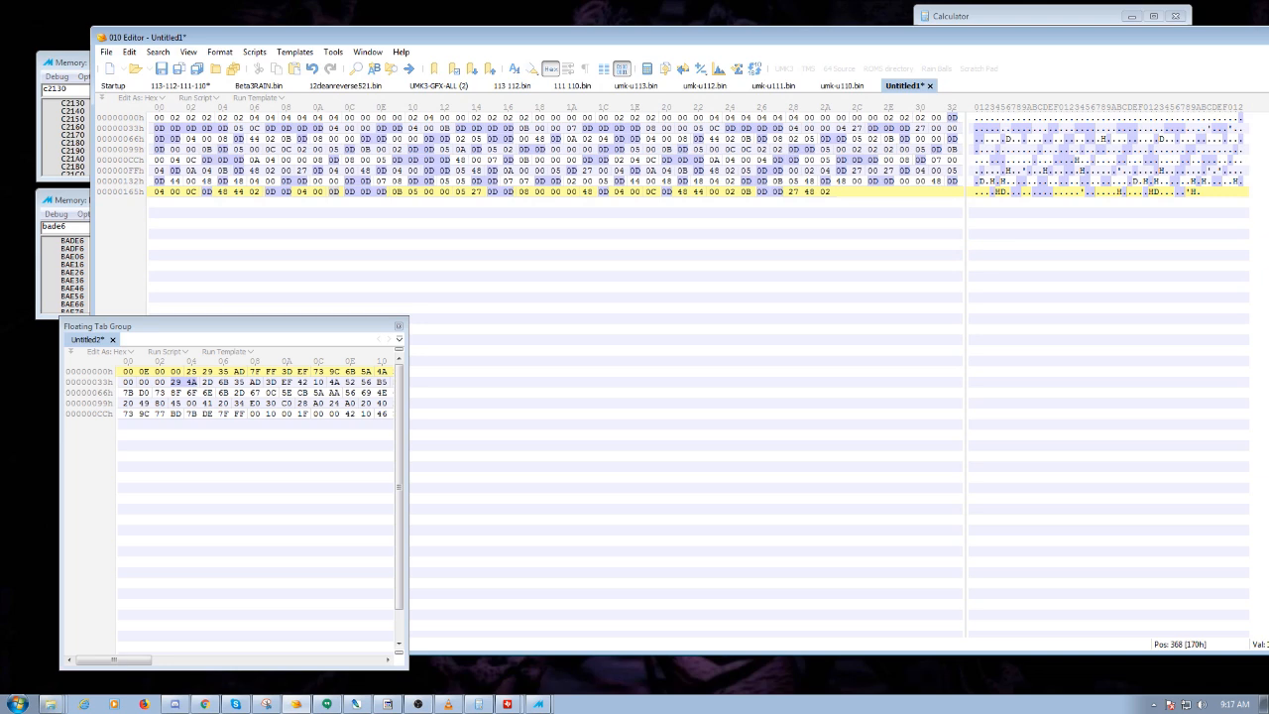
{"action": "key", "text": "alt+Tab"}
{"action": "left_click_drag", "start_coordinate": [793, 101], "coordinate": [893, 235]}
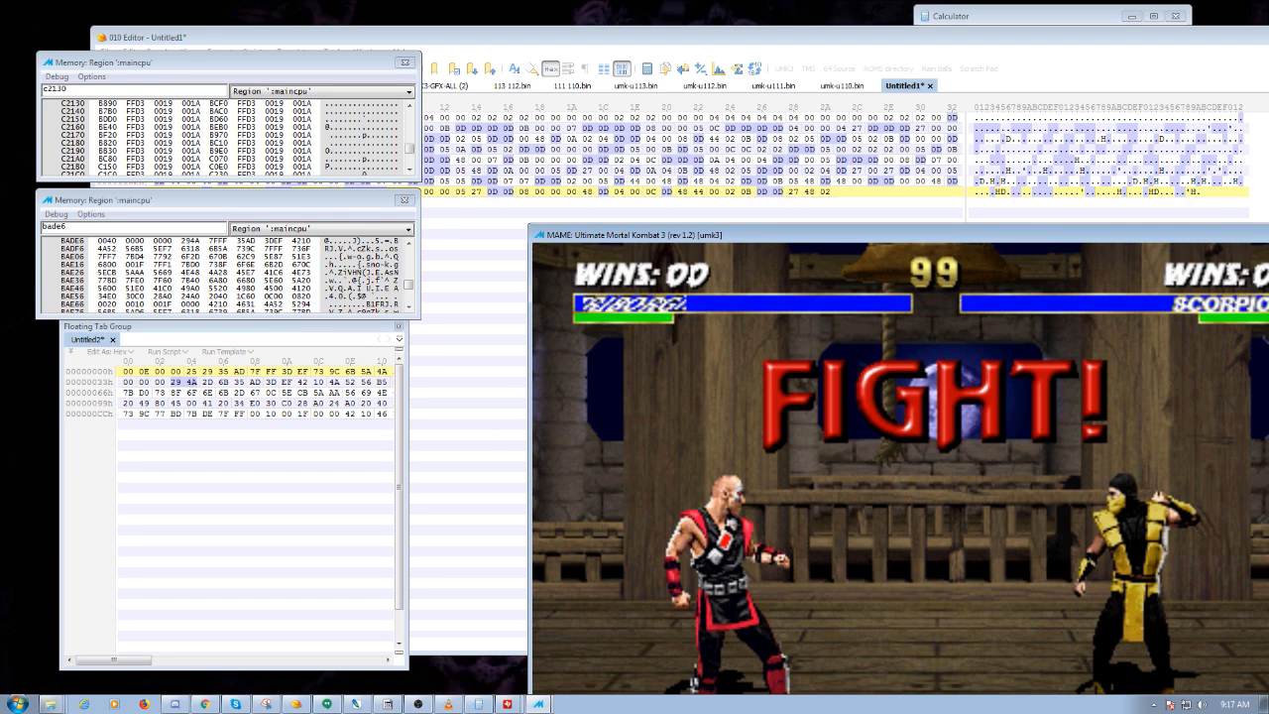
{"action": "left_click_drag", "start_coordinate": [893, 235], "coordinate": [794, 135]}
{"action": "left_click", "coordinate": [1032, 191]}
{"action": "left_click_drag", "start_coordinate": [852, 38], "coordinate": [778, 36]}
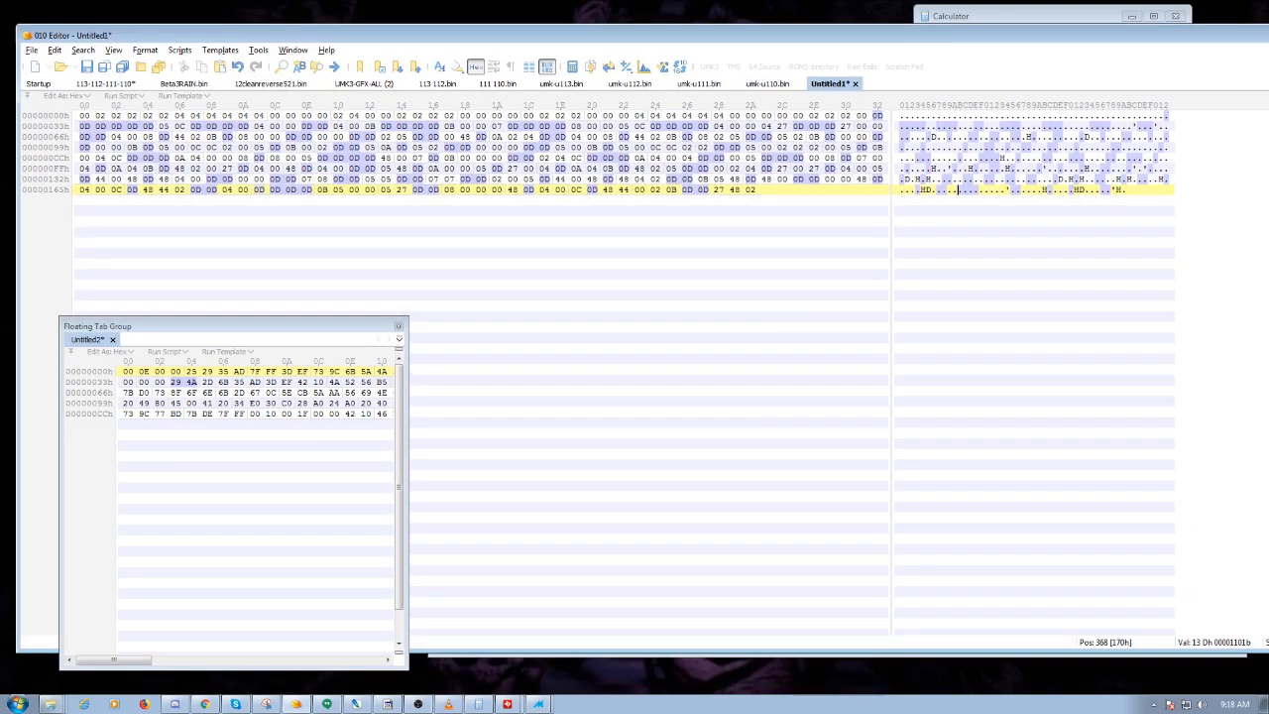
{"action": "left_click", "coordinate": [745, 146]}
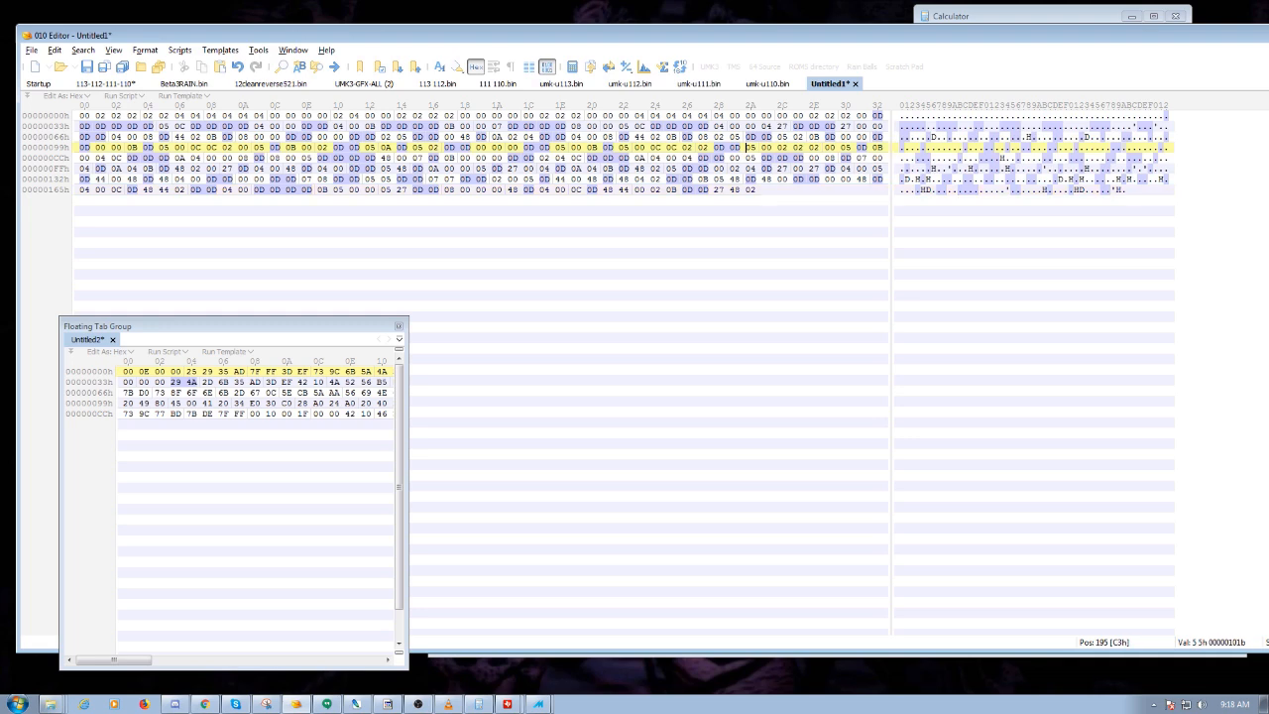
Set the line width to fixed 16 bytes and group the bytes of 12cleanreverse521.bin as Short (16 bits).
{"action": "left_click", "coordinate": [112, 49]}
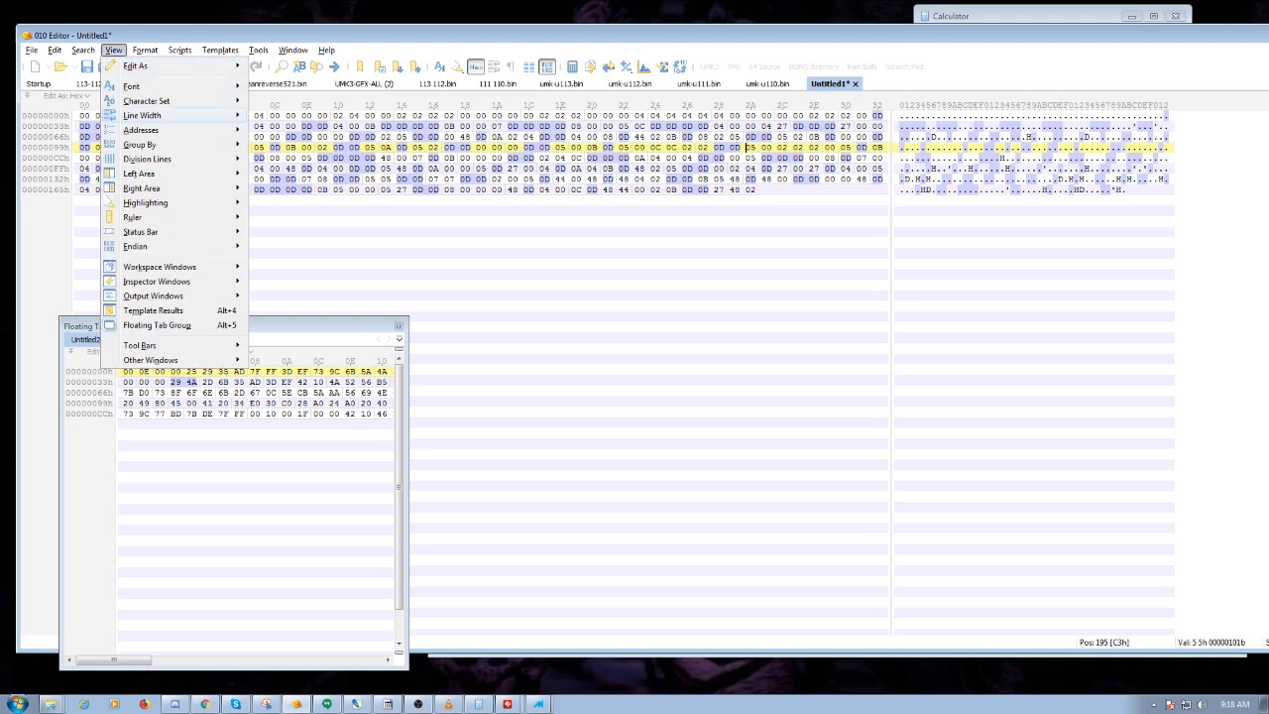
{"action": "mouse_move", "coordinate": [148, 115]}
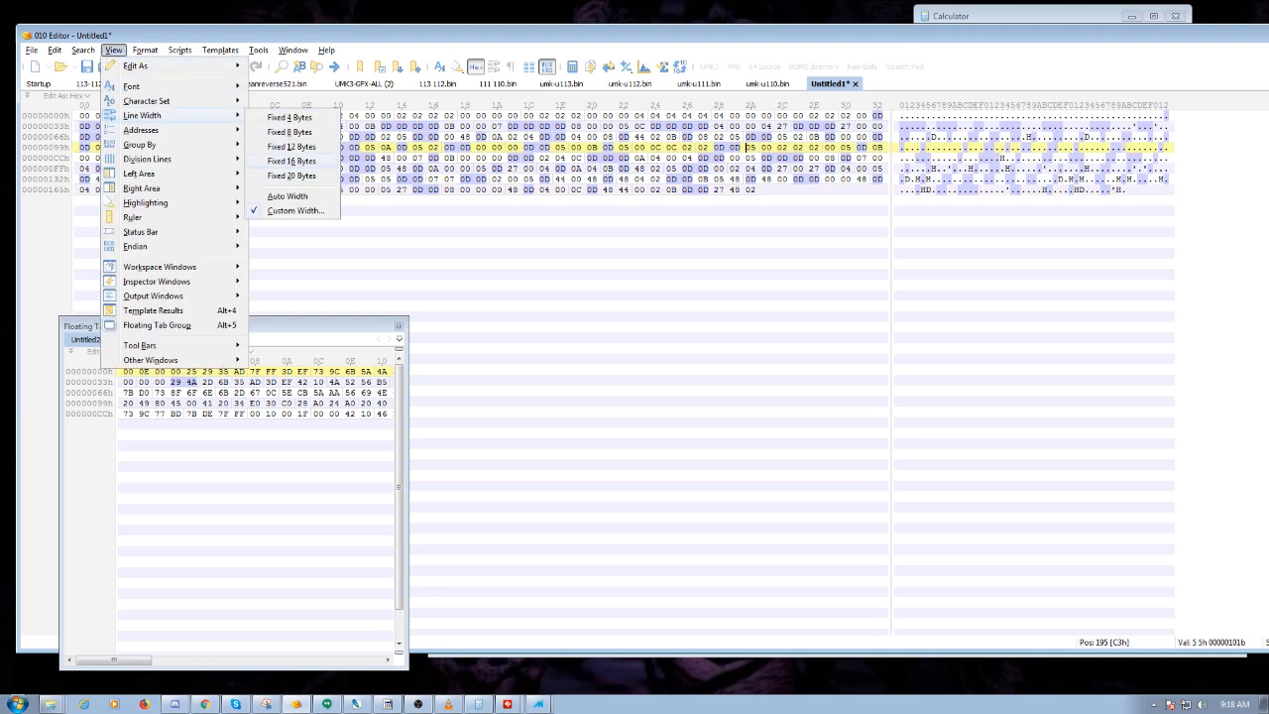
{"action": "left_click", "coordinate": [292, 147]}
{"action": "left_click", "coordinate": [271, 85]}
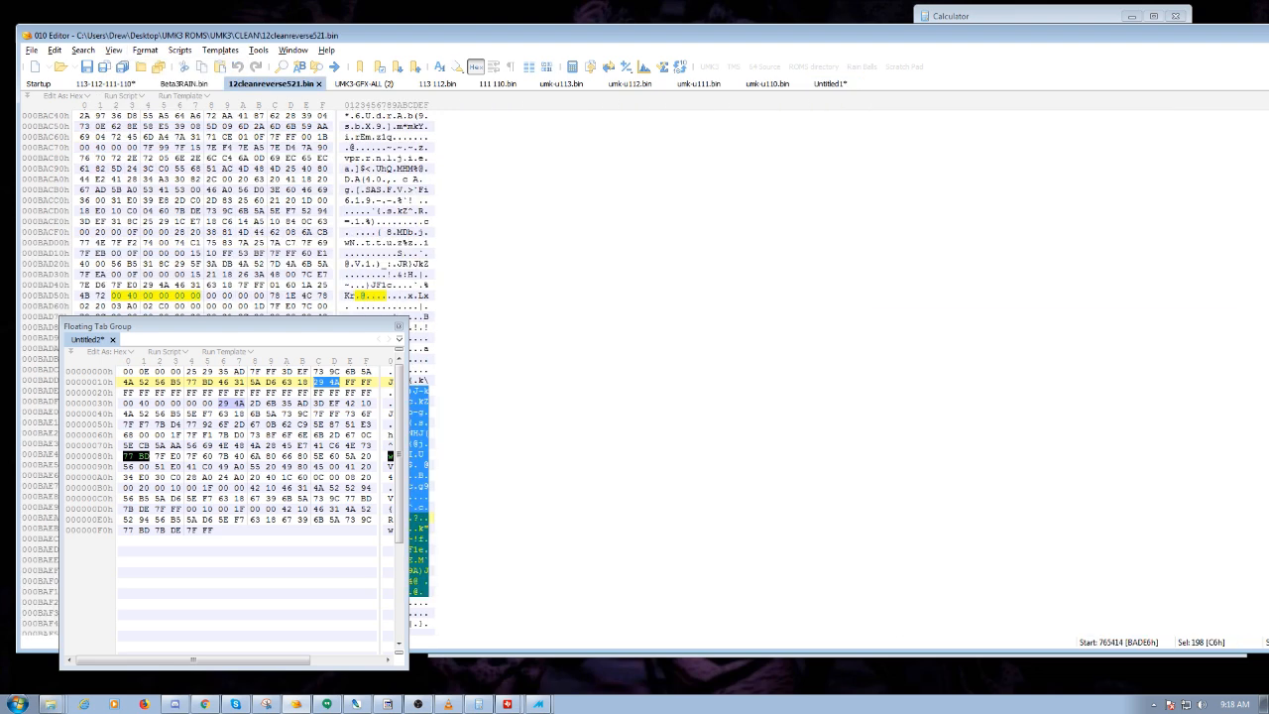
{"action": "left_click", "coordinate": [113, 50]}
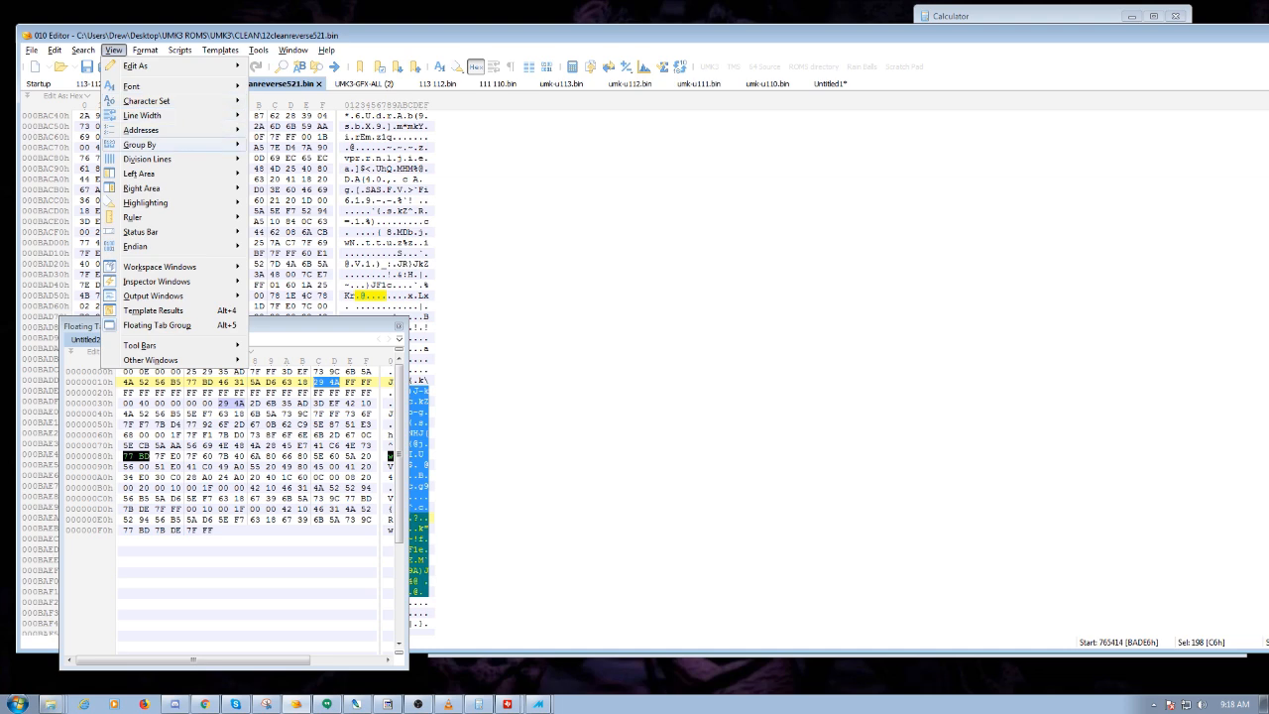
{"action": "mouse_move", "coordinate": [149, 144]}
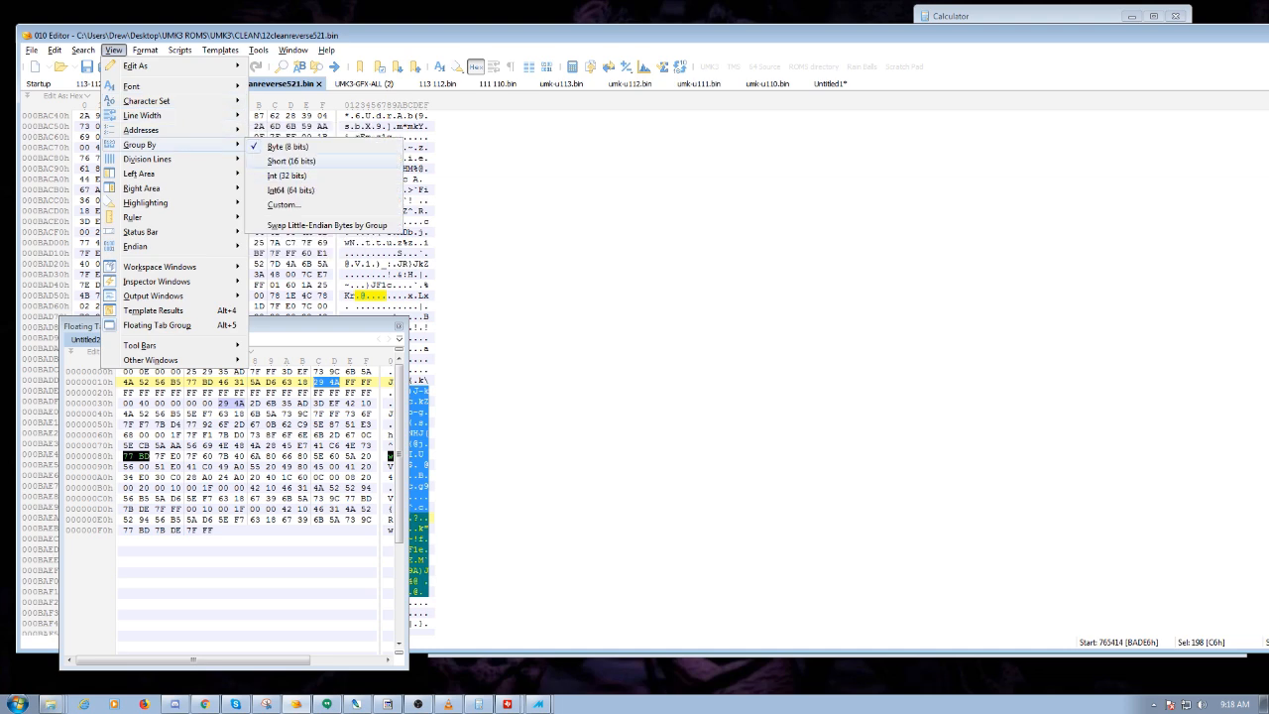
{"action": "left_click", "coordinate": [290, 161]}
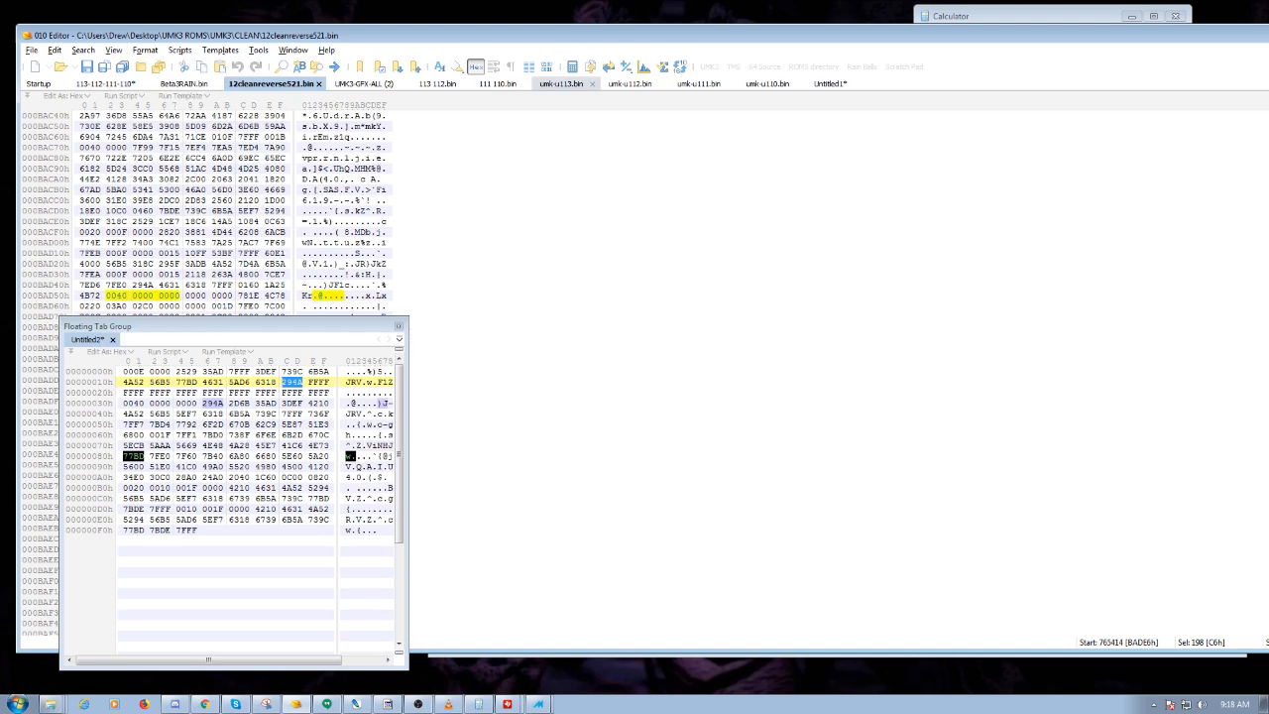
Check the bytes around the palette in 12cleanreverse521.bin and Beta3RAIN.bin, then return to the Untitled1 bytes at offset 55h.
{"action": "left_click", "coordinate": [196, 146]}
{"action": "left_click", "coordinate": [174, 285]}
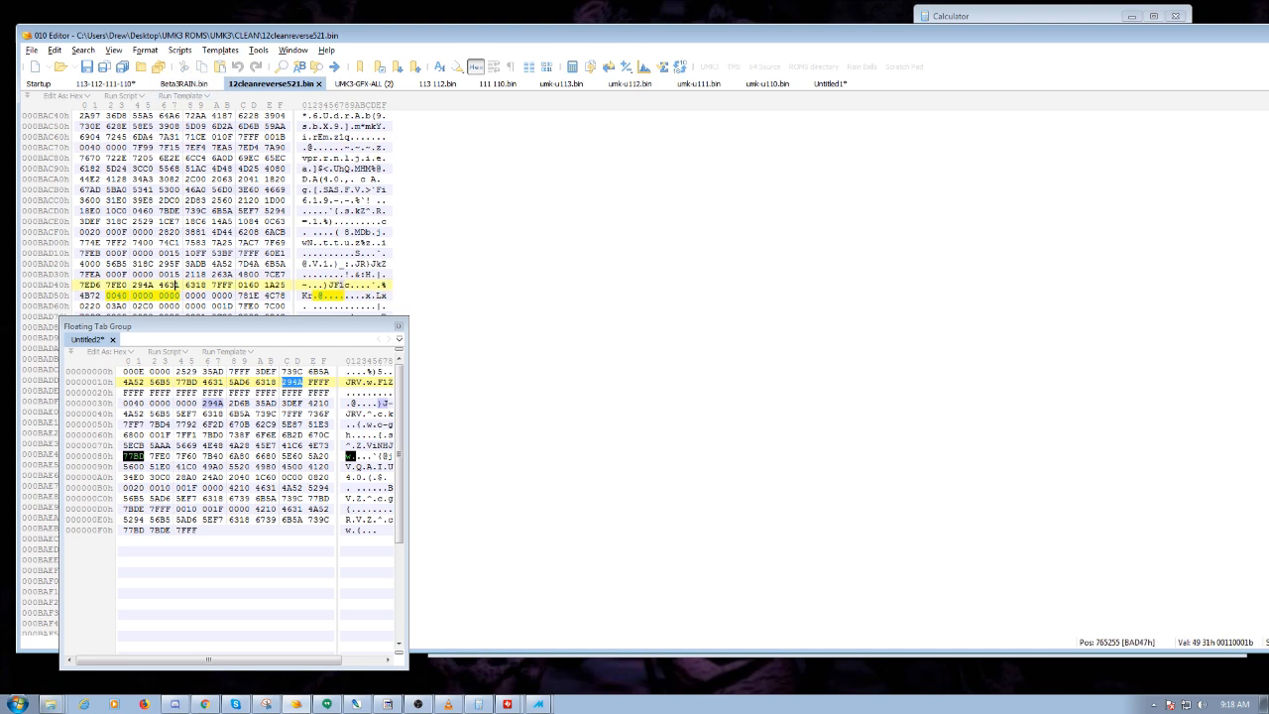
{"action": "left_click", "coordinate": [117, 168]}
{"action": "left_click", "coordinate": [184, 85]}
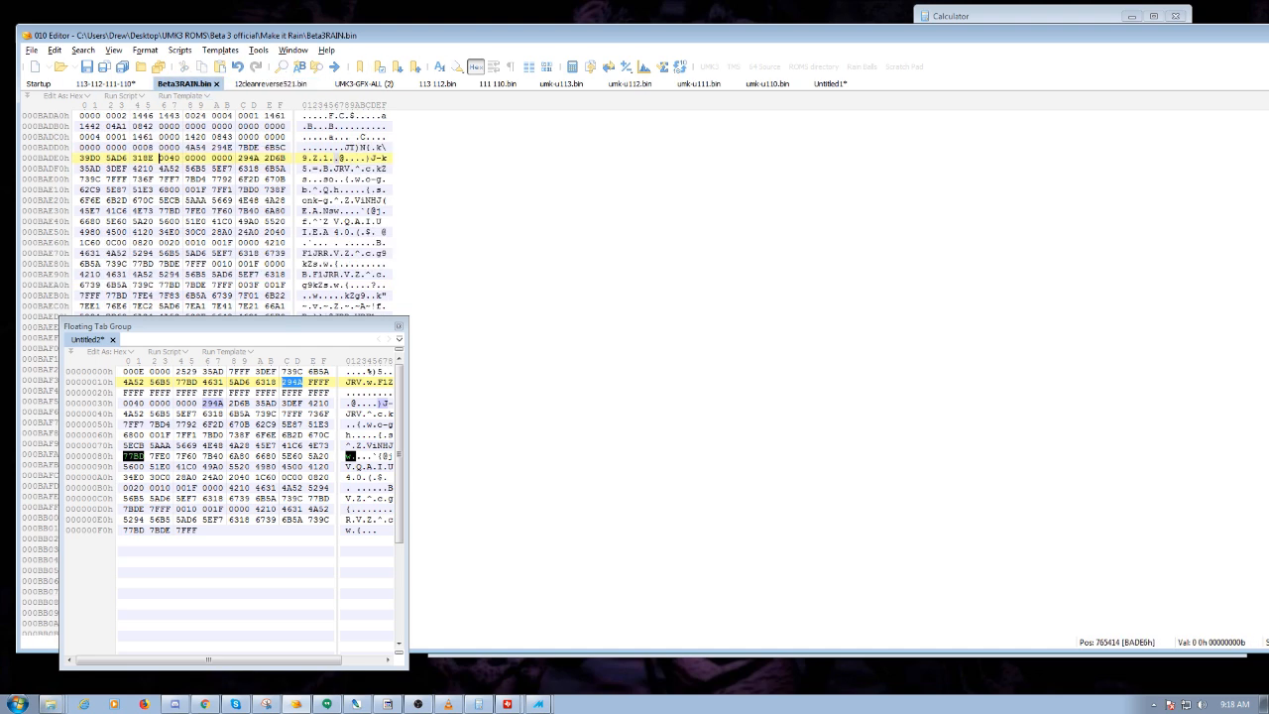
{"action": "left_click", "coordinate": [830, 83]}
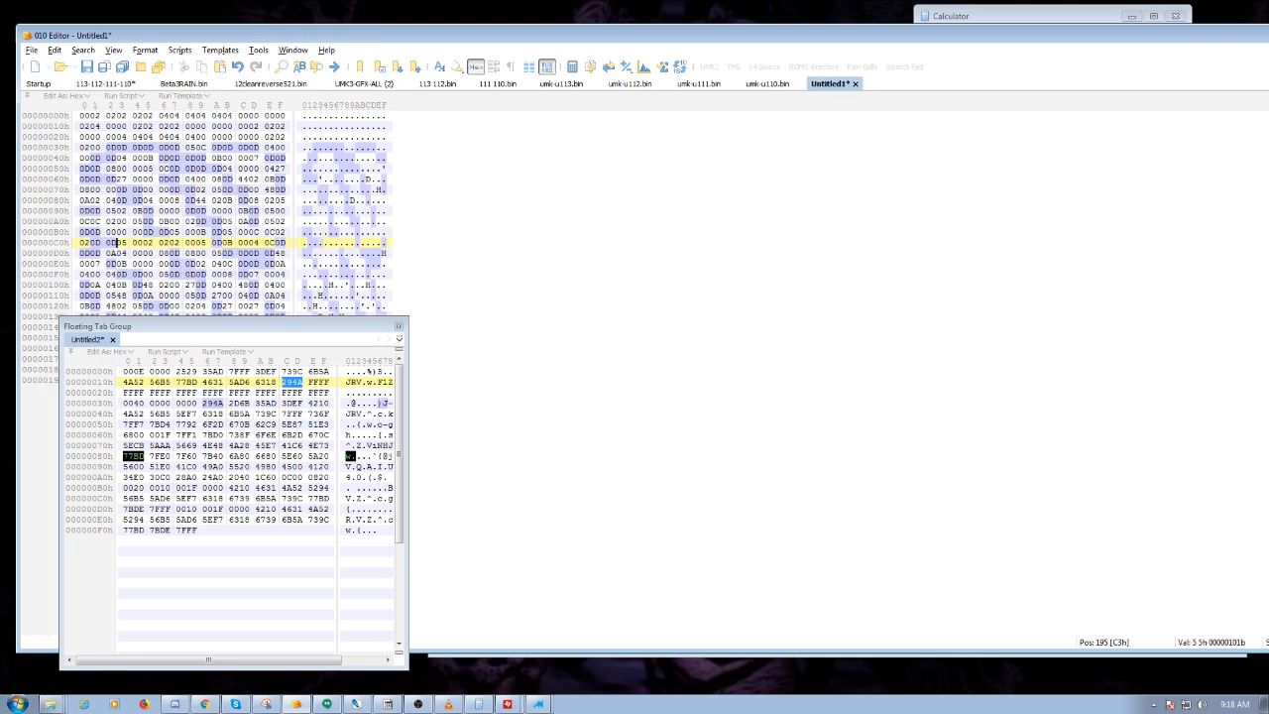
{"action": "left_click", "coordinate": [145, 169]}
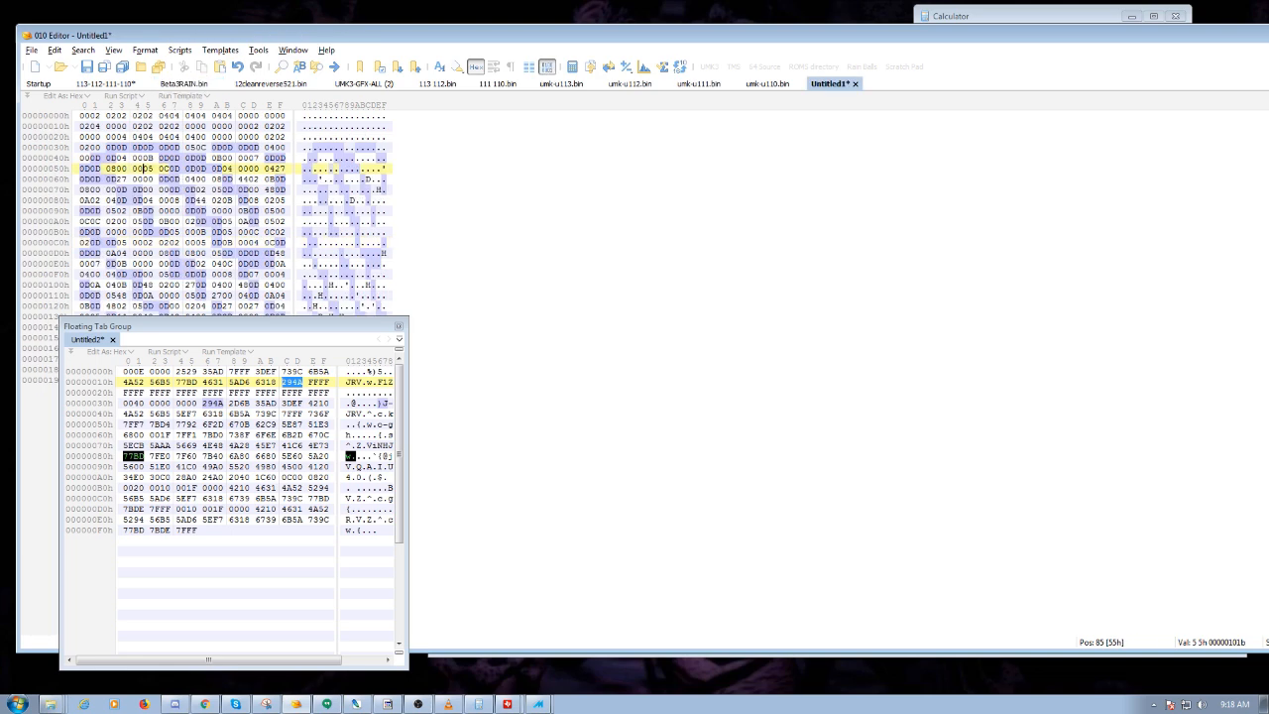
{"action": "left_click", "coordinate": [398, 325]}
{"action": "left_click", "coordinate": [185, 264]}
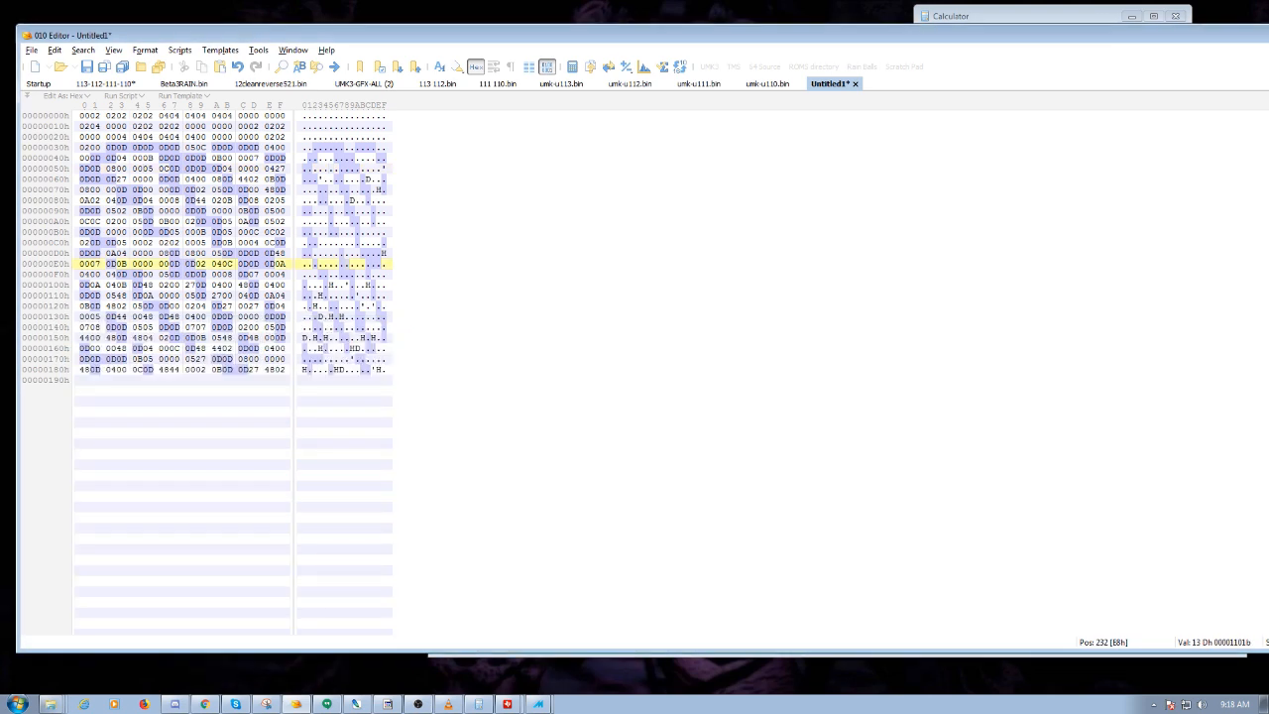
{"action": "key", "text": "ctrl+a"}
{"action": "key", "text": "ctrl+c"}
{"action": "left_click", "coordinate": [106, 84]}
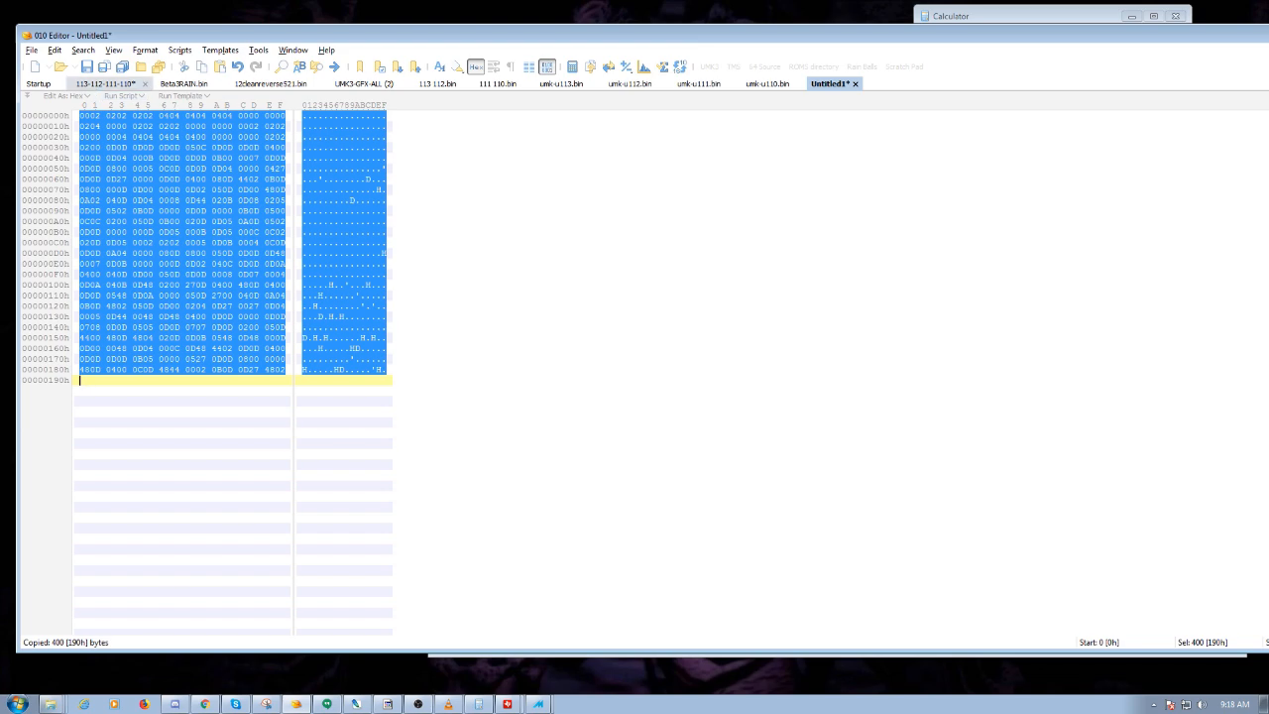
{"action": "key", "text": "ctrl+v"}
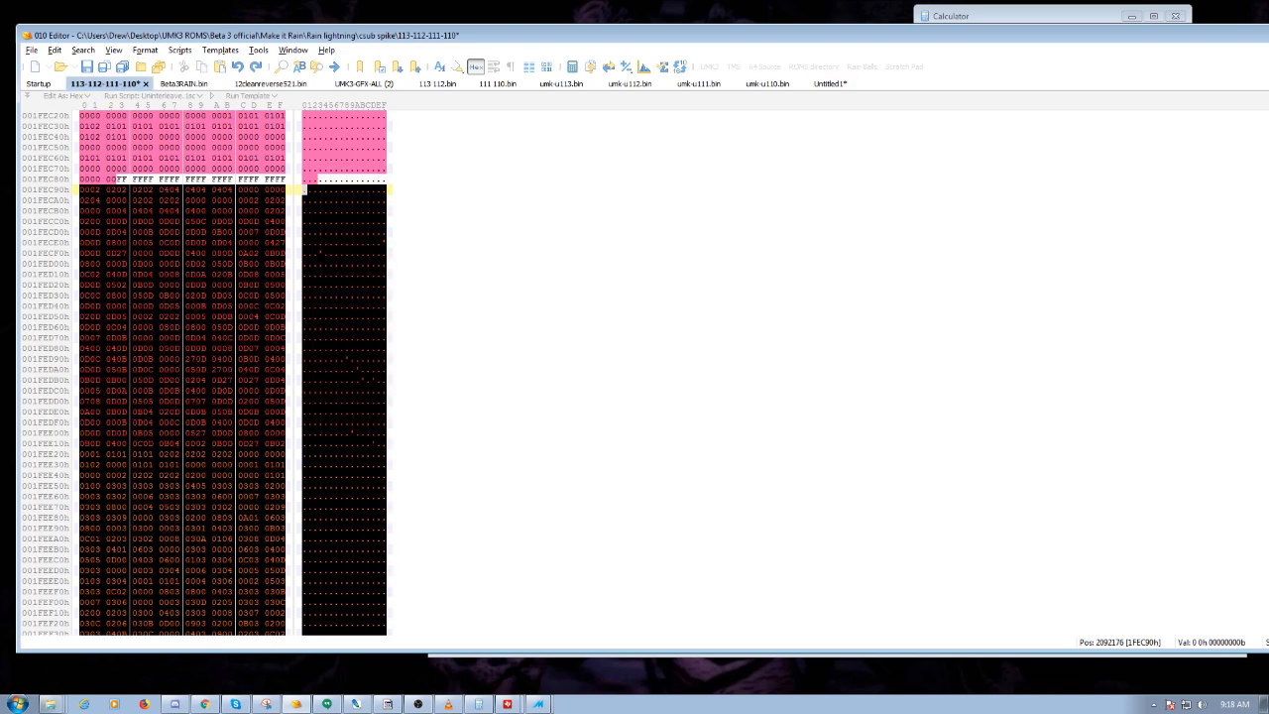
{"action": "key", "text": "ctrl+shift+v"}
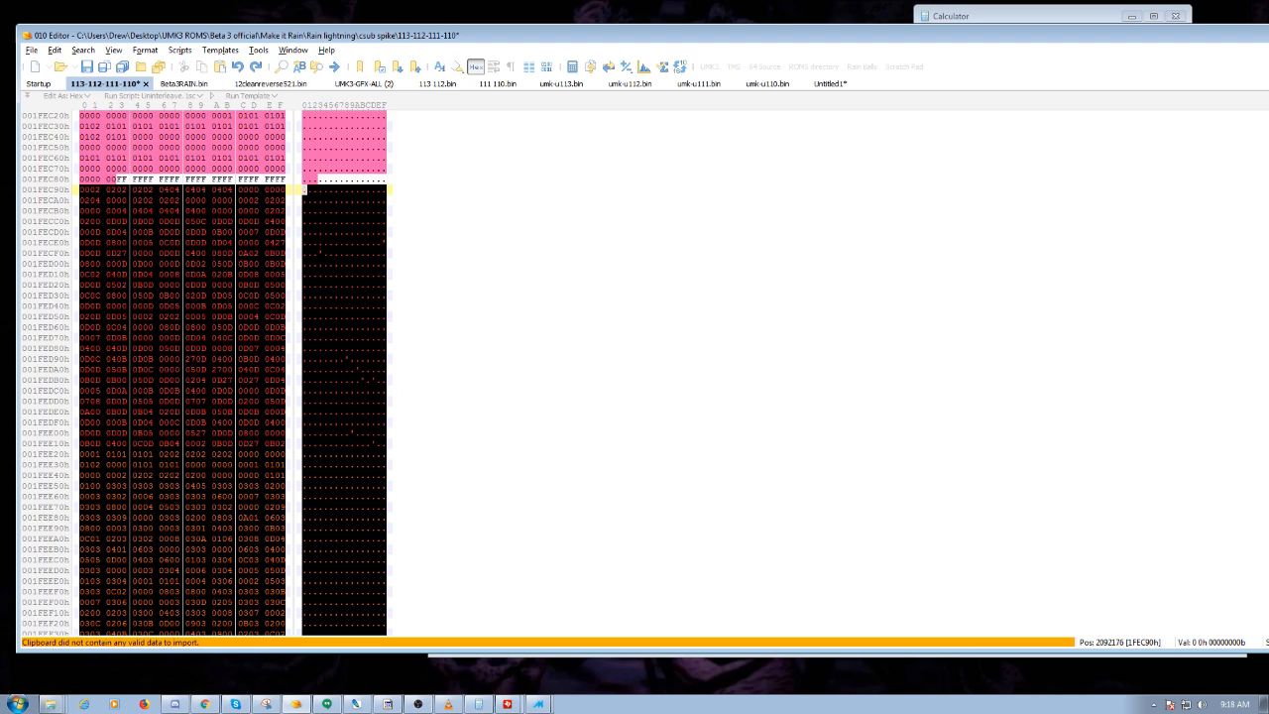
{"action": "key", "text": "ctrl+v"}
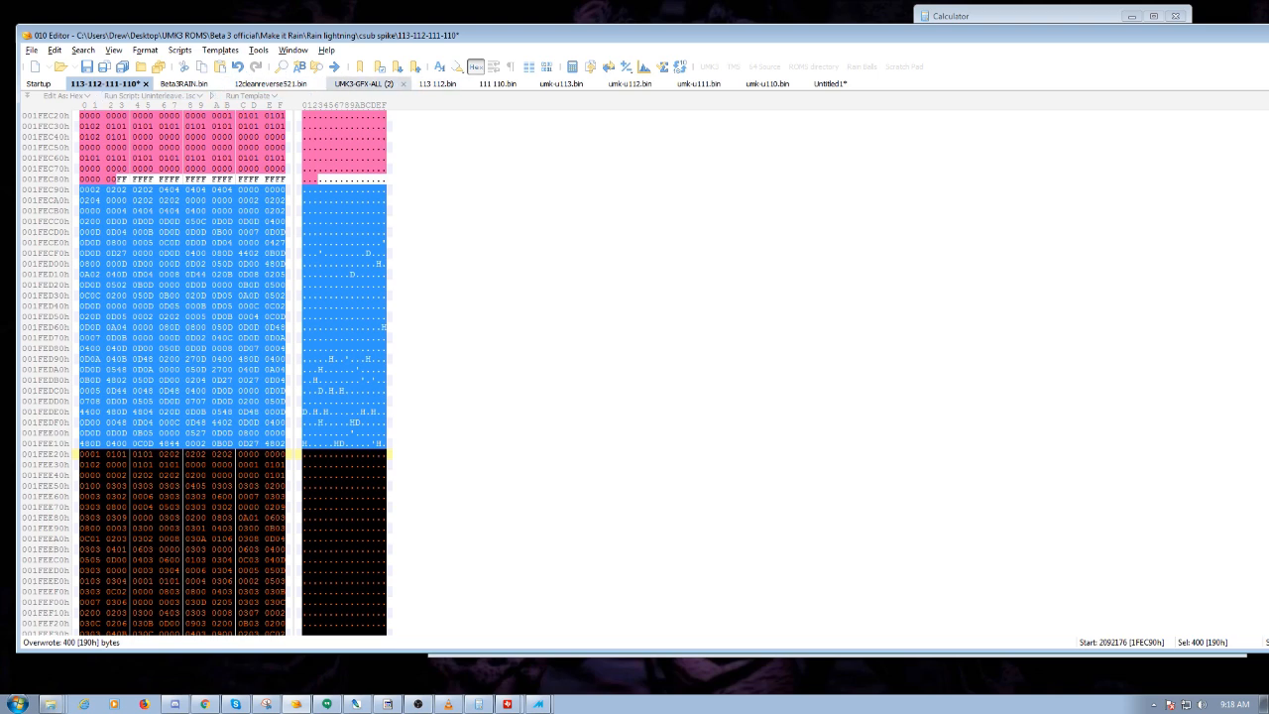
Close the old 113 112.bin, 111 110.bin, umk-u113 to umk-u110 and Untitled1 files, discarding Untitled1's unsaved changes.
{"action": "left_click", "coordinate": [438, 84]}
{"action": "left_click", "coordinate": [464, 84]}
{"action": "left_click", "coordinate": [464, 84]}
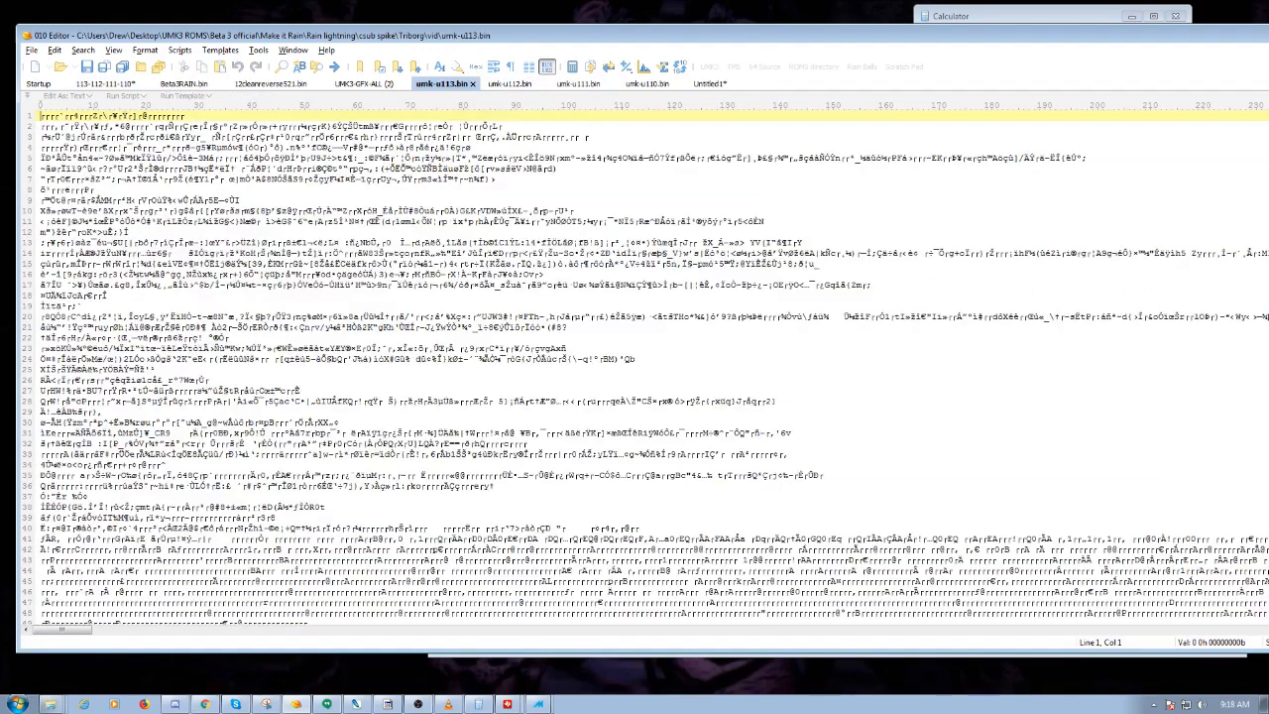
{"action": "left_click", "coordinate": [473, 84]}
{"action": "left_click", "coordinate": [472, 84]}
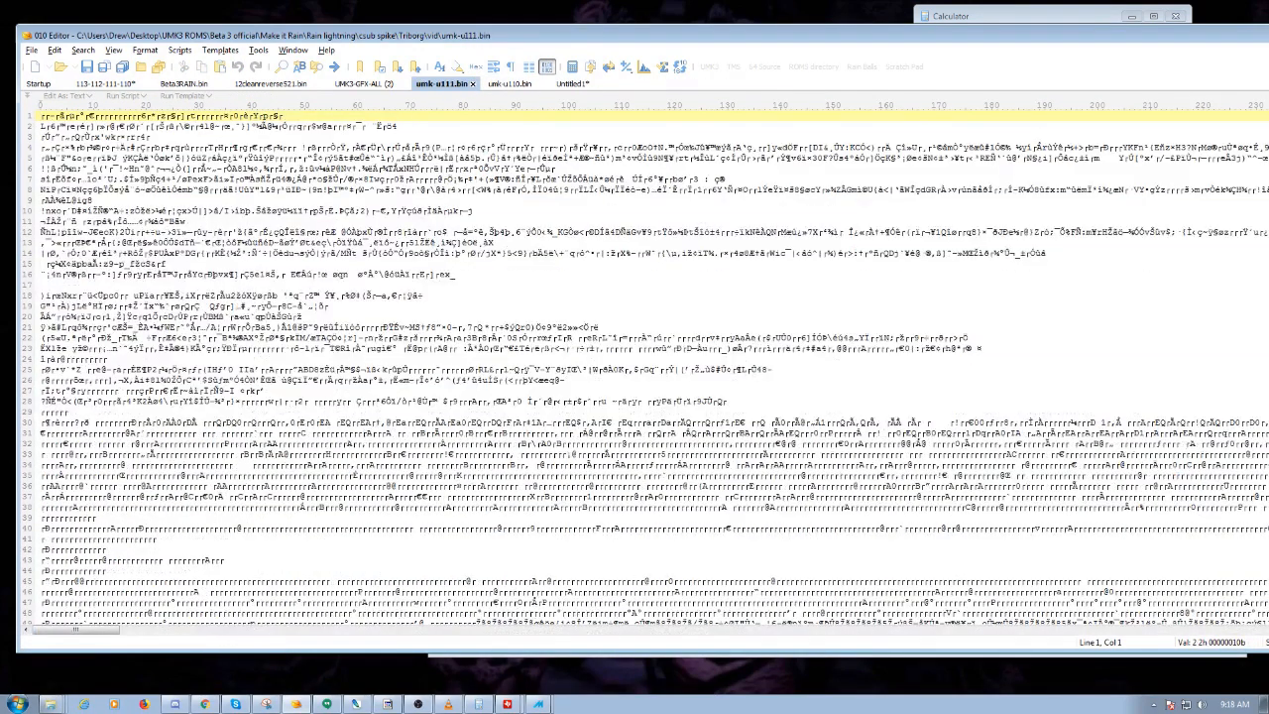
{"action": "left_click", "coordinate": [473, 84]}
{"action": "left_click", "coordinate": [473, 84]}
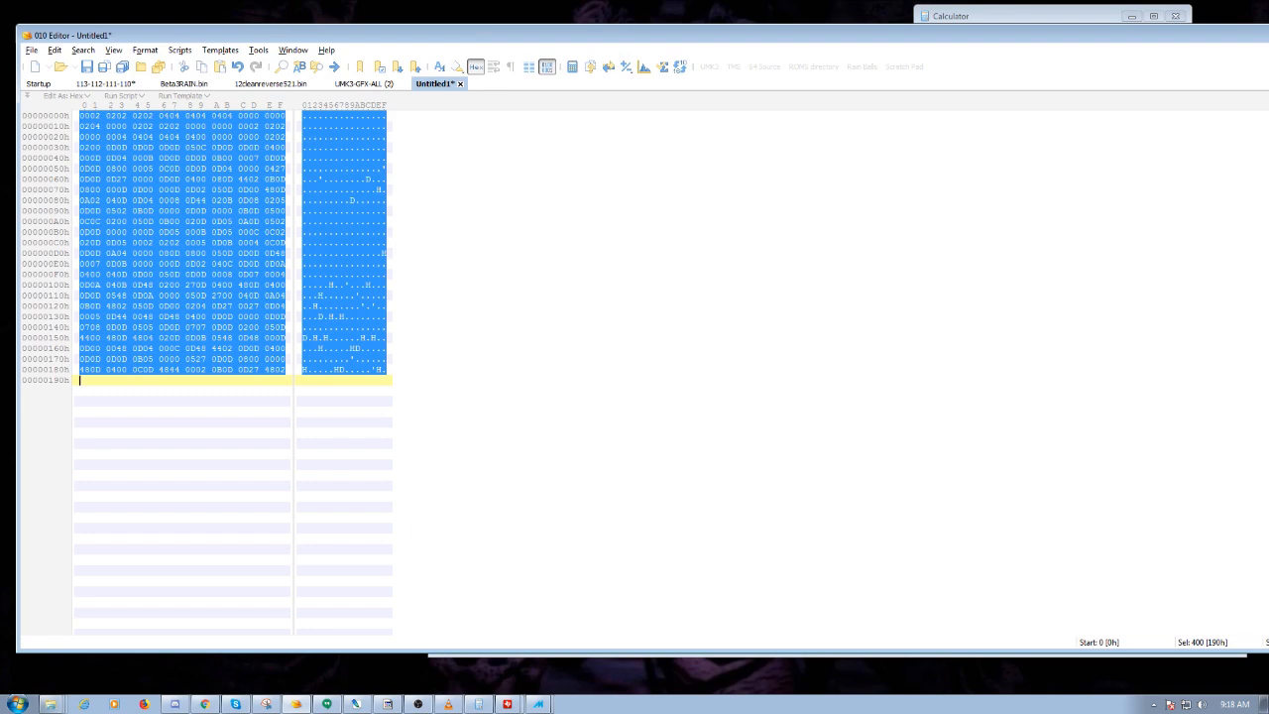
{"action": "left_click", "coordinate": [460, 83]}
{"action": "left_click", "coordinate": [736, 362]}
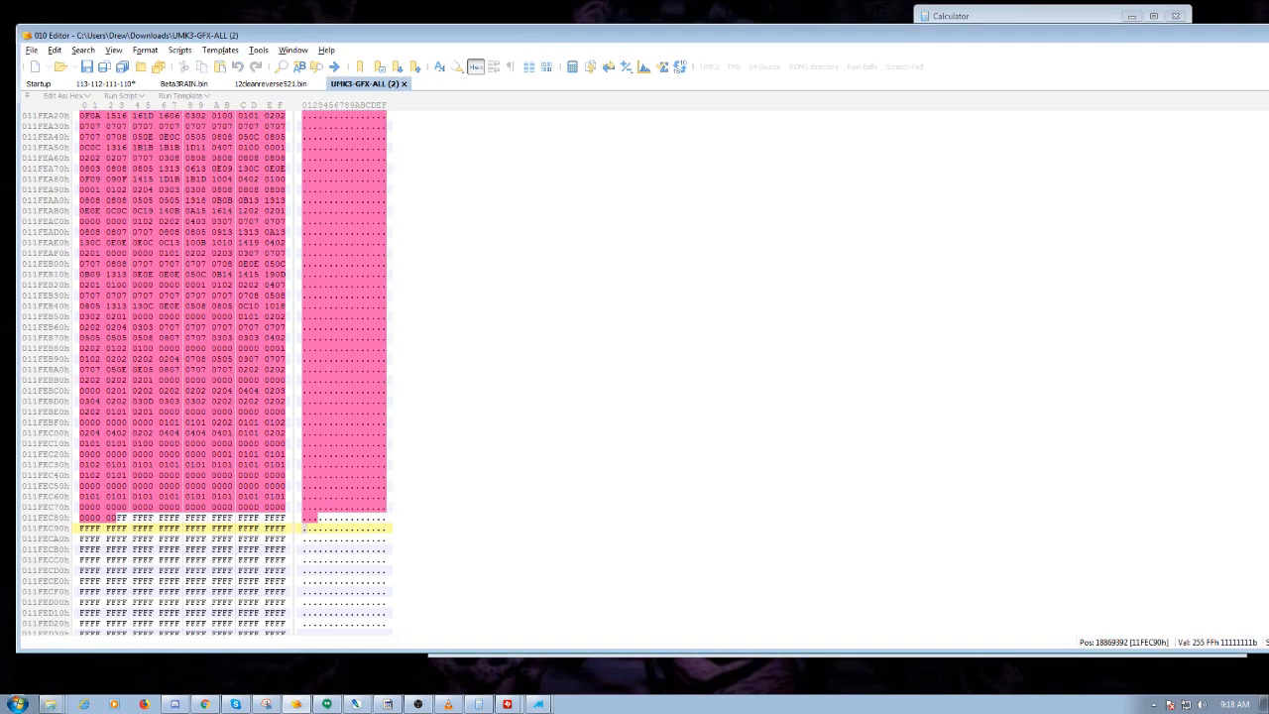
{"action": "left_click", "coordinate": [107, 84]}
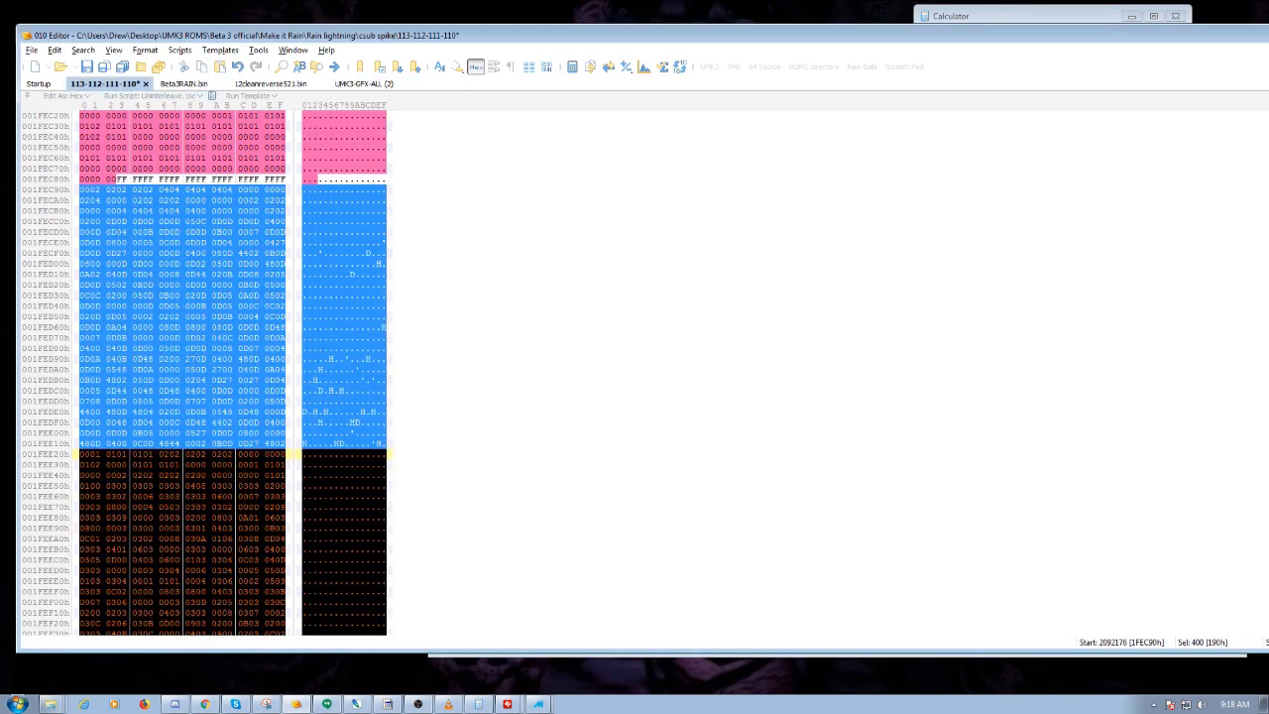
{"action": "left_click", "coordinate": [211, 96]}
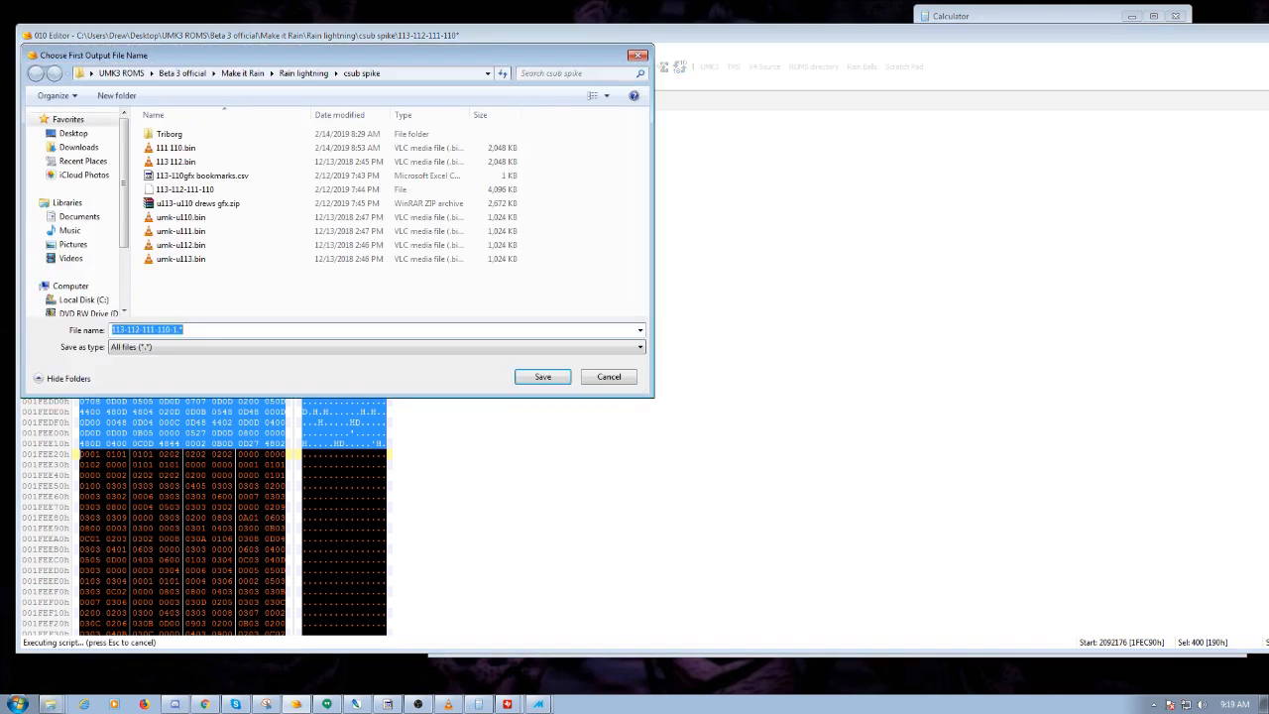
{"action": "left_click_drag", "start_coordinate": [342, 56], "coordinate": [0, 86]}
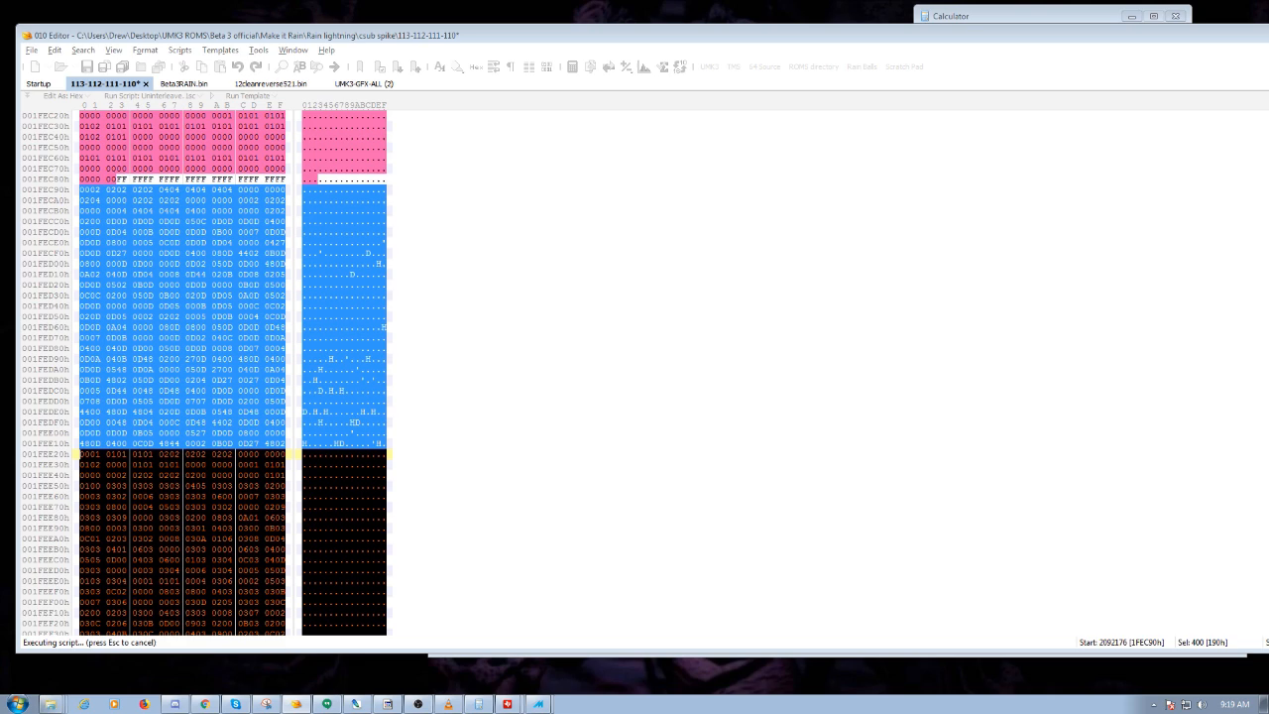
{"action": "type", "text": "1"}
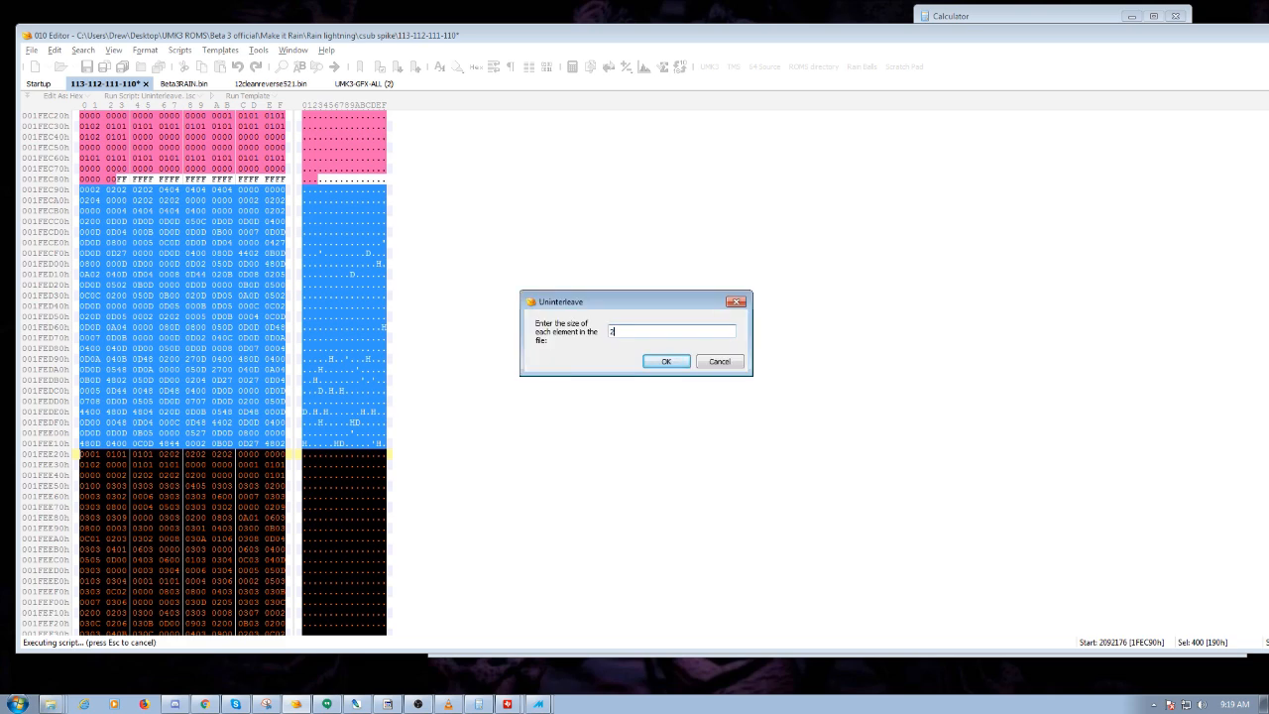
{"action": "key", "text": "Return"}
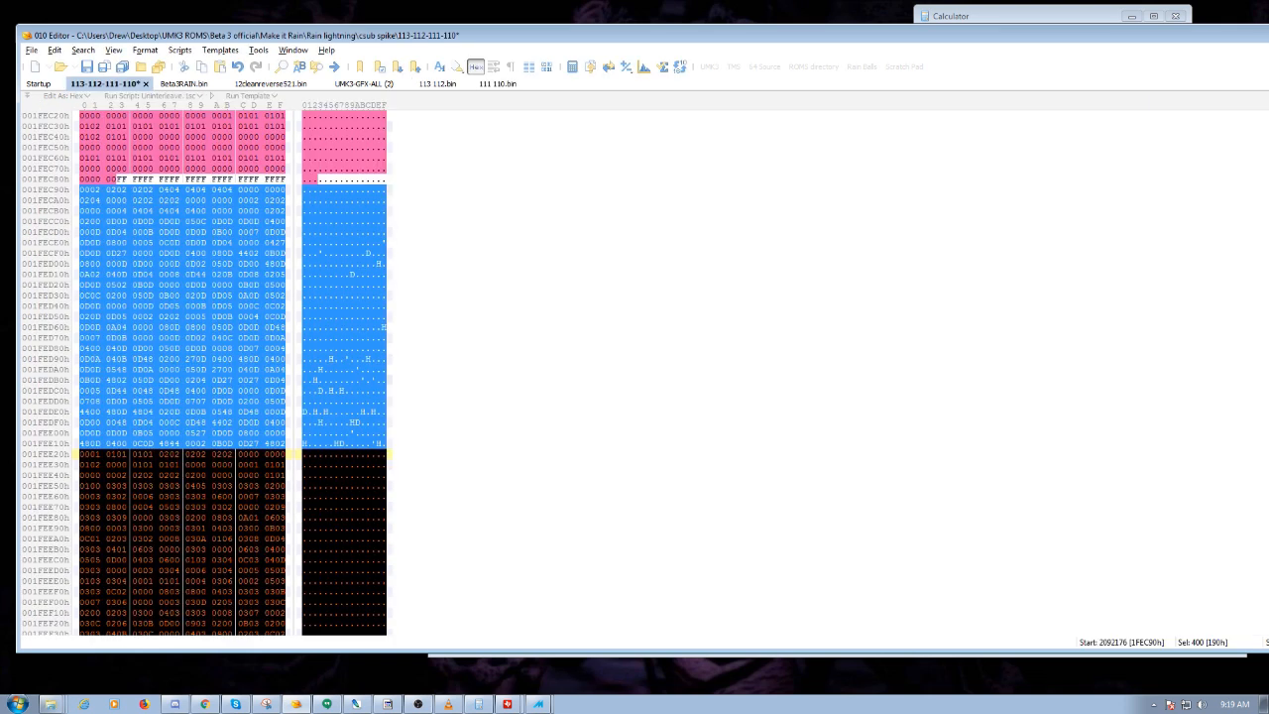
Uninterleave 113 112.bin with element size 1 into umk-u113.bin and umk-u112.bin.
{"action": "left_click", "coordinate": [438, 84]}
{"action": "left_click", "coordinate": [139, 95]}
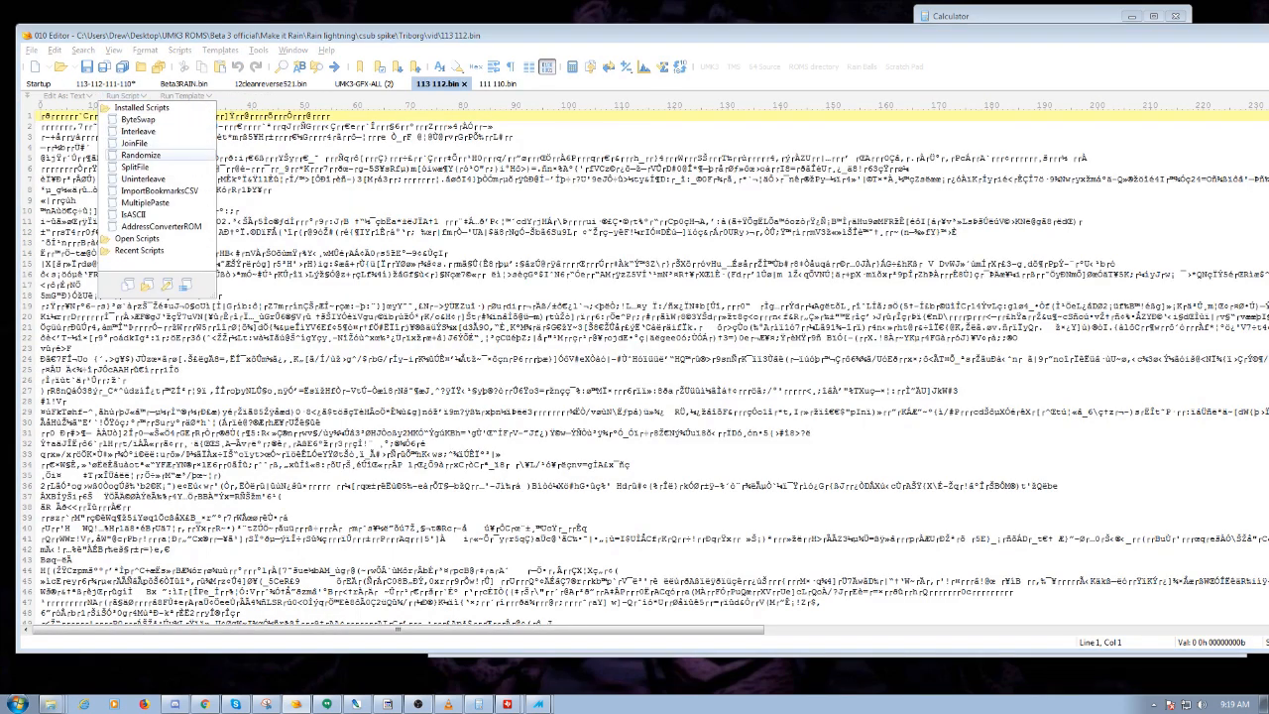
{"action": "left_click", "coordinate": [158, 179]}
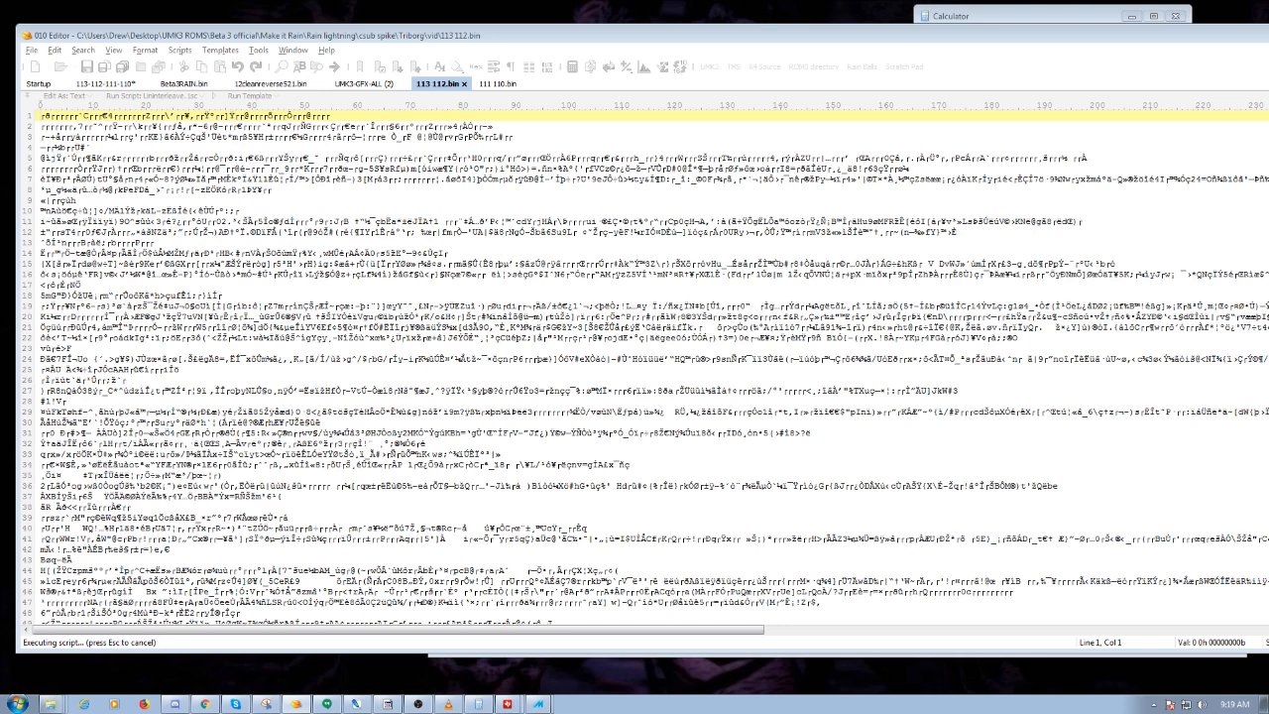
{"action": "key", "text": "Return"}
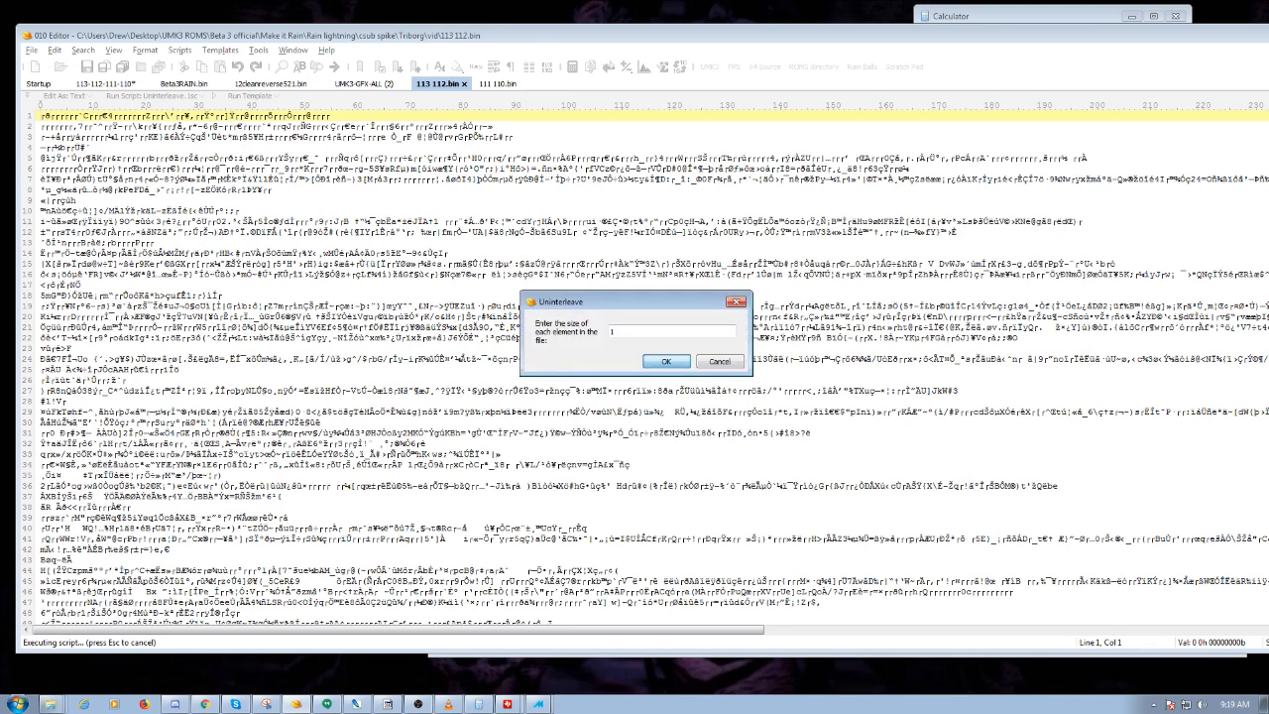
{"action": "key", "text": "Return"}
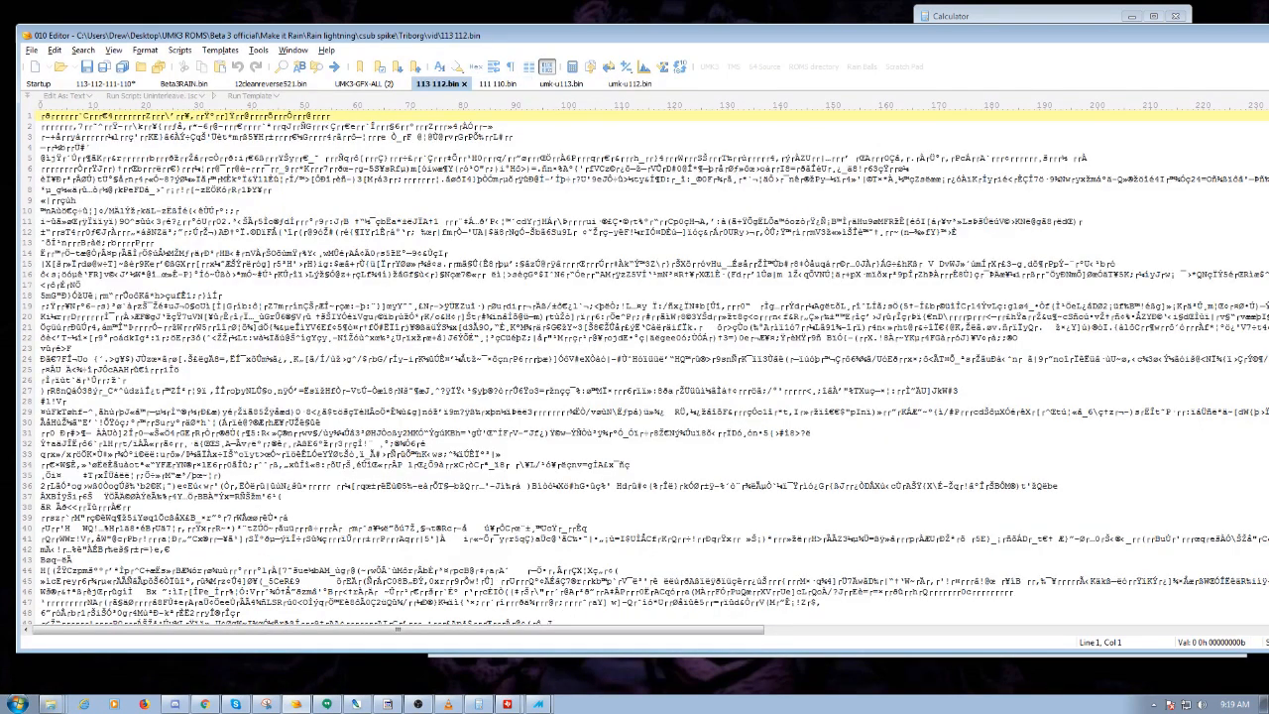
Run the Uninterleave script on 111 110.bin, saving the halves as umk-u111.bin and umk-u110.bin.
{"action": "key", "text": "ctrl+Tab"}
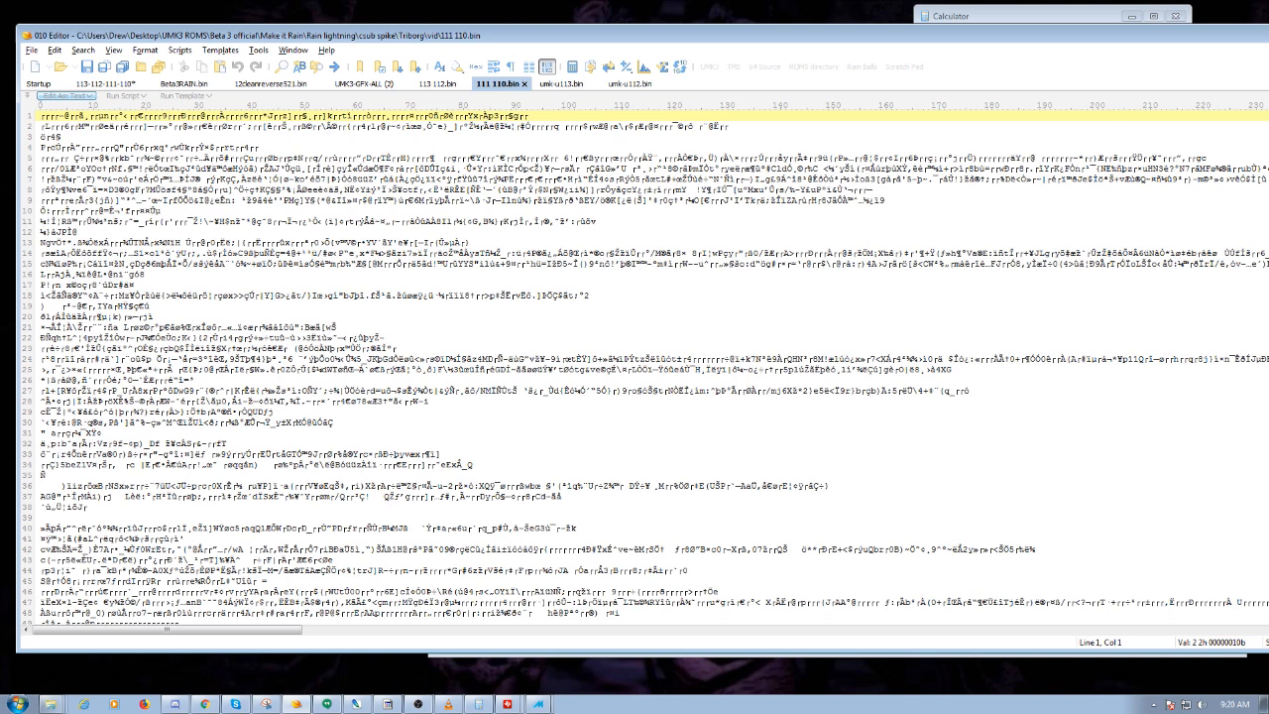
{"action": "left_click", "coordinate": [124, 96]}
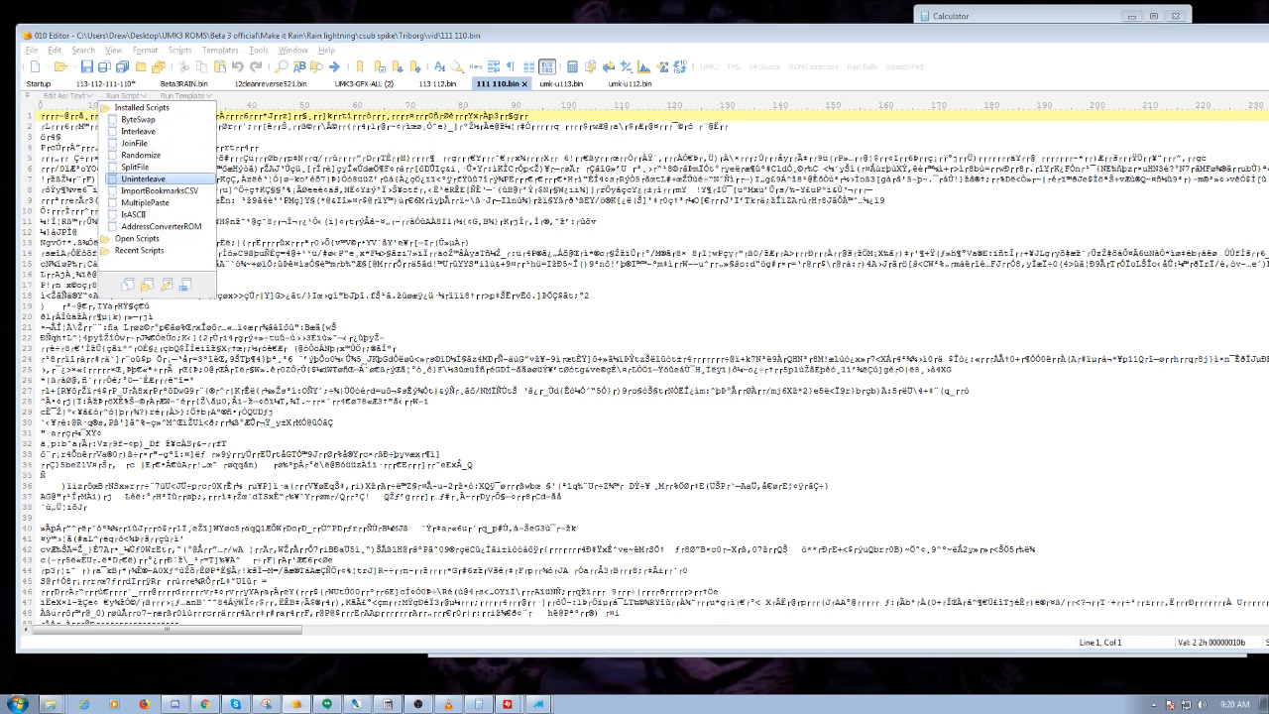
{"action": "left_click", "coordinate": [146, 178]}
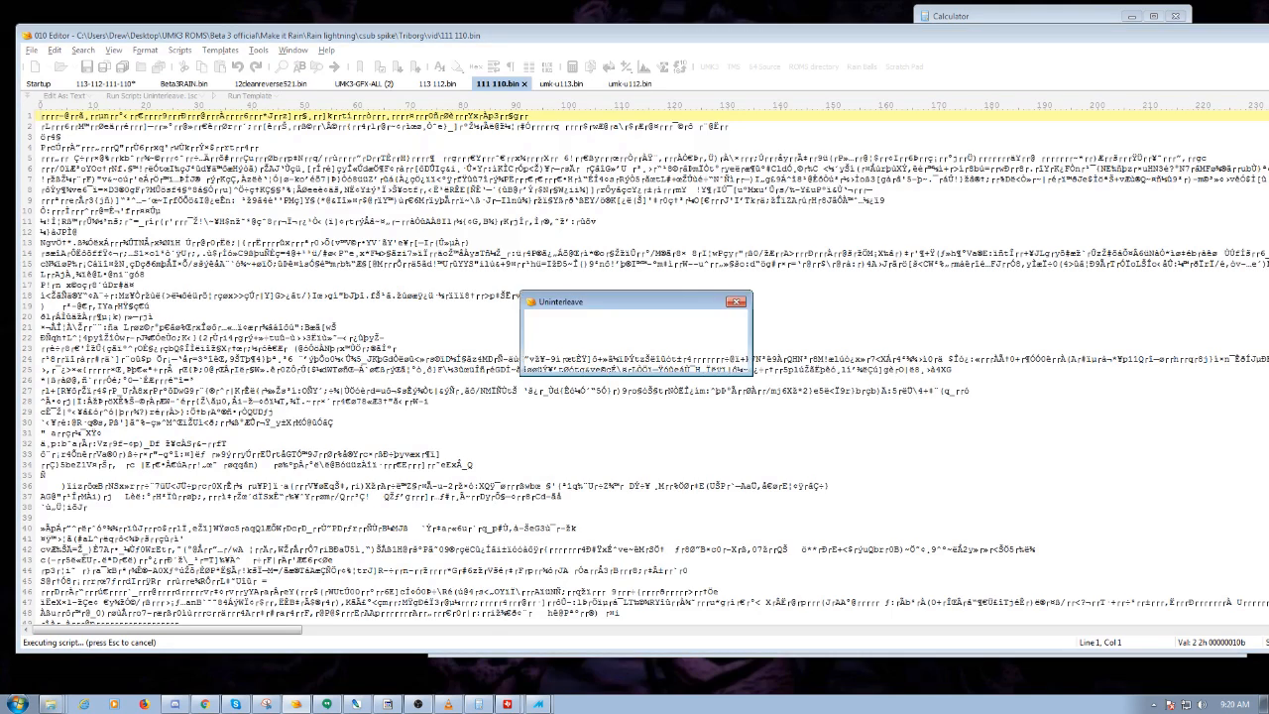
{"action": "left_click", "coordinate": [666, 361]}
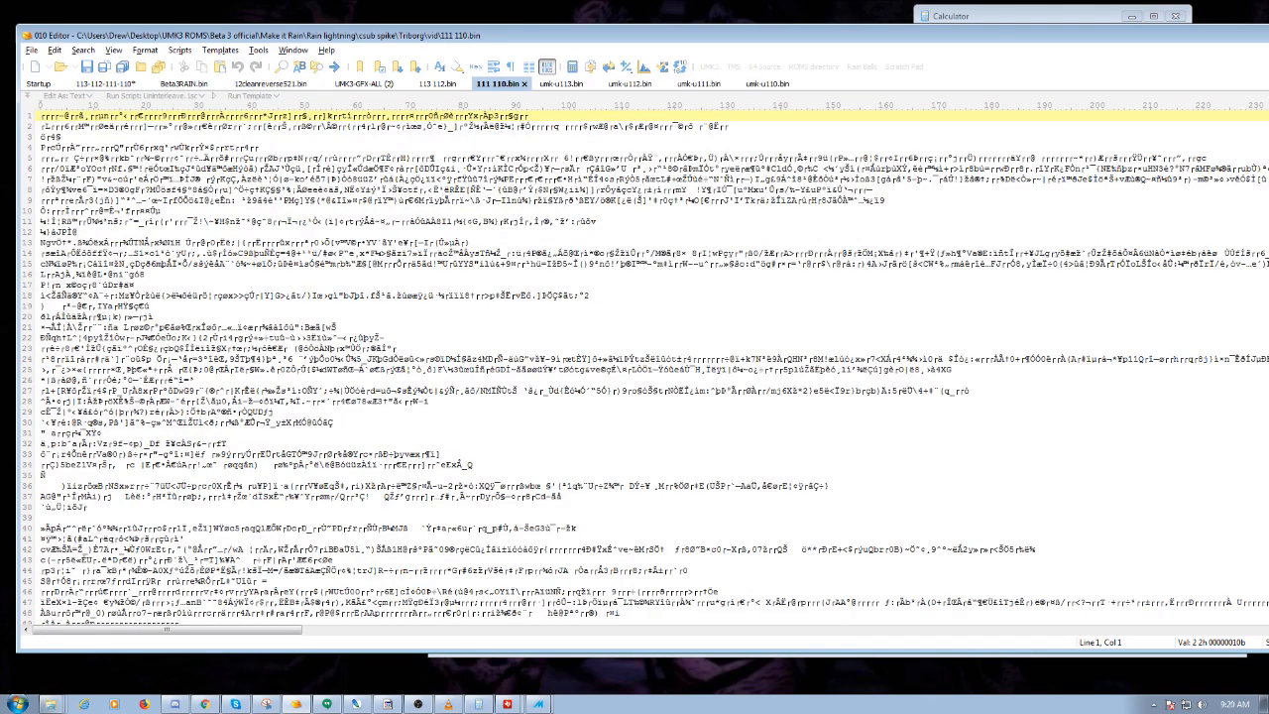
Close 113 112.bin, 111 110.bin and the four umk-u113 to umk-u110 files.
{"action": "left_click", "coordinate": [442, 85]}
{"action": "left_click", "coordinate": [464, 84]}
{"action": "left_click", "coordinate": [464, 85]}
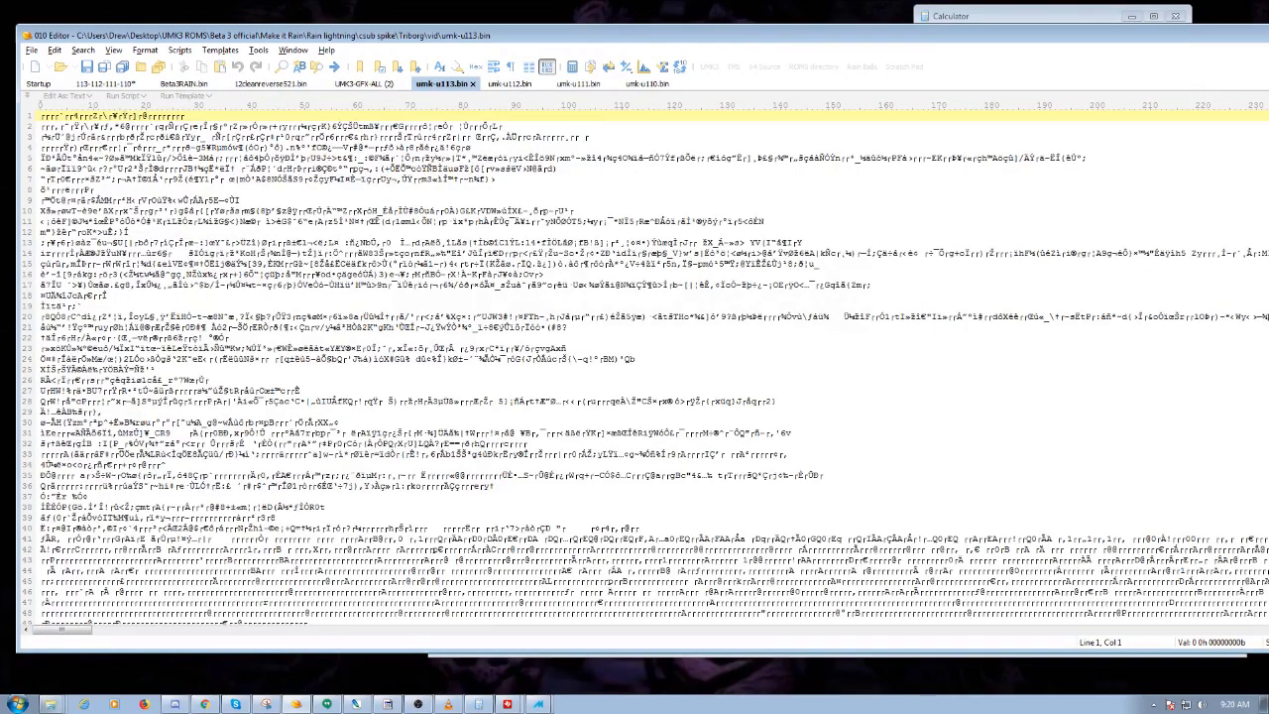
{"action": "left_click", "coordinate": [473, 84]}
{"action": "left_click", "coordinate": [473, 84]}
{"action": "left_click", "coordinate": [473, 84]}
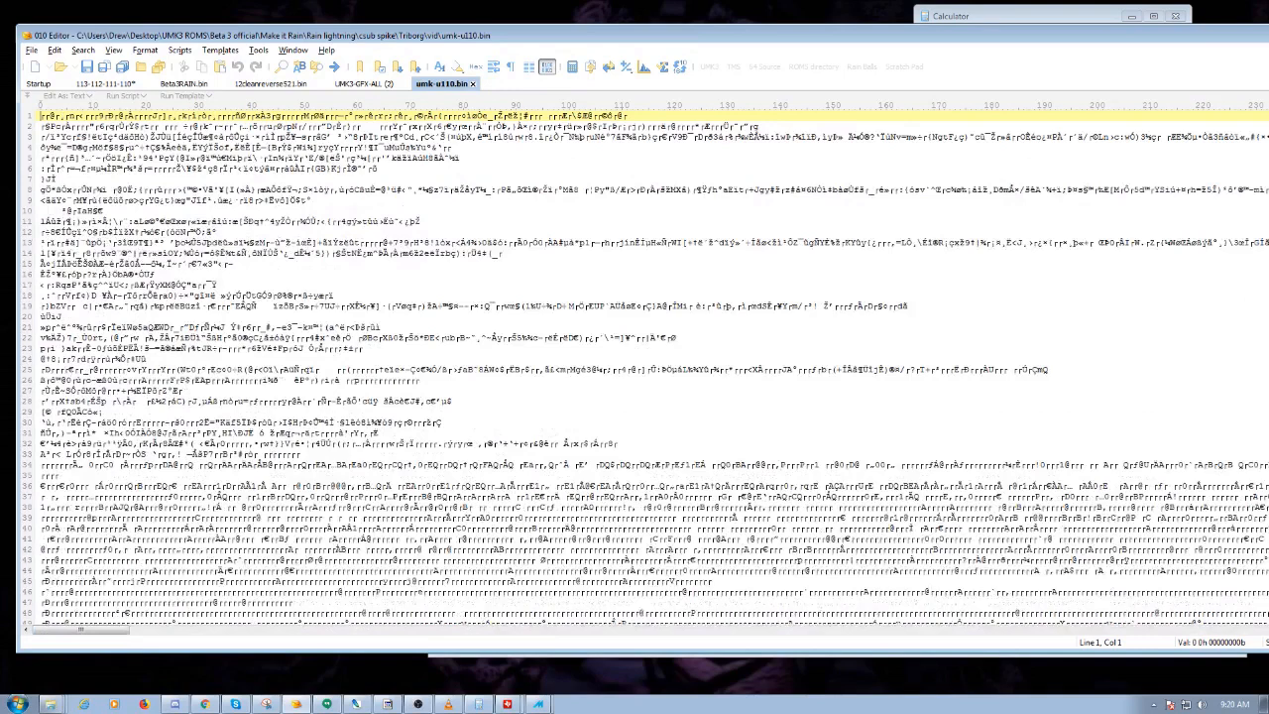
{"action": "left_click", "coordinate": [473, 85]}
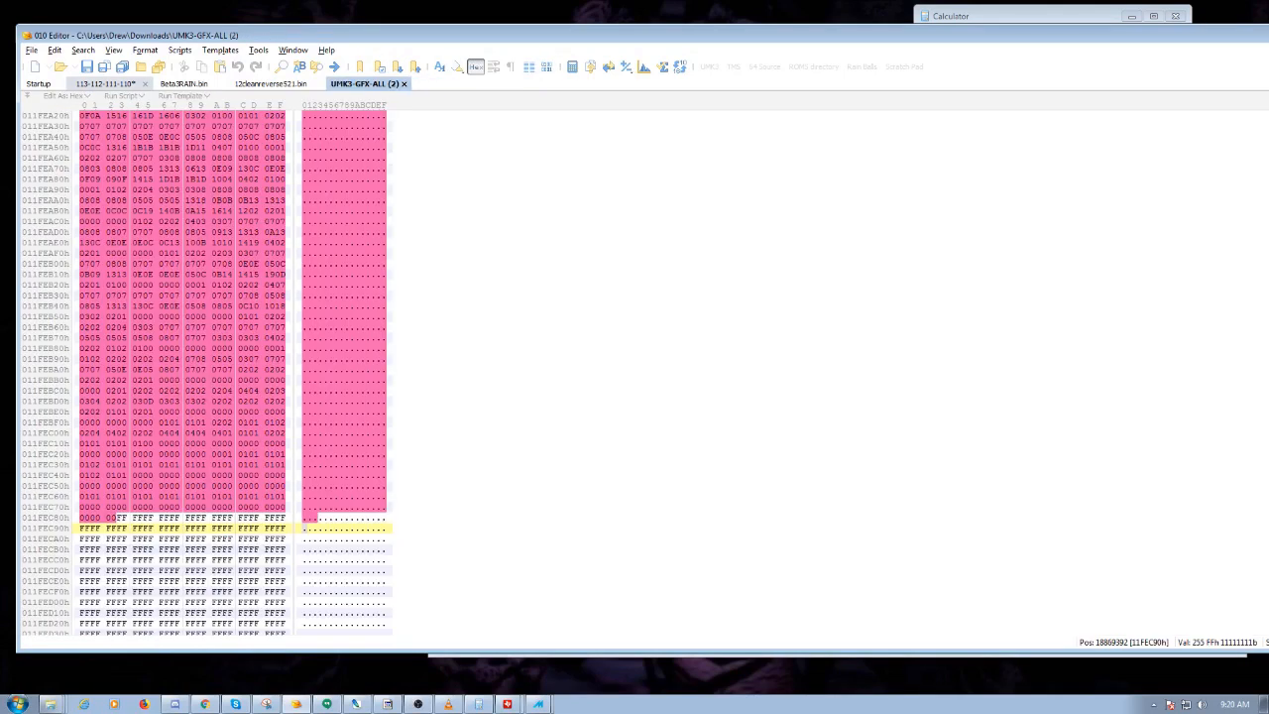
Move 010 Editor aside, restart Ultimate Mortal Kombat 3 in MAME, load saved state 1 and pause the fight in the debugger.
{"action": "left_click_drag", "start_coordinate": [892, 35], "coordinate": [201, 46]}
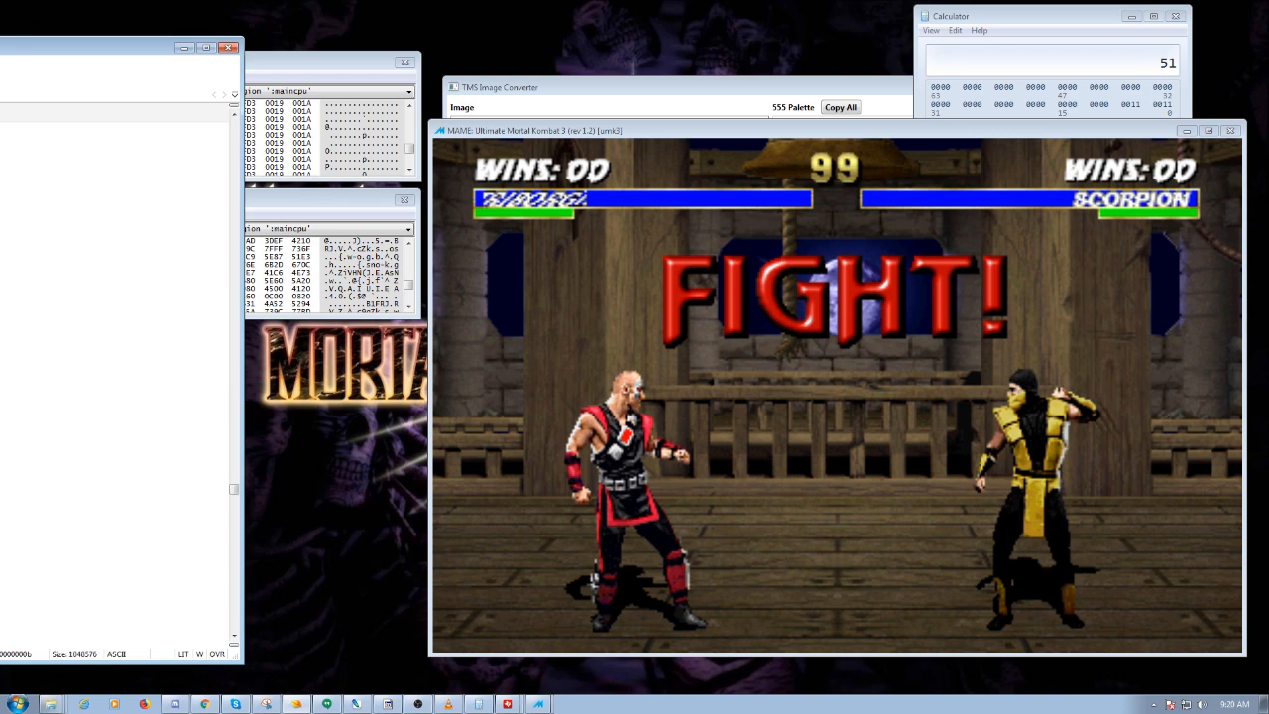
{"action": "left_click", "coordinate": [1230, 130]}
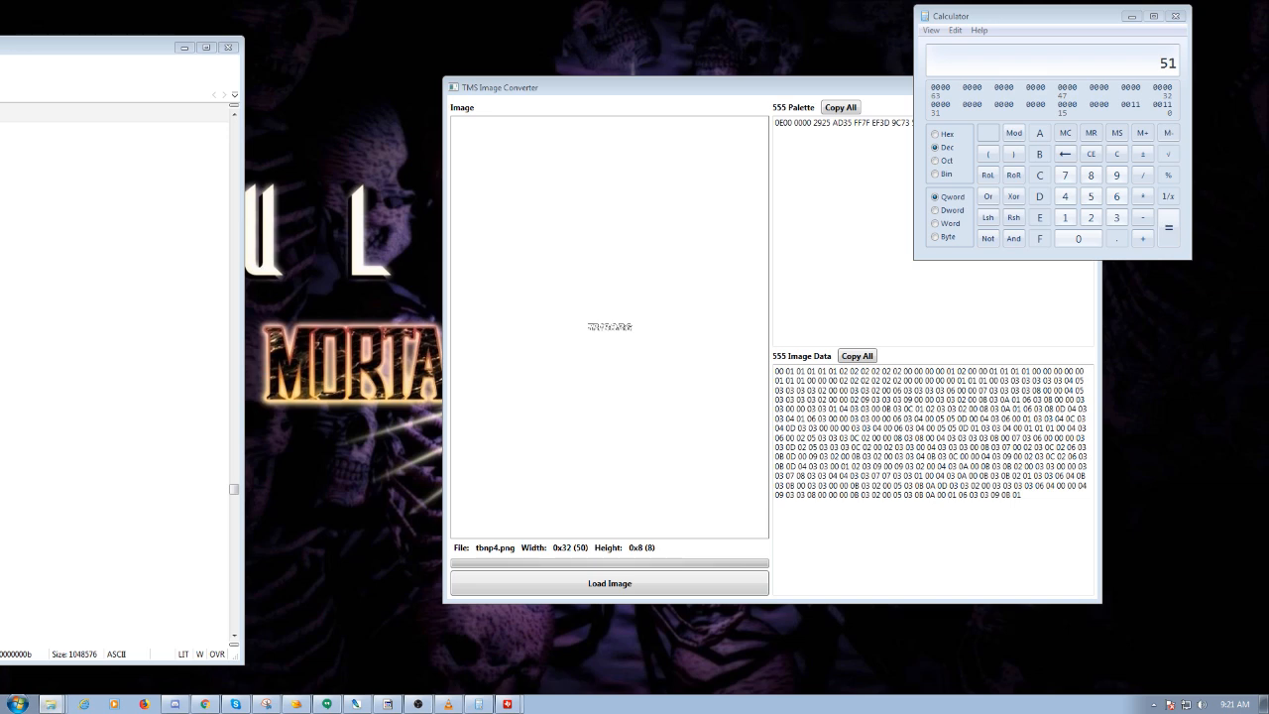
{"action": "key", "text": "alt+Tab"}
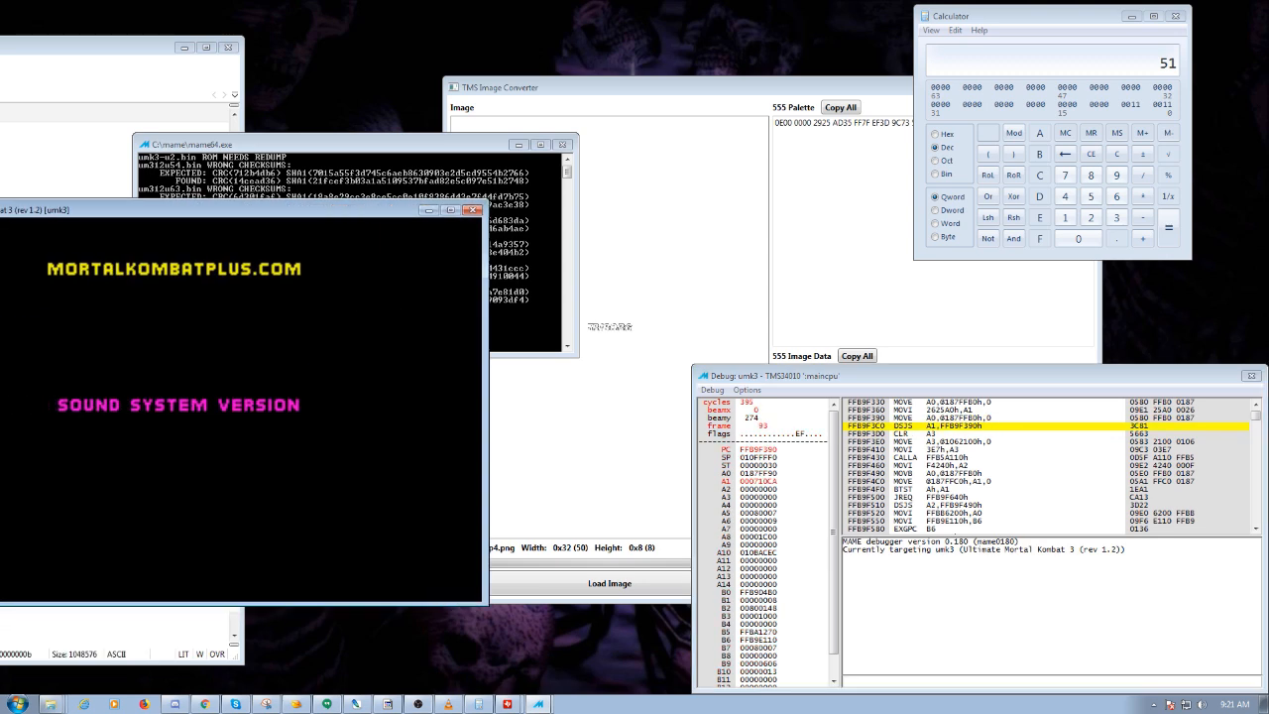
{"action": "key", "text": "F7"}
{"action": "key", "text": "1"}
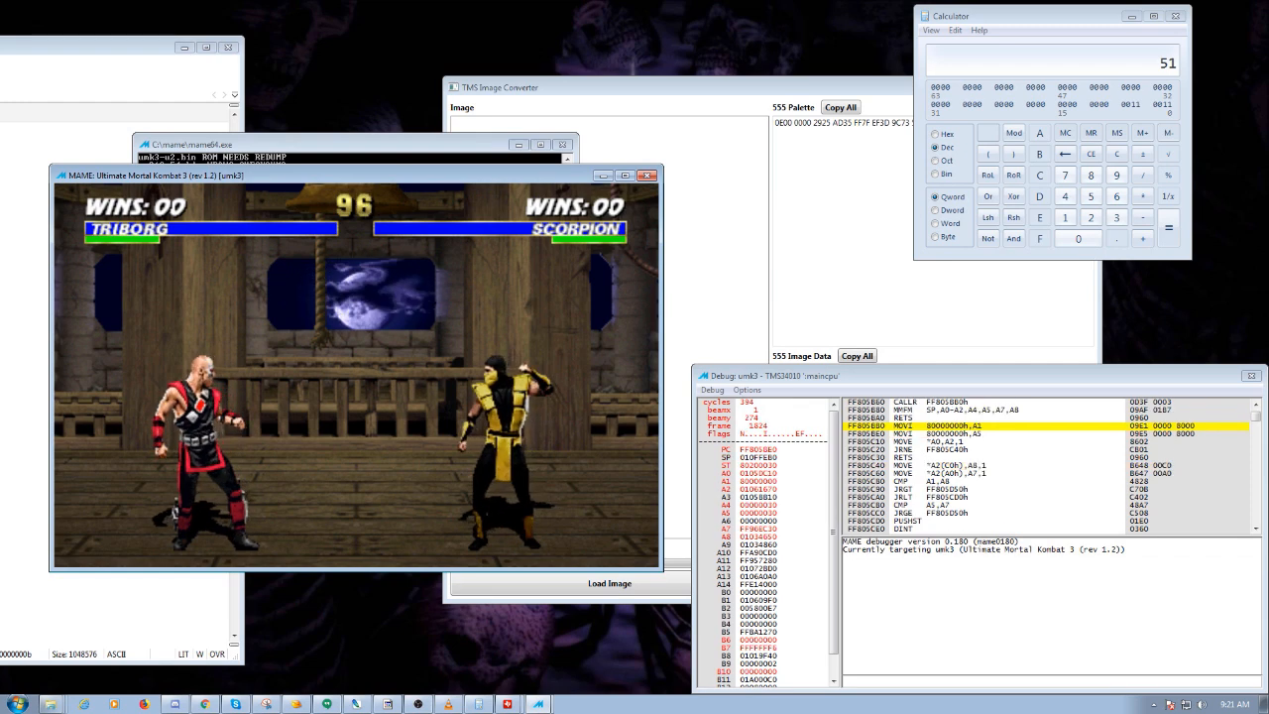
{"action": "key", "text": "grave"}
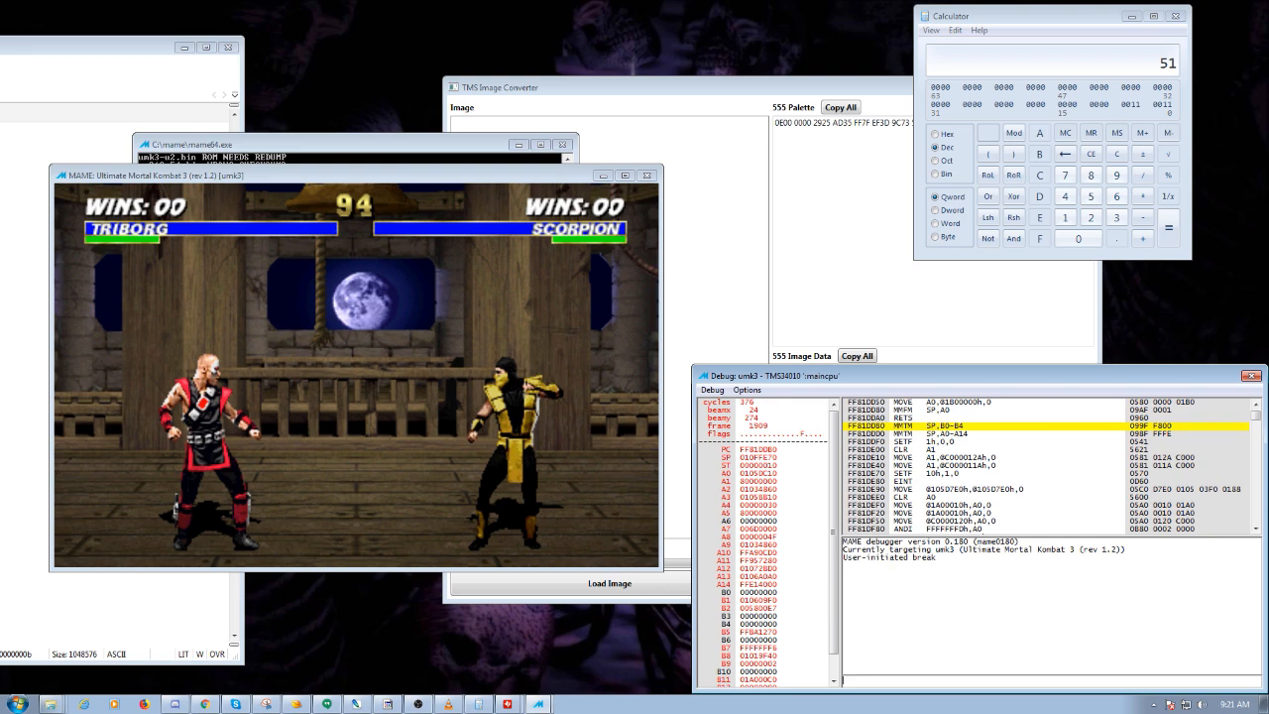
Close the TMS Image Converter.
{"action": "left_click", "coordinate": [387, 704]}
{"action": "left_click", "coordinate": [387, 704]}
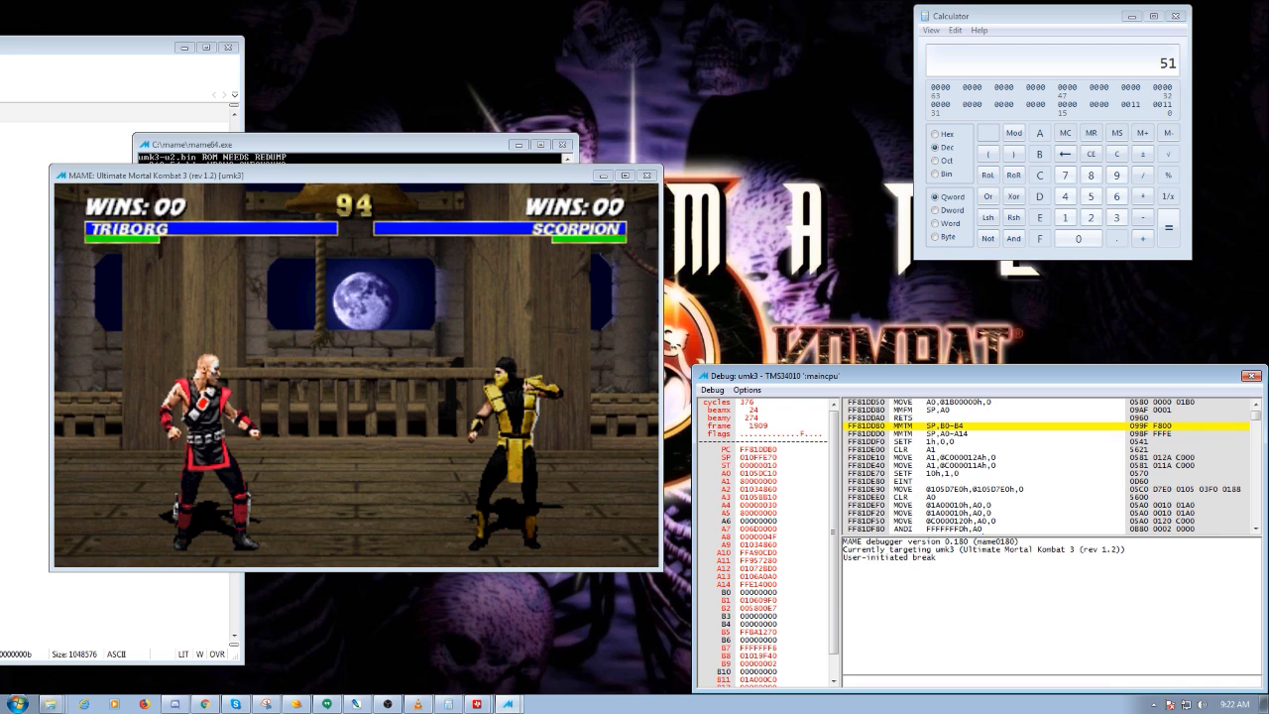
{"action": "key", "text": "alt+Tab"}
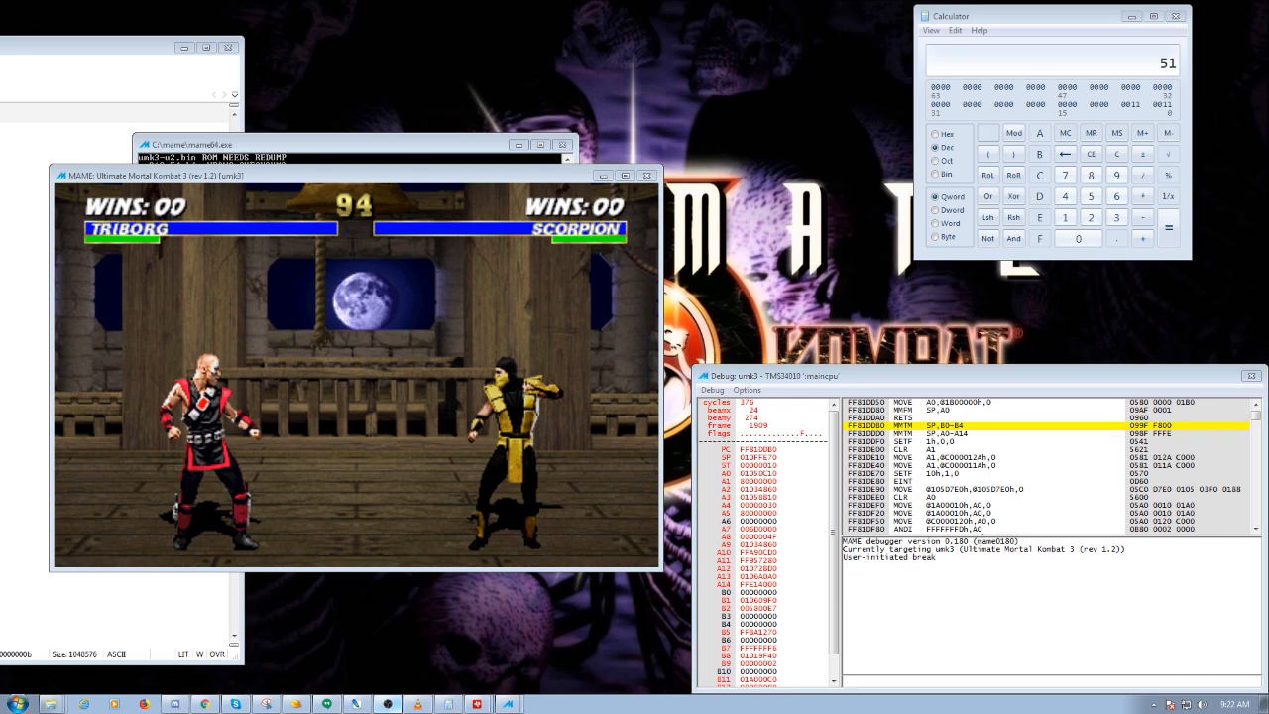